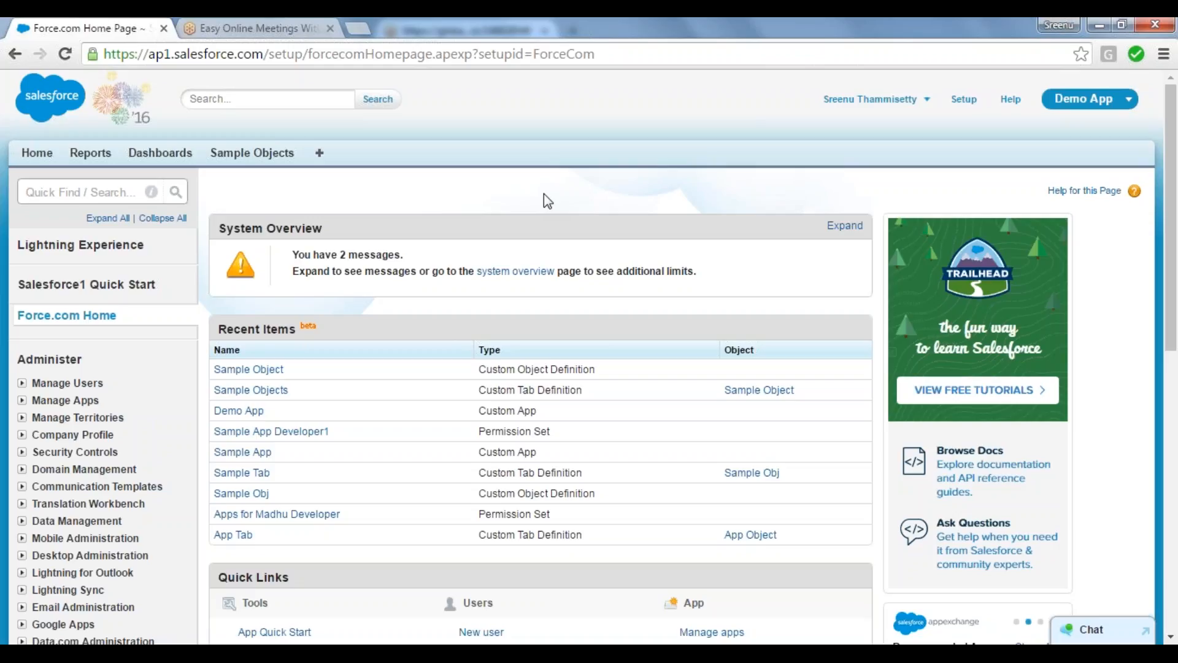
Step: Switch to the Notepad window with the topic list and add "Object" a few lines below Page Layouts
{"action": "mouse_move", "coordinate": [290, 653]}
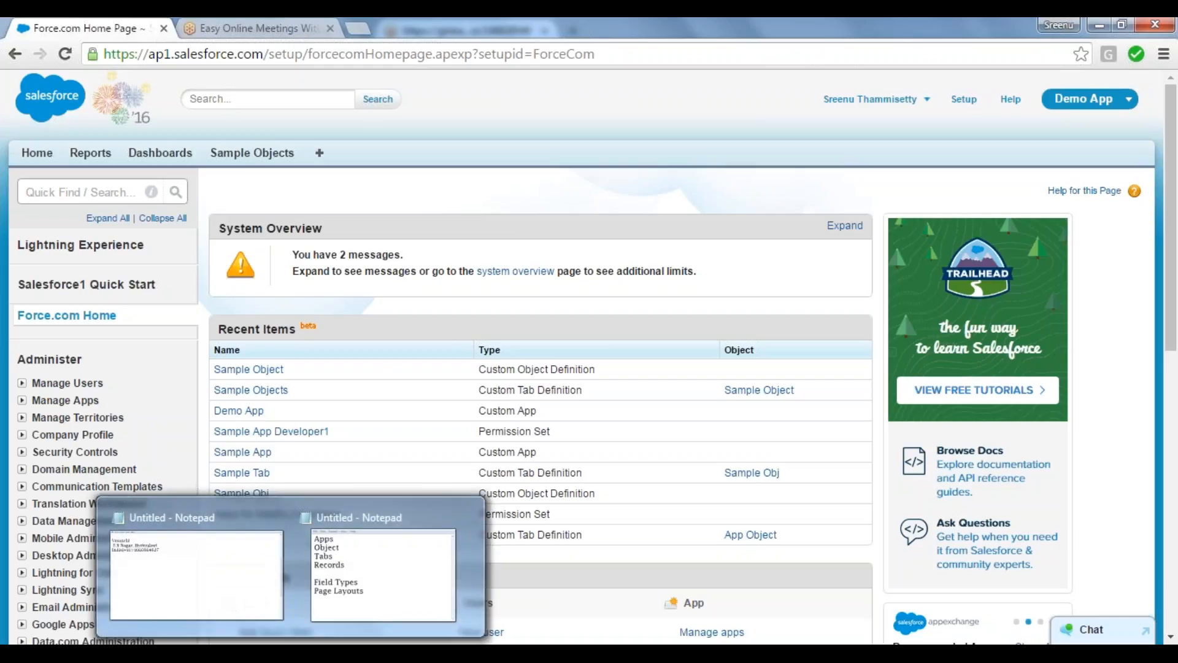
{"action": "left_click", "coordinate": [344, 569]}
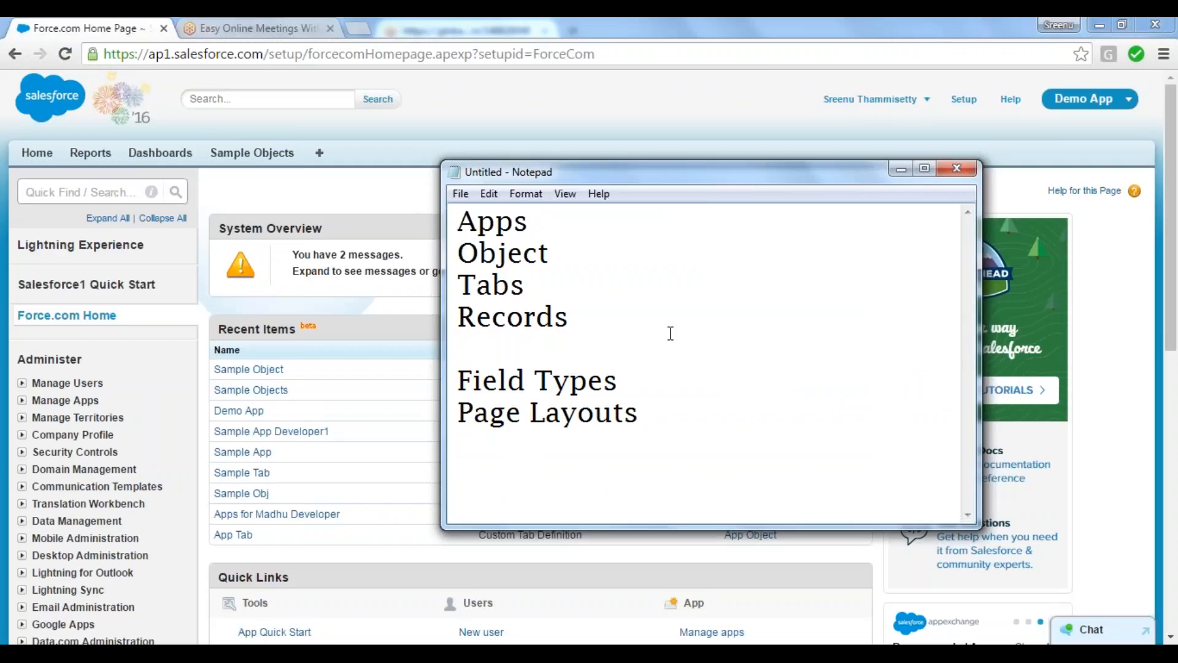
{"action": "key", "text": "Return"}
{"action": "key", "text": "Return"}
{"action": "key", "text": "Return"}
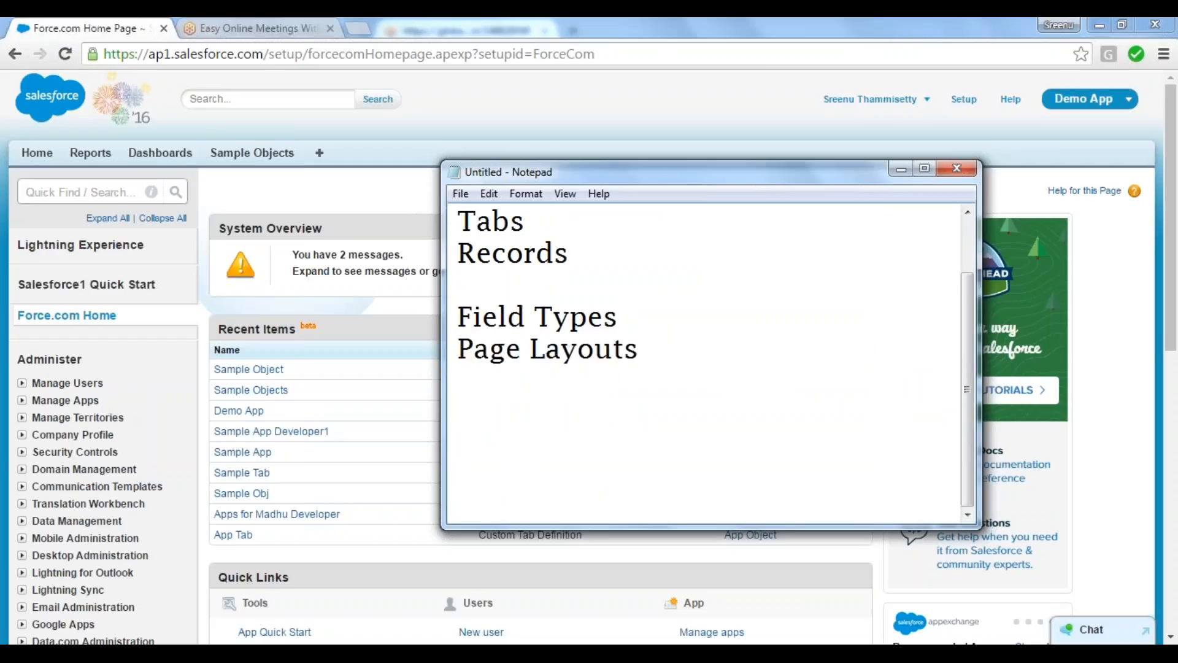
{"action": "type", "text": "Object"}
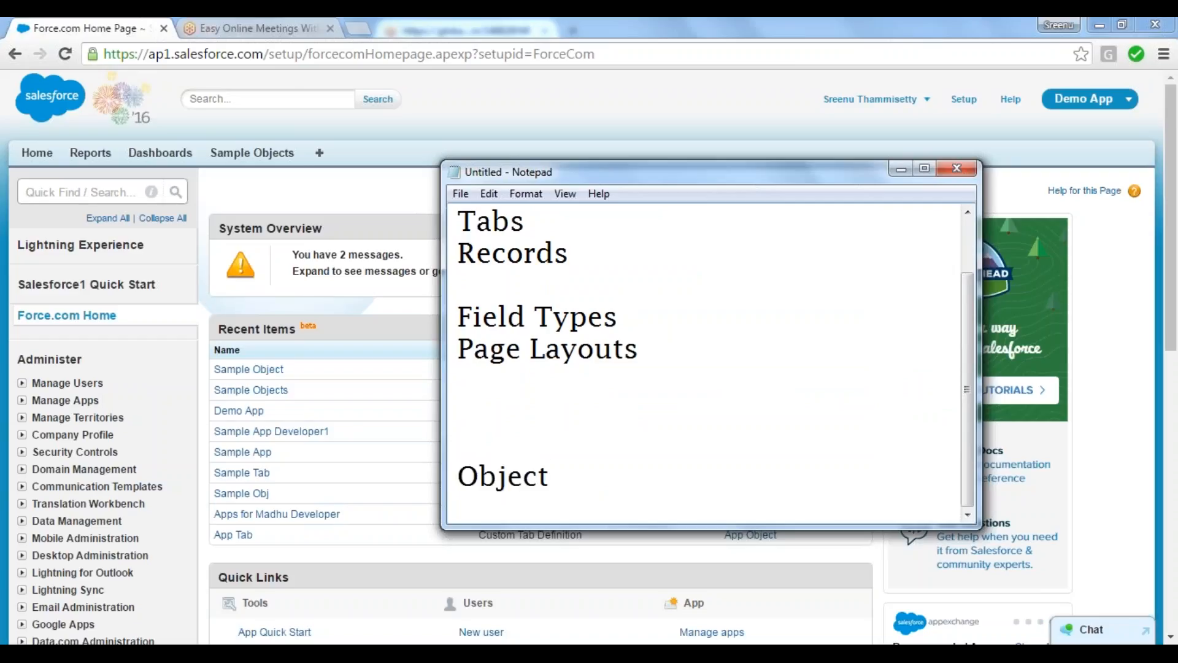
{"action": "type", "text": "-"}
Step: Extend the Object line to read "Object- Fields and Values", add blank lines below it, and highlight the word Fields
{"action": "type", "text": "Fiedl"}
{"action": "key", "text": "BackSpace"}
{"action": "key", "text": "BackSpace"}
{"action": "type", "text": "lds and "}
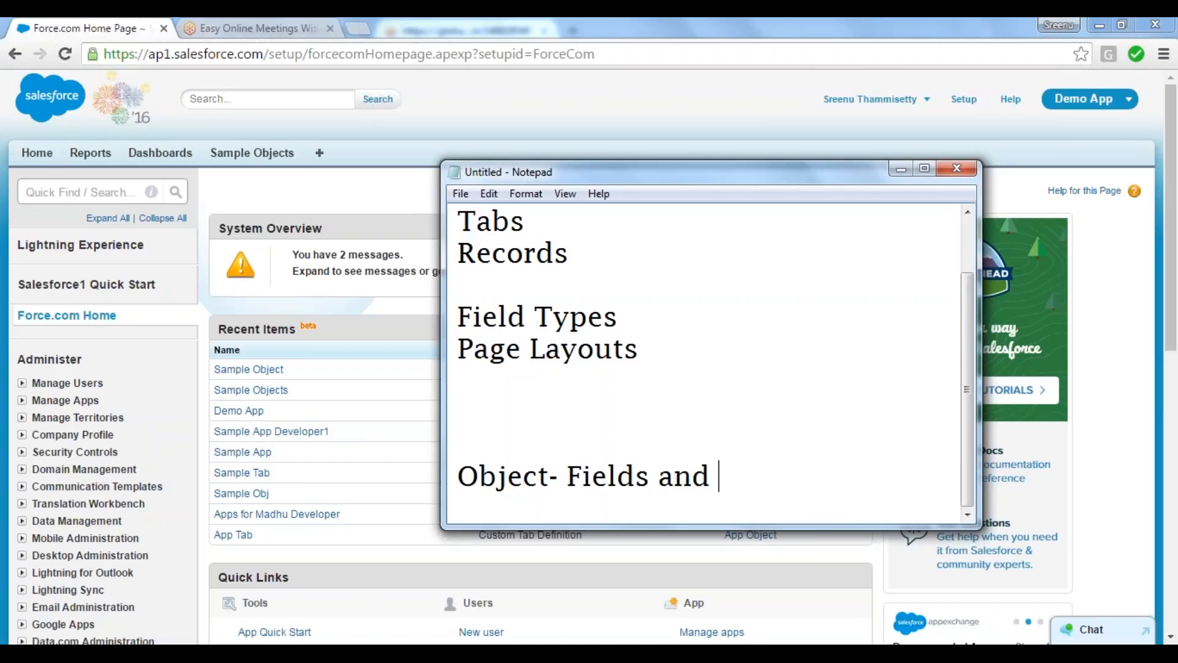
{"action": "type", "text": "Values"}
{"action": "key", "text": "Return"}
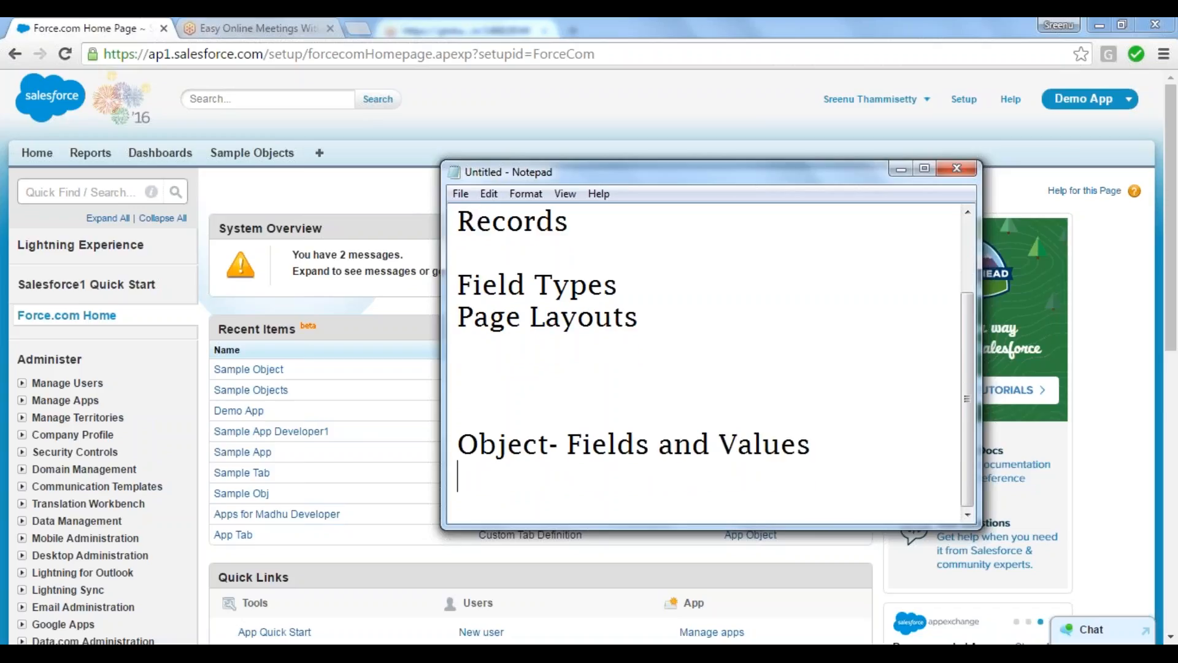
{"action": "key", "text": "Return"}
{"action": "key", "text": "Return"}
{"action": "key", "text": "Return"}
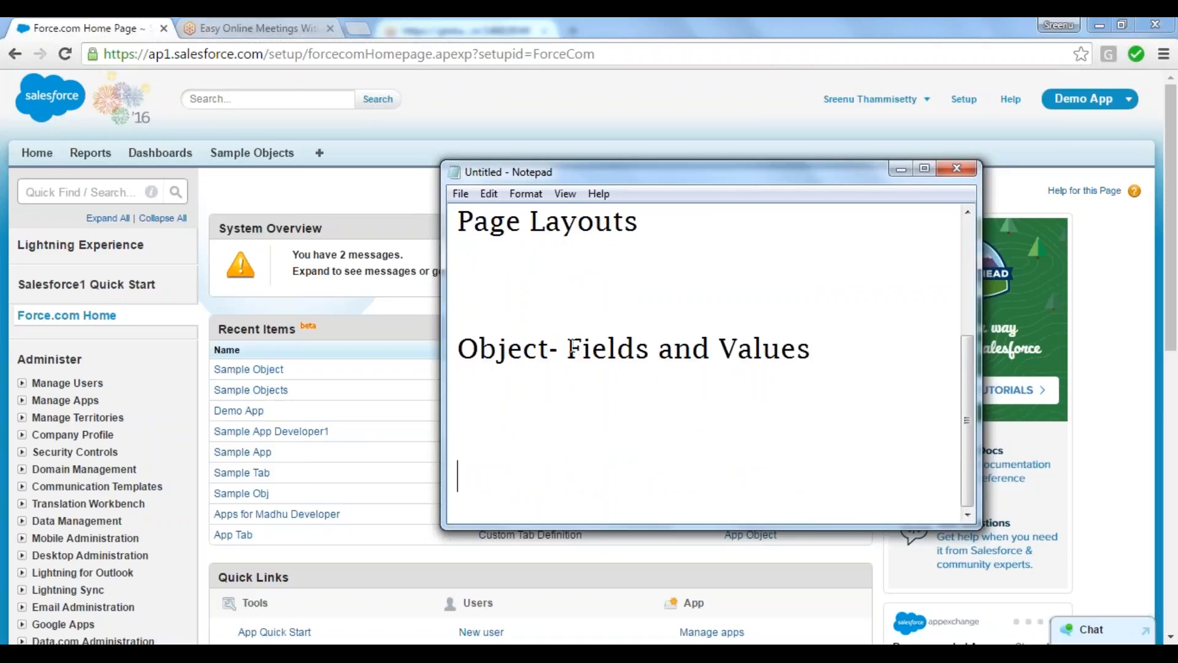
{"action": "left_click_drag", "start_coordinate": [566, 349], "coordinate": [655, 362]}
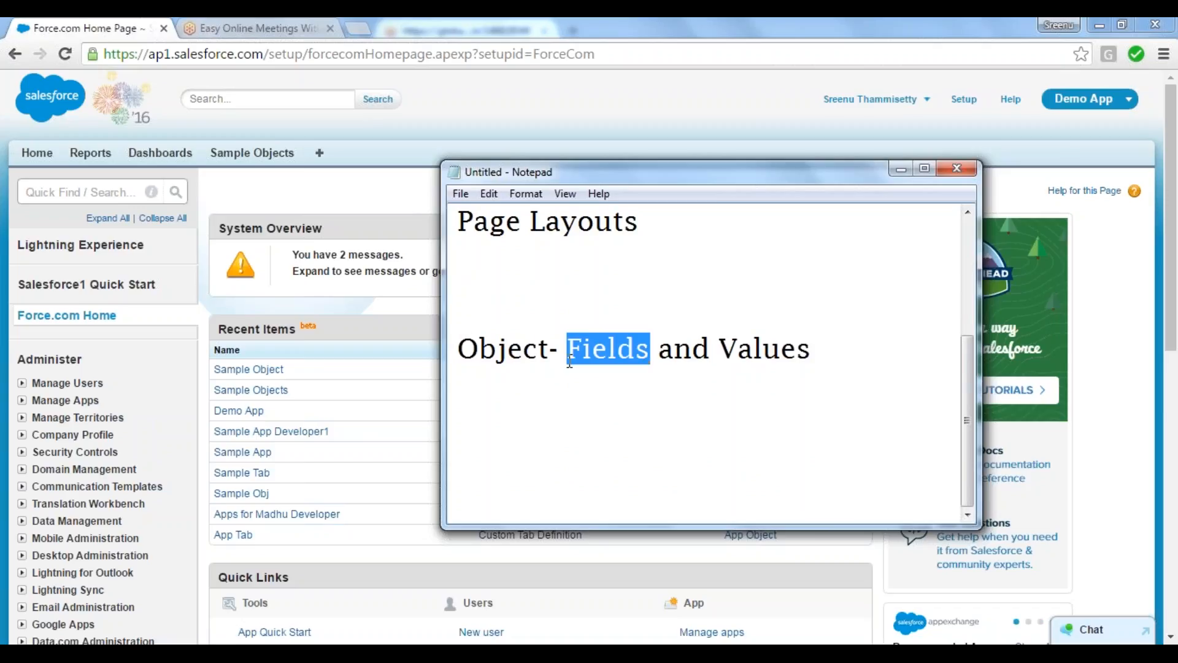
Step: Switch back to Salesforce, view the fields on a new Sample Object record form, and cancel the record
{"action": "left_click", "coordinate": [368, 290]}
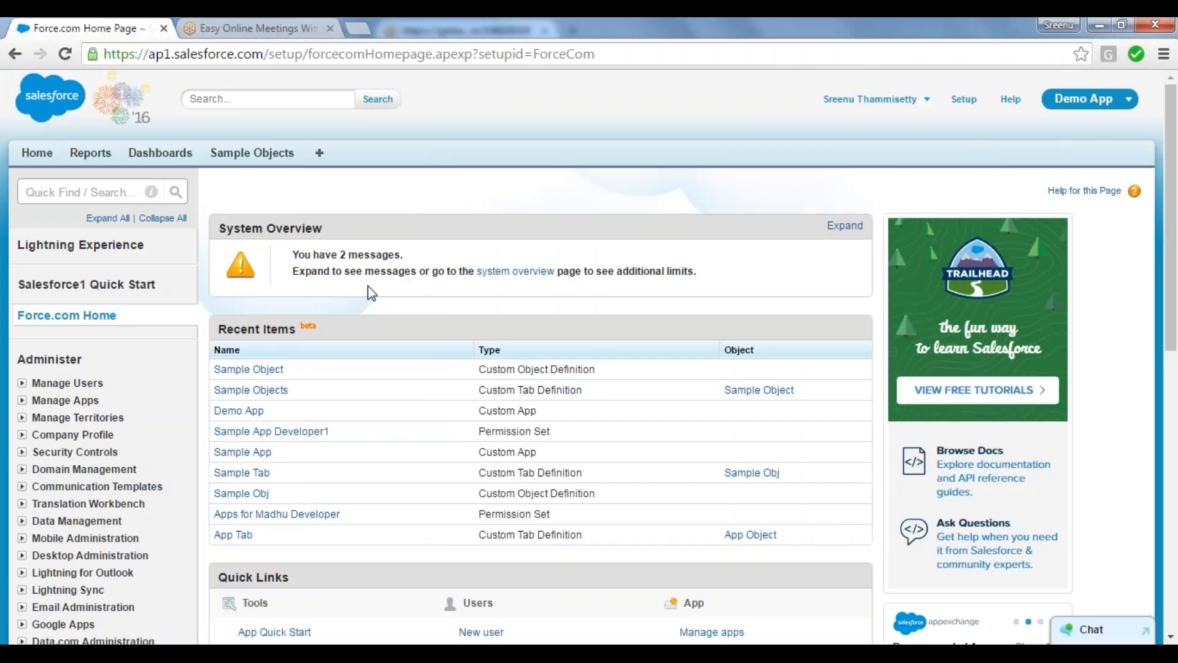
{"action": "left_click", "coordinate": [251, 153]}
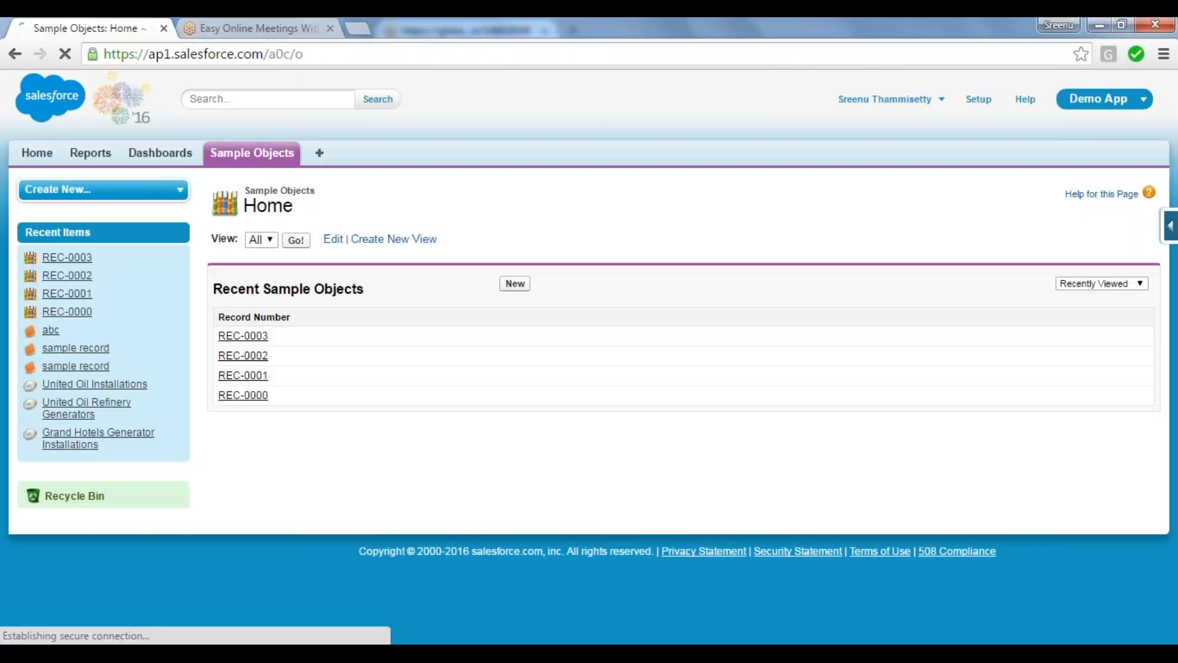
{"action": "left_click", "coordinate": [515, 284]}
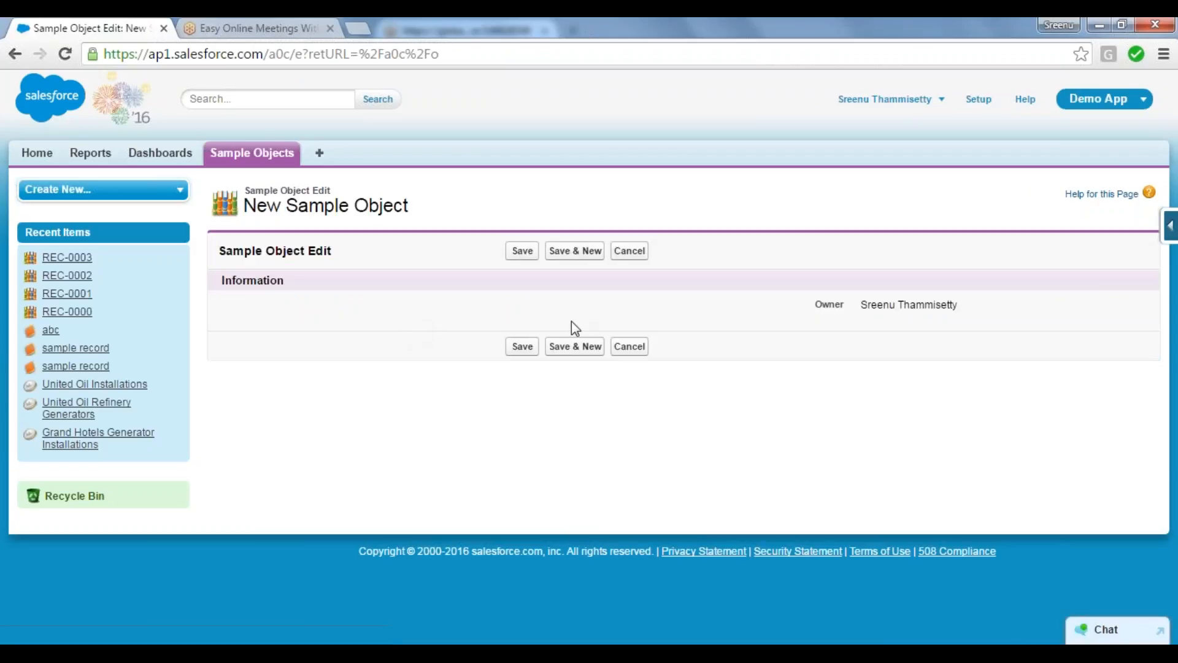
{"action": "left_click", "coordinate": [630, 346]}
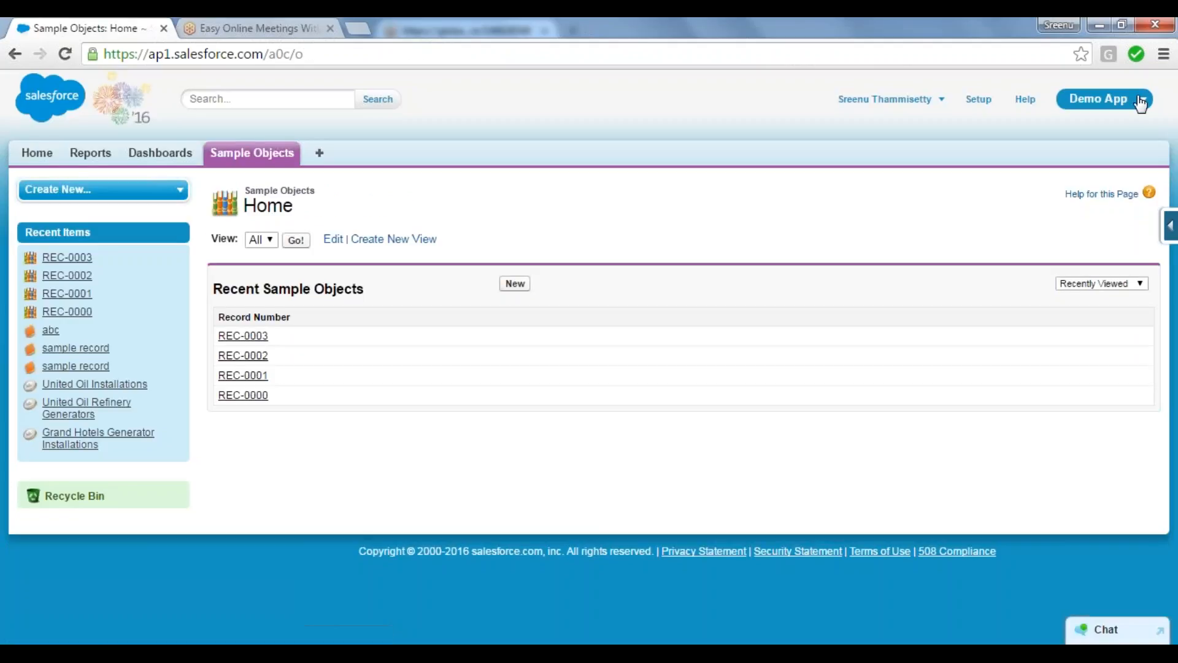
Step: Switch to the Recruiting app and open a new position form with record type RT01
{"action": "left_click", "coordinate": [1140, 101]}
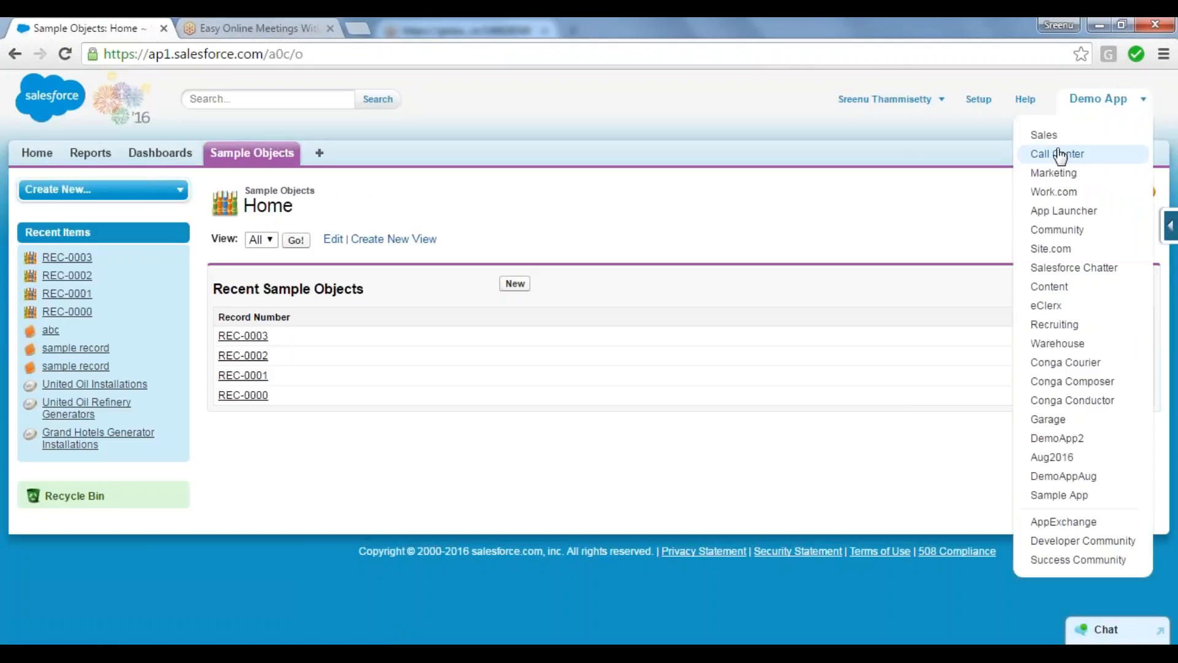
{"action": "left_click", "coordinate": [1068, 325]}
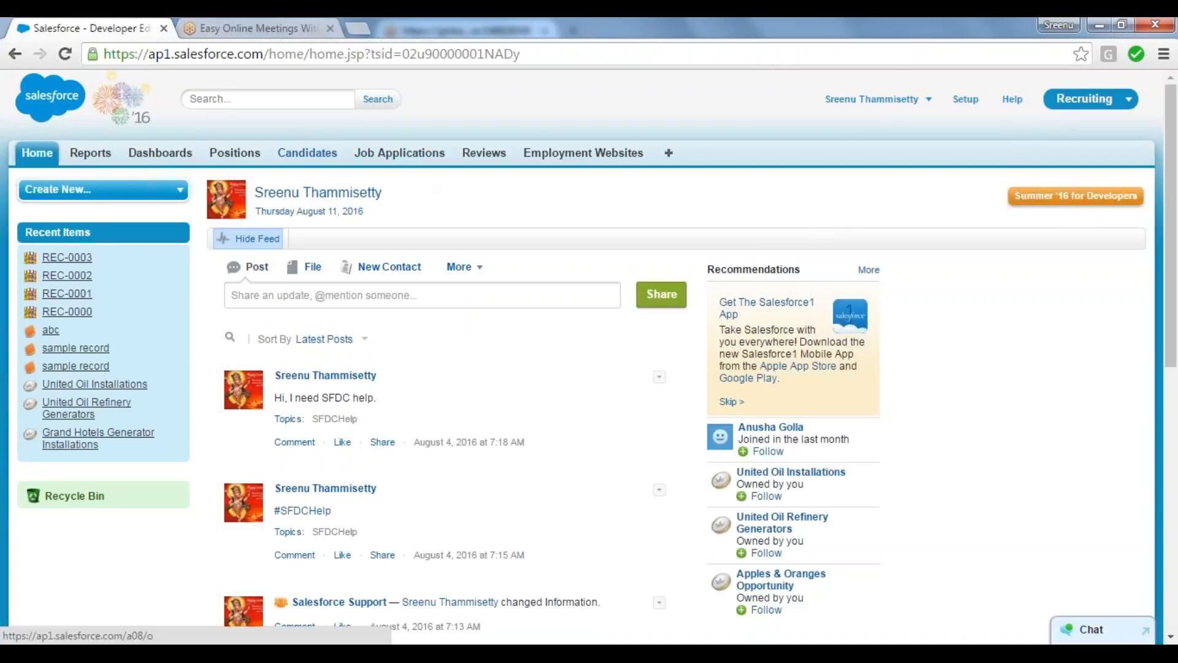
{"action": "left_click", "coordinate": [235, 153]}
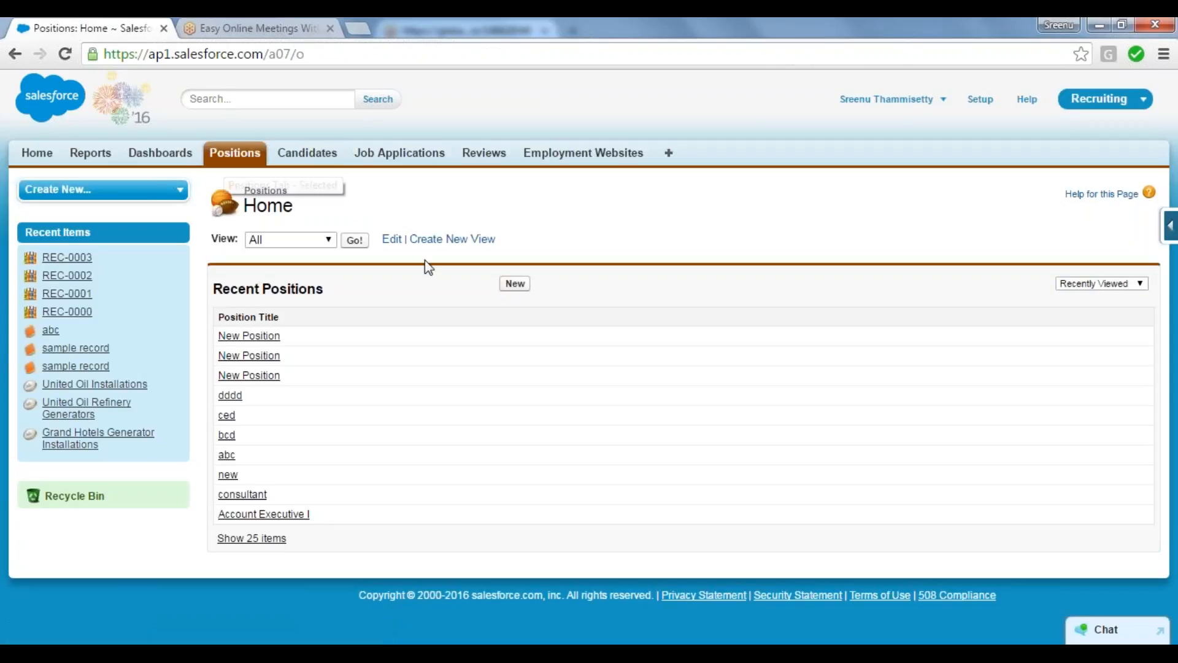
{"action": "left_click", "coordinate": [523, 285]}
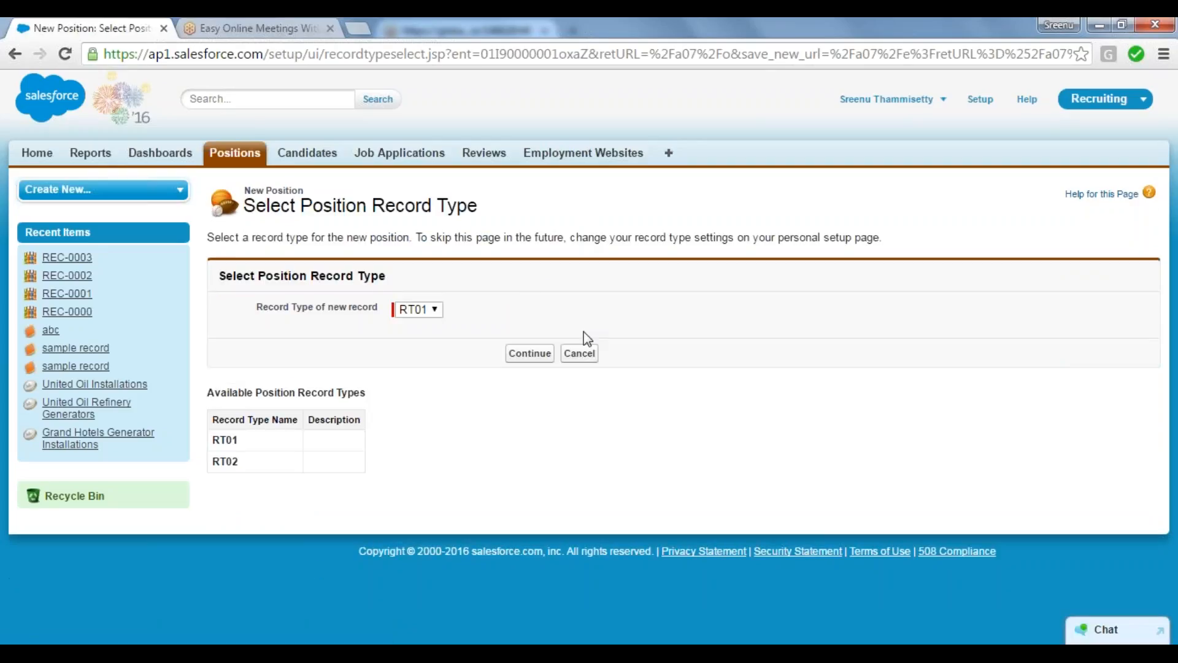
{"action": "left_click", "coordinate": [525, 355]}
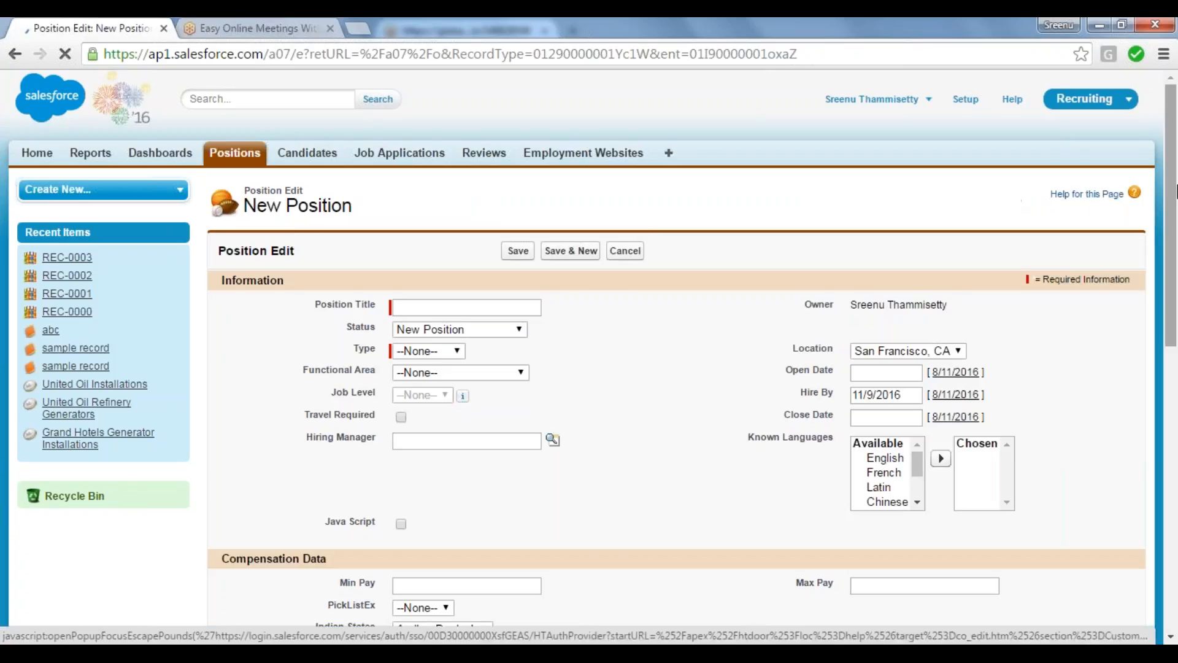
Step: Examine the field types on the New Position form, including the Position Title text, Status picklist, Travel Required checkbox and Open Date calendar
{"action": "scroll", "coordinate": [614, 222], "scroll_direction": "down", "scroll_amount": 3}
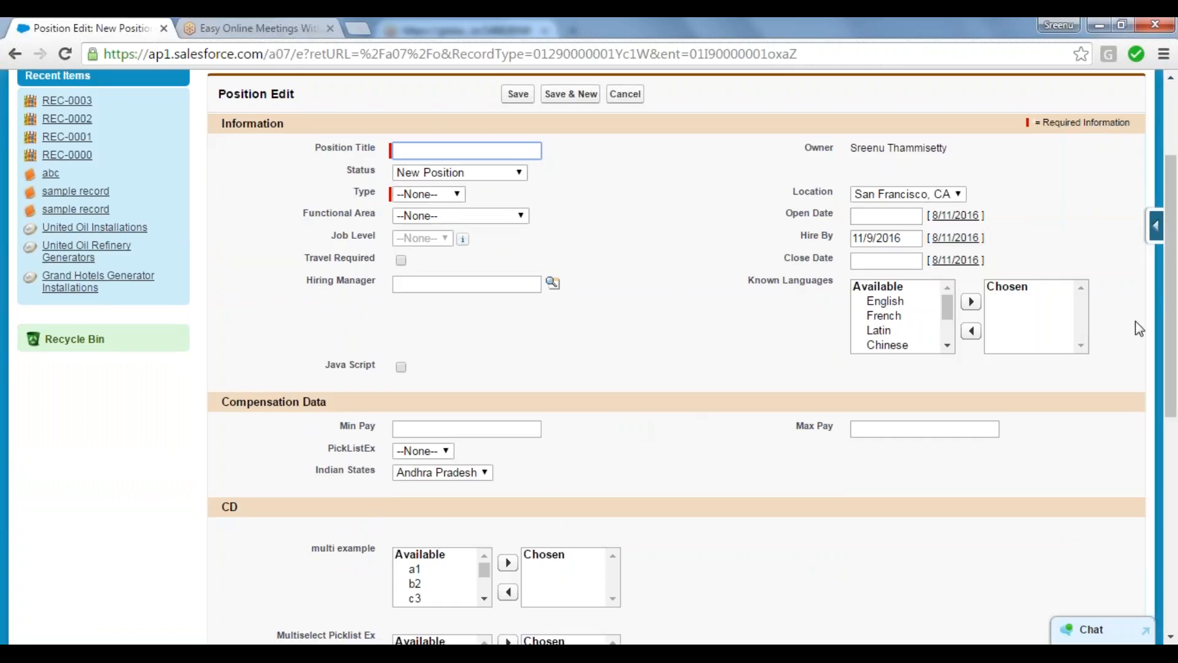
{"action": "left_click_drag", "start_coordinate": [1176, 280], "coordinate": [1177, 216]}
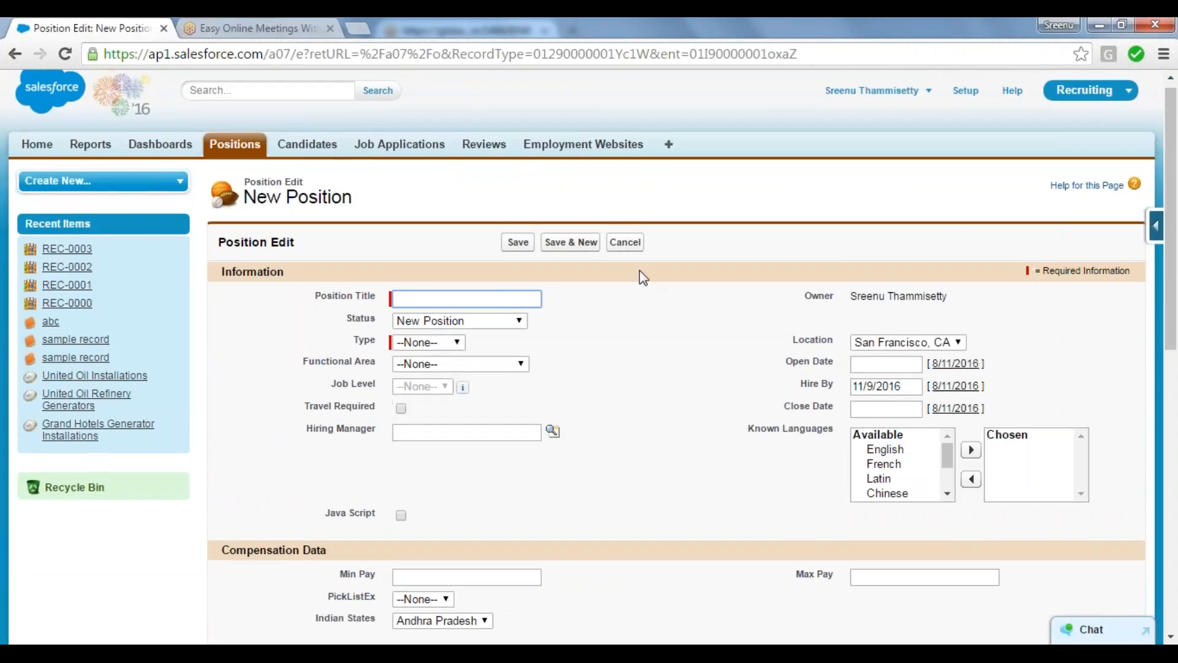
{"action": "left_click", "coordinate": [338, 239]}
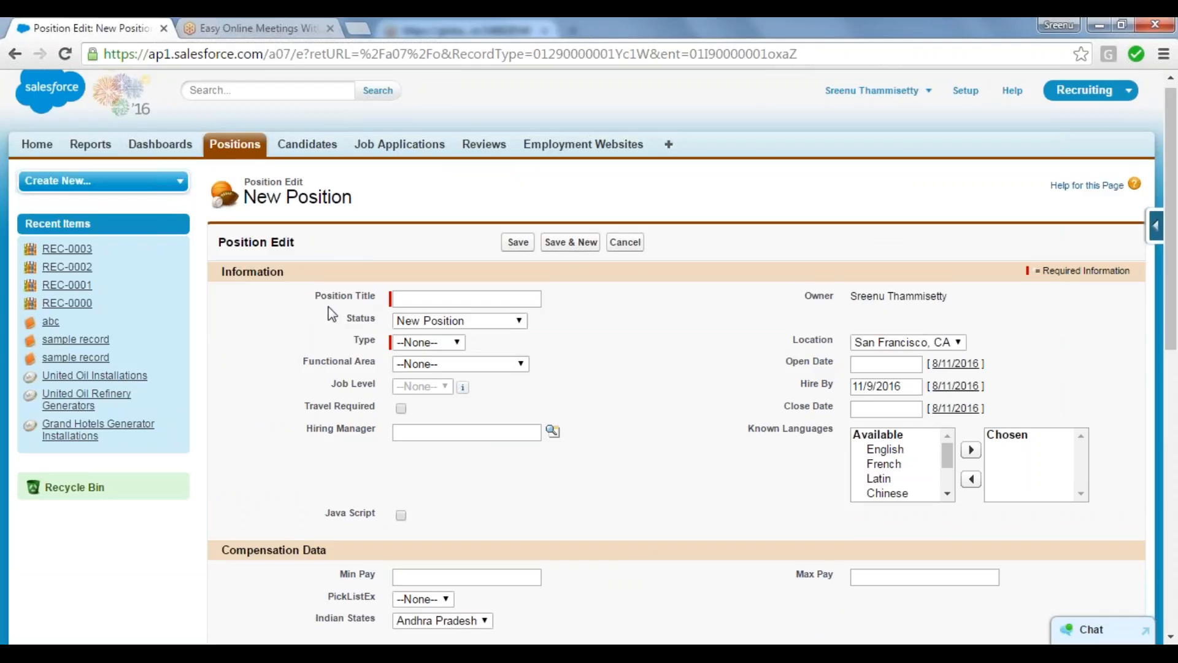
{"action": "left_click", "coordinate": [428, 296]}
{"action": "left_click", "coordinate": [523, 323]}
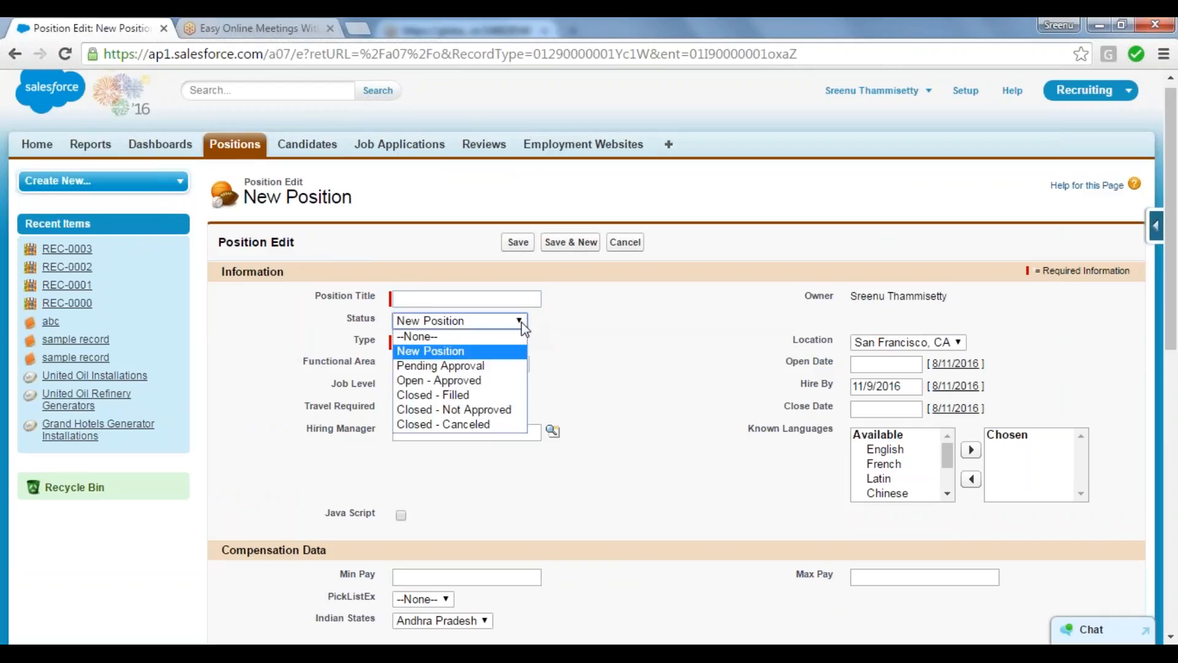
{"action": "left_click", "coordinate": [523, 325]}
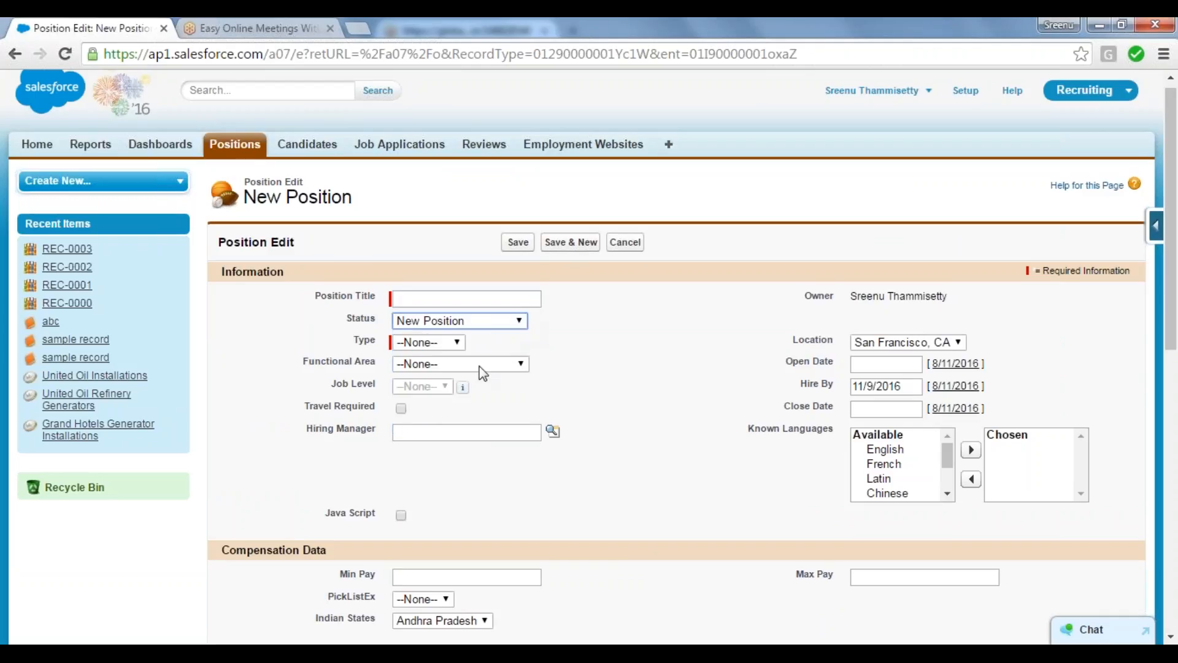
{"action": "left_click", "coordinate": [401, 409]}
{"action": "left_click", "coordinate": [401, 408]}
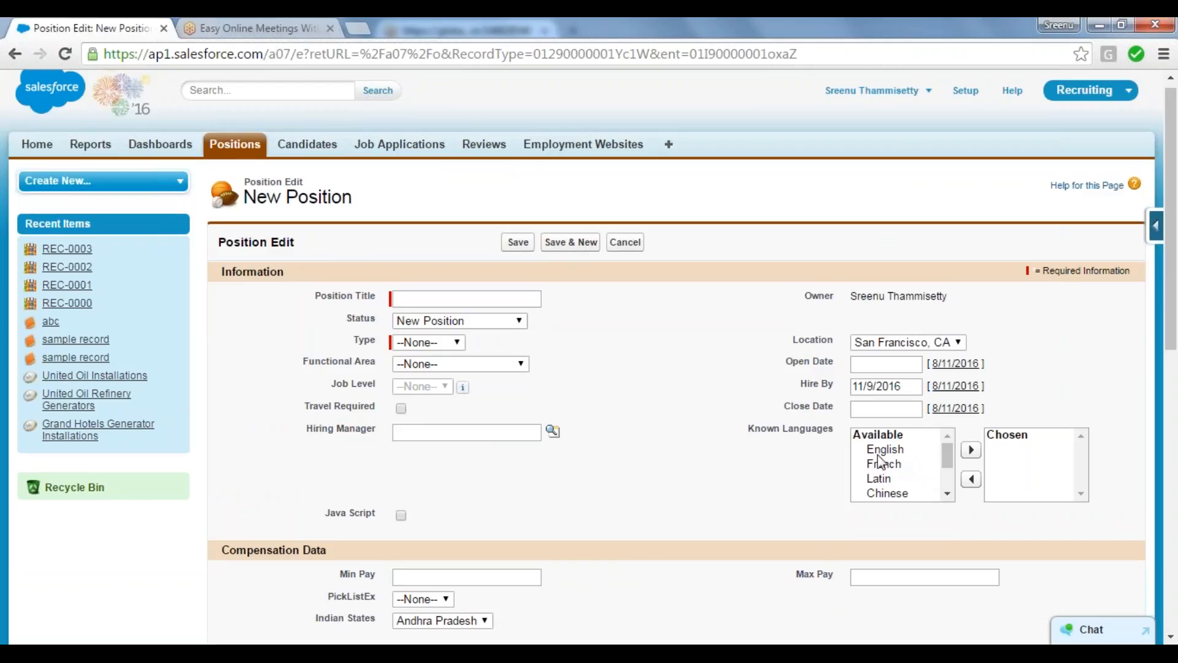
{"action": "left_click", "coordinate": [888, 365]}
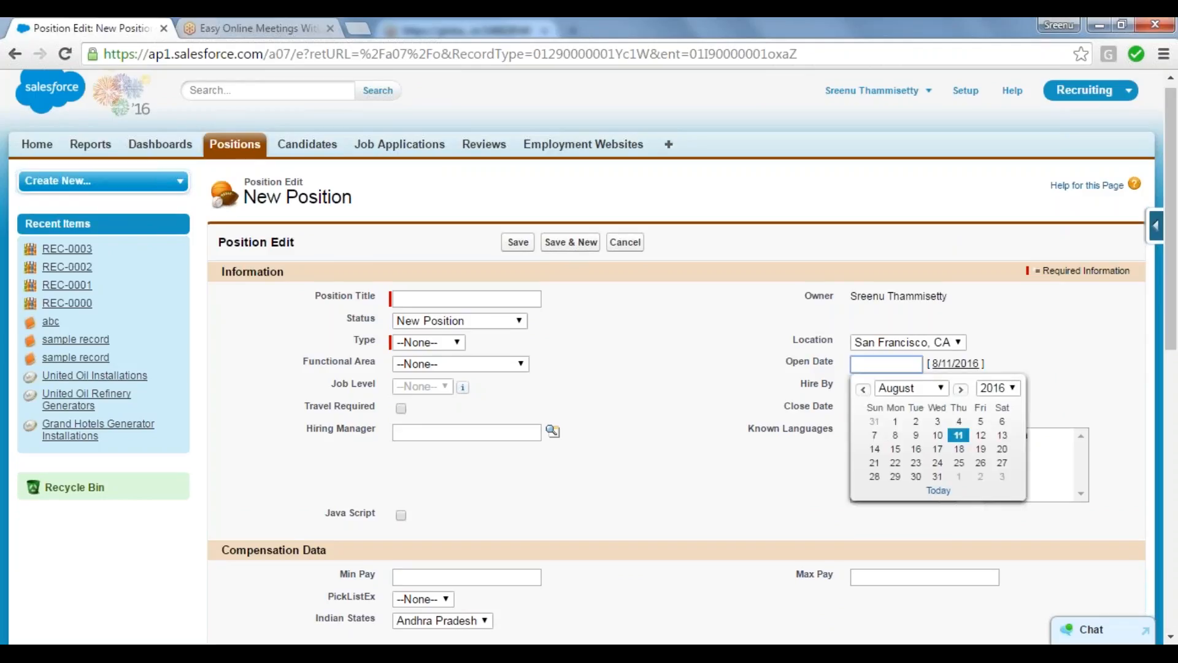
{"action": "left_click", "coordinate": [788, 362]}
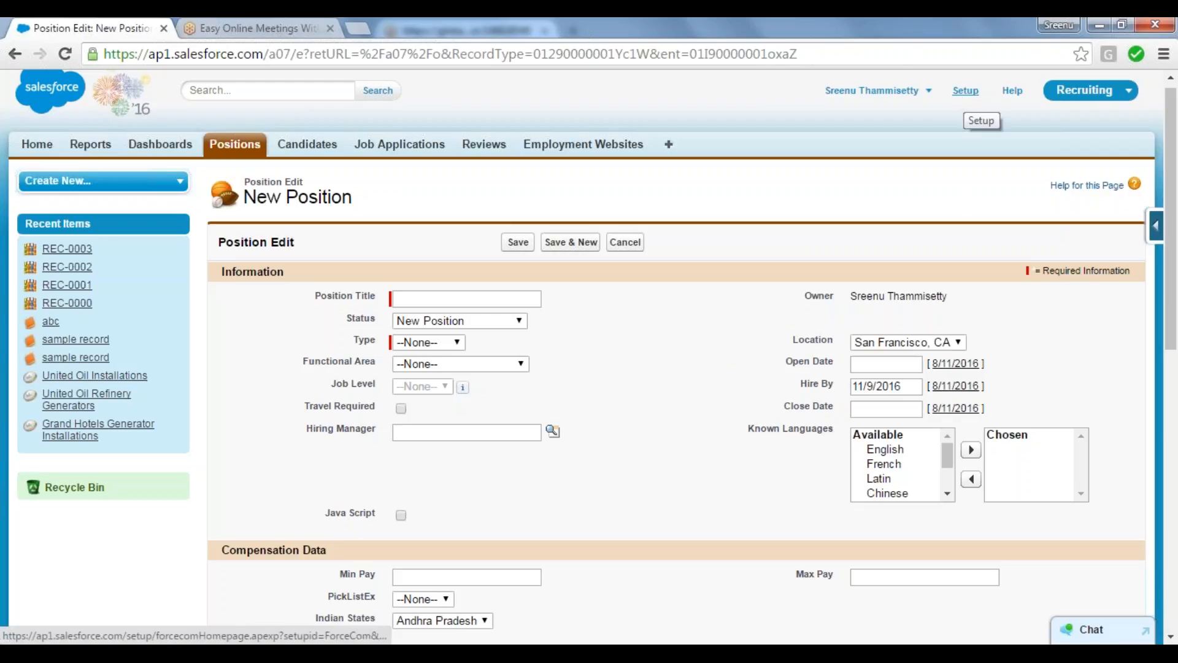
Step: Leave the position form and open the list of custom objects in the Salesforce setup area
{"action": "left_click", "coordinate": [965, 91]}
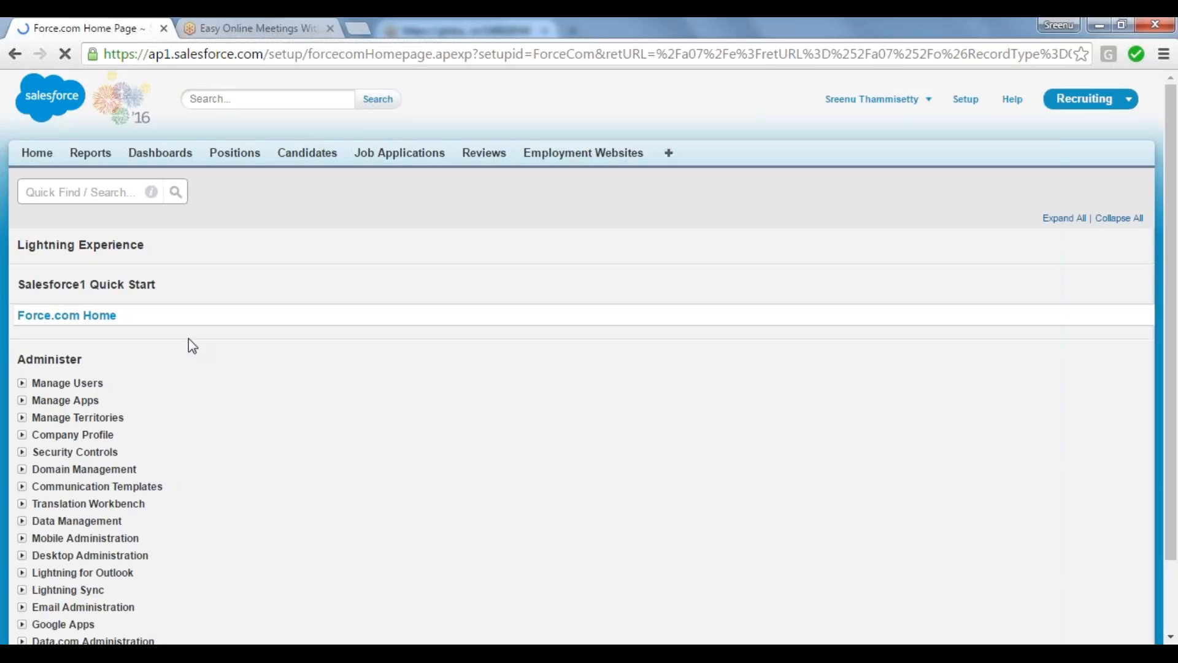
{"action": "scroll", "coordinate": [192, 346], "scroll_direction": "down", "scroll_amount": 2}
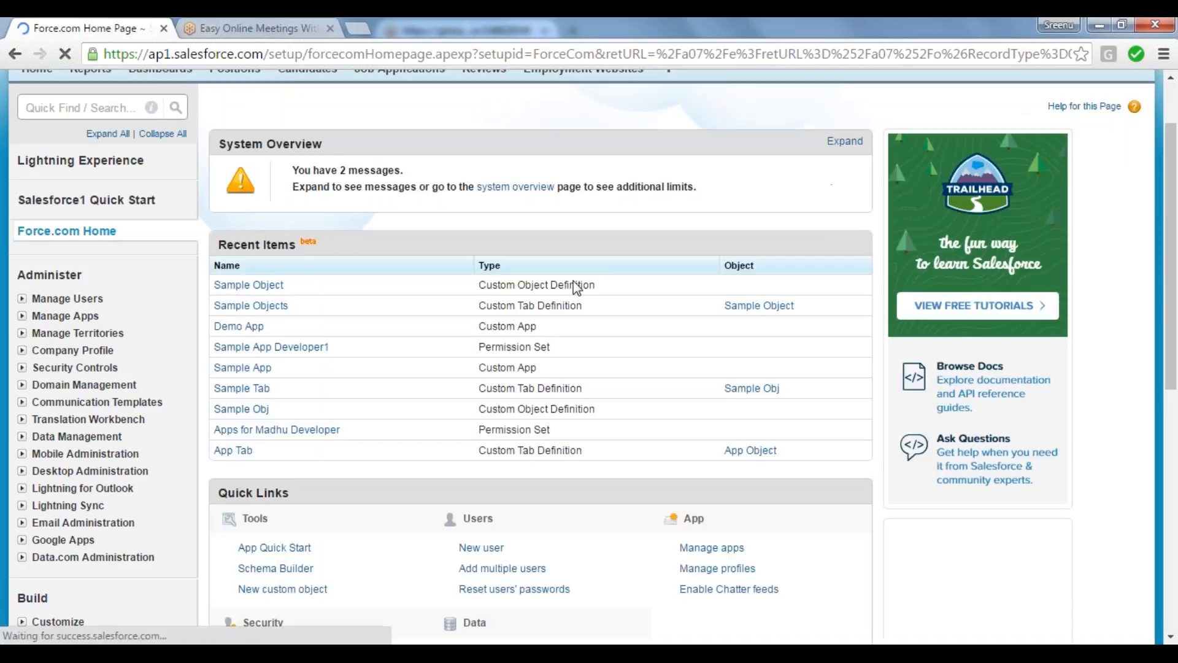
{"action": "scroll", "coordinate": [577, 283], "scroll_direction": "down", "scroll_amount": 3}
{"action": "scroll", "coordinate": [575, 285], "scroll_direction": "down", "scroll_amount": 1}
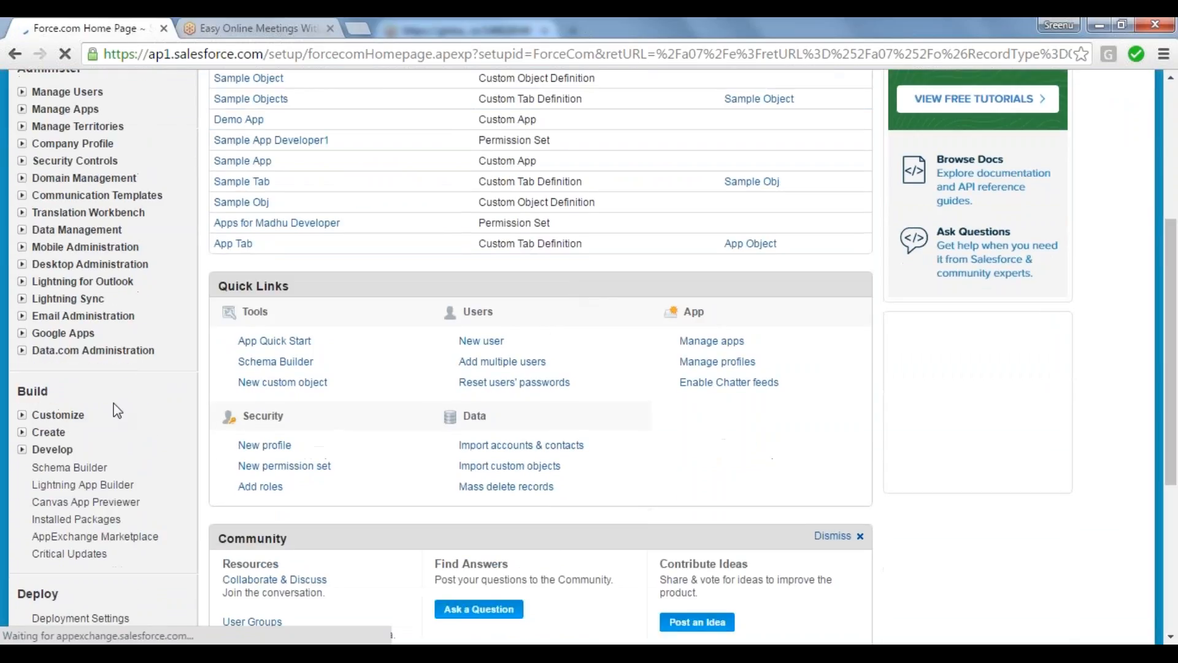
{"action": "left_click", "coordinate": [23, 432]}
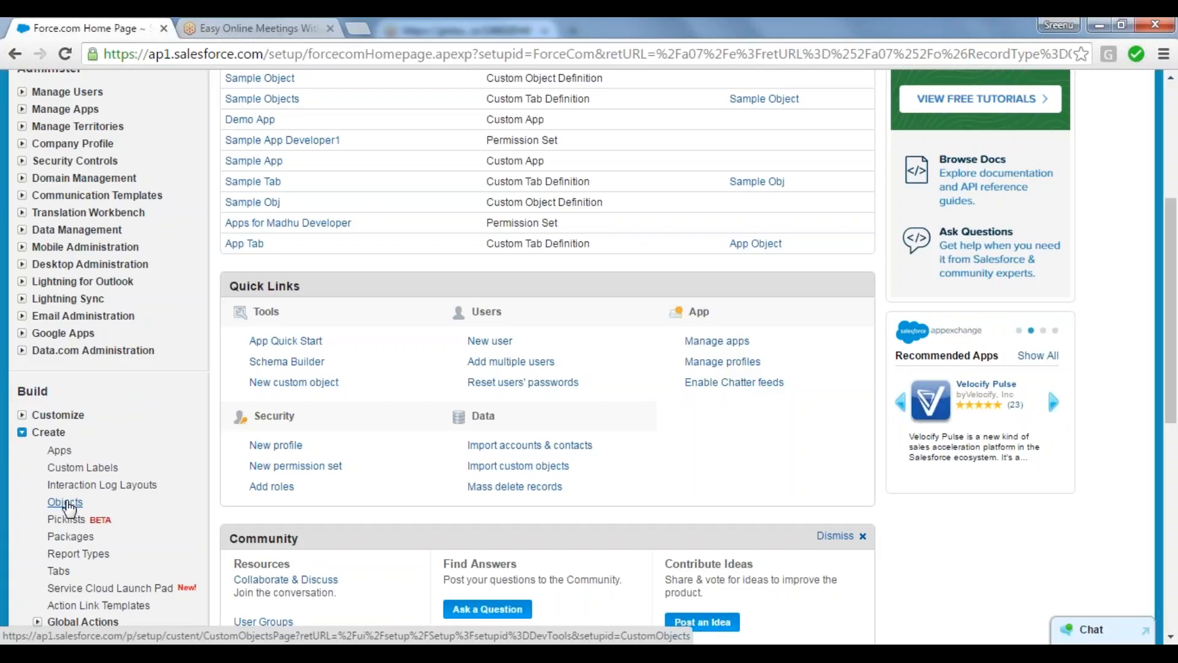
{"action": "left_click", "coordinate": [65, 503]}
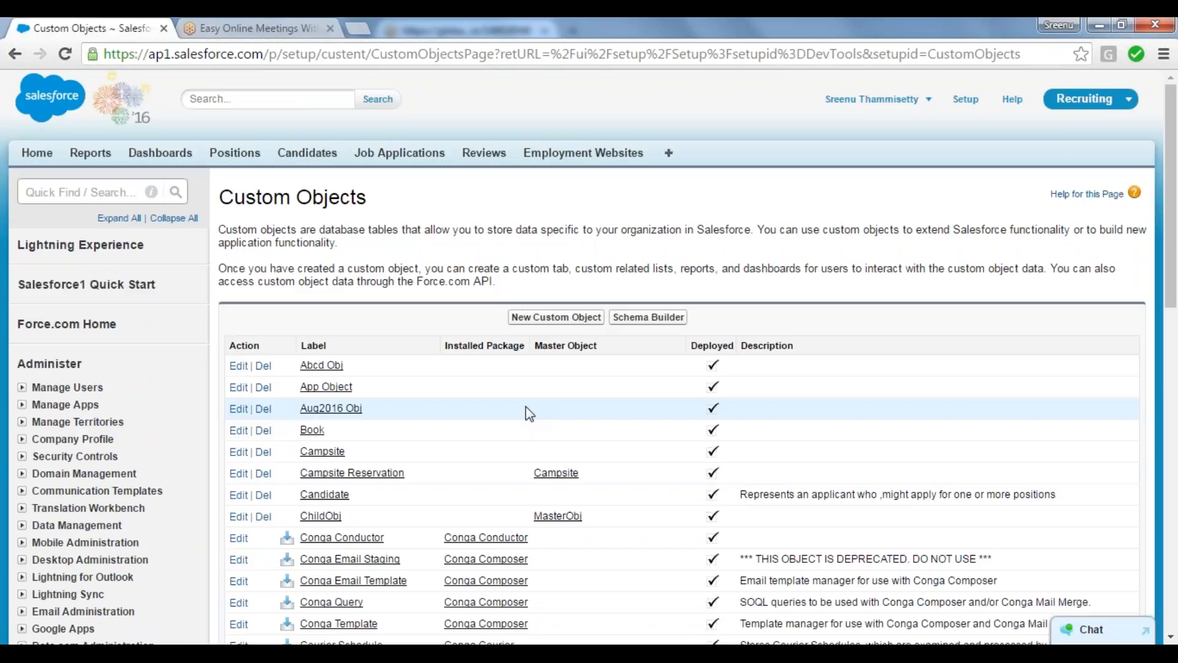
Step: Find Sample Object in the custom objects list and open its definition
{"action": "scroll", "coordinate": [529, 413], "scroll_direction": "down", "scroll_amount": 6}
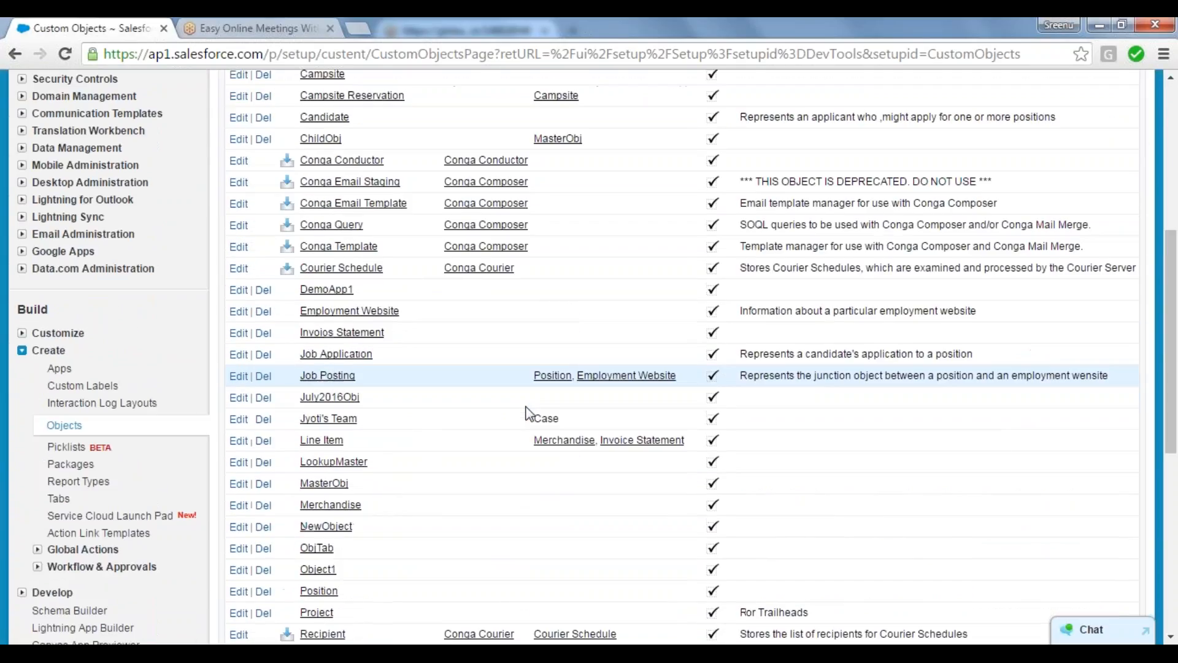
{"action": "scroll", "coordinate": [529, 413], "scroll_direction": "down", "scroll_amount": 2}
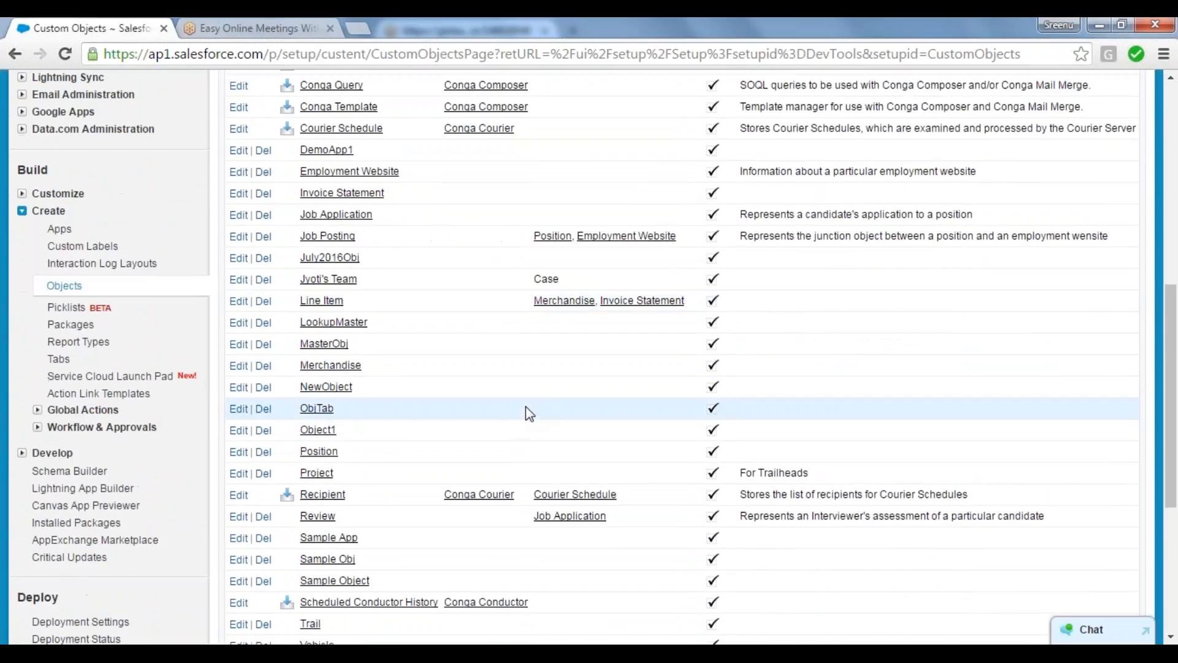
{"action": "scroll", "coordinate": [529, 413], "scroll_direction": "down", "scroll_amount": 4}
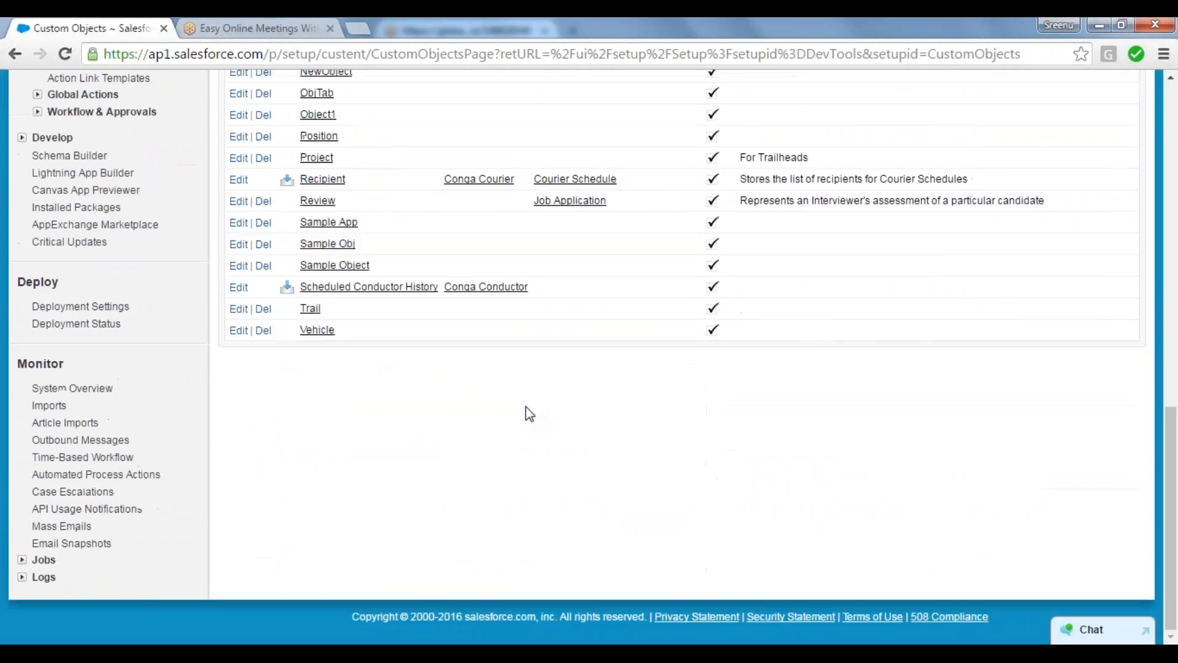
{"action": "scroll", "coordinate": [529, 413], "scroll_direction": "up", "scroll_amount": 2}
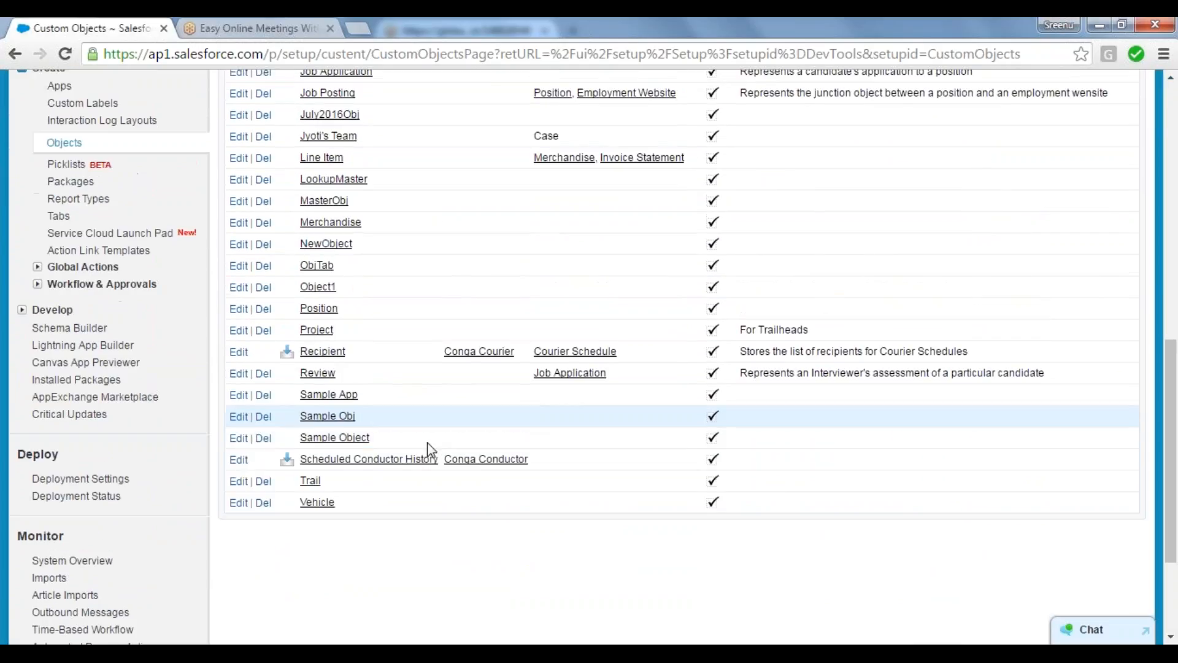
{"action": "left_click", "coordinate": [332, 439]}
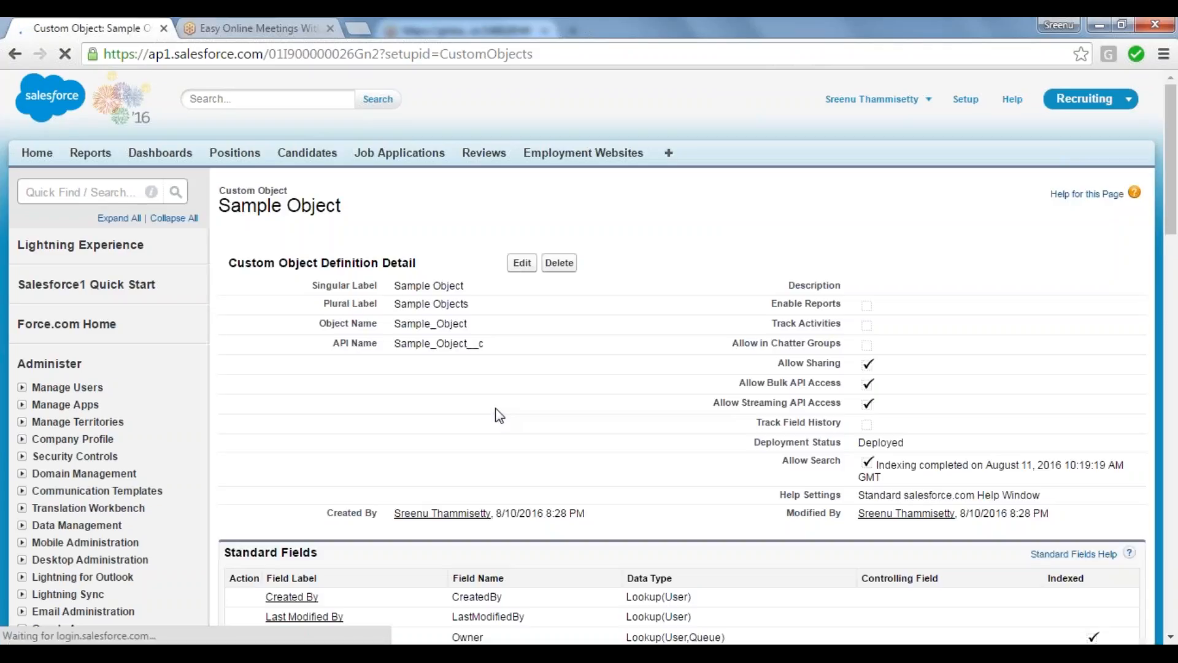
Step: Examine the Sample Object definition, including its details and the field labels and data types under Standard Fields
{"action": "scroll", "coordinate": [499, 416], "scroll_direction": "down", "scroll_amount": 5}
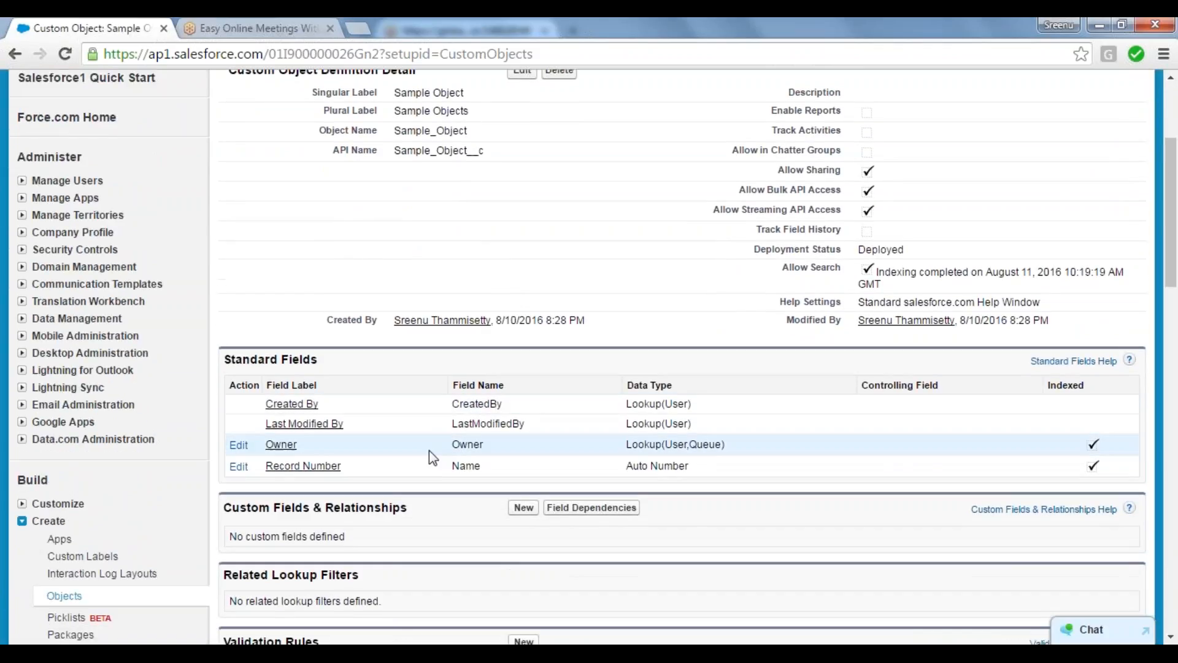
{"action": "scroll", "coordinate": [557, 380], "scroll_direction": "up", "scroll_amount": 3}
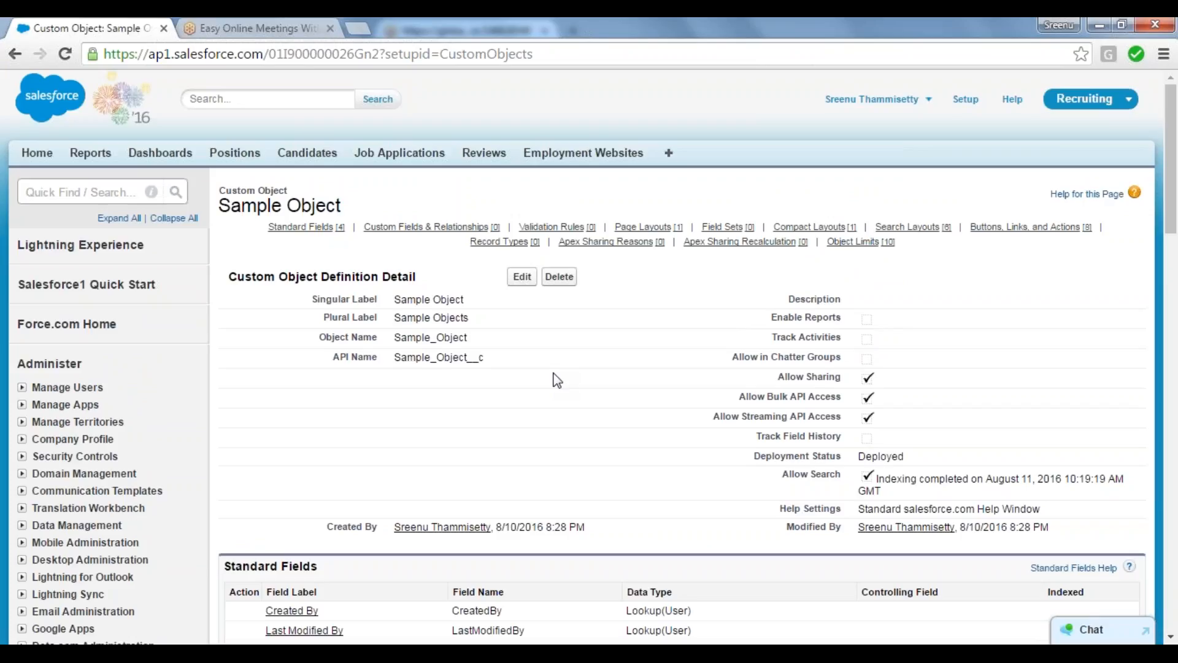
{"action": "scroll", "coordinate": [557, 381], "scroll_direction": "down", "scroll_amount": 4}
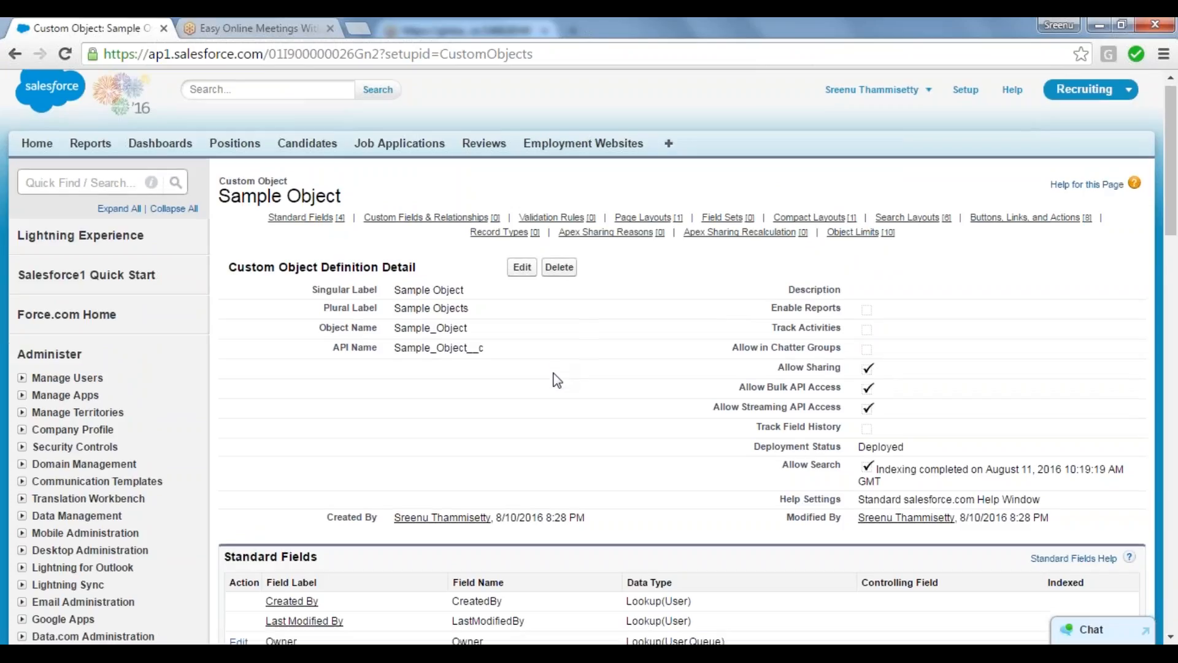
{"action": "scroll", "coordinate": [557, 381], "scroll_direction": "down", "scroll_amount": 3}
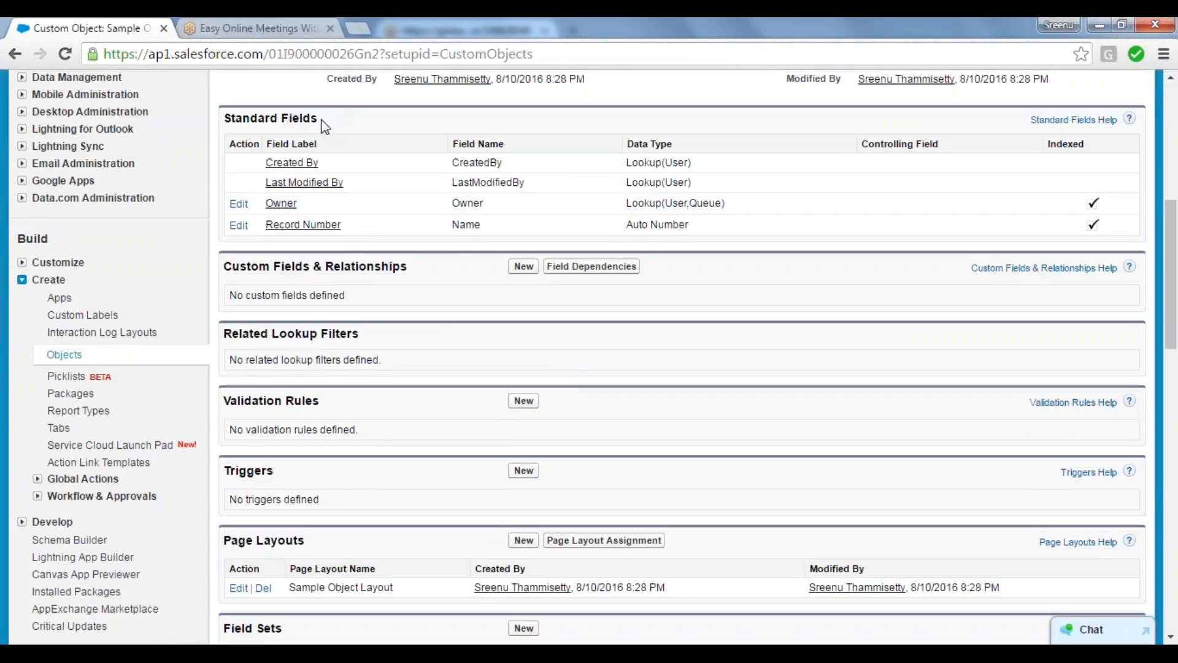
{"action": "key", "text": "ctrl+a"}
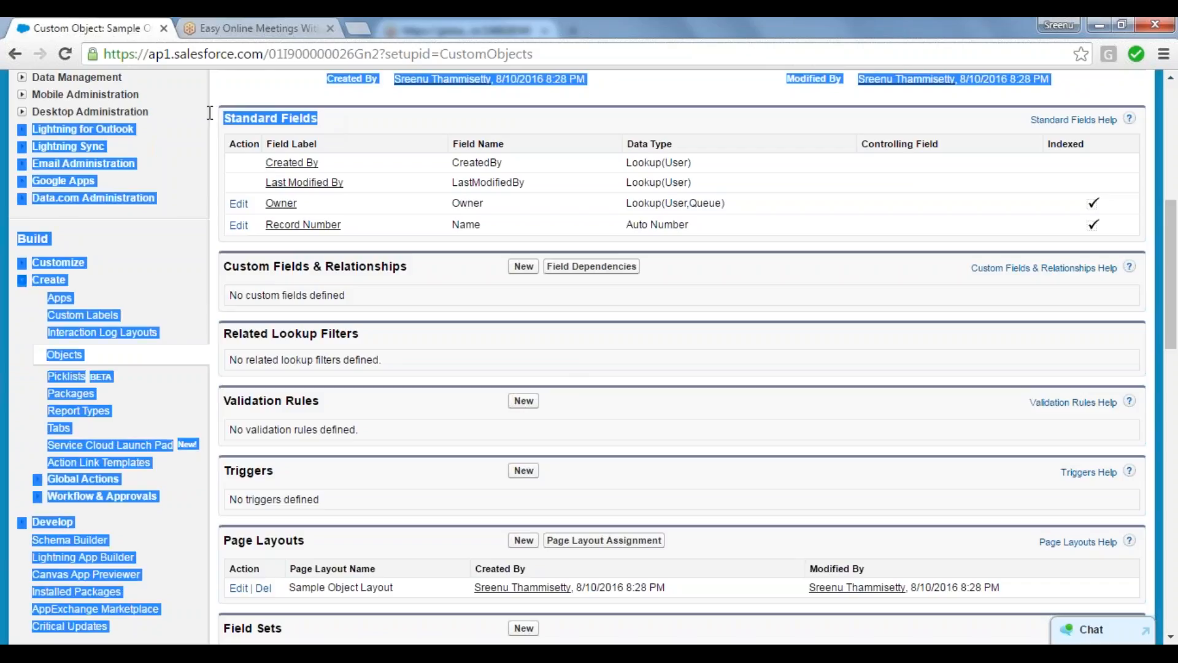
{"action": "left_click", "coordinate": [295, 124]}
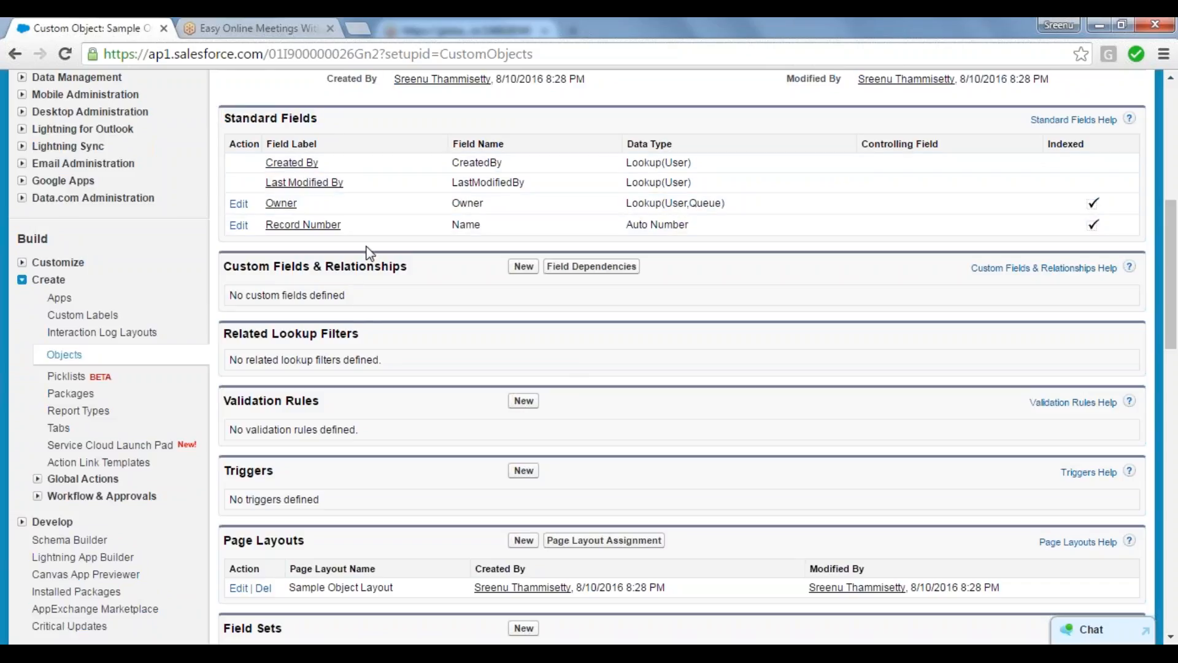
Step: Start a new custom field for Sample Object from the Custom Fields & Relationships section
{"action": "scroll", "coordinate": [368, 253], "scroll_direction": "down", "scroll_amount": 2}
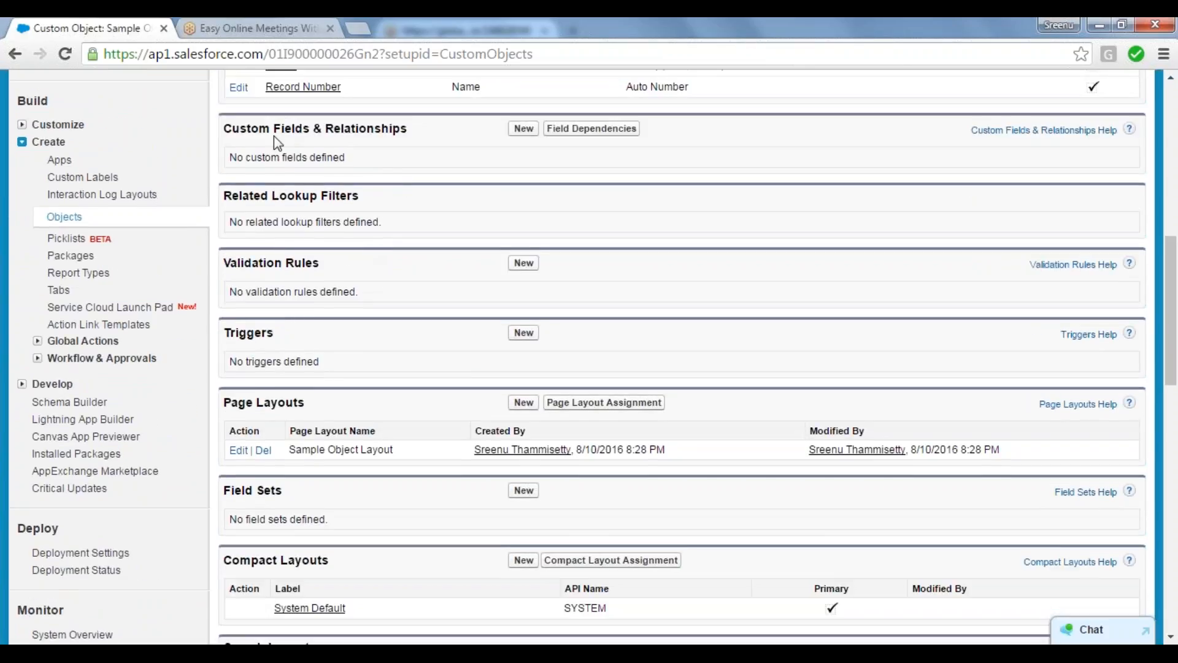
{"action": "left_click_drag", "start_coordinate": [226, 132], "coordinate": [424, 137]}
{"action": "left_click", "coordinate": [423, 137]}
{"action": "left_click", "coordinate": [526, 131]}
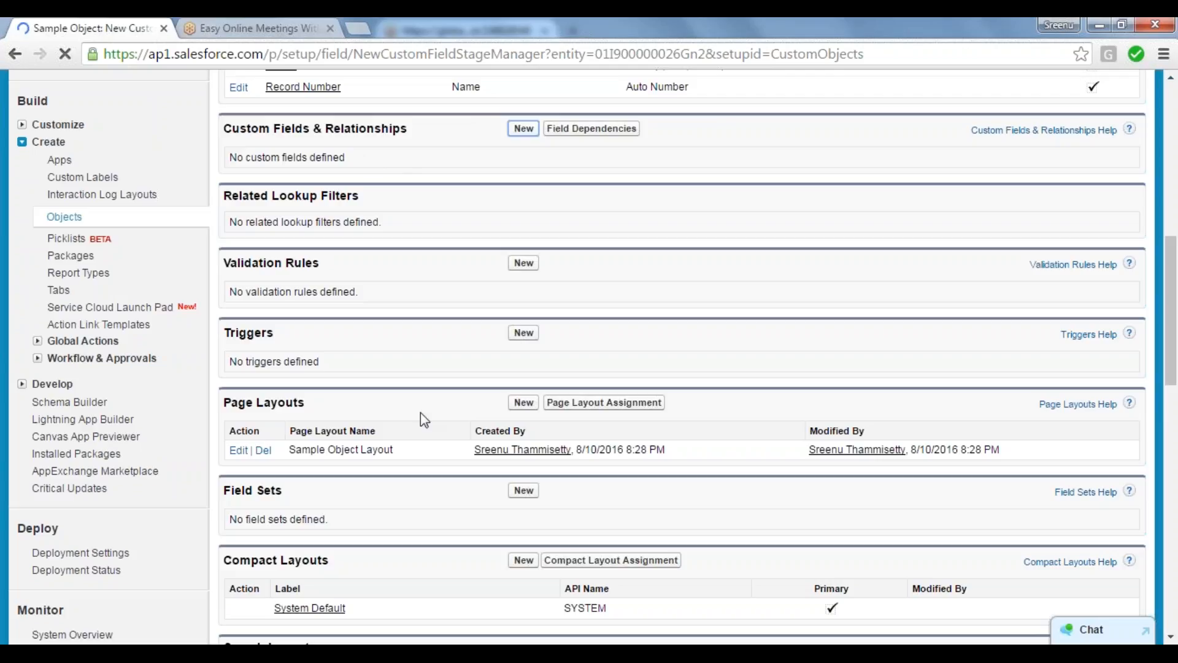
Step: Close the online meetings page and the Firefox window with all its tabs to clear unneeded pages
{"action": "left_click", "coordinate": [332, 29]}
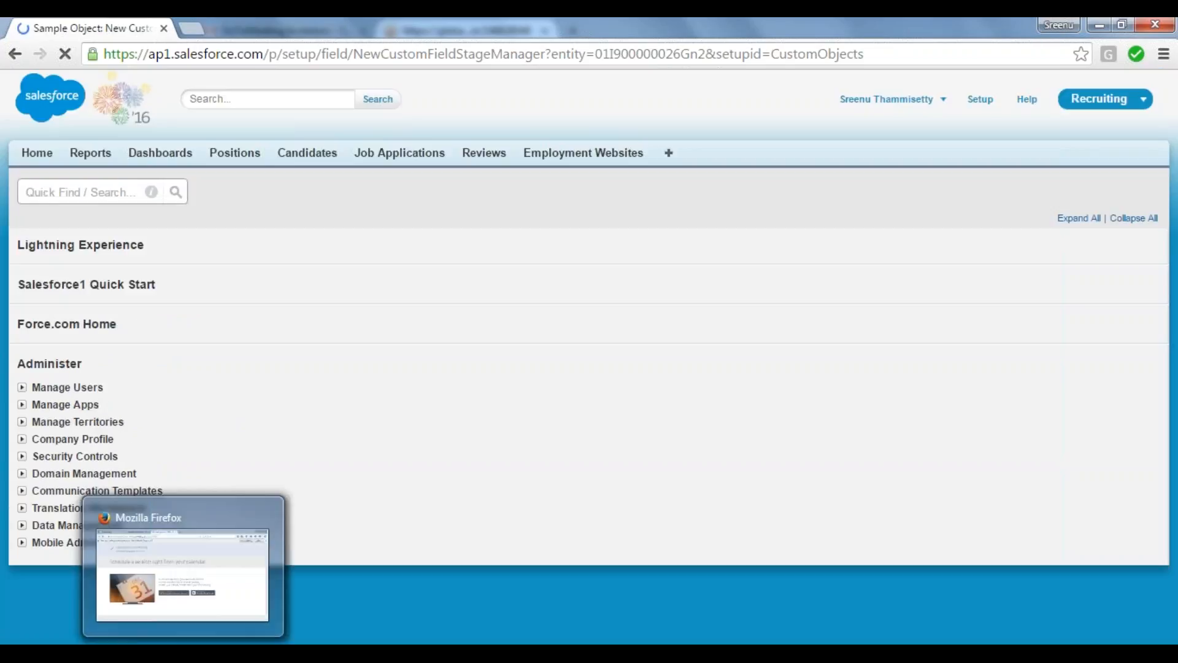
{"action": "right_click", "coordinate": [183, 653]}
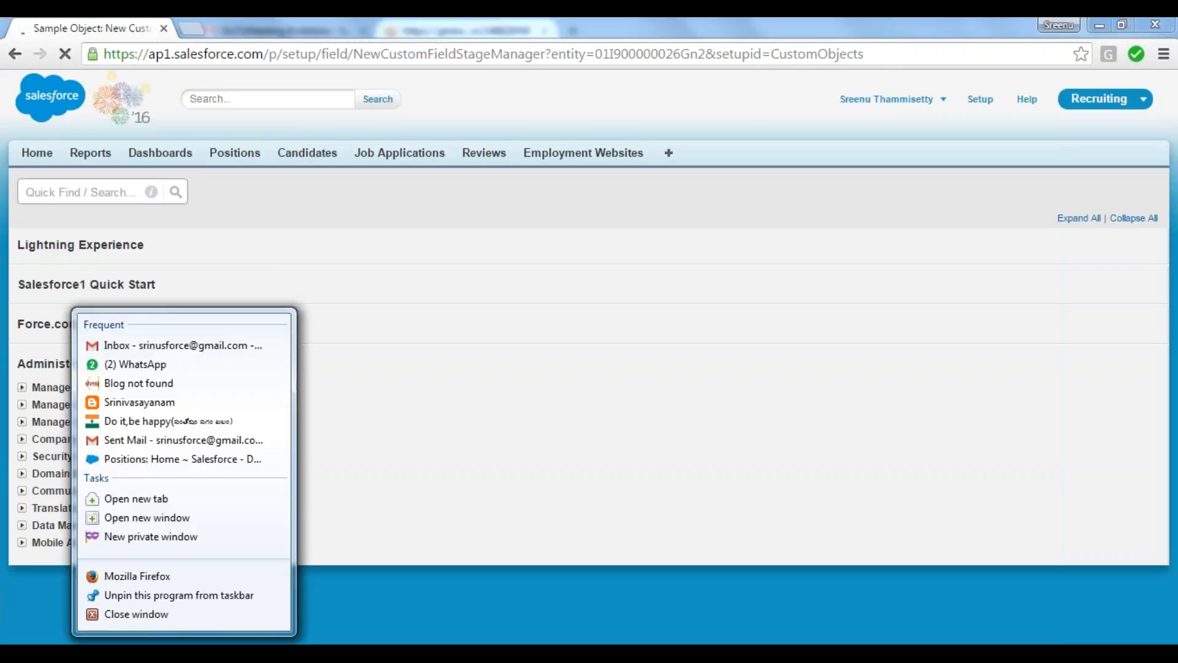
{"action": "left_click", "coordinate": [168, 613]}
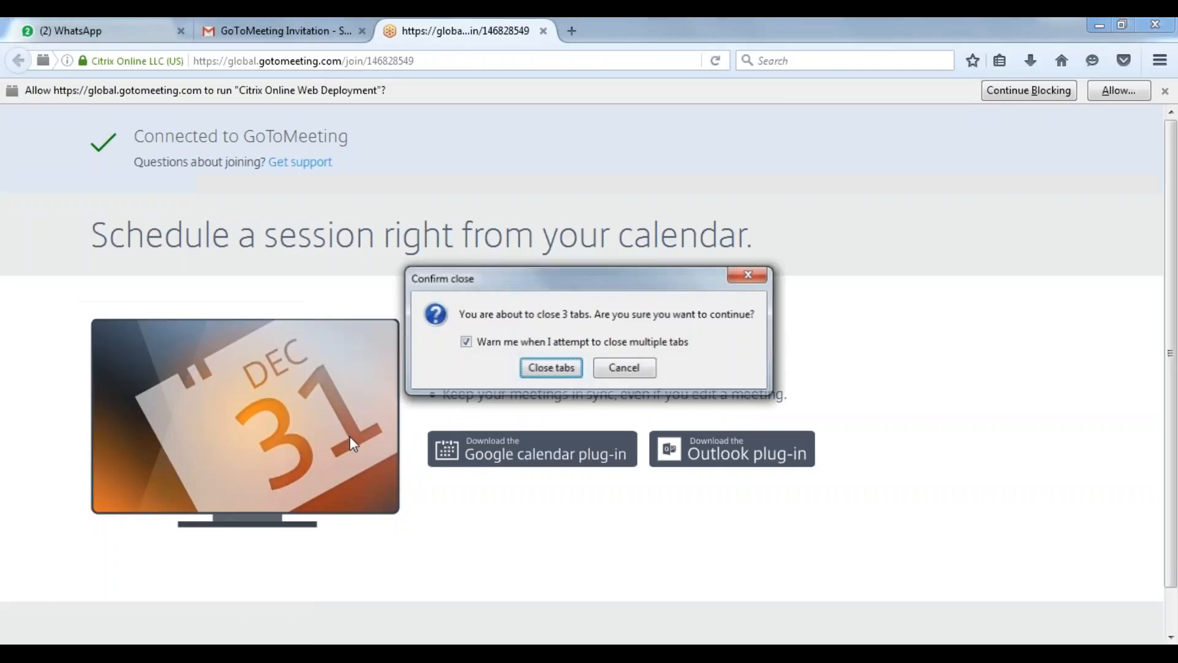
{"action": "left_click", "coordinate": [554, 370]}
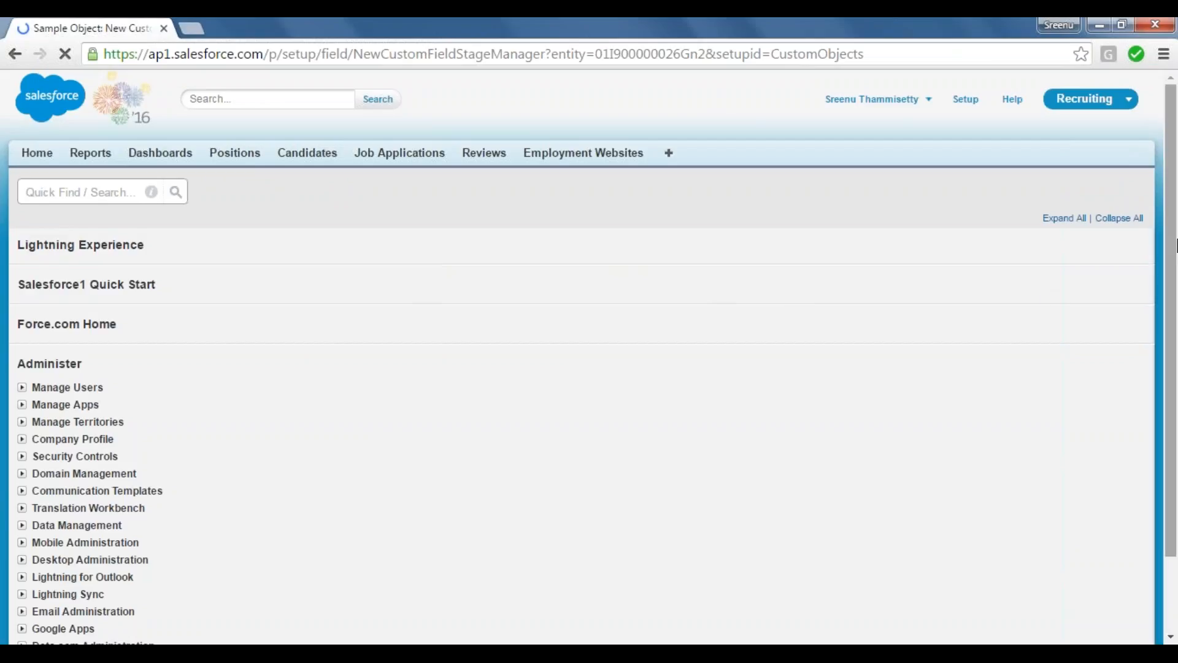
Step: Duplicate the browser tab holding the New Custom Field page, which is still loading
{"action": "left_click_drag", "start_coordinate": [1175, 228], "coordinate": [1175, 300]}
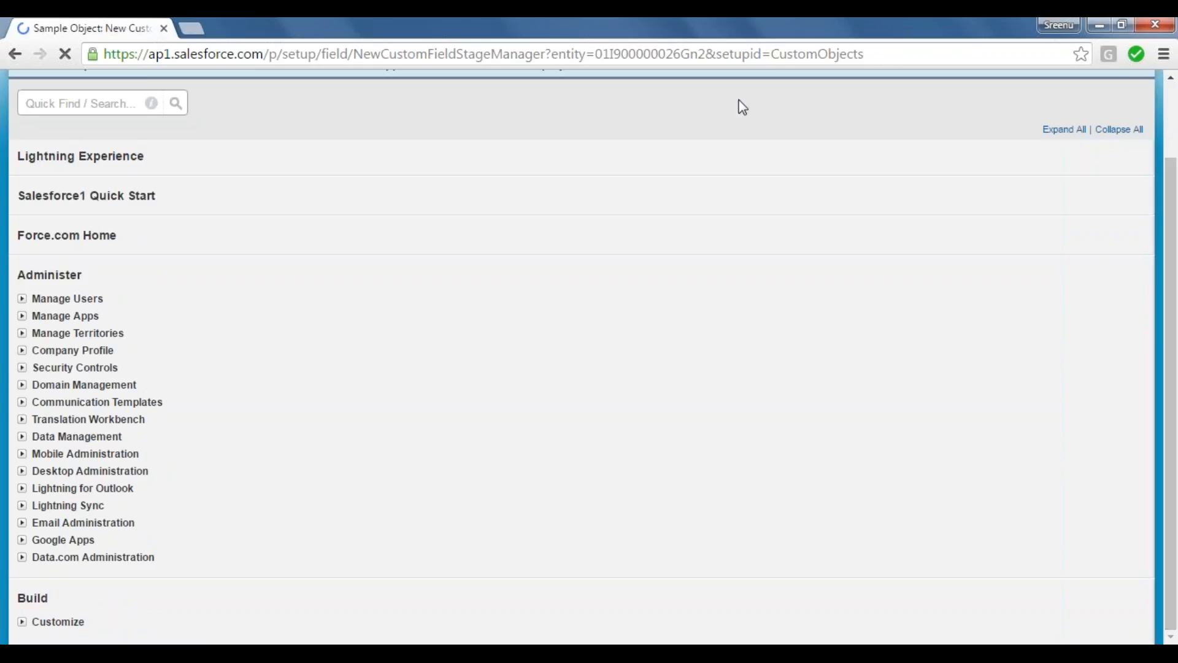
{"action": "right_click", "coordinate": [116, 20]}
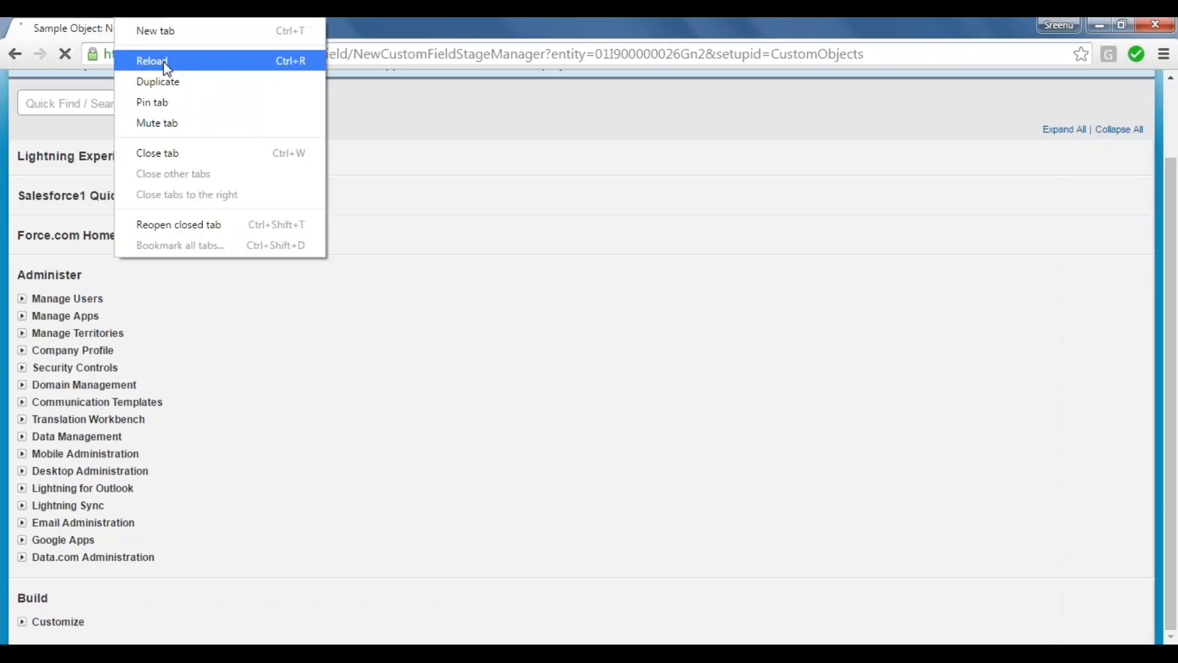
{"action": "left_click", "coordinate": [175, 83]}
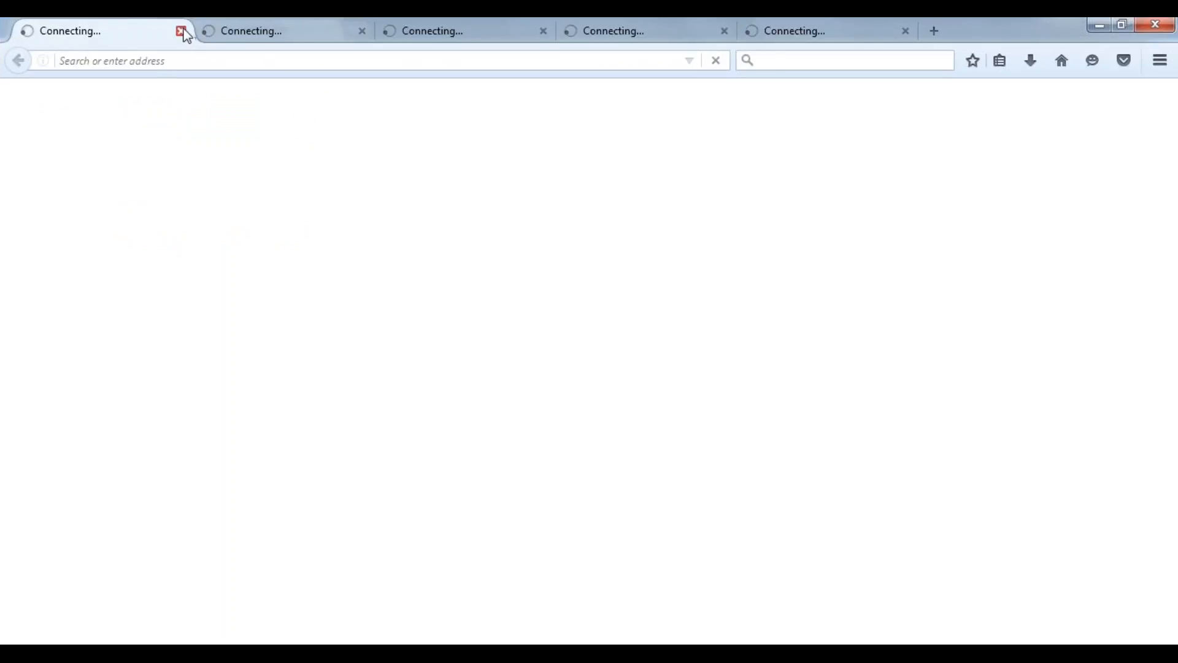
Step: Switch to Firefox and close the extra startup tabs, leaving only the blog page open
{"action": "left_click", "coordinate": [184, 32]}
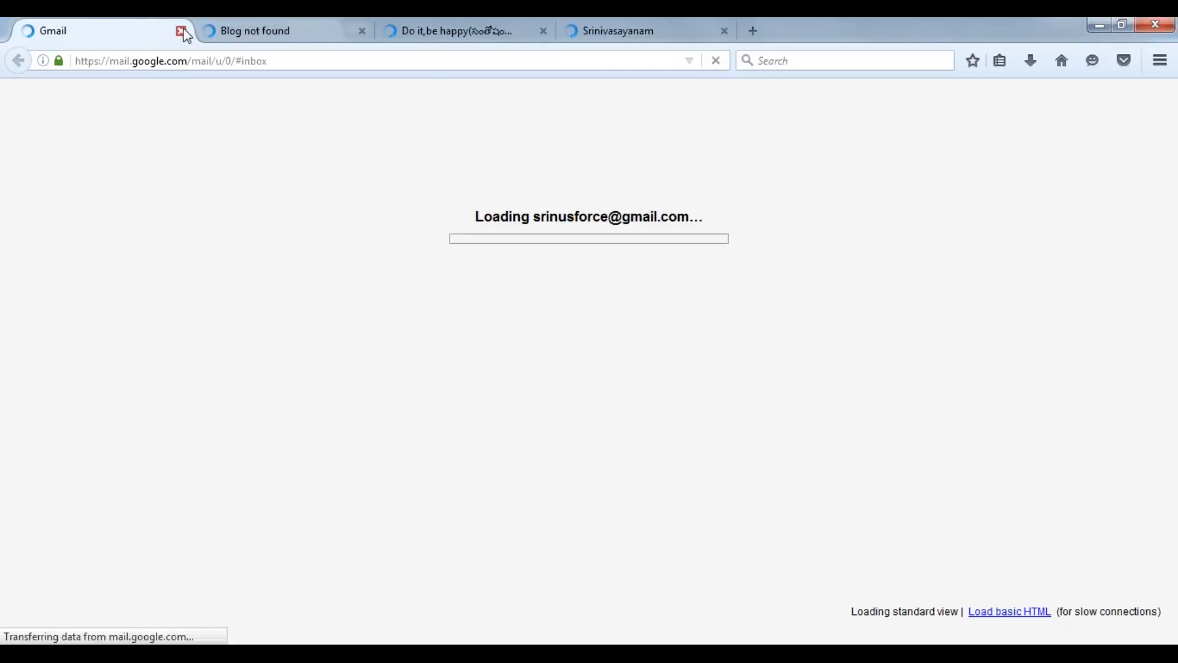
{"action": "left_click", "coordinate": [183, 32]}
{"action": "left_click", "coordinate": [183, 31]}
{"action": "left_click", "coordinate": [183, 32]}
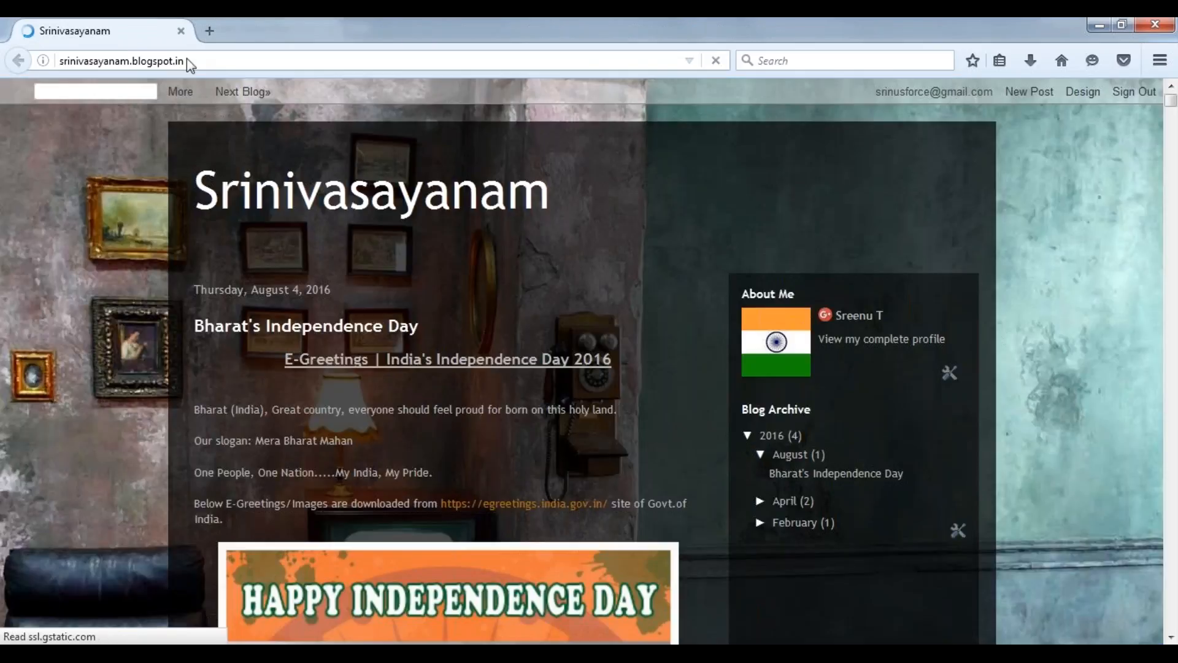
Step: Open login.salesforce.com in Firefox and log in to Salesforce
{"action": "left_click", "coordinate": [187, 61]}
{"action": "type", "text": "login.salesforce.com/"}
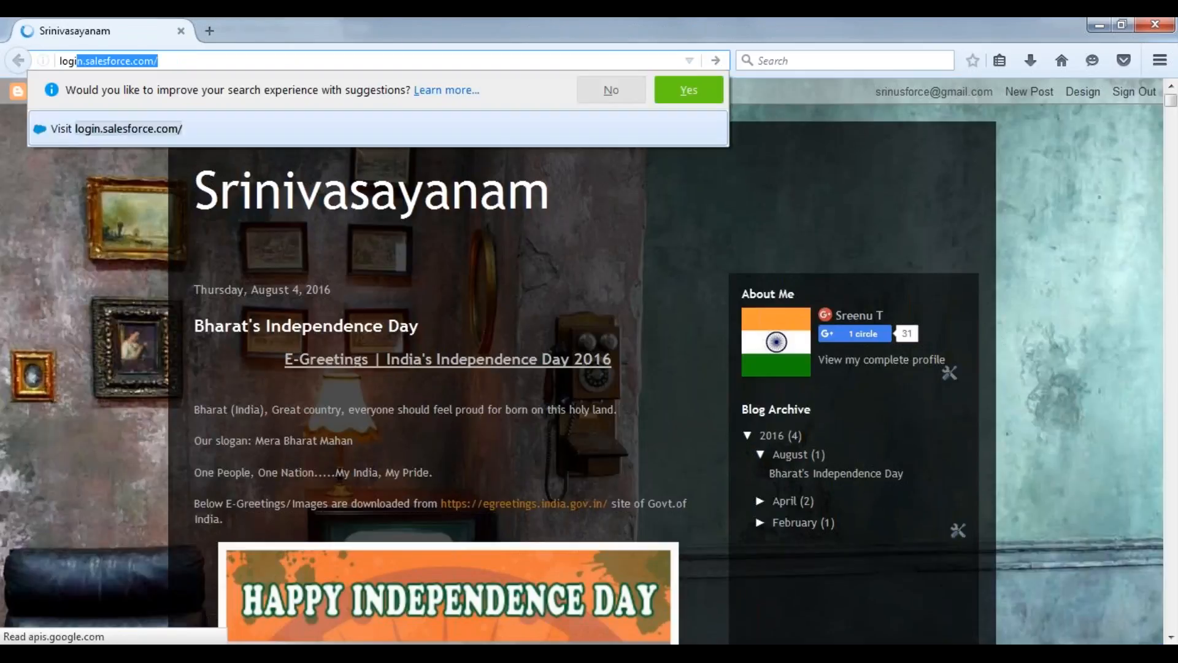
{"action": "key", "text": "Return"}
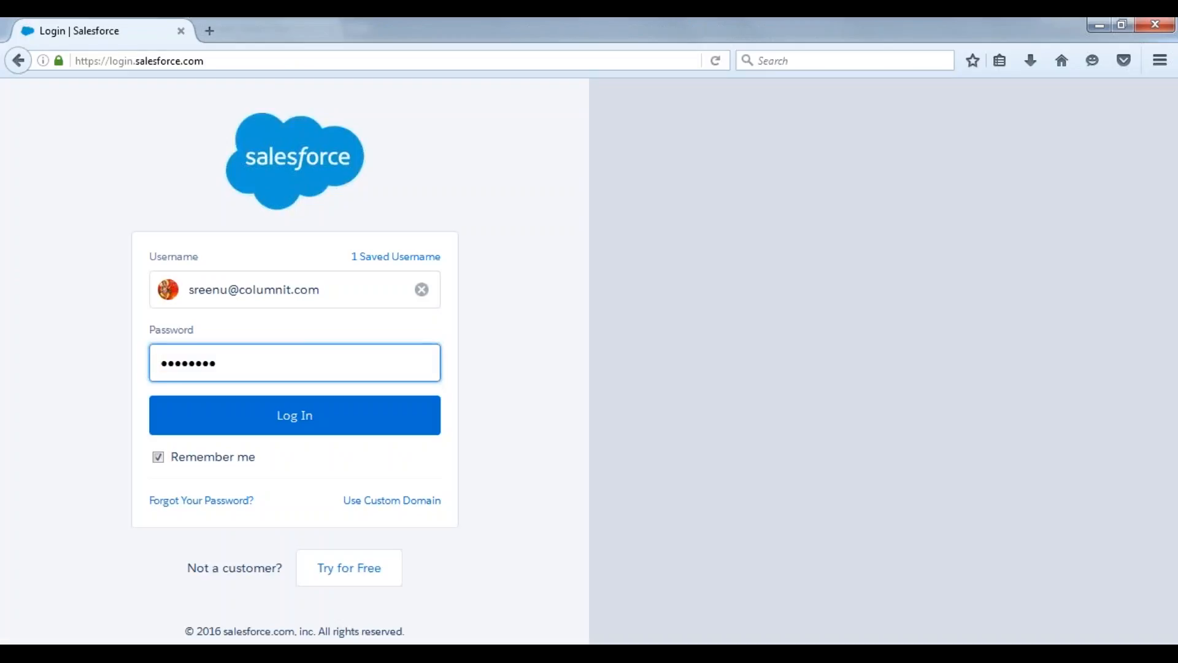
{"action": "left_click", "coordinate": [297, 419]}
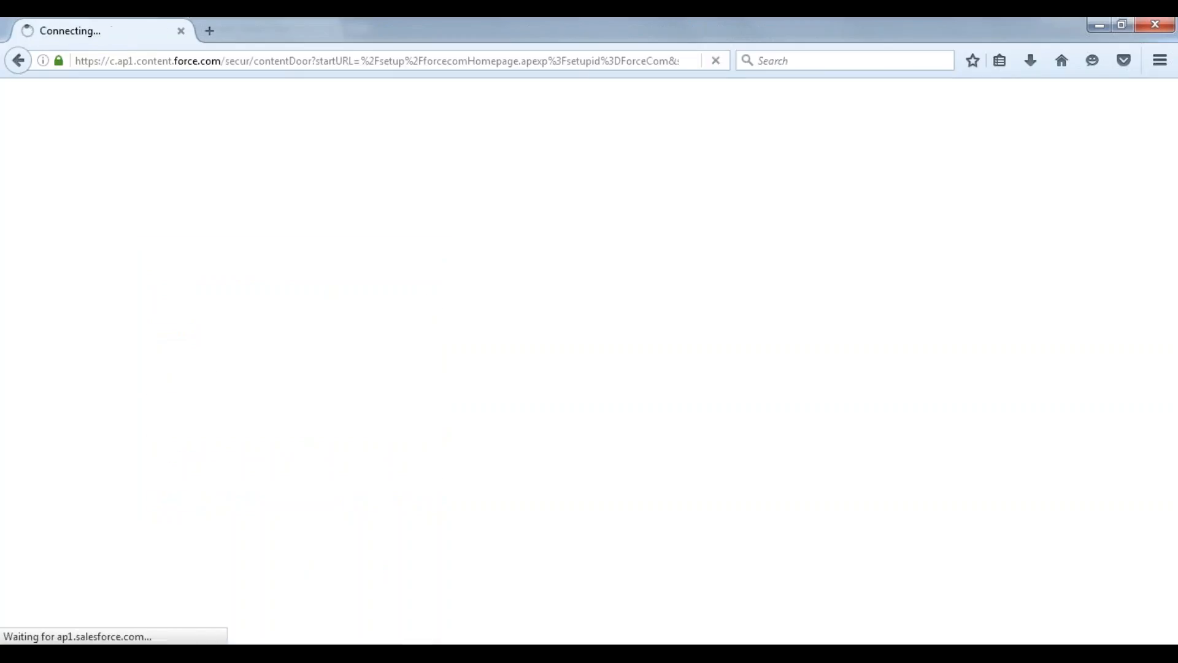
Step: Switch back to Chrome and review the data types offered on Sample Object's New Custom Field page, from Auto Number through Phone
{"action": "mouse_move", "coordinate": [290, 654]}
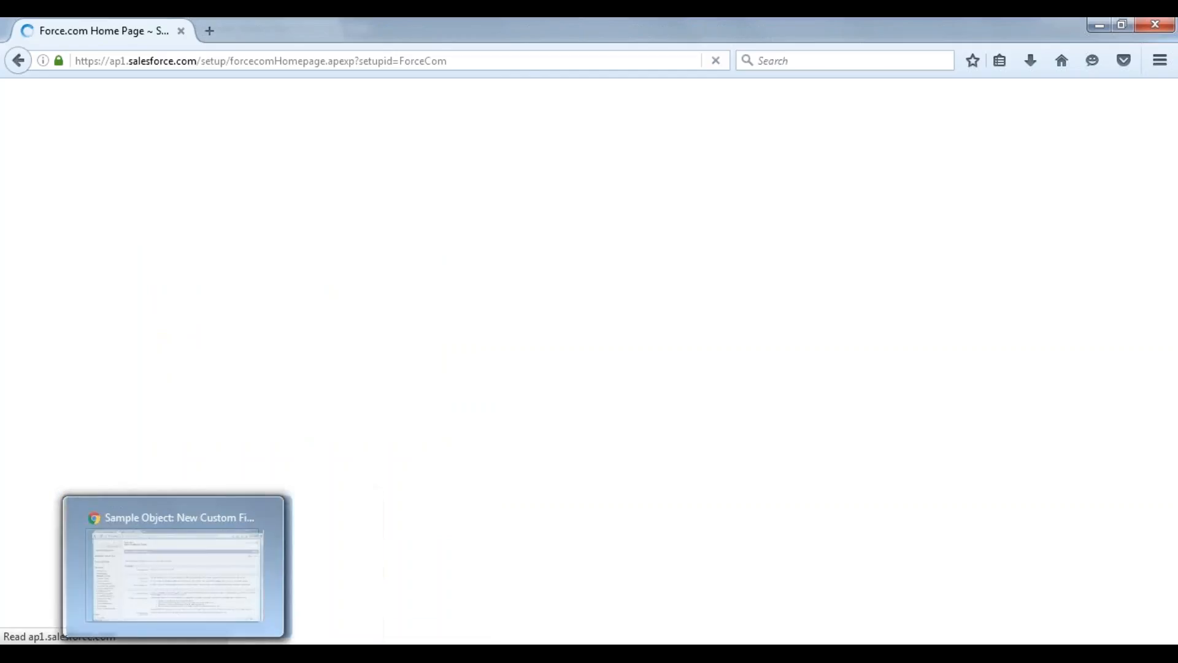
{"action": "left_click", "coordinate": [176, 654]}
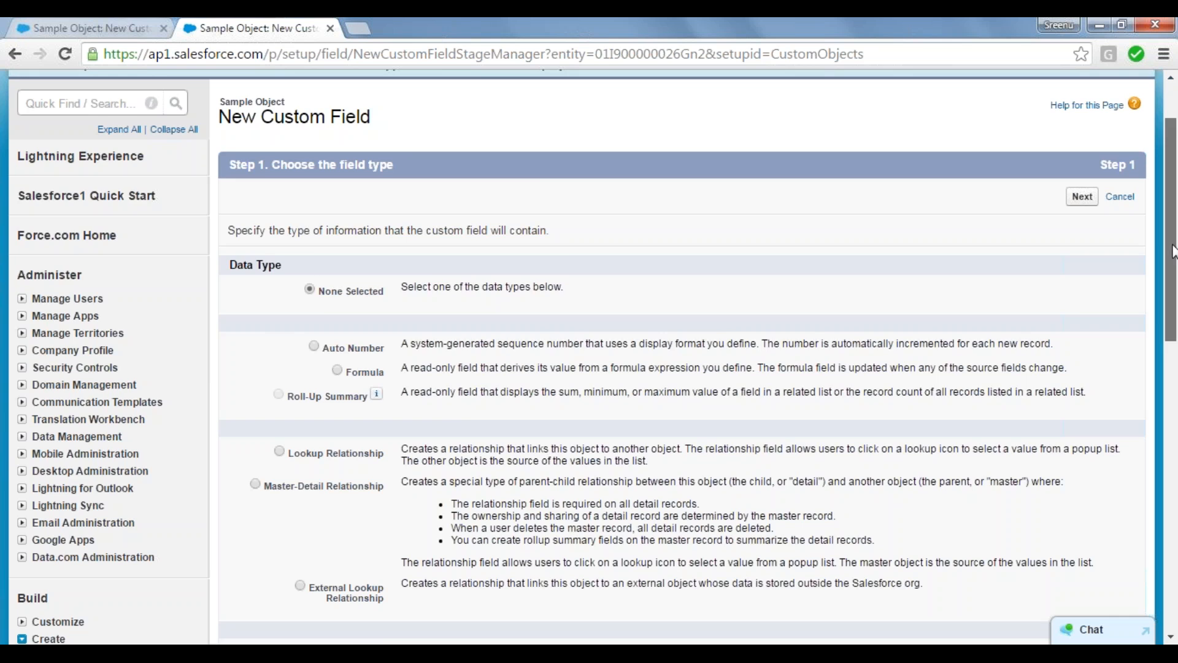
{"action": "left_click_drag", "start_coordinate": [1173, 249], "coordinate": [1175, 274]}
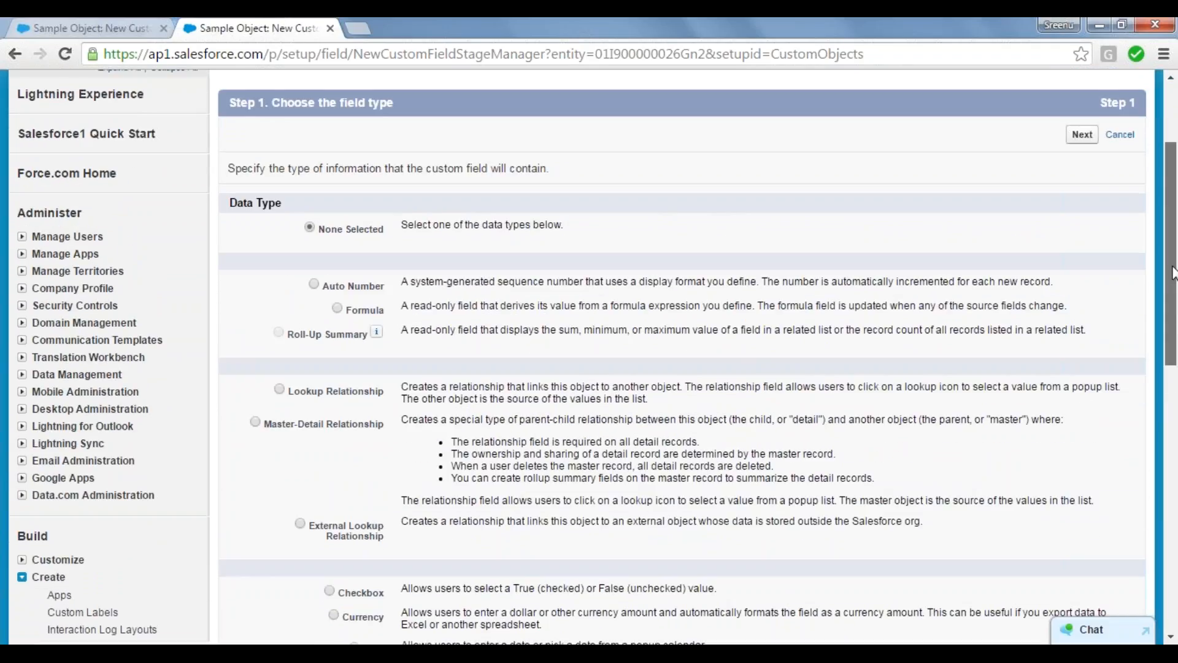
{"action": "left_click_drag", "start_coordinate": [1173, 272], "coordinate": [1173, 270]}
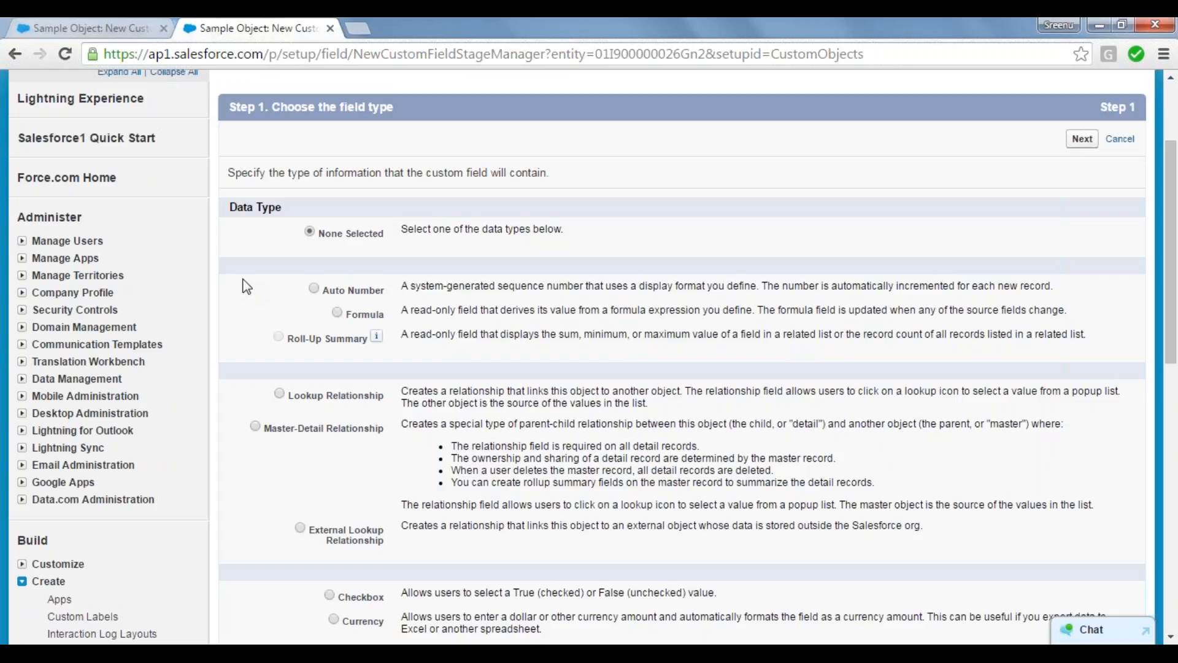
{"action": "scroll", "coordinate": [246, 287], "scroll_direction": "down", "scroll_amount": 3}
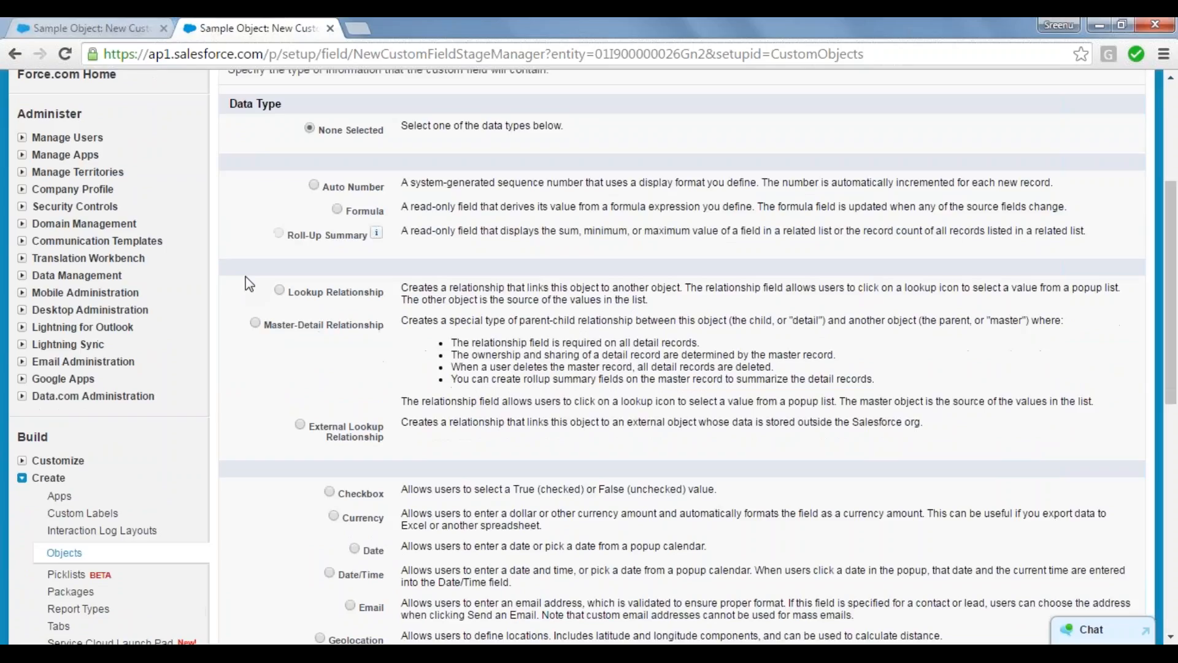
{"action": "left_click", "coordinate": [42, 18]}
{"action": "left_click", "coordinate": [261, 24]}
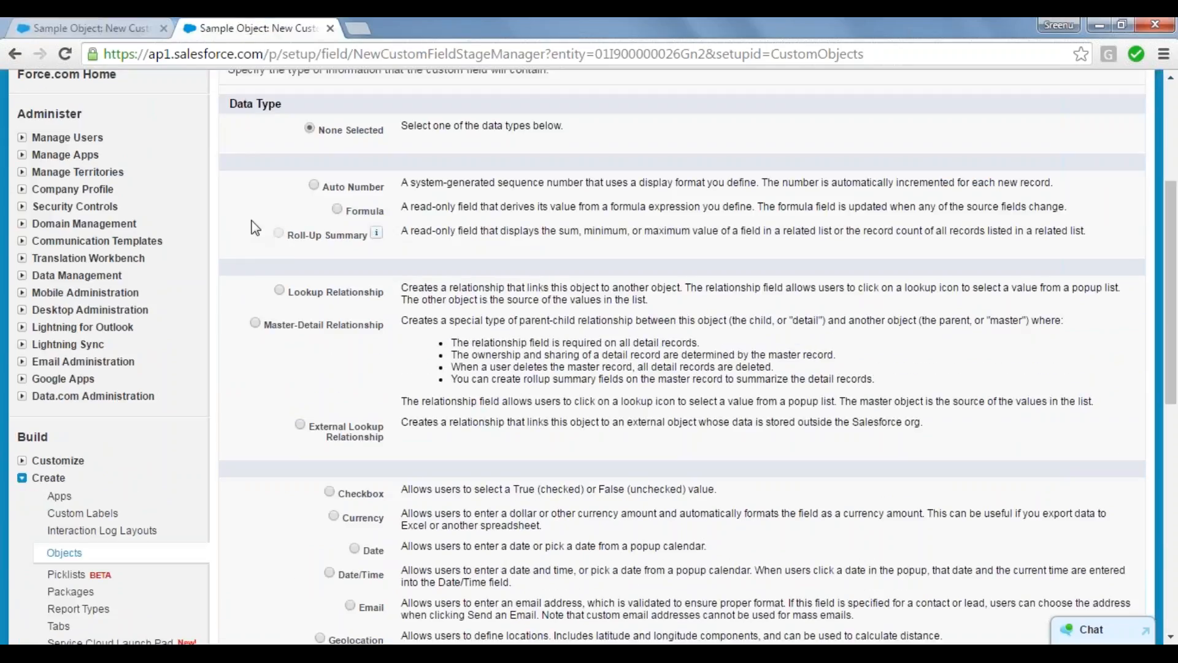
{"action": "scroll", "coordinate": [255, 228], "scroll_direction": "down", "scroll_amount": 1}
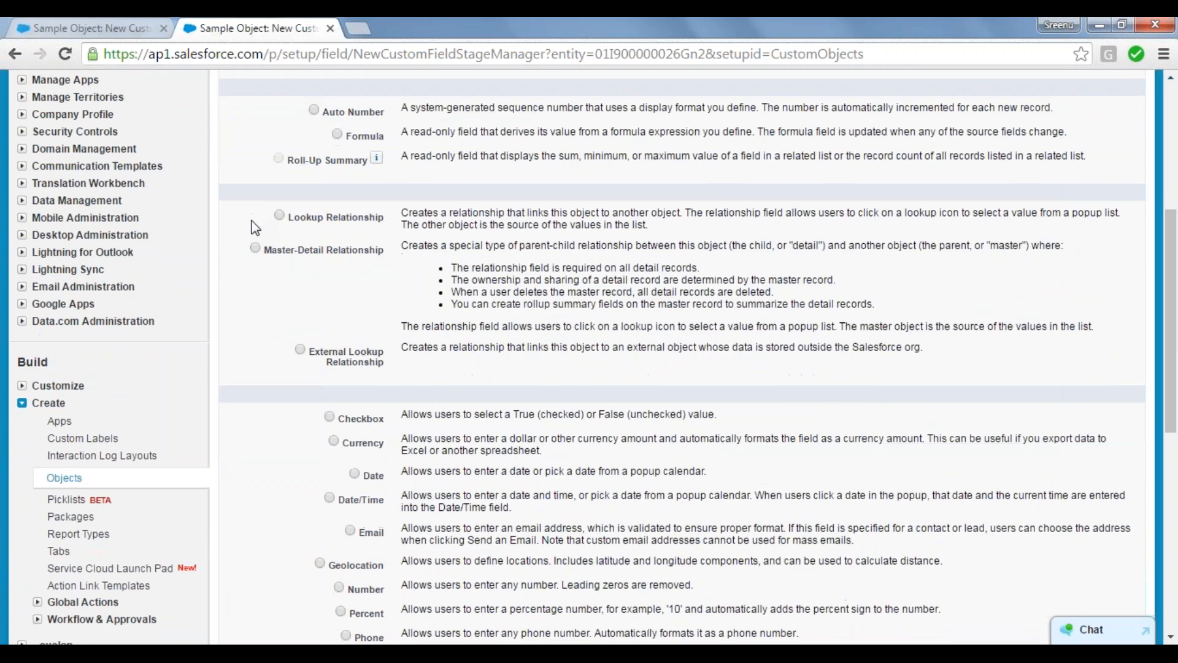
{"action": "scroll", "coordinate": [255, 228], "scroll_direction": "down", "scroll_amount": 2}
{"action": "scroll", "coordinate": [255, 228], "scroll_direction": "up", "scroll_amount": 3}
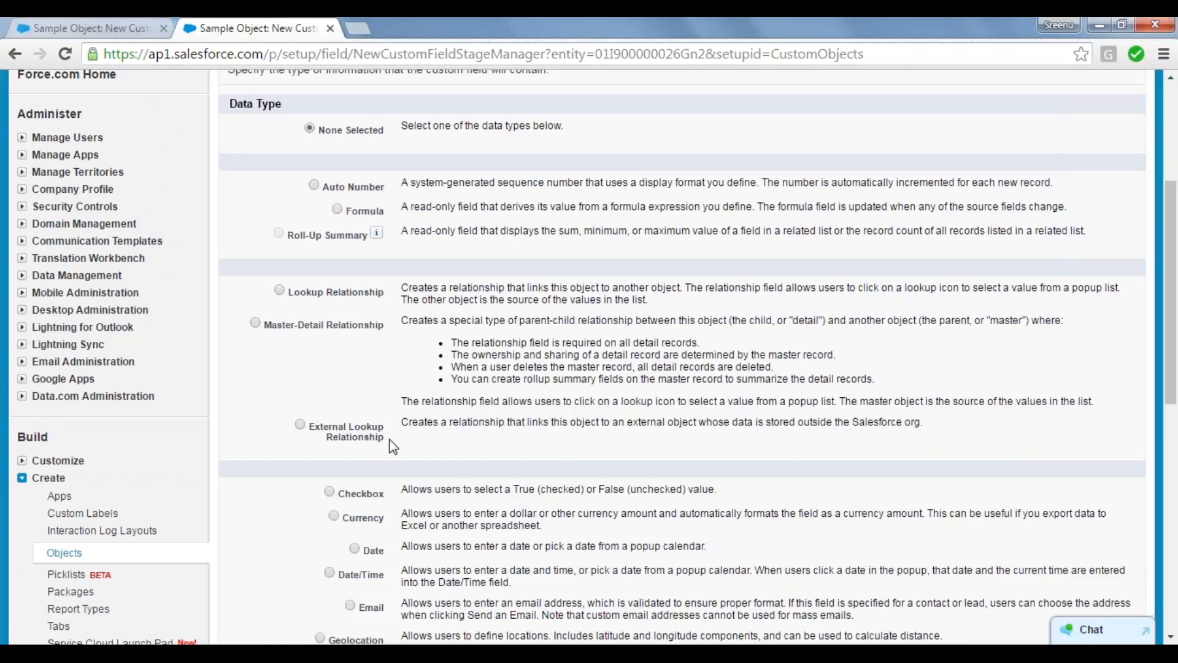
Step: Examine the External Lookup, Master-Detail and Lookup Relationship data types and their descriptions
{"action": "left_click_drag", "start_coordinate": [390, 441], "coordinate": [320, 430]}
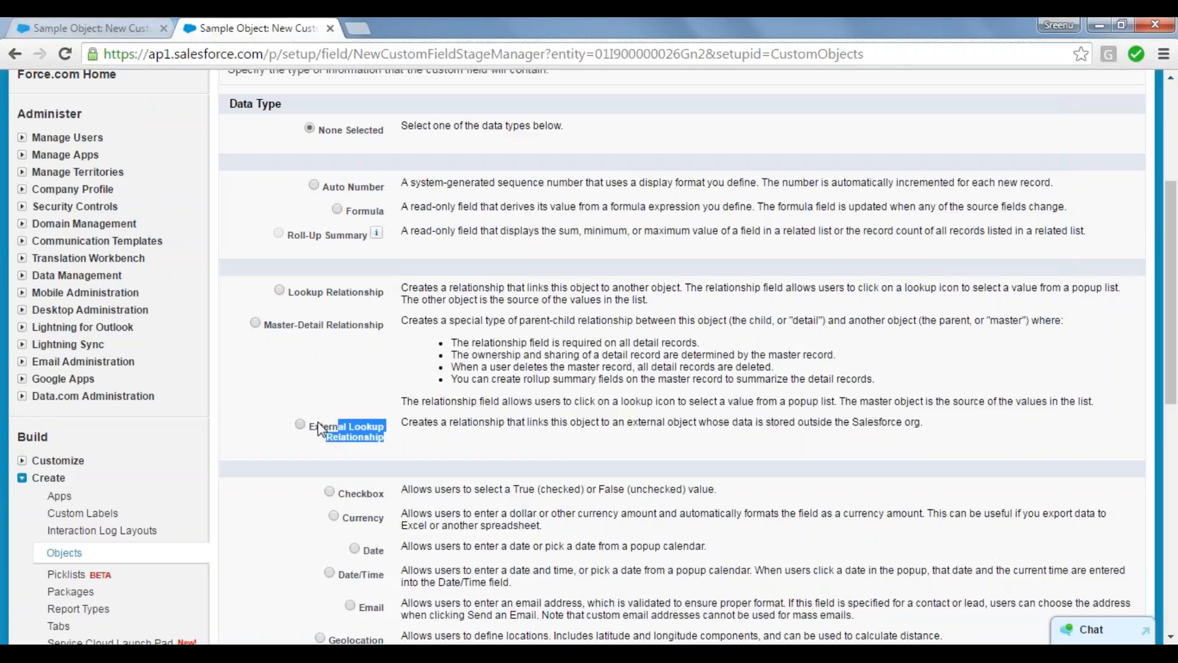
{"action": "left_click", "coordinate": [348, 396]}
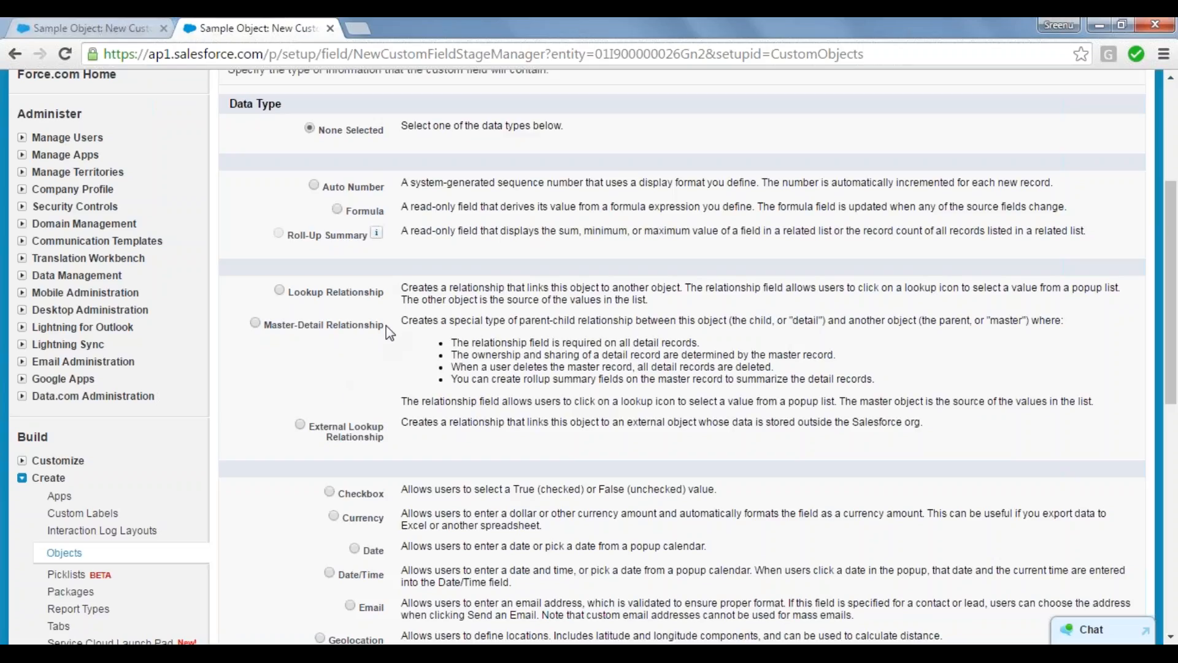
{"action": "left_click_drag", "start_coordinate": [390, 332], "coordinate": [290, 286]}
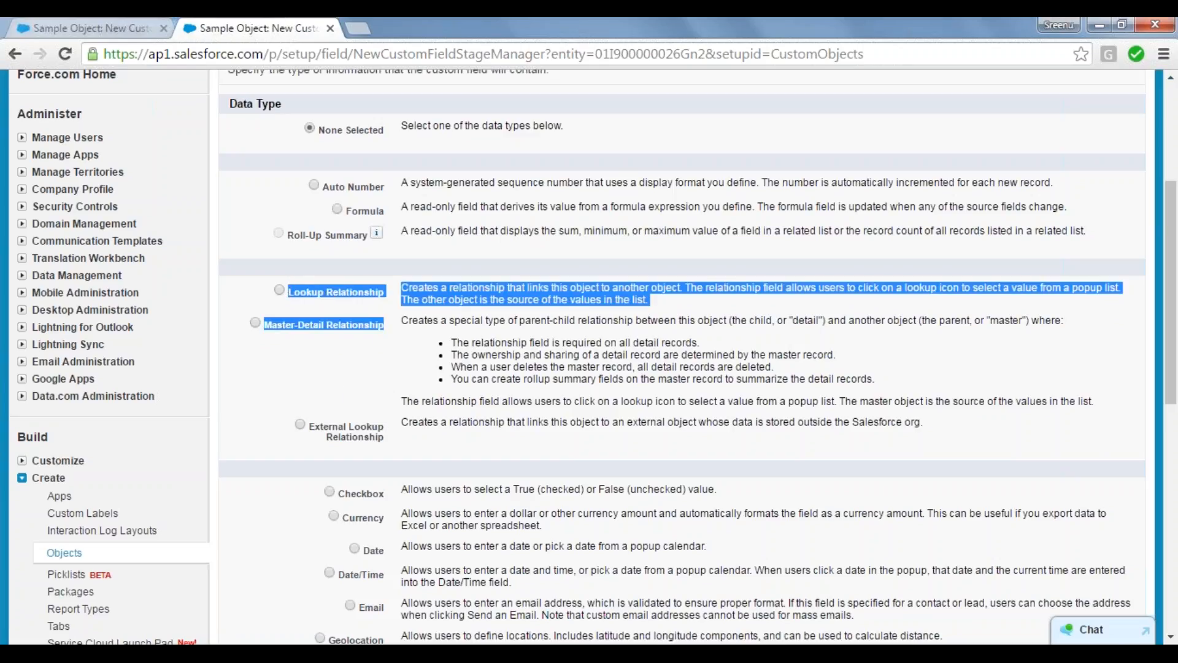
{"action": "left_click", "coordinate": [292, 290]}
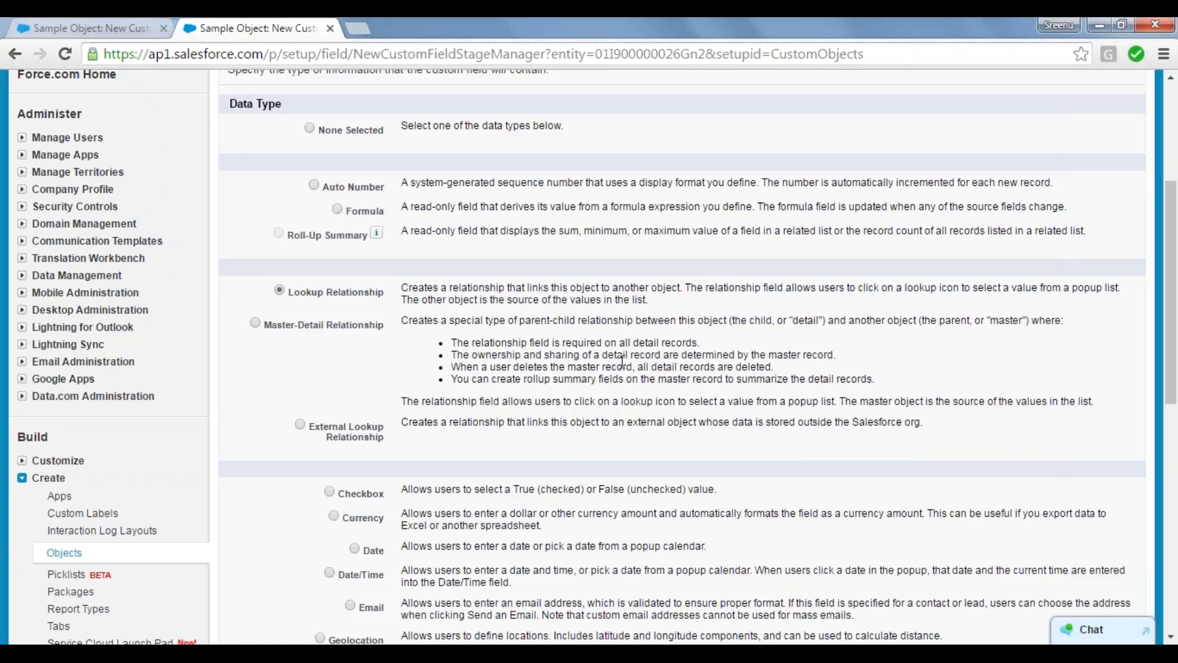
Step: Choose Text as the new custom field's data type and proceed to entering its details
{"action": "scroll", "coordinate": [621, 362], "scroll_direction": "down", "scroll_amount": 4}
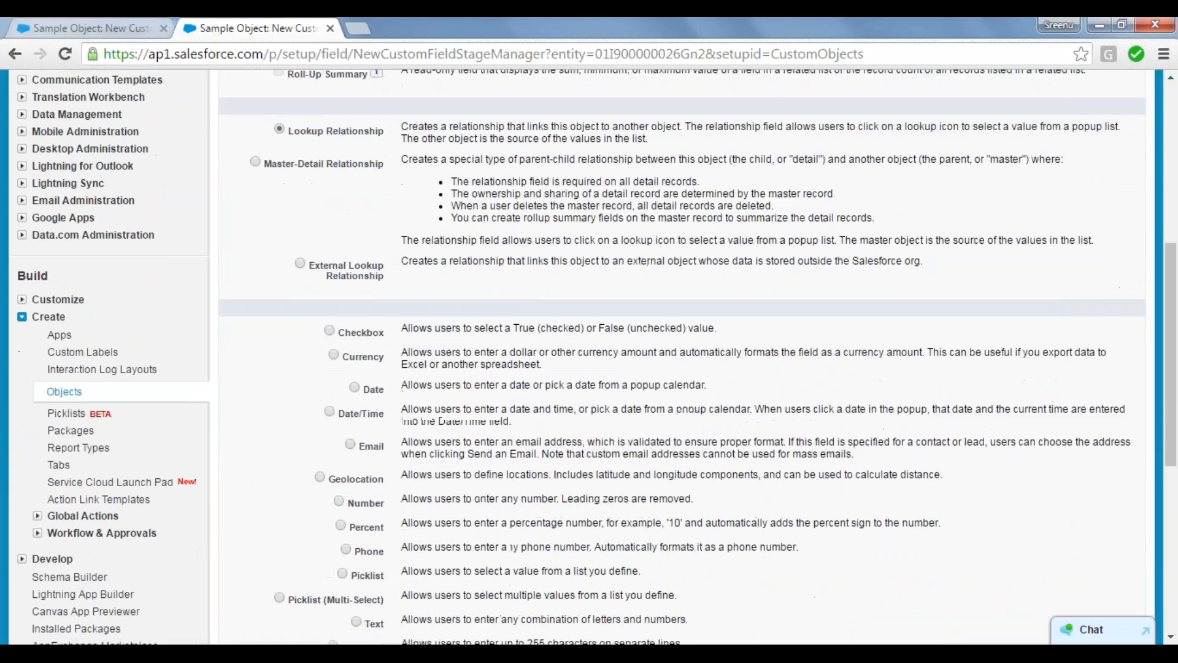
{"action": "scroll", "coordinate": [554, 215], "scroll_direction": "down", "scroll_amount": 2}
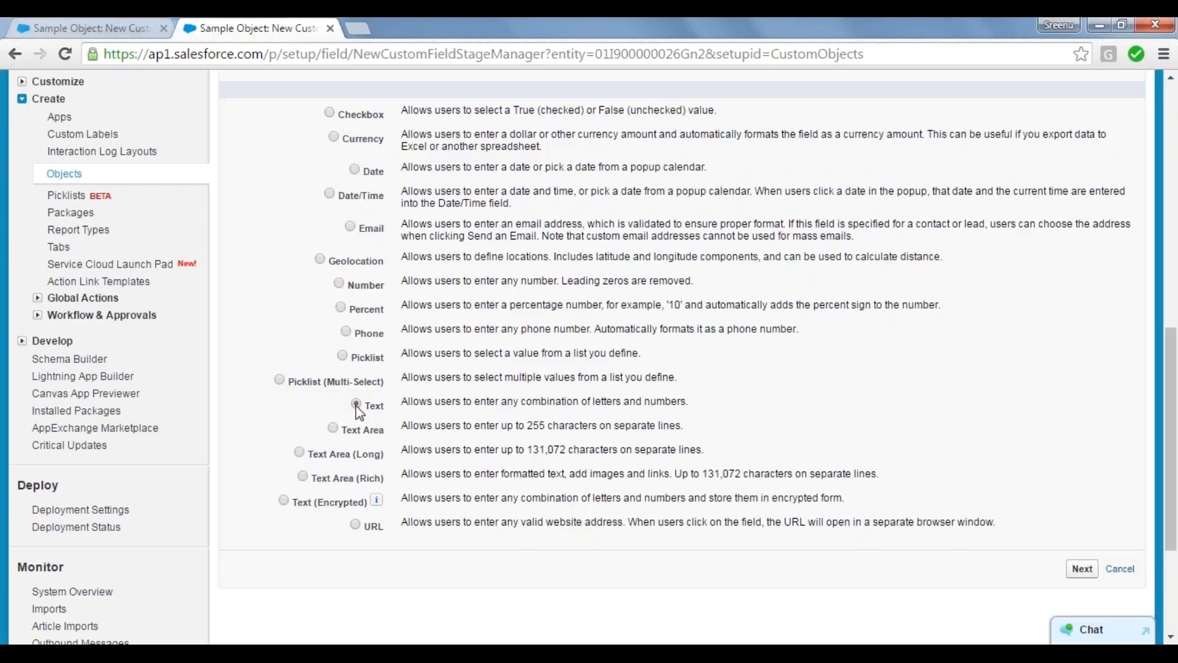
{"action": "left_click", "coordinate": [1080, 569]}
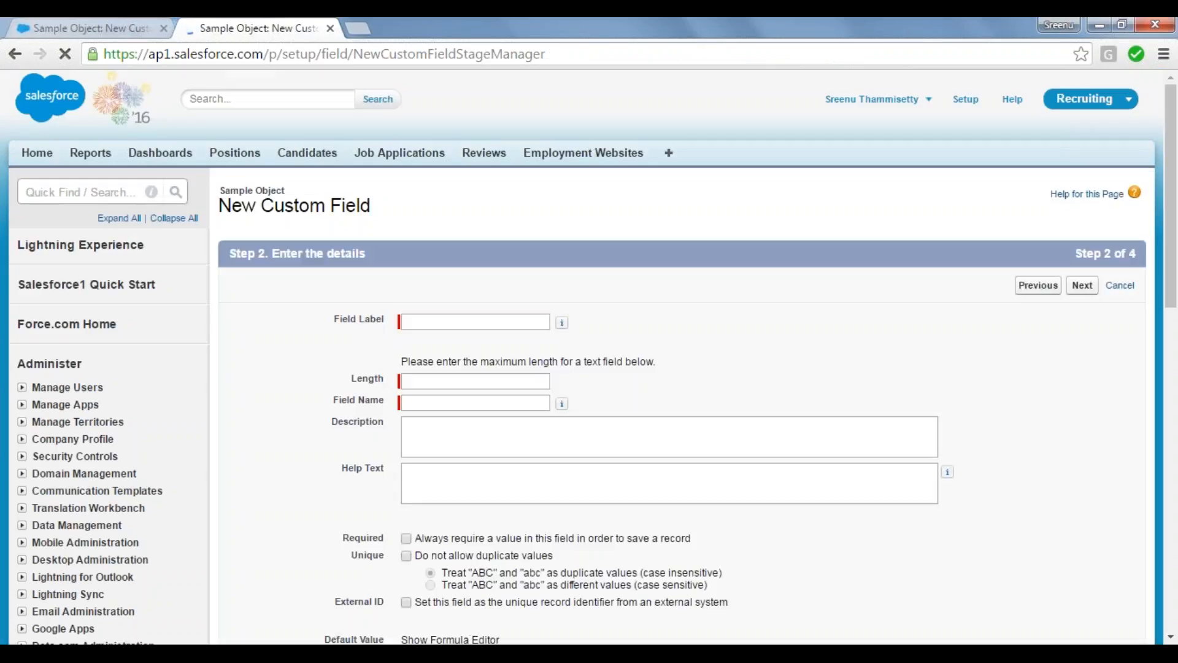
Step: In the other browser tab, start a new Position record with record type RT01 and examine its Position Title and Status field labels
{"action": "left_click", "coordinate": [440, 315]}
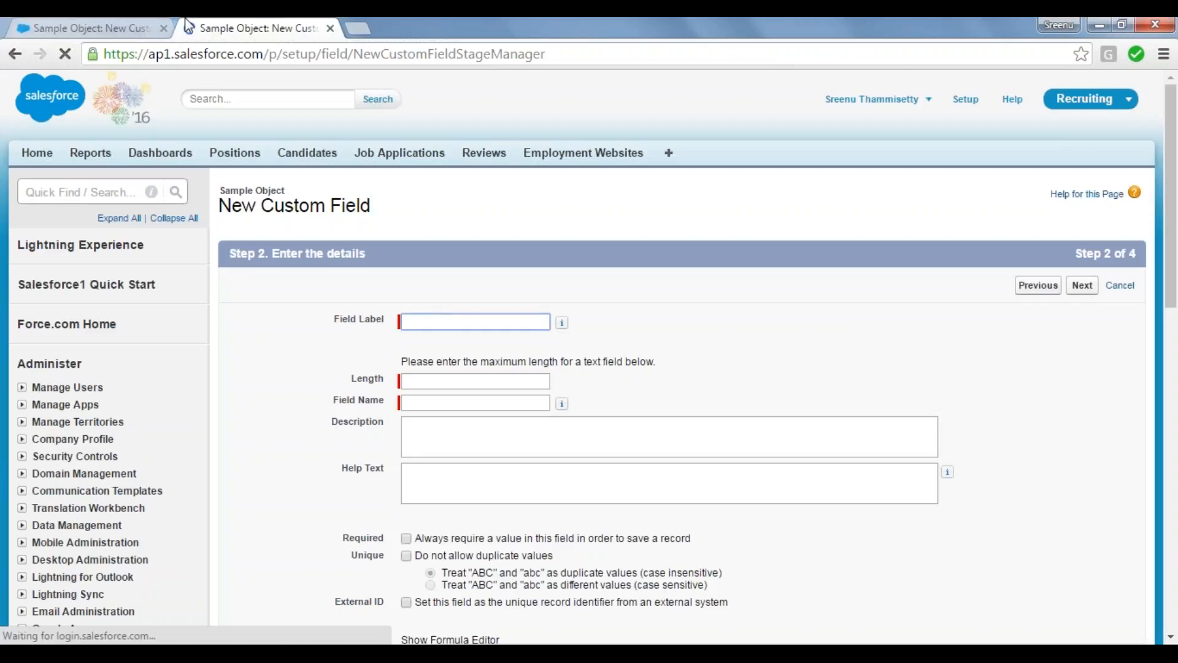
{"action": "left_click", "coordinate": [107, 23]}
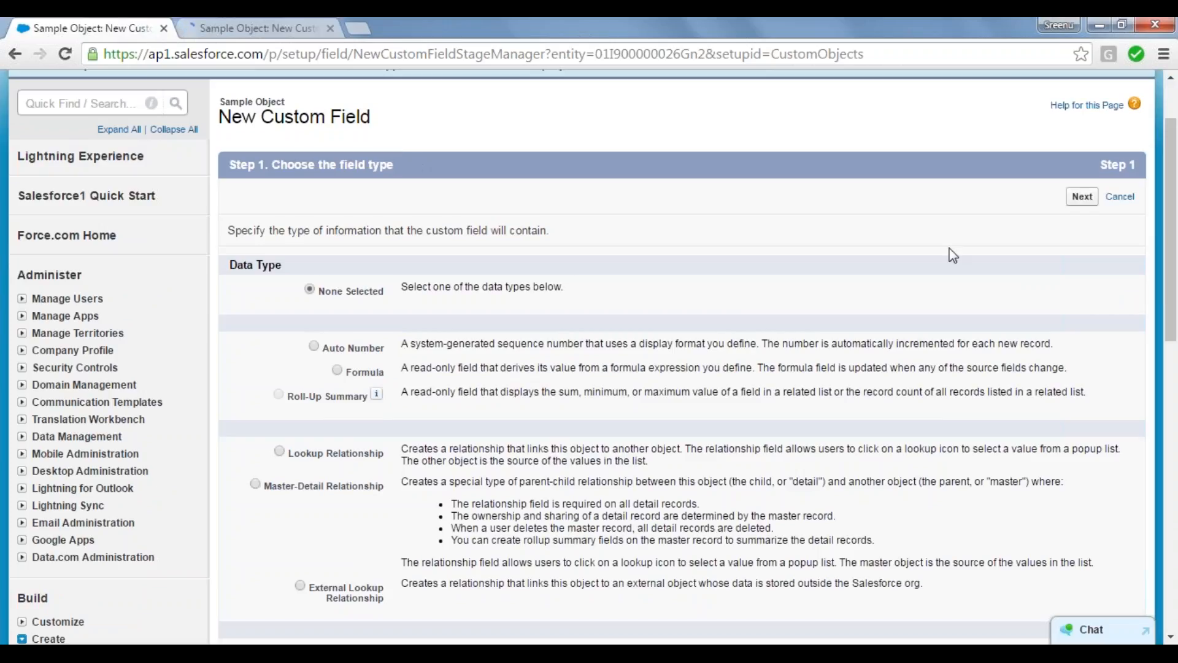
{"action": "scroll", "coordinate": [1172, 264], "scroll_direction": "up", "scroll_amount": 2}
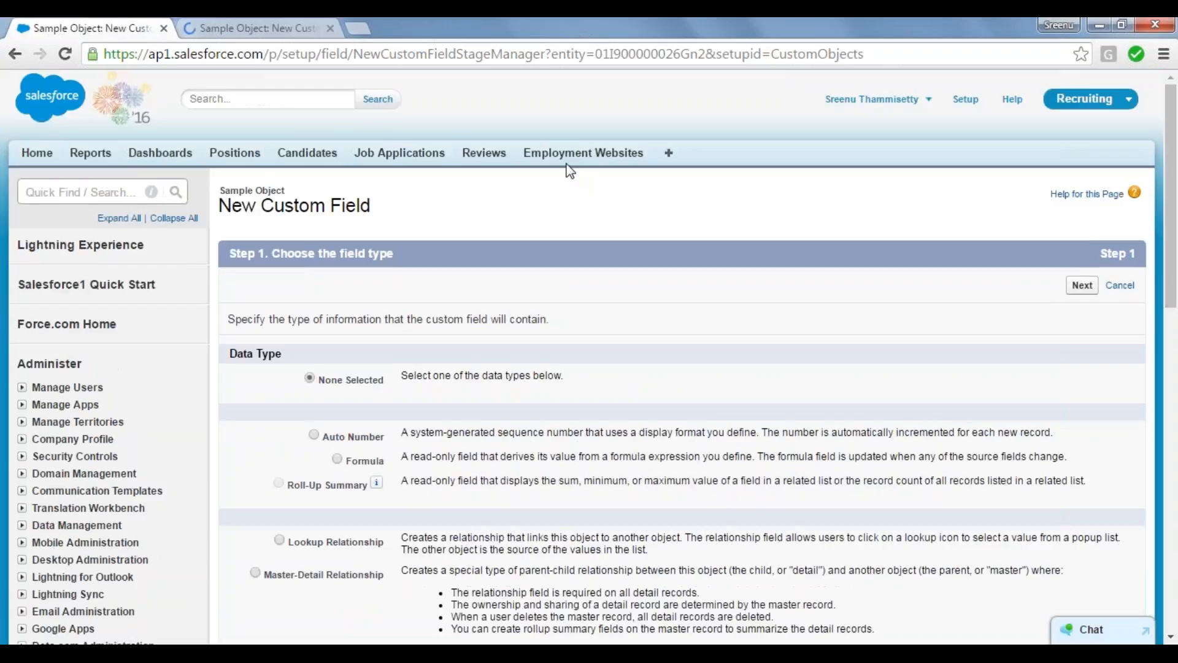
{"action": "left_click", "coordinate": [230, 161]}
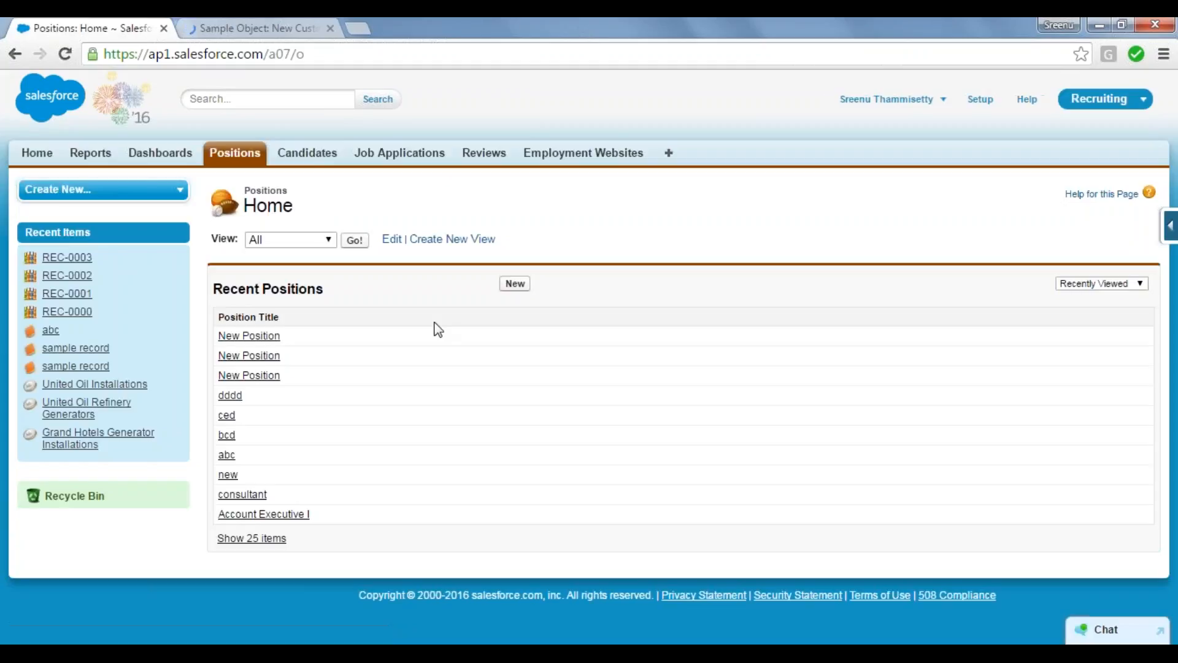
{"action": "left_click", "coordinate": [517, 287]}
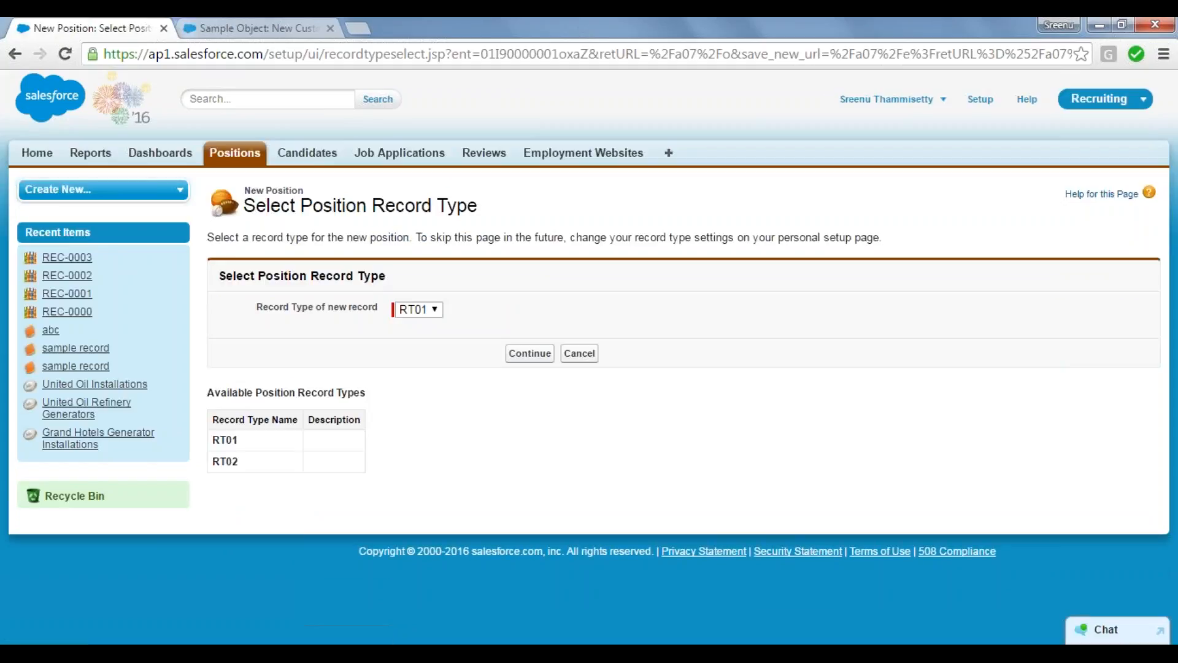
{"action": "left_click", "coordinate": [528, 353]}
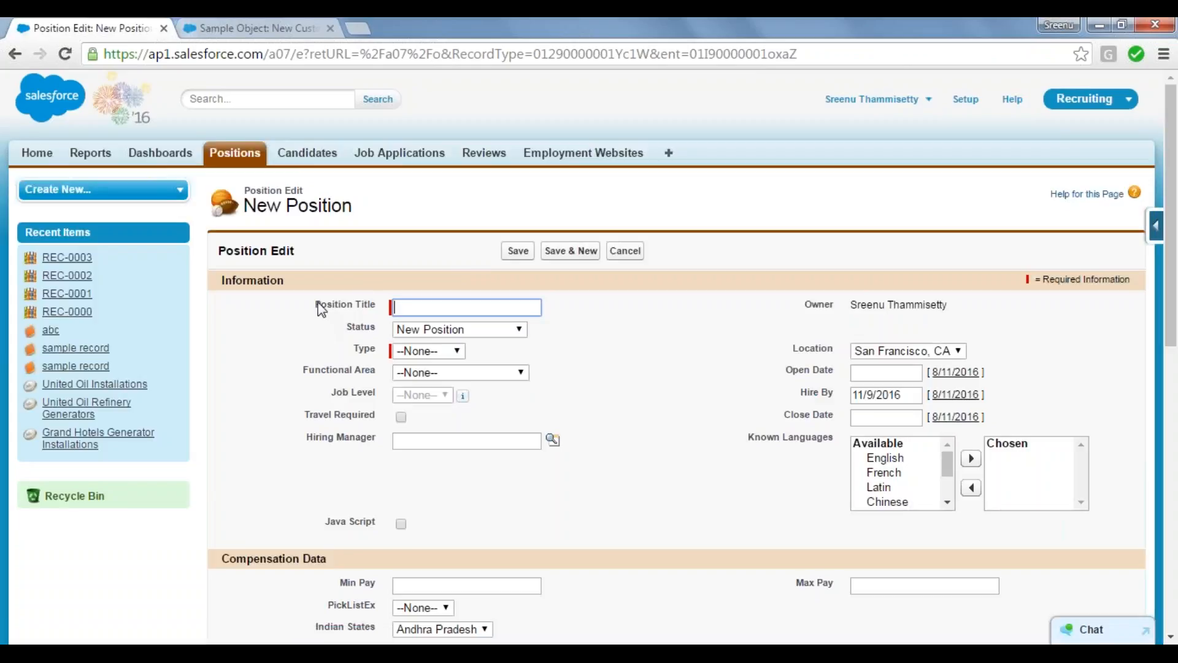
{"action": "left_click_drag", "start_coordinate": [316, 304], "coordinate": [381, 310]}
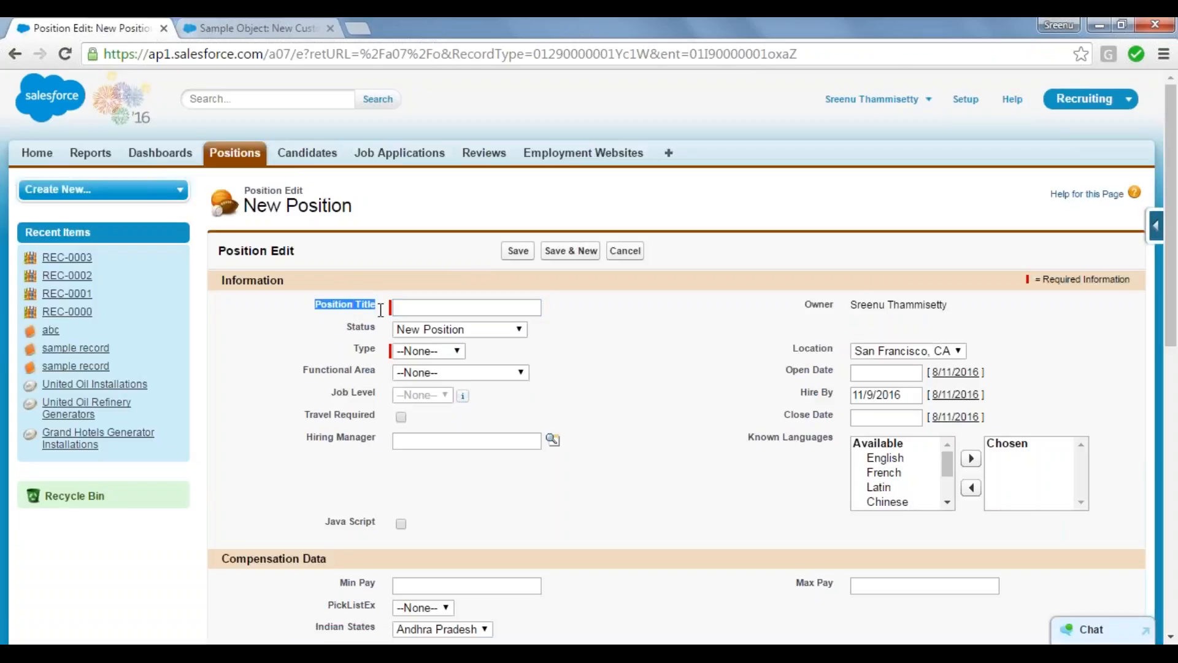
{"action": "double_click", "coordinate": [362, 327]}
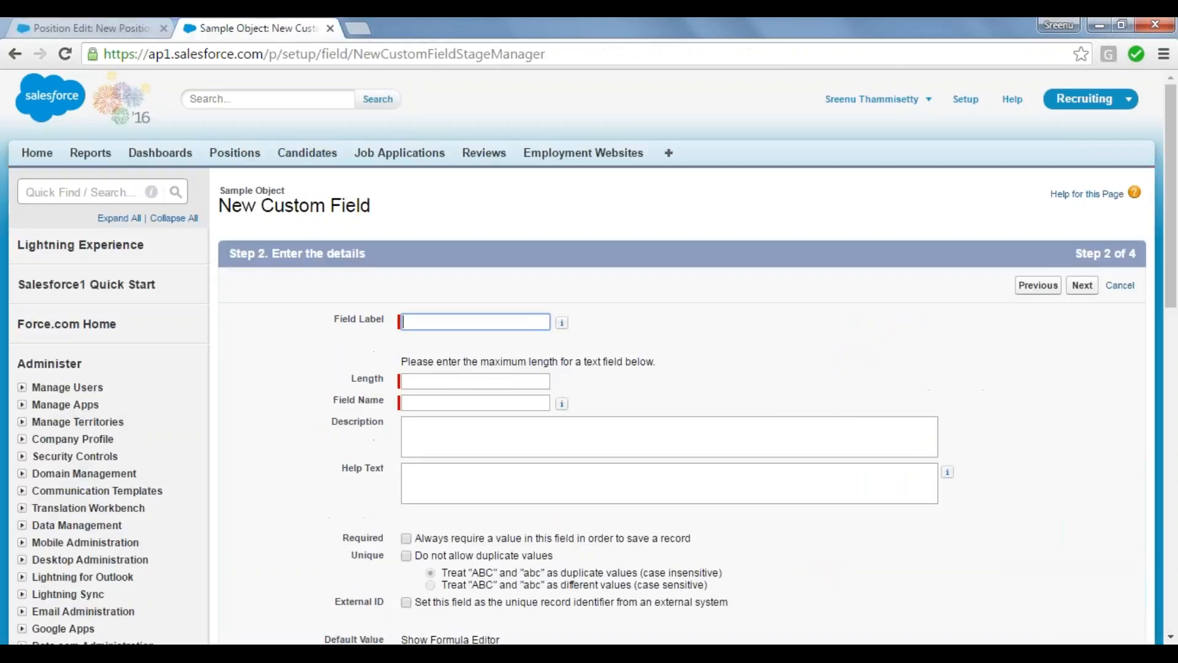
Step: Return to Sample Object's new custom field form and enter the field label Student Name with a maximum length of 20
{"action": "left_click", "coordinate": [258, 29]}
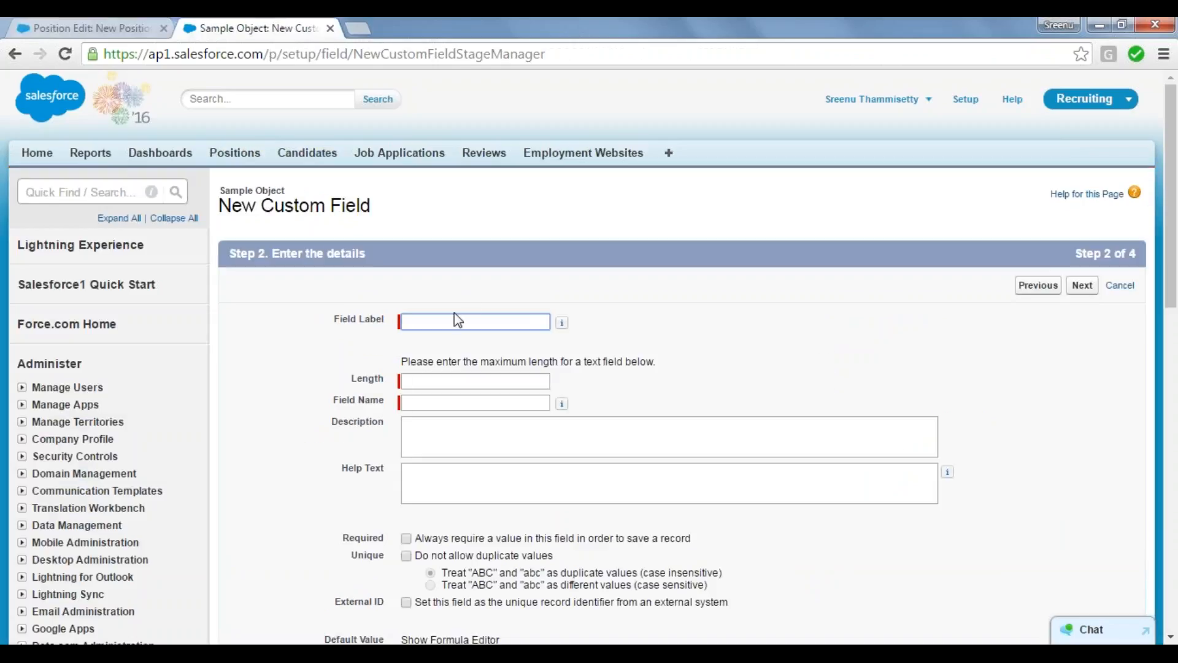
{"action": "left_click", "coordinate": [476, 322]}
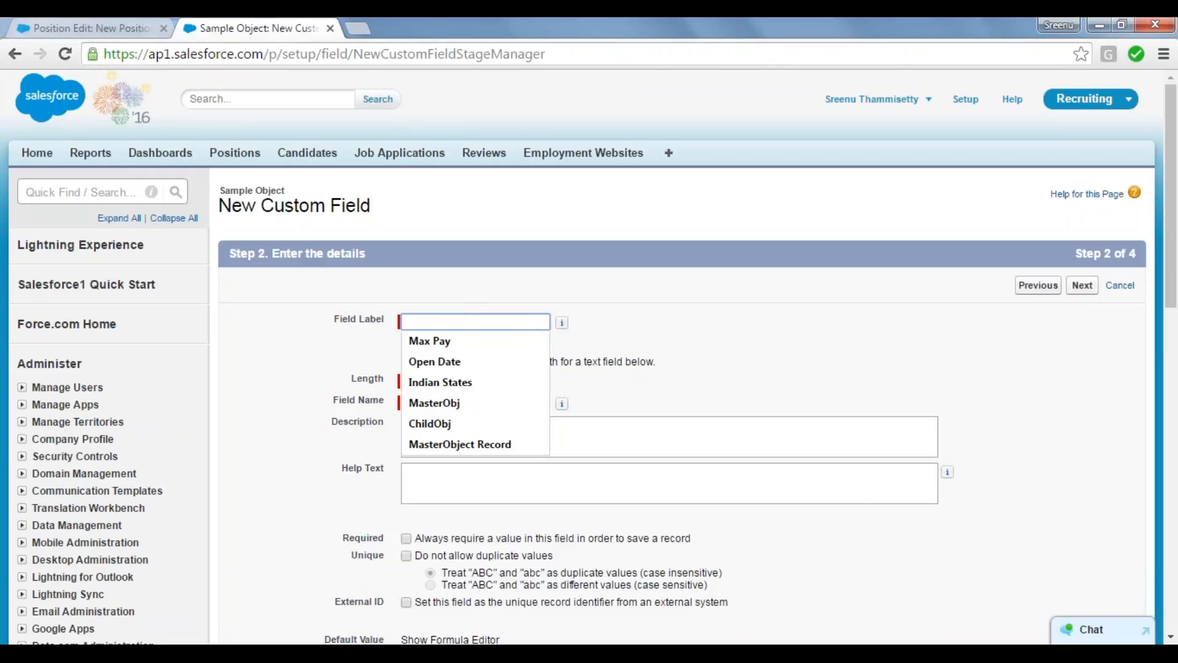
{"action": "type", "text": "Stude"}
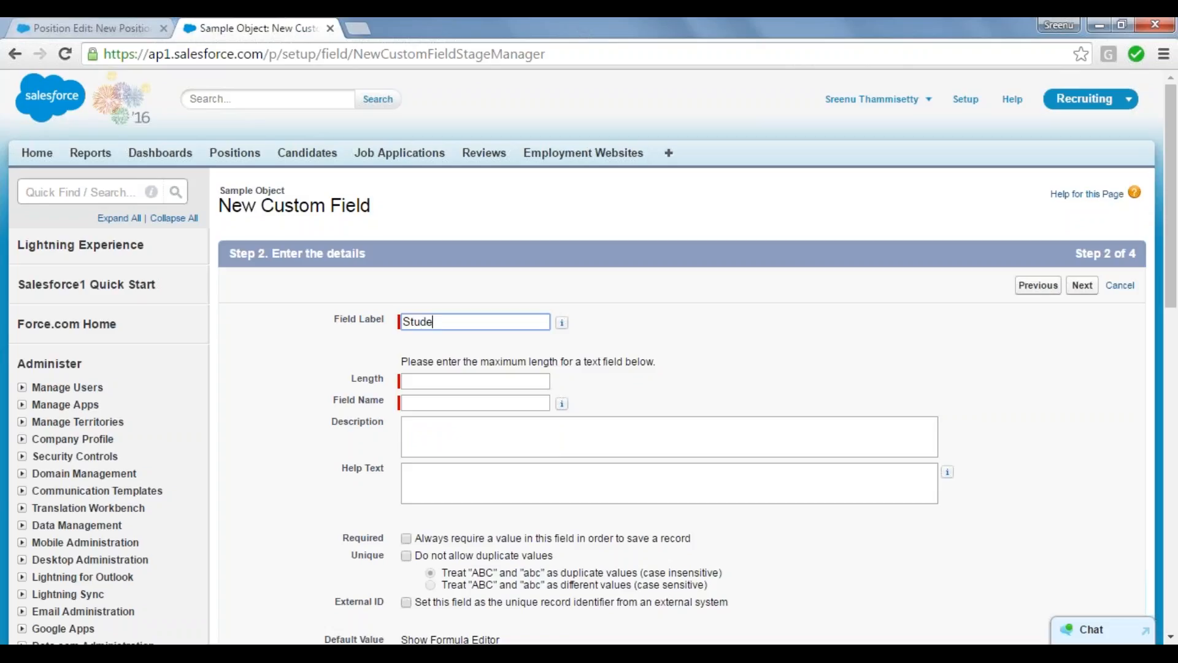
{"action": "type", "text": "nt Name"}
{"action": "key", "text": "Tab"}
{"action": "key", "text": "Tab"}
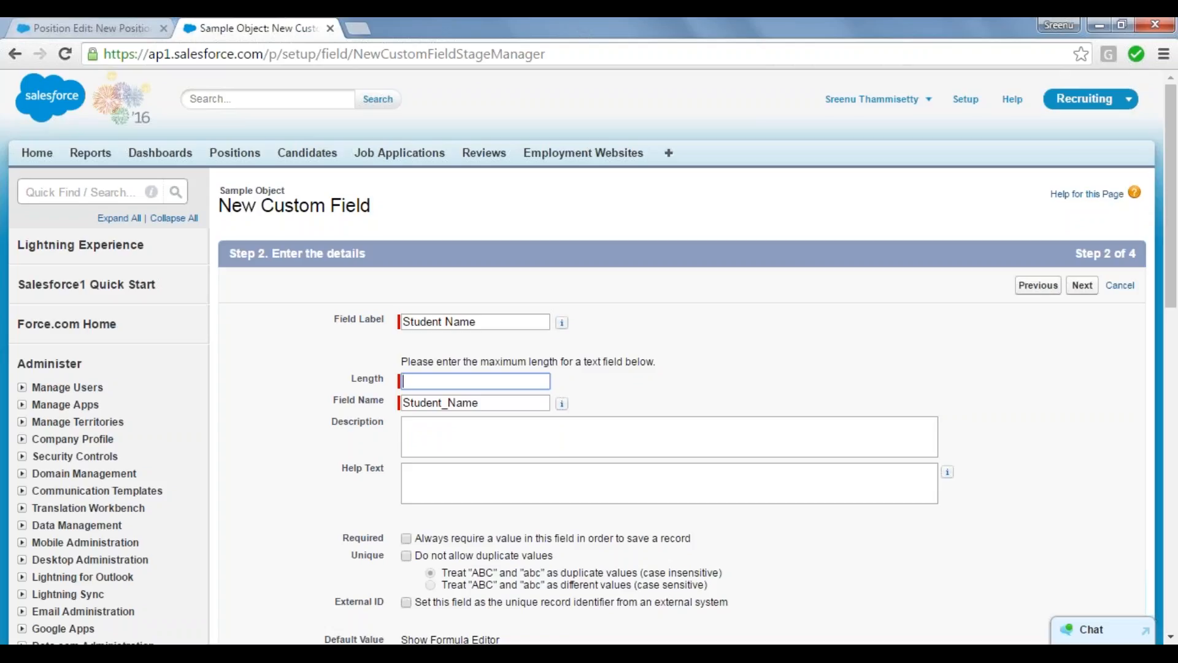
{"action": "type", "text": "20"}
{"action": "left_click", "coordinate": [534, 437]}
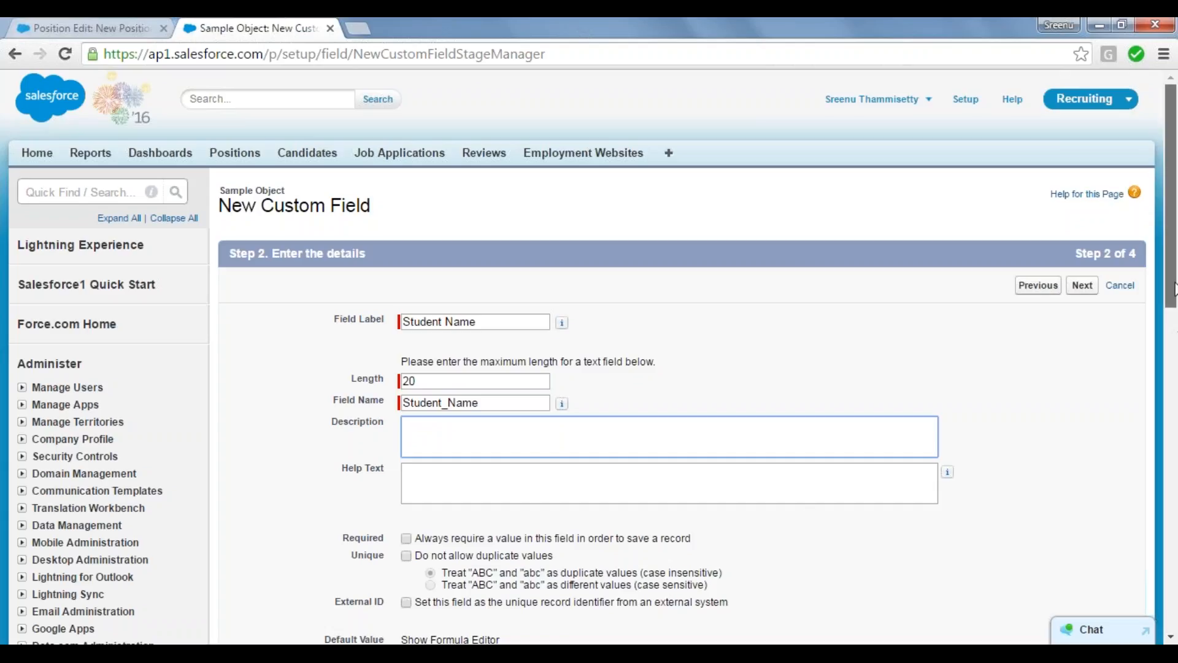
Step: Make the Student Name field always required to save a record and proceed to field-level security
{"action": "left_click_drag", "start_coordinate": [1174, 289], "coordinate": [1174, 379]}
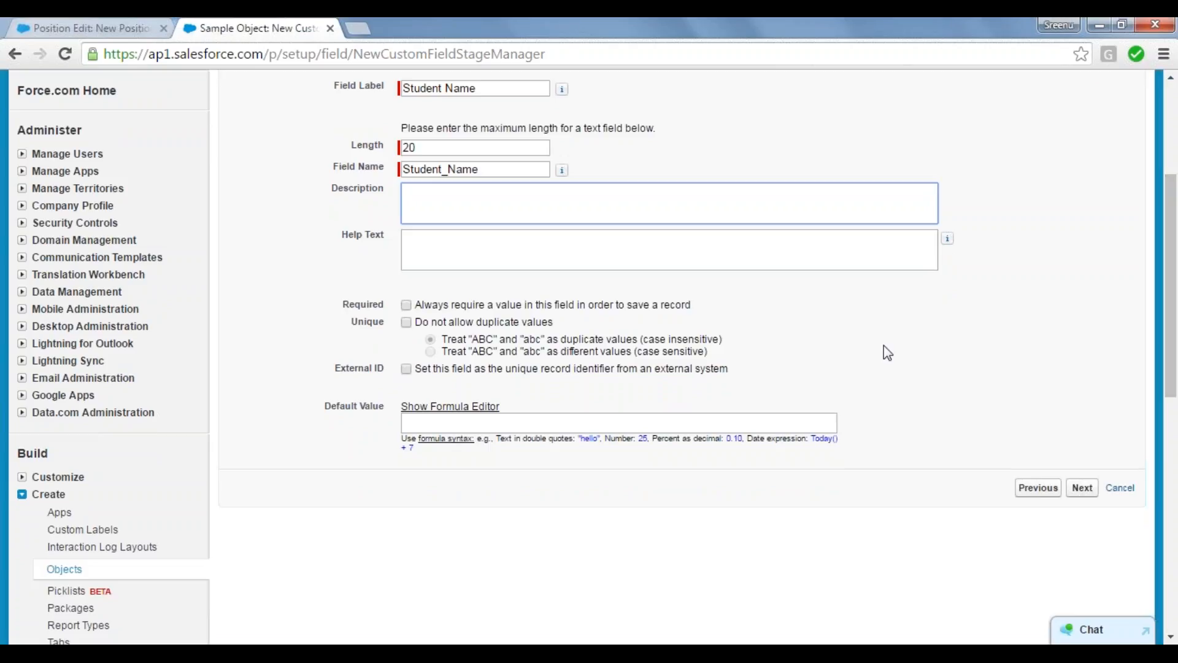
{"action": "left_click", "coordinate": [406, 306]}
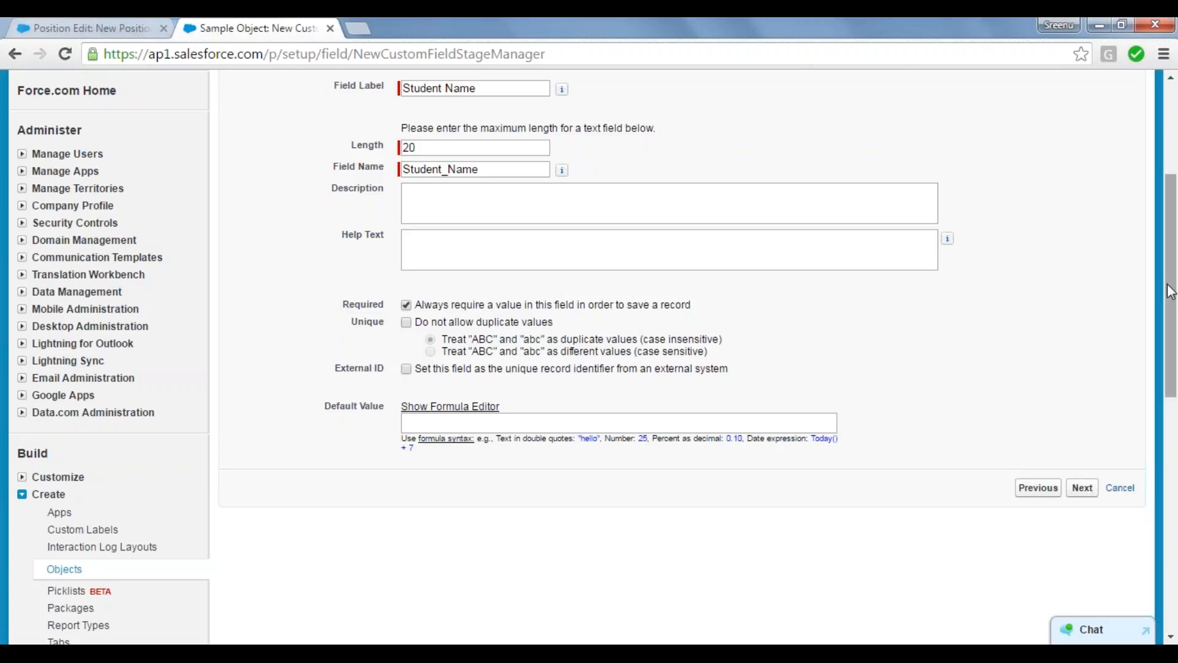
{"action": "left_click_drag", "start_coordinate": [1168, 285], "coordinate": [1162, 326]}
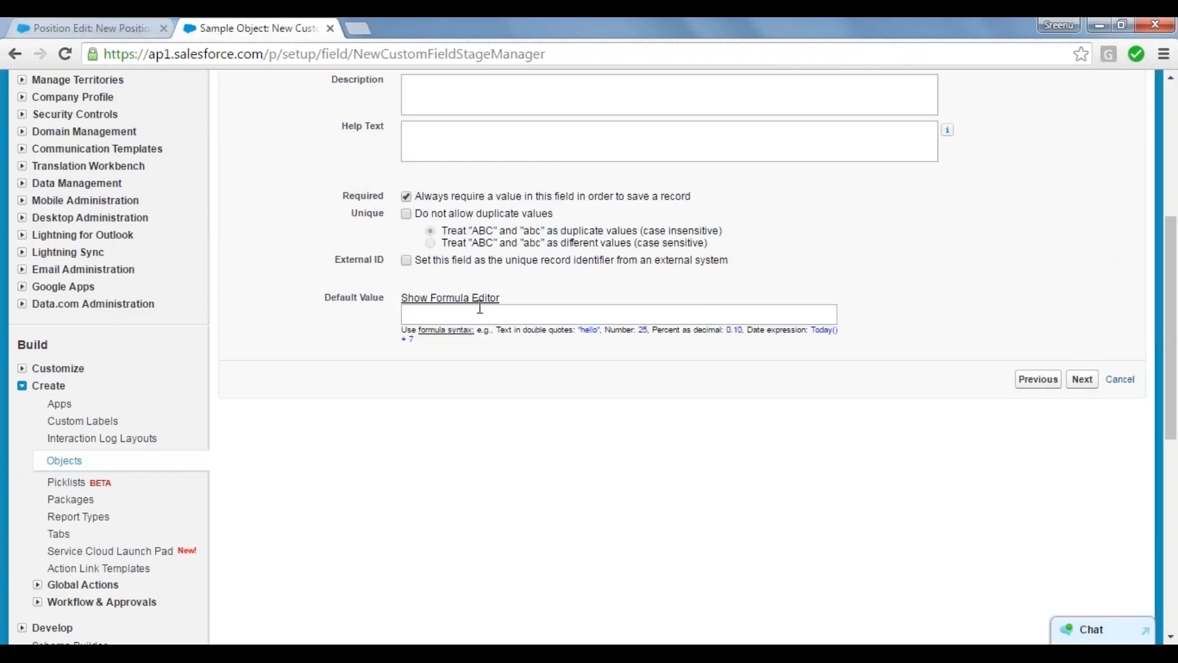
{"action": "left_click", "coordinate": [1087, 381]}
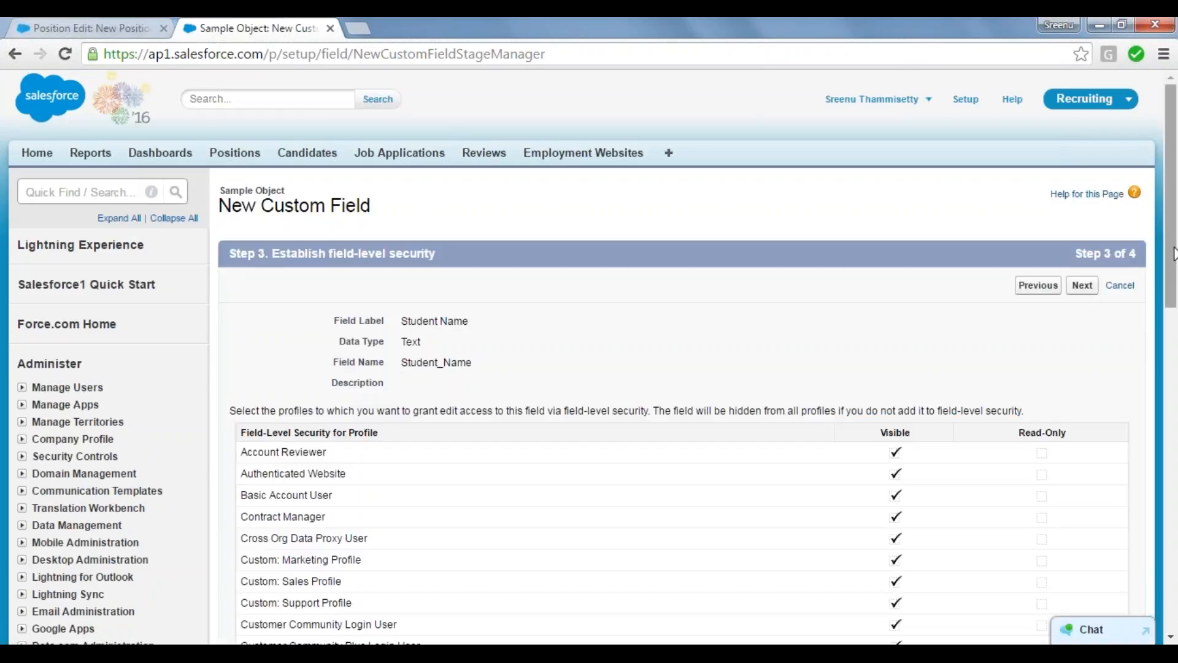
Step: Review the field's visibility for all profiles, keep the default field-level security and proceed to the page layouts
{"action": "left_click_drag", "start_coordinate": [1173, 253], "coordinate": [1173, 557]}
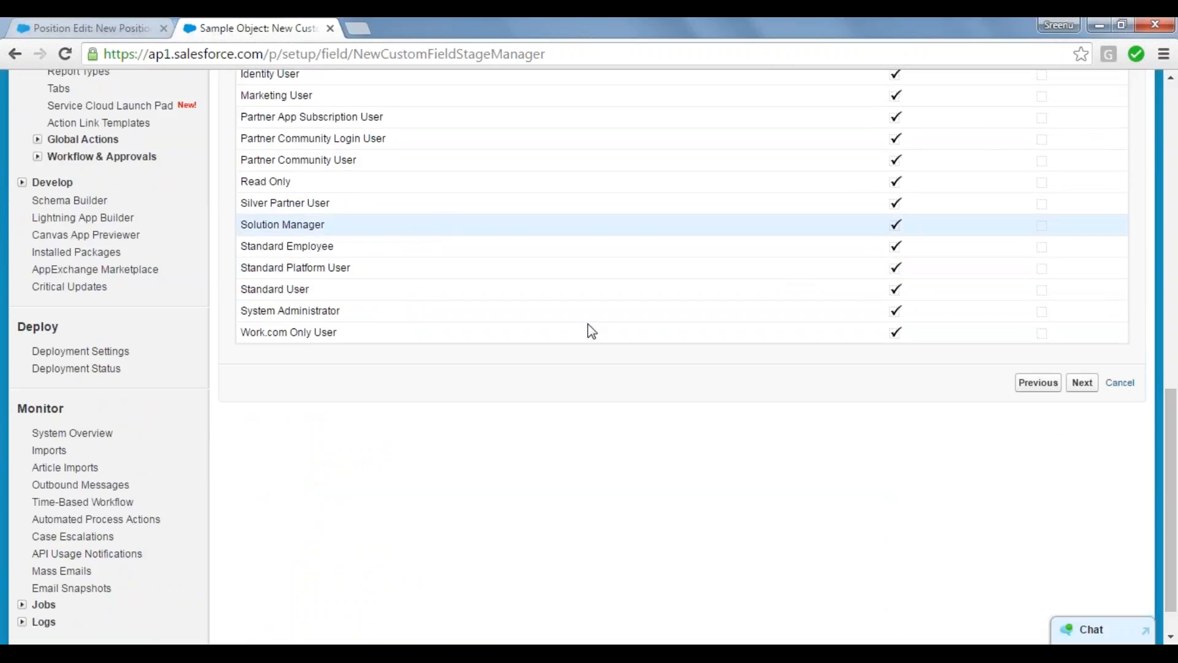
{"action": "left_click_drag", "start_coordinate": [1175, 457], "coordinate": [1173, 253]}
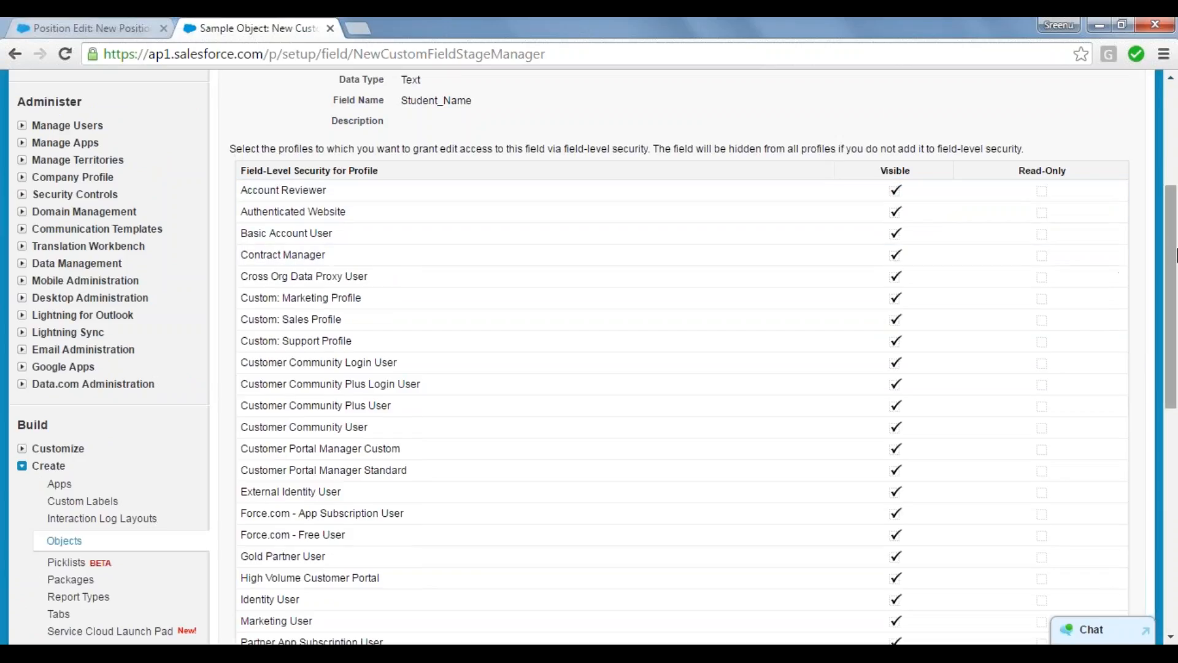
{"action": "left_click_drag", "start_coordinate": [1176, 254], "coordinate": [1176, 452]}
{"action": "left_click", "coordinate": [1082, 402]}
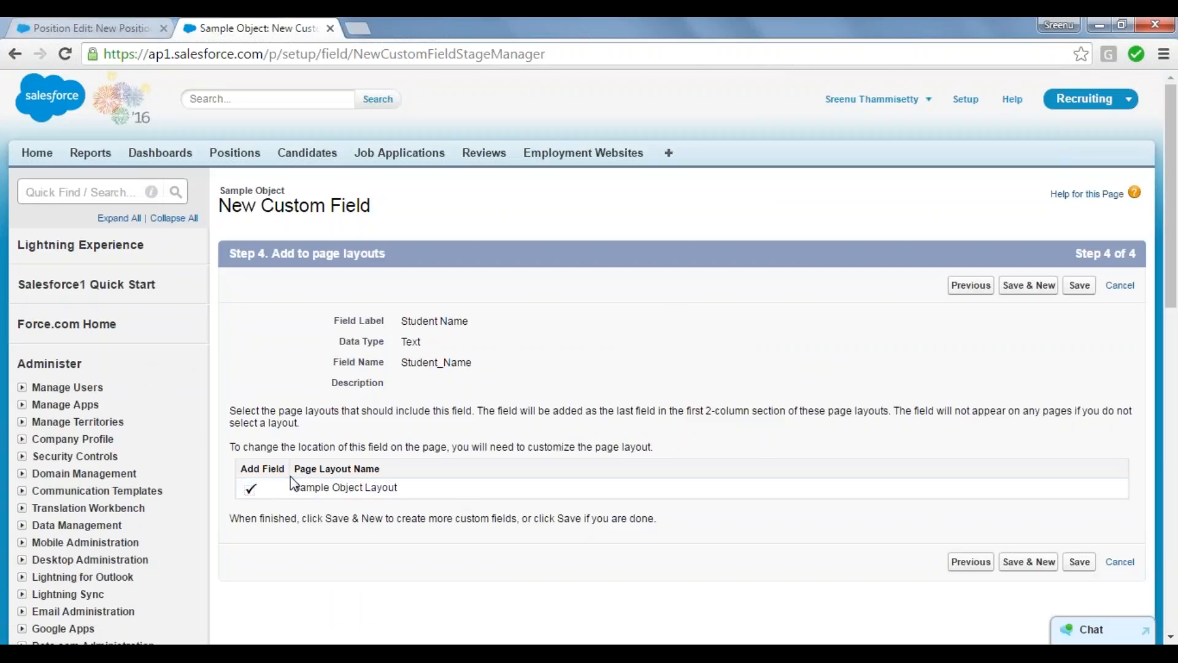
Step: Keep the Student Name field added to Sample Object Layout and save the new custom field
{"action": "left_click_drag", "start_coordinate": [293, 489], "coordinate": [408, 493]}
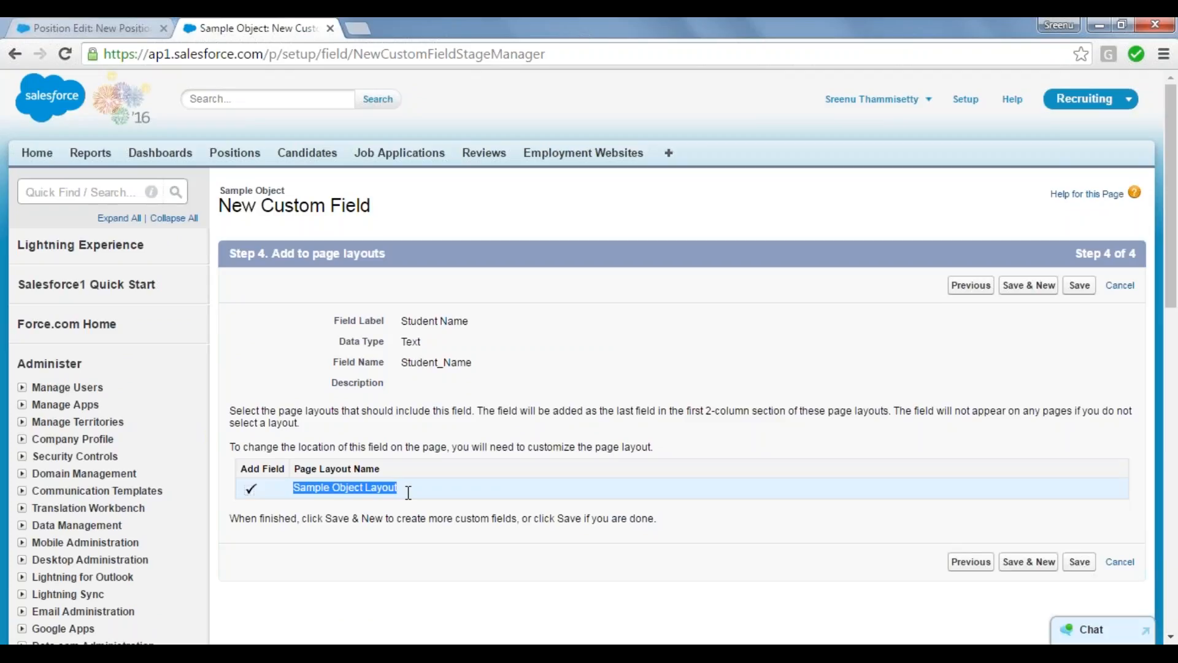
{"action": "left_click", "coordinate": [337, 492]}
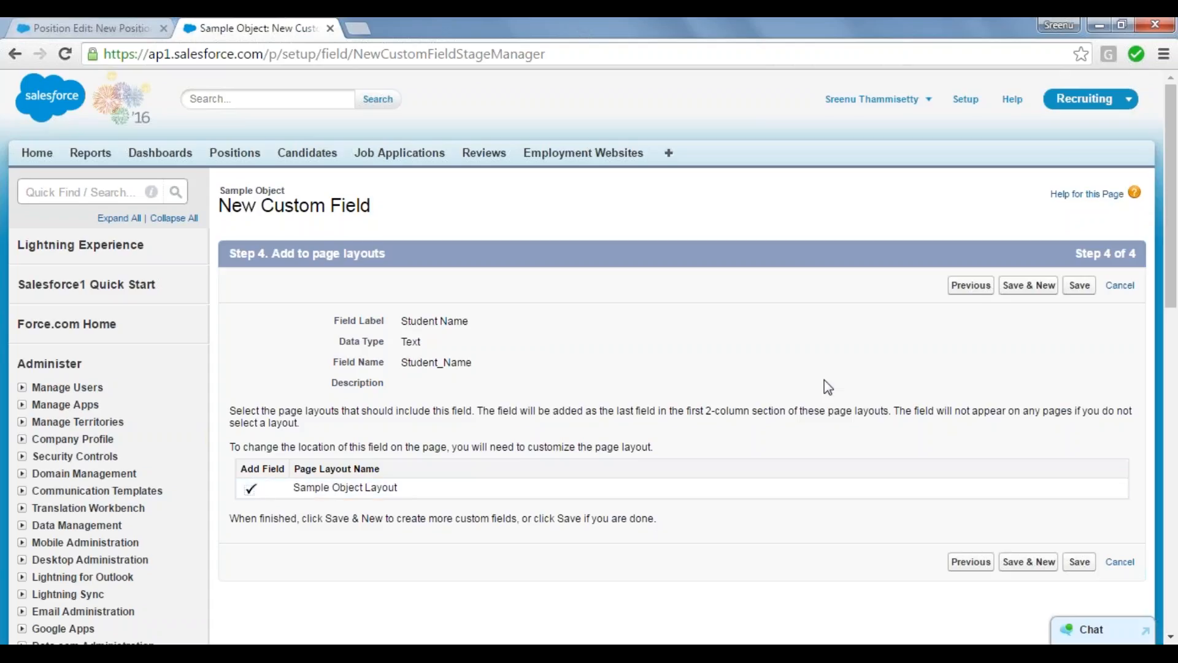
{"action": "left_click", "coordinate": [1080, 285]}
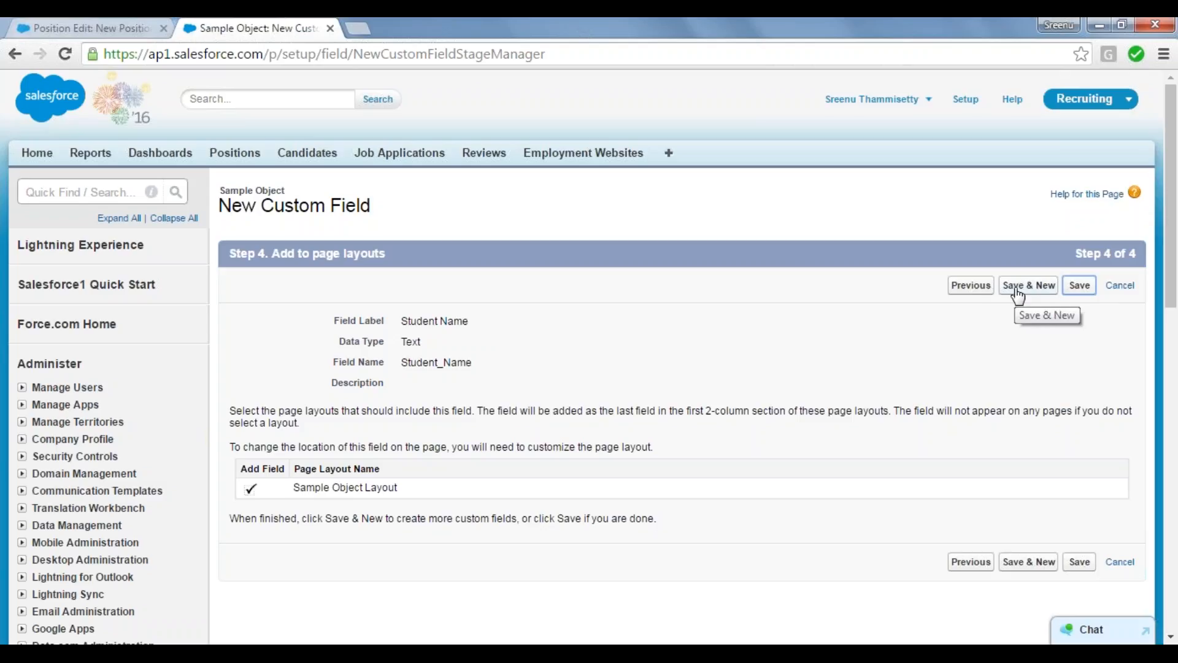
{"action": "left_click", "coordinate": [1079, 286]}
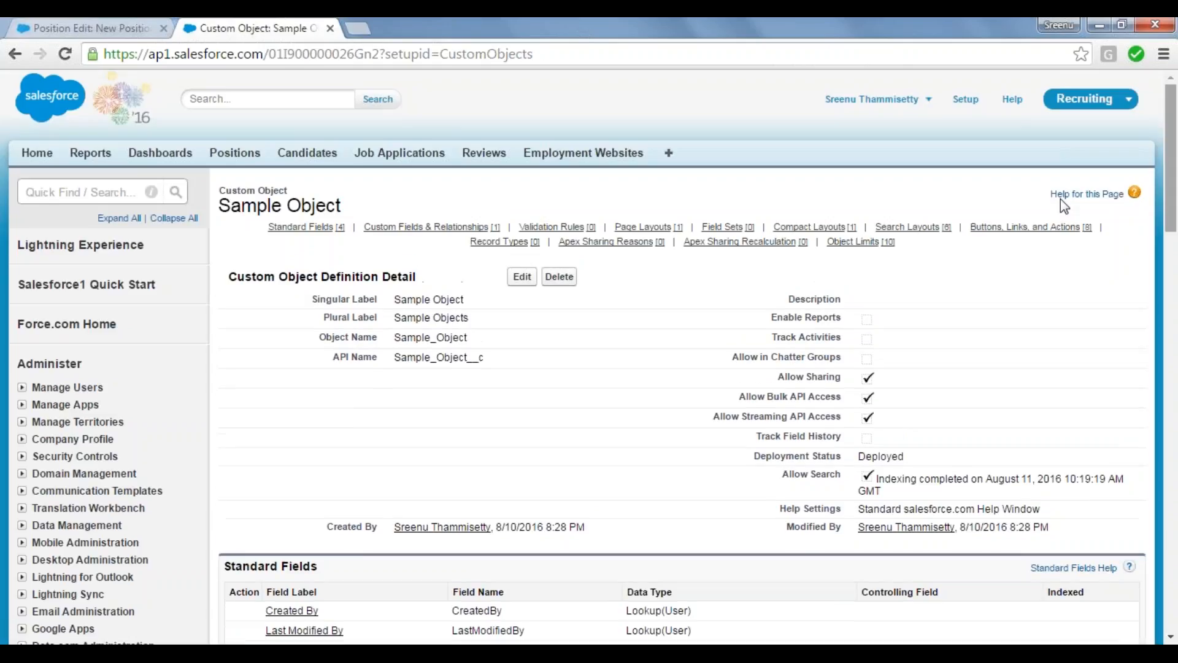
Step: Open Sample App in a new browser tab and start a new record from its Sample Tab
{"action": "left_click", "coordinate": [1129, 98]}
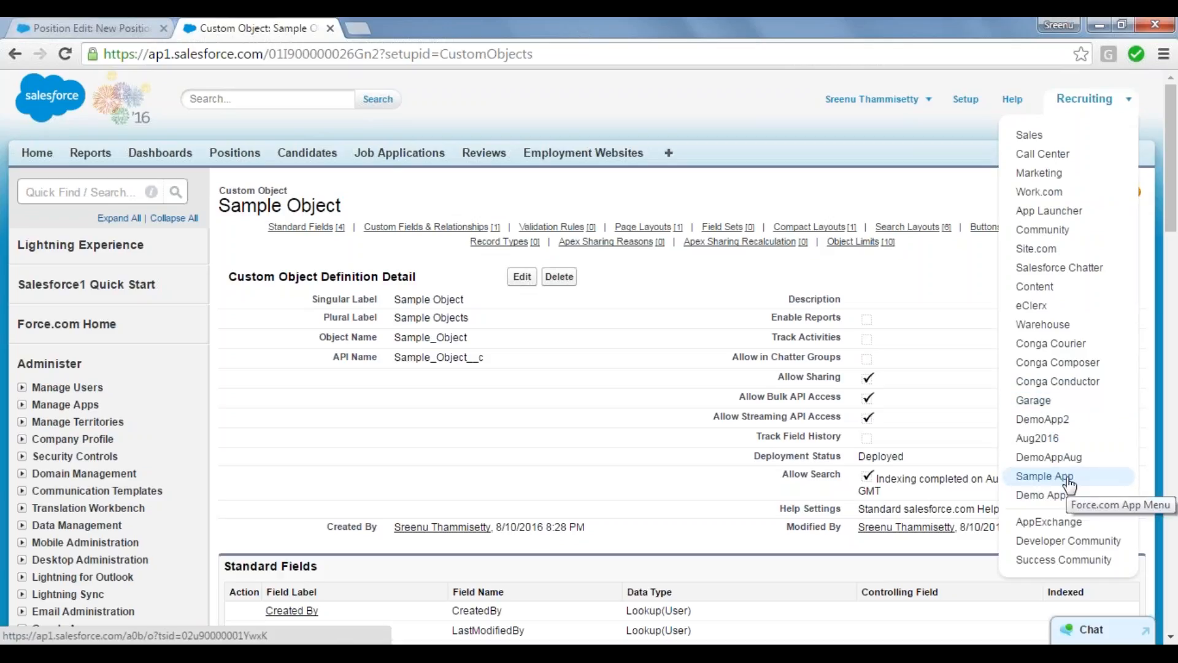
{"action": "left_click", "coordinate": [1068, 483]}
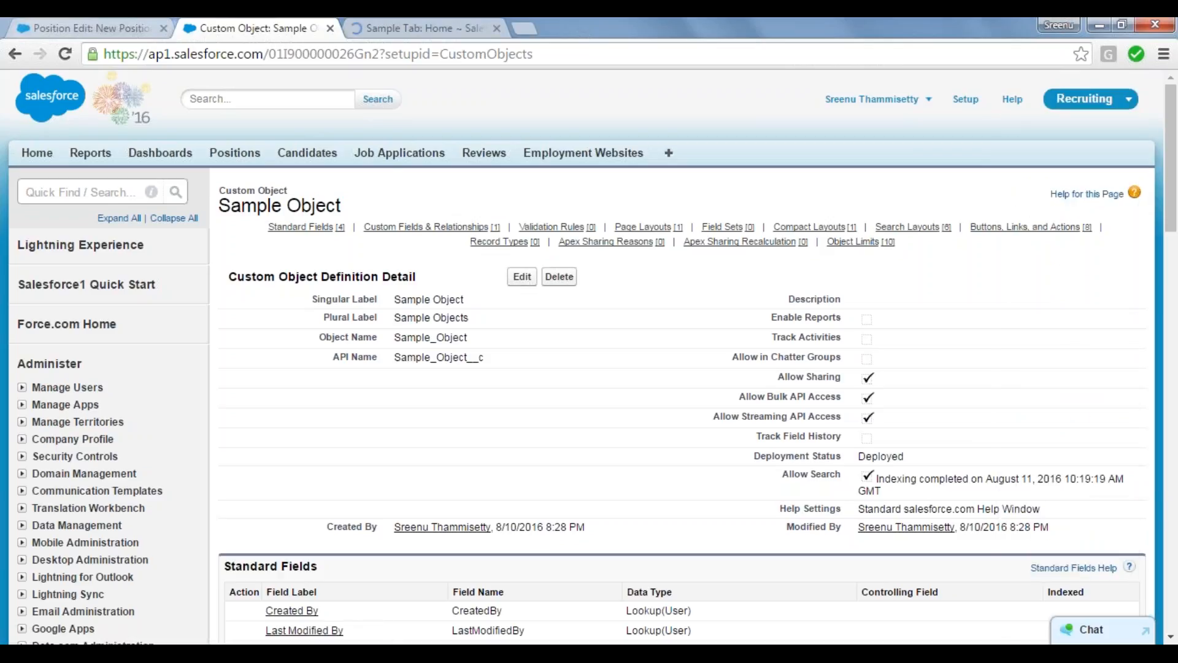
{"action": "left_click", "coordinate": [428, 28]}
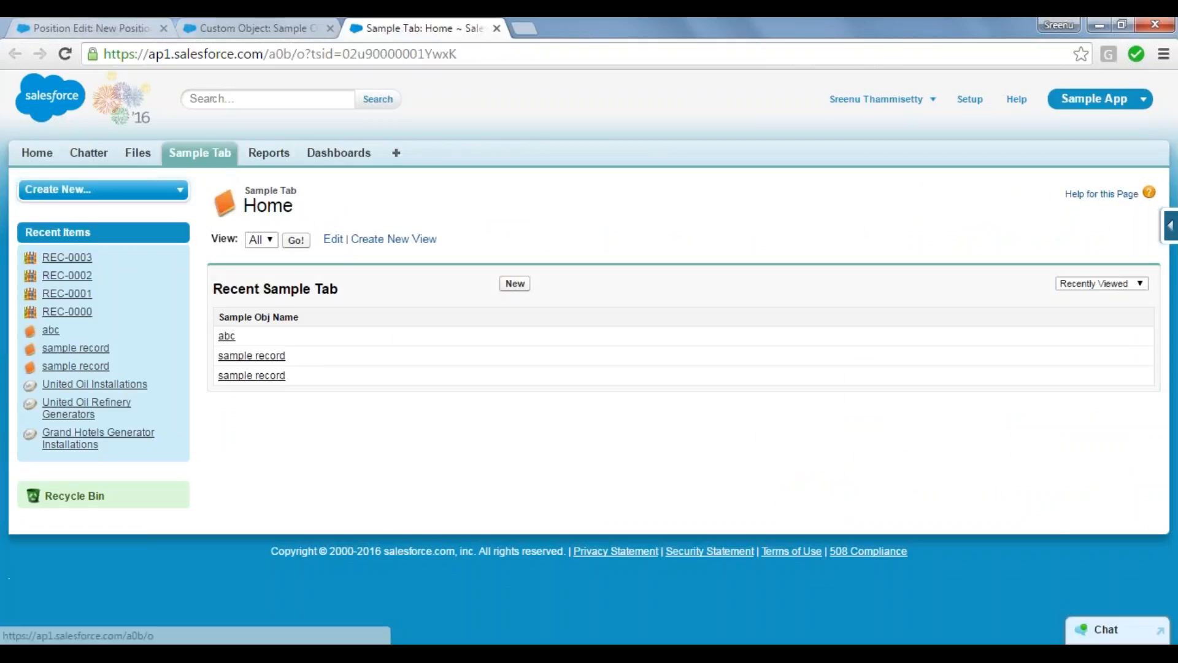
{"action": "left_click", "coordinate": [200, 152]}
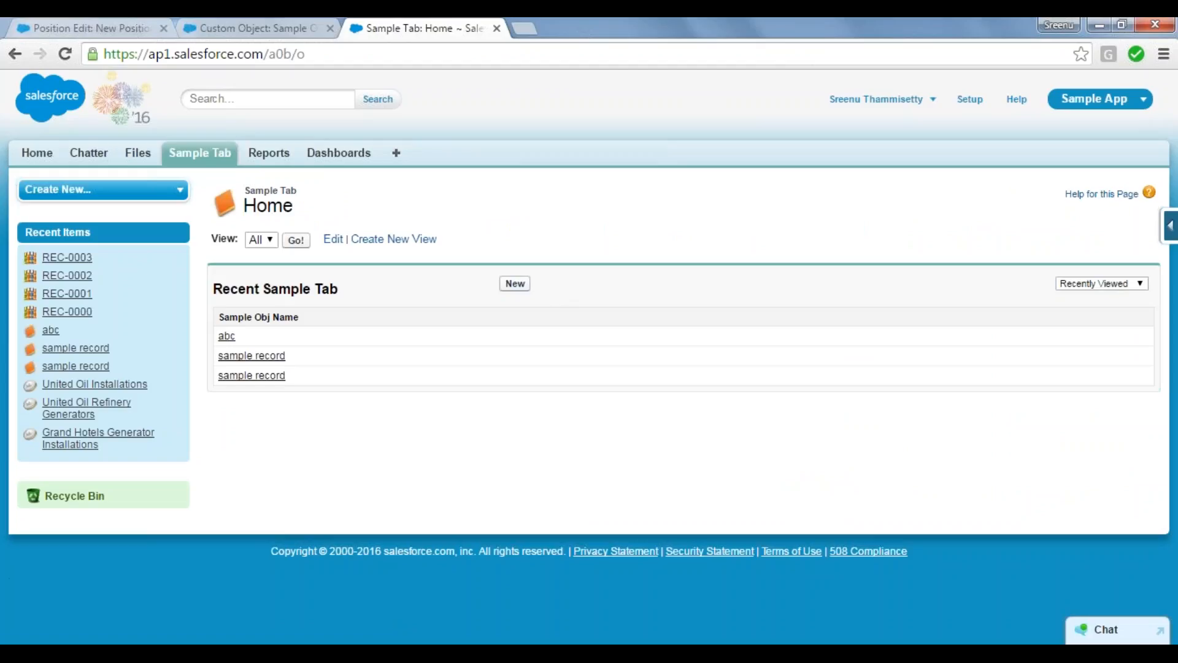
{"action": "left_click", "coordinate": [515, 284]}
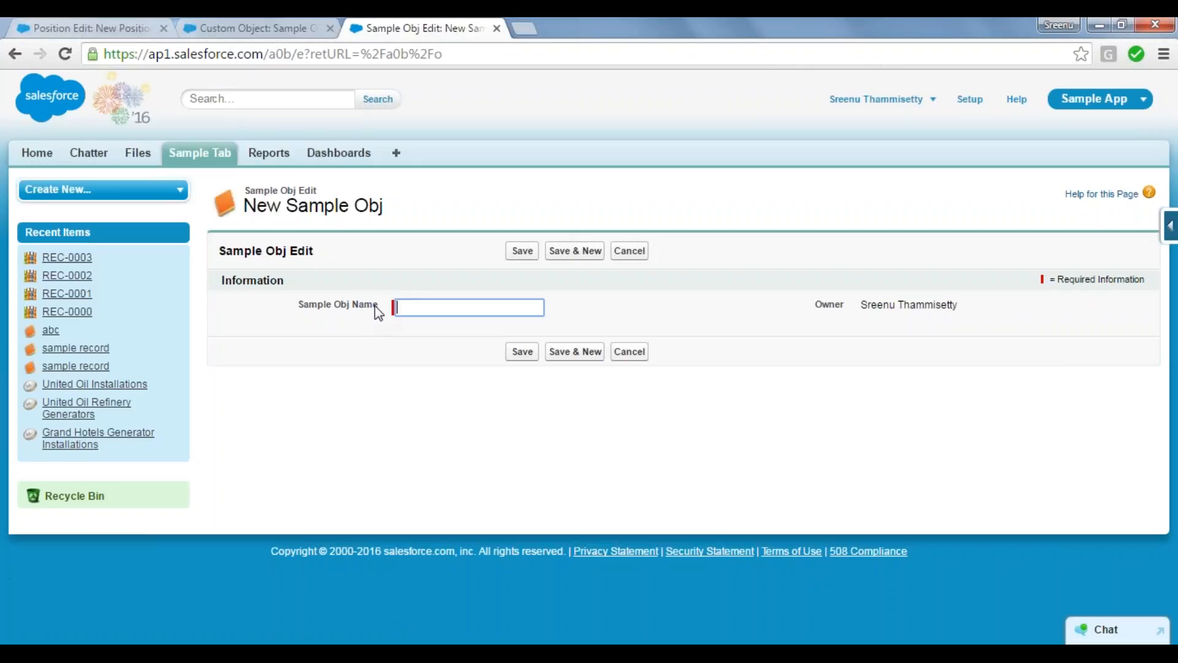
Step: Compare Sample Object's name and custom fields on its definition page with the New Sample Obj record form
{"action": "left_click", "coordinate": [251, 26]}
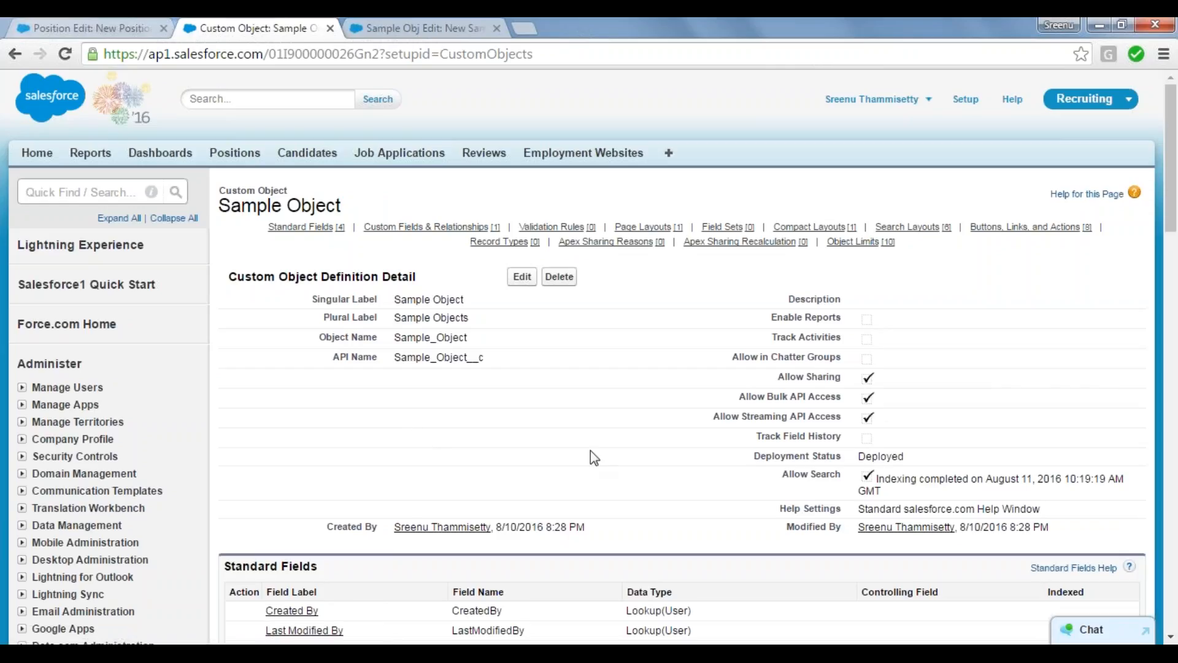
{"action": "scroll", "coordinate": [670, 491], "scroll_direction": "down", "scroll_amount": 5}
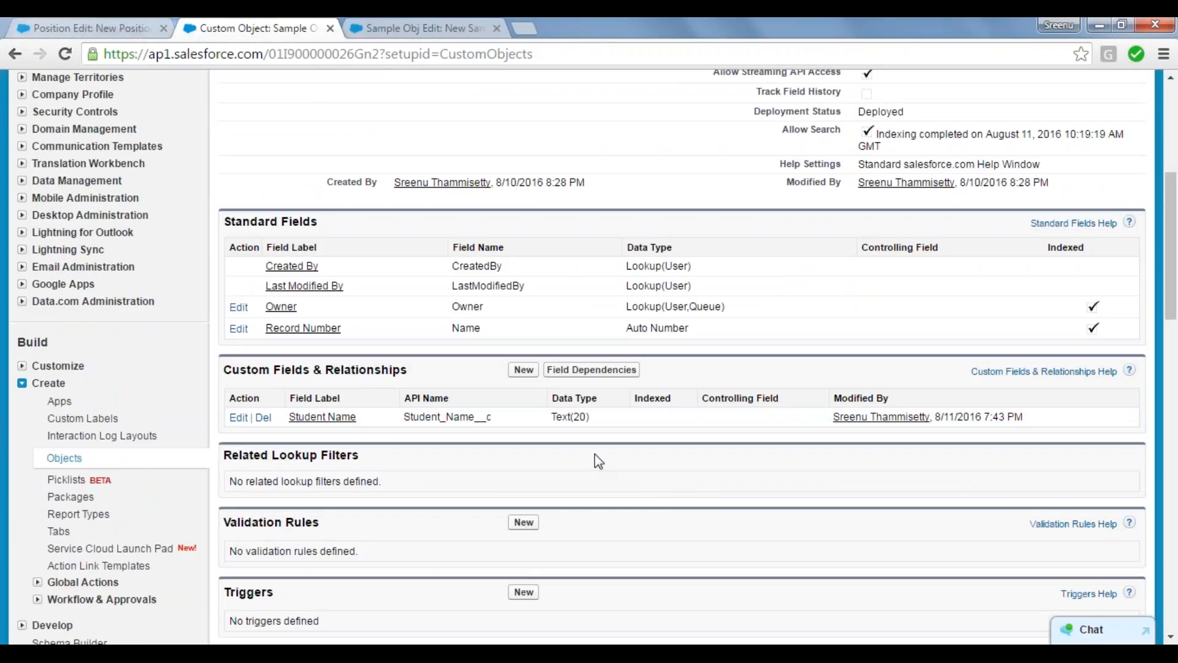
{"action": "scroll", "coordinate": [595, 457], "scroll_direction": "up", "scroll_amount": 5}
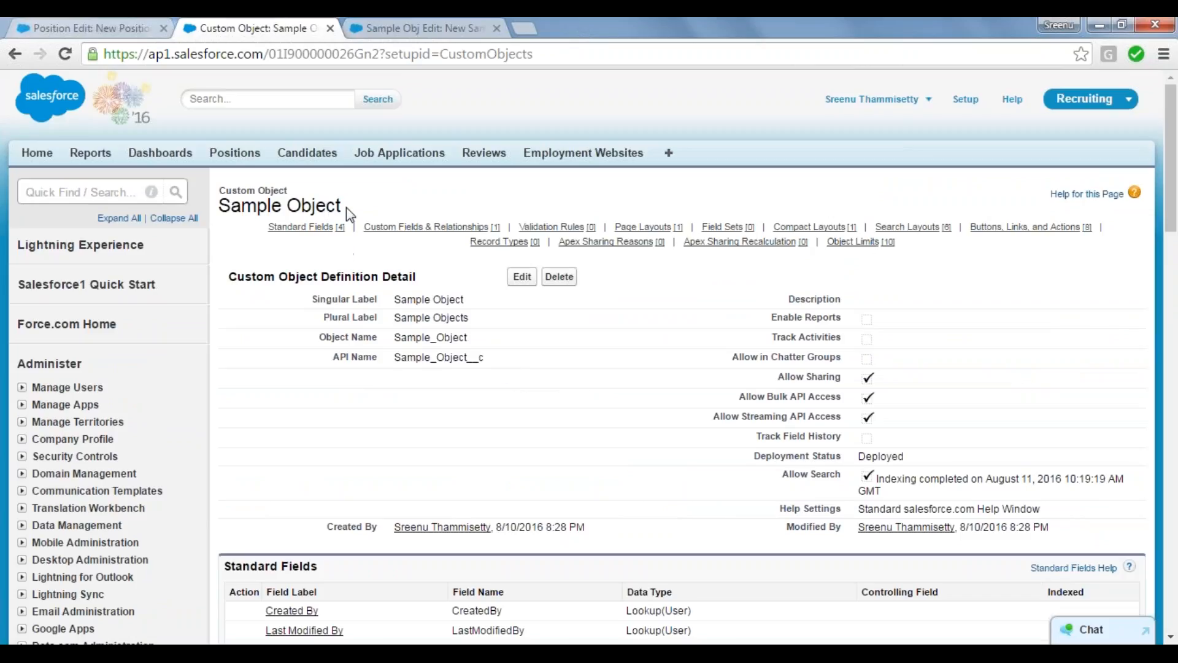
{"action": "left_click_drag", "start_coordinate": [346, 205], "coordinate": [218, 206]}
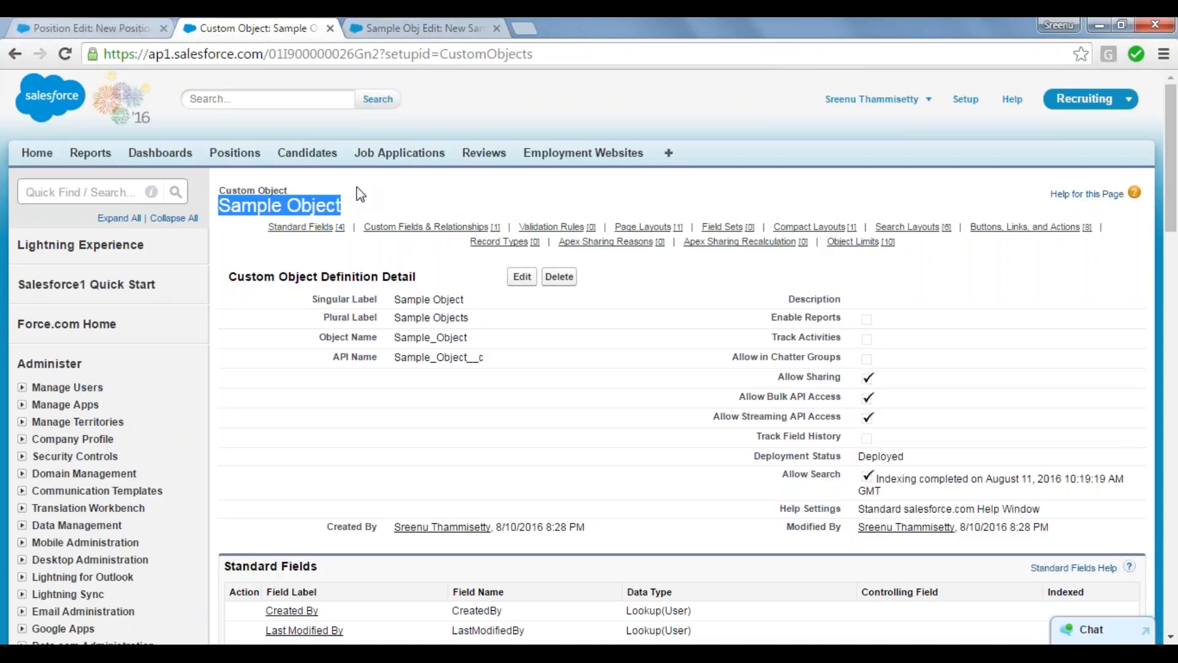
{"action": "left_click", "coordinate": [427, 26]}
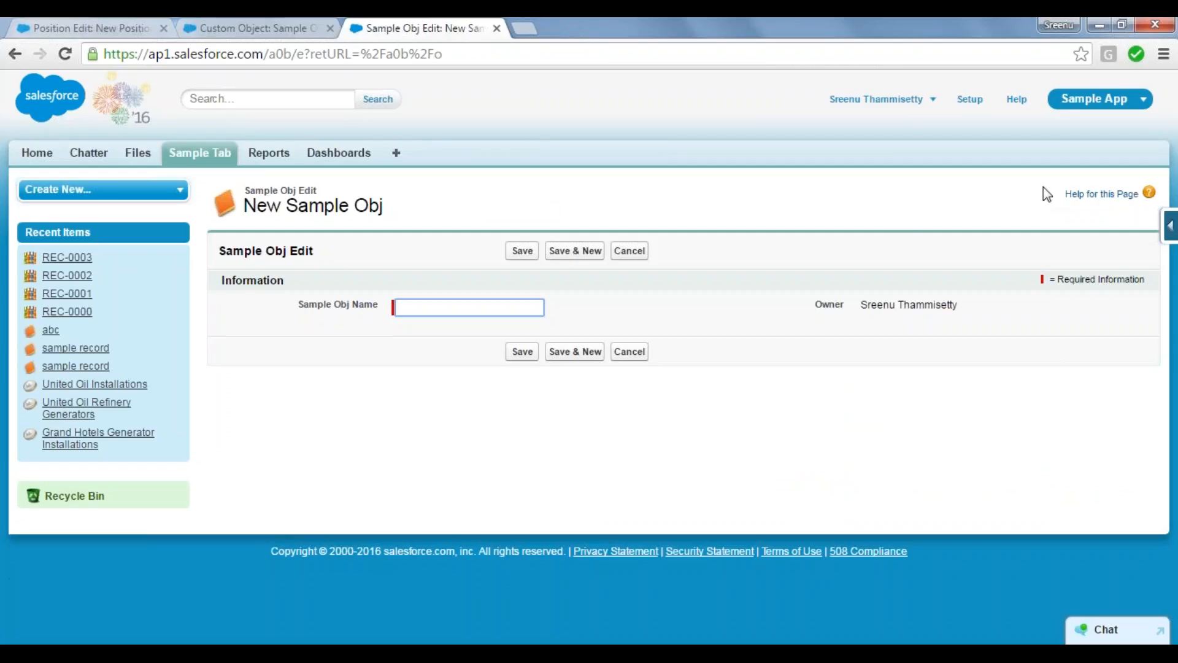
{"action": "left_click", "coordinate": [236, 29]}
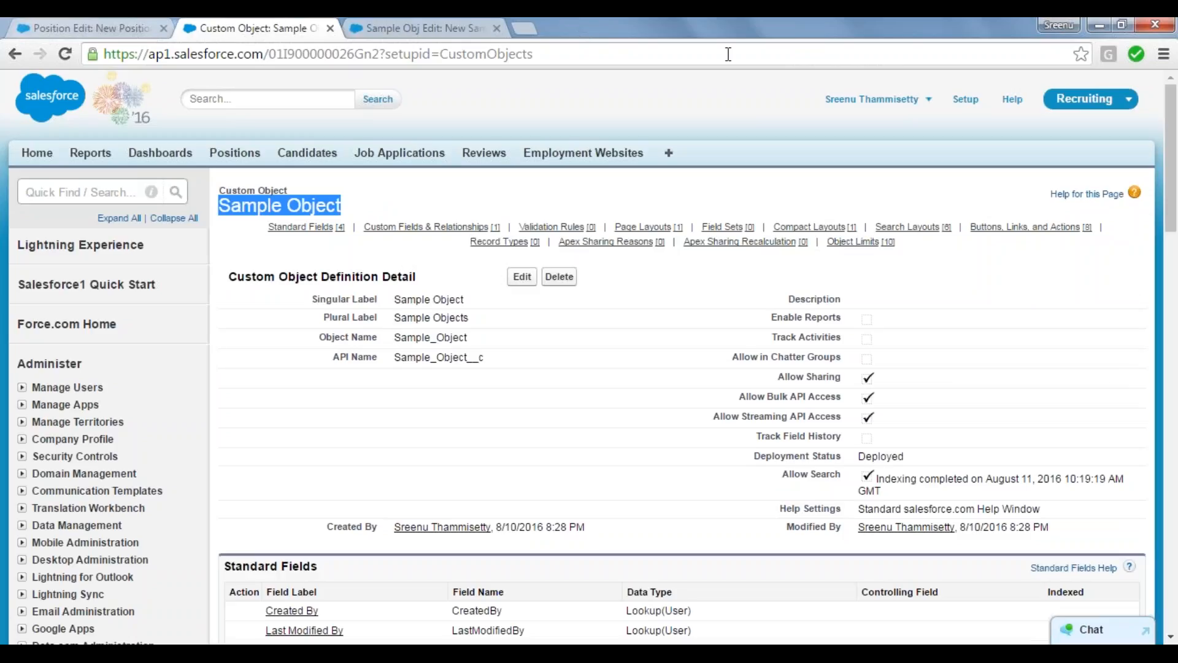
Step: Open Sample Objects from the full list of tabs and start a new record
{"action": "left_click", "coordinate": [480, 22]}
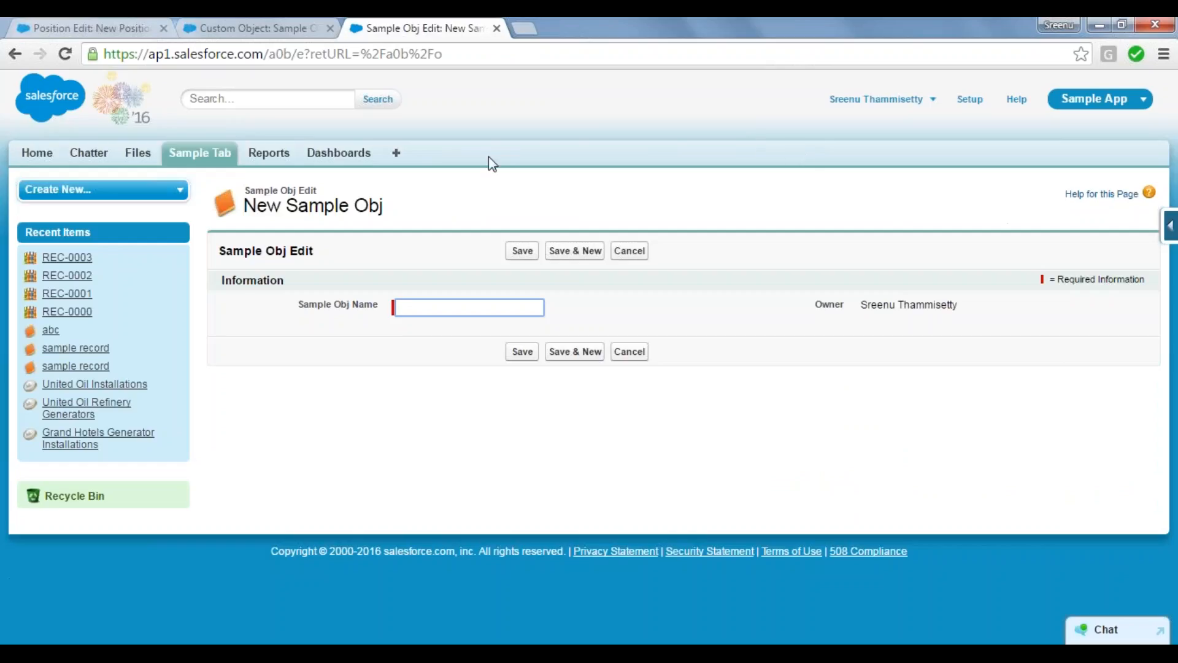
{"action": "left_click", "coordinate": [398, 155]}
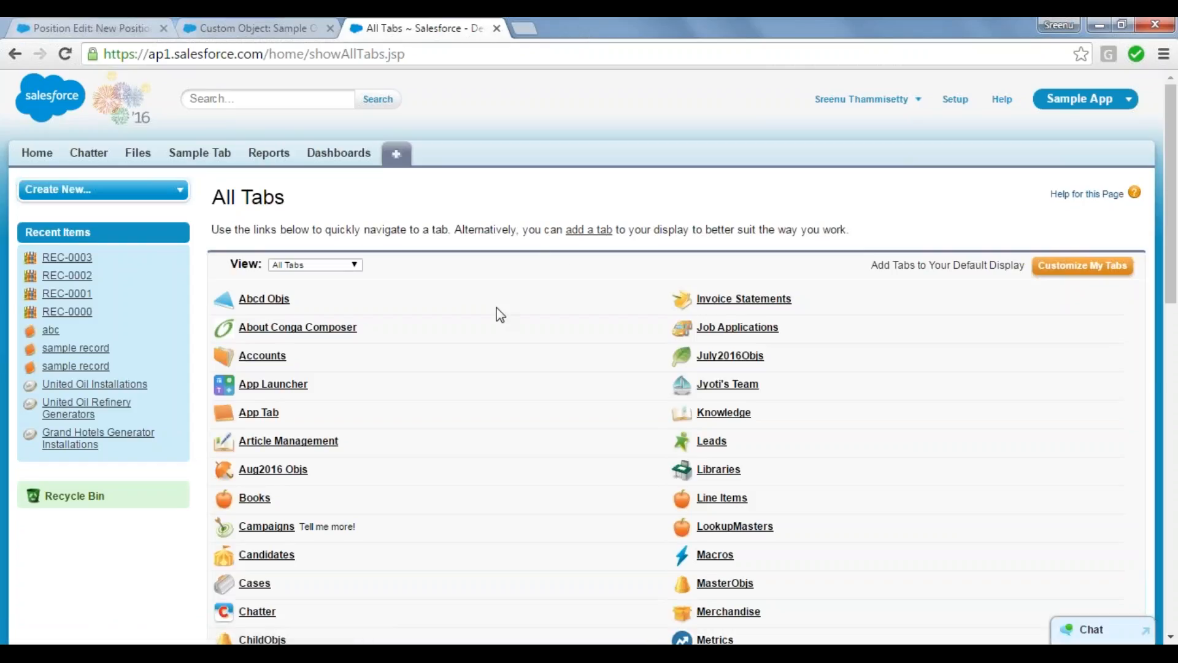
{"action": "scroll", "coordinate": [500, 315], "scroll_direction": "down", "scroll_amount": 10}
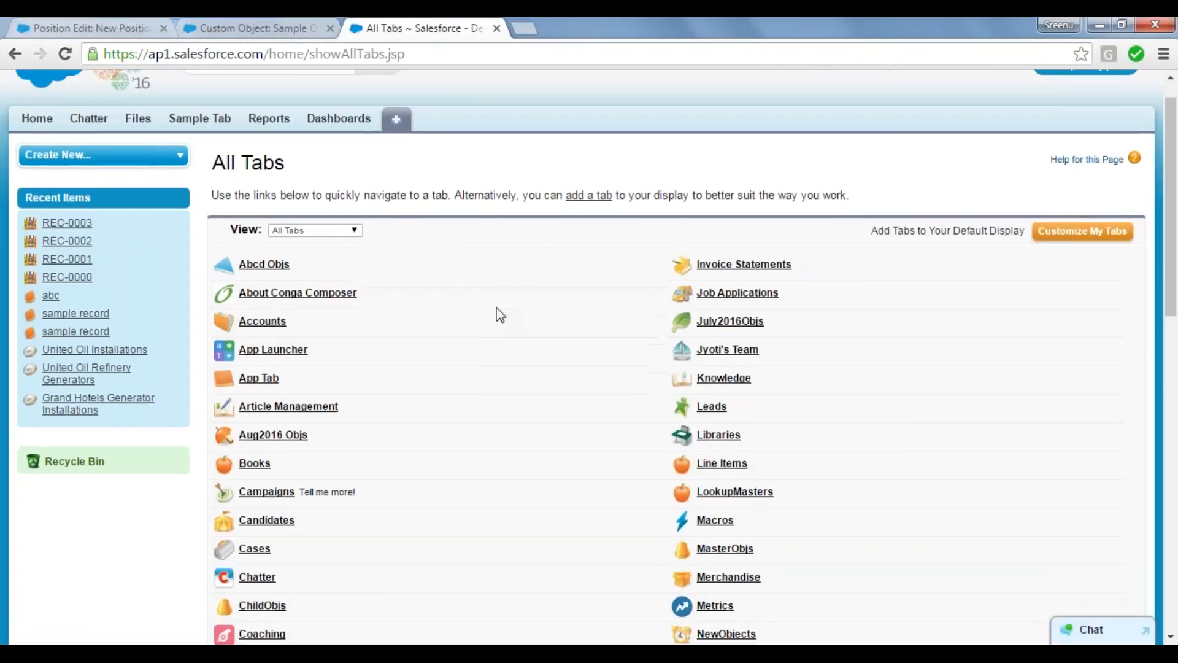
{"action": "scroll", "coordinate": [501, 315], "scroll_direction": "down", "scroll_amount": 3}
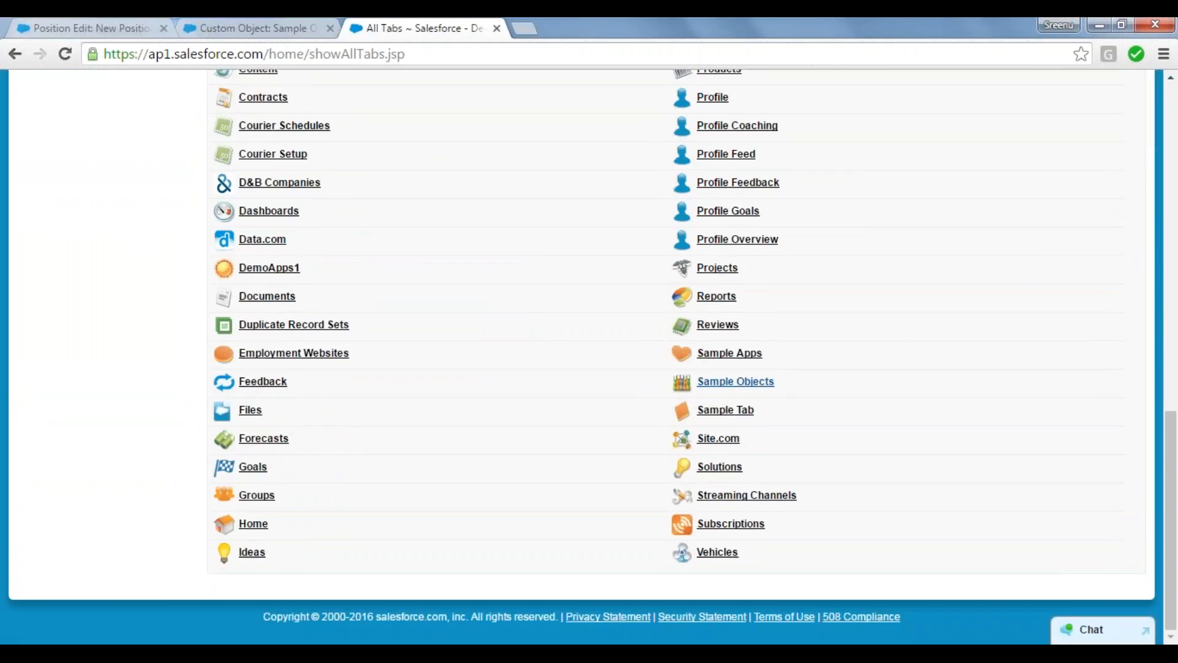
{"action": "left_click", "coordinate": [746, 385]}
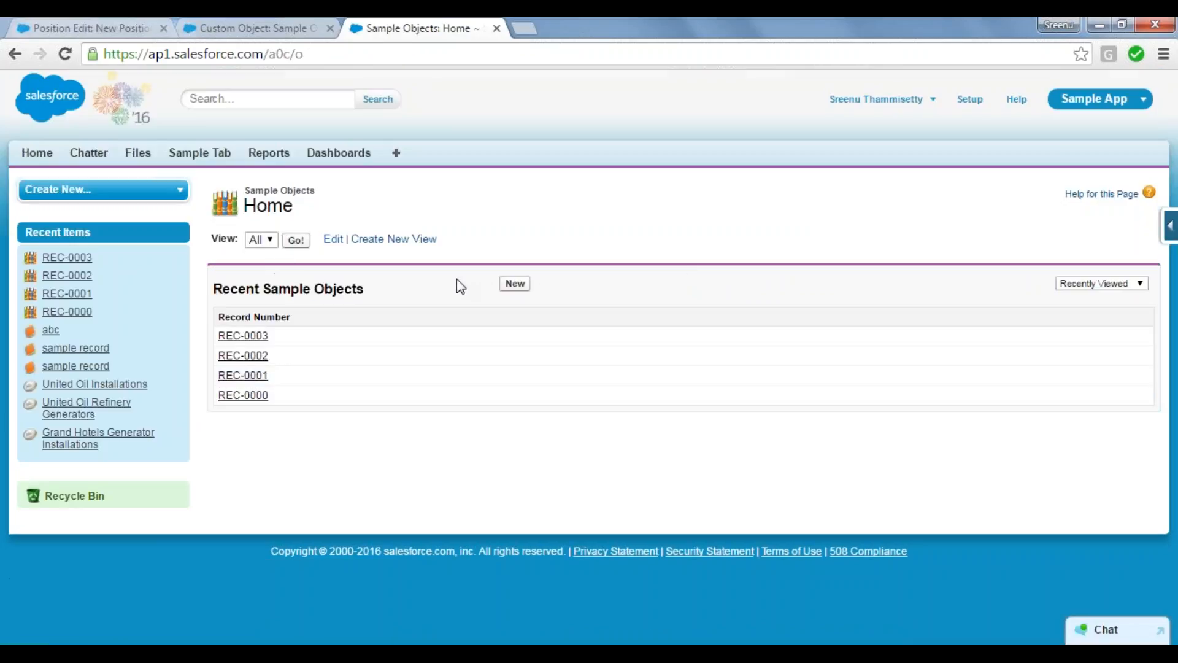
{"action": "left_click", "coordinate": [516, 285]}
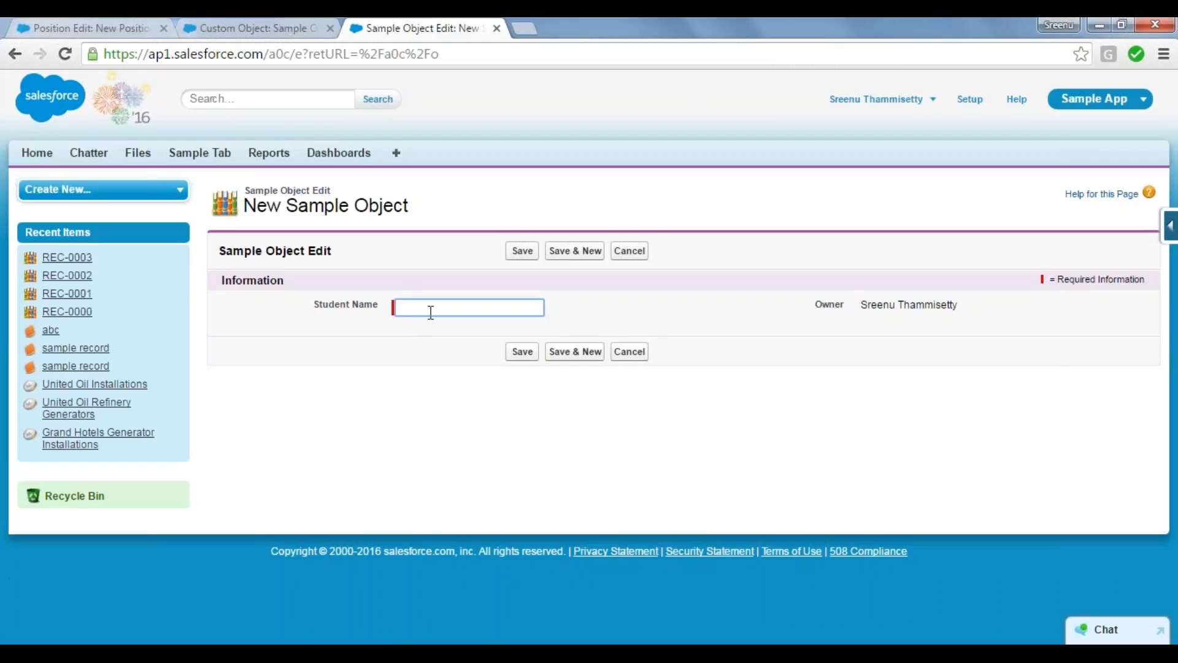
Step: Check the object name and the required Student Name field on the New Sample Object form
{"action": "left_click", "coordinate": [265, 293]}
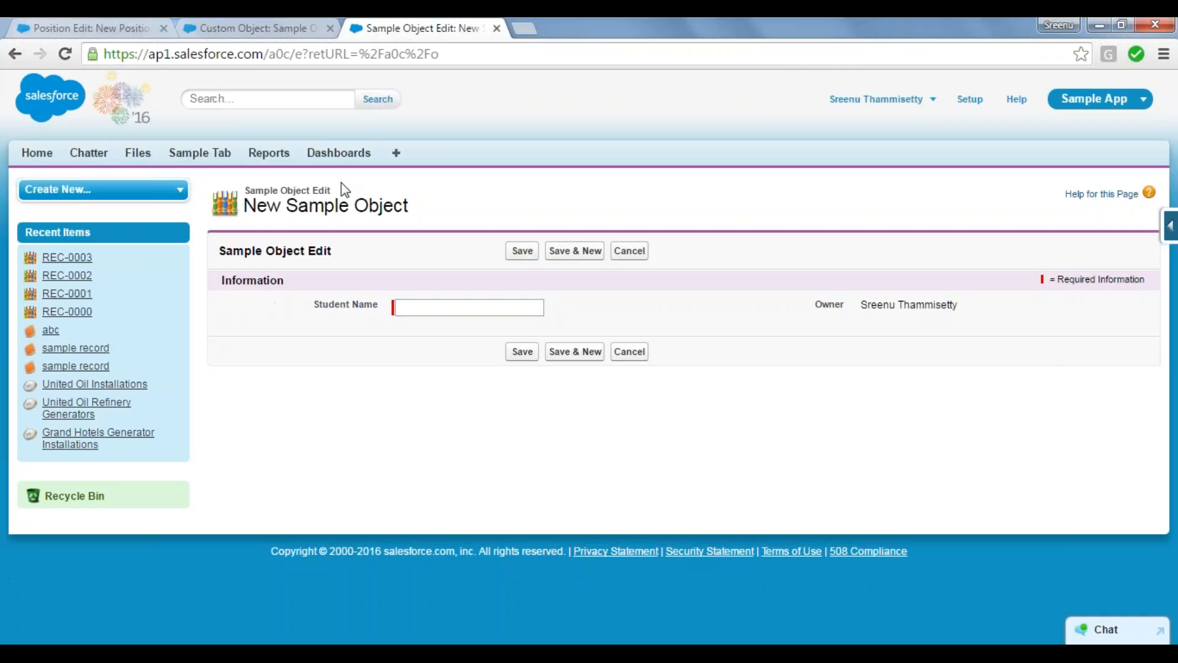
{"action": "left_click_drag", "start_coordinate": [287, 207], "coordinate": [428, 215]}
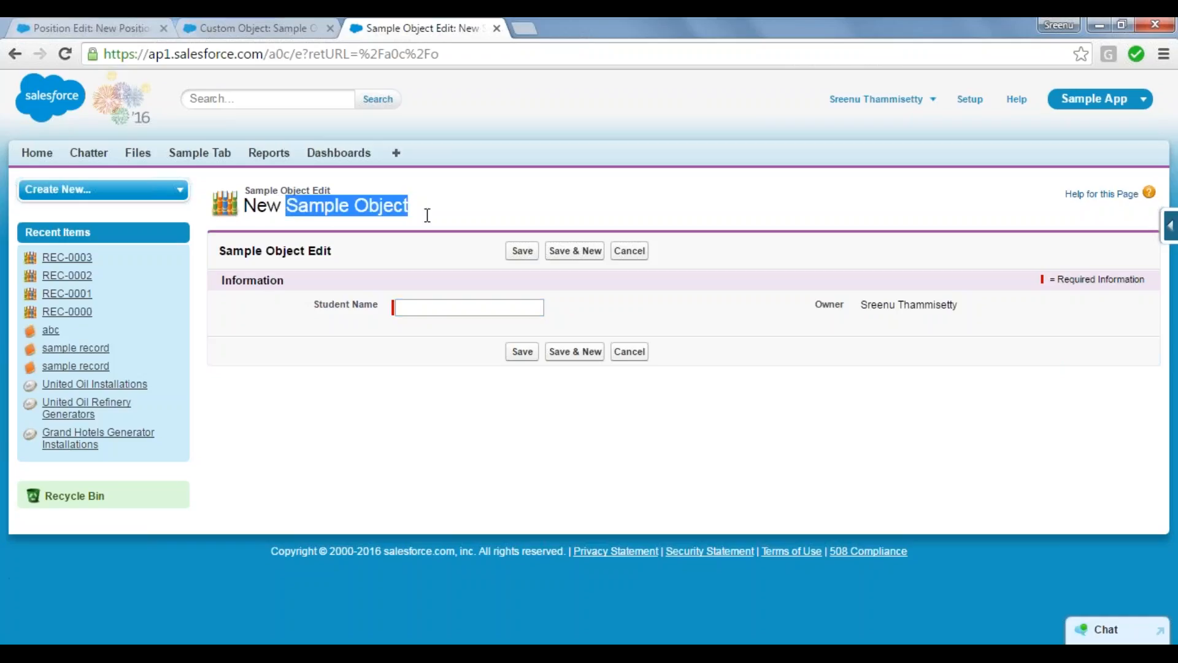
{"action": "left_click", "coordinate": [428, 215]}
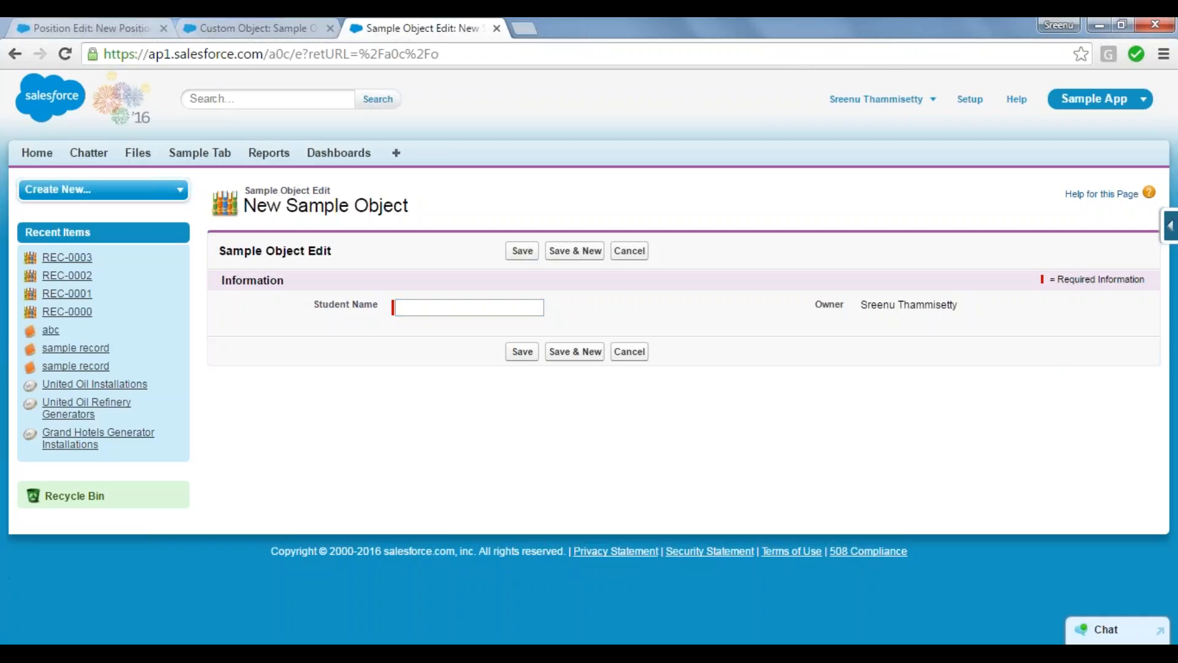
Step: Return to Sample Object's definition page and start creating another custom field
{"action": "left_click", "coordinate": [252, 19]}
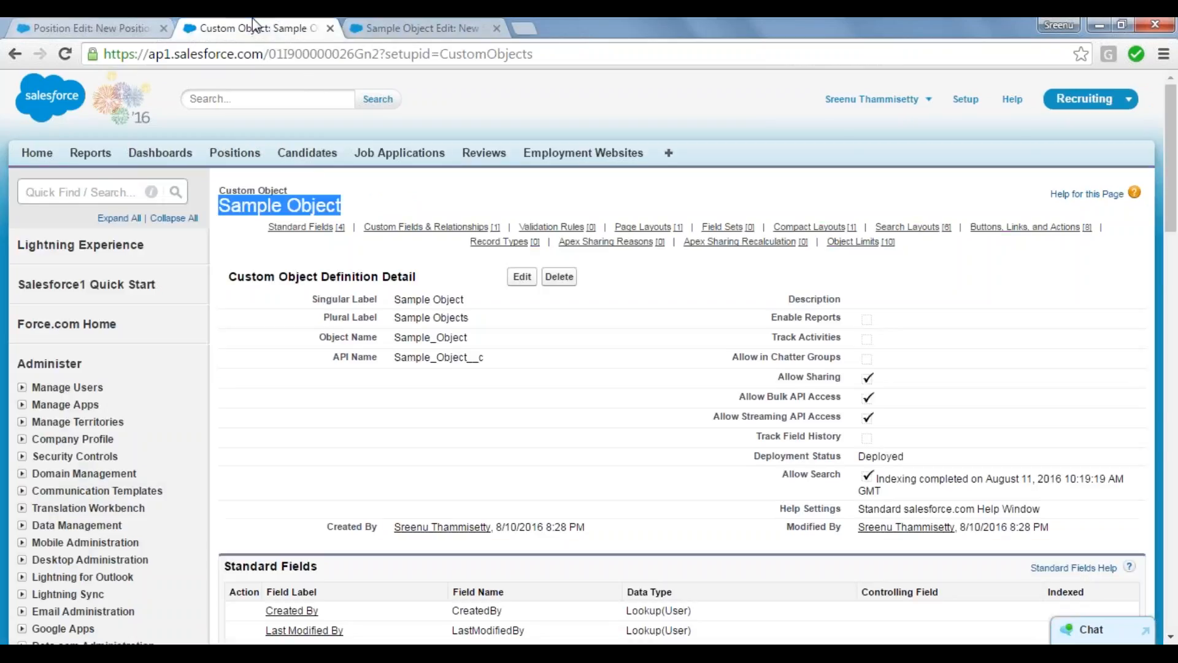
{"action": "left_click", "coordinate": [374, 449]}
{"action": "scroll", "coordinate": [376, 450], "scroll_direction": "down", "scroll_amount": 6}
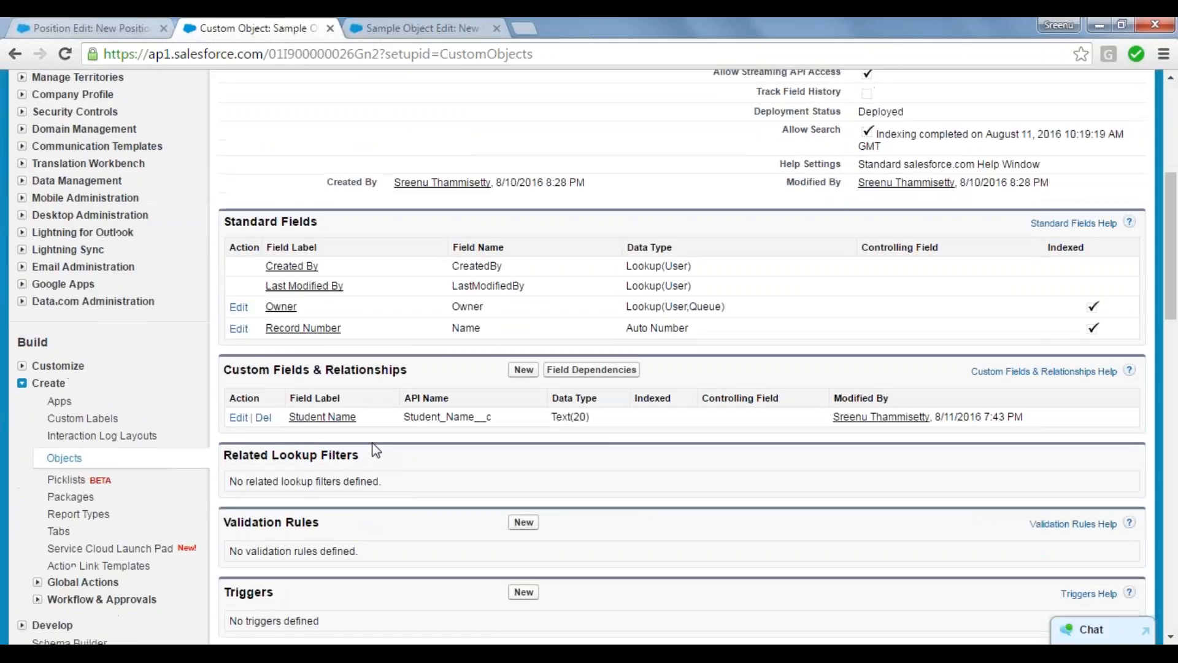
{"action": "left_click", "coordinate": [523, 369]}
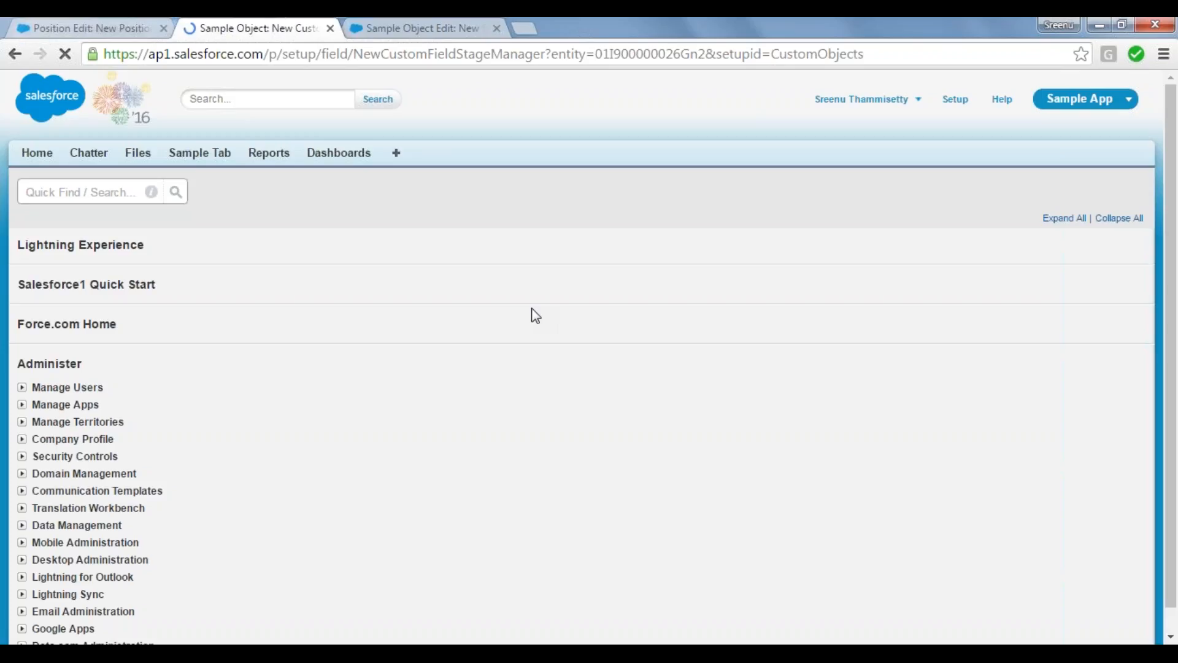
Step: Switch the record form's browser tab to Demo App and start a new record from Sample Objects
{"action": "left_click", "coordinate": [421, 20]}
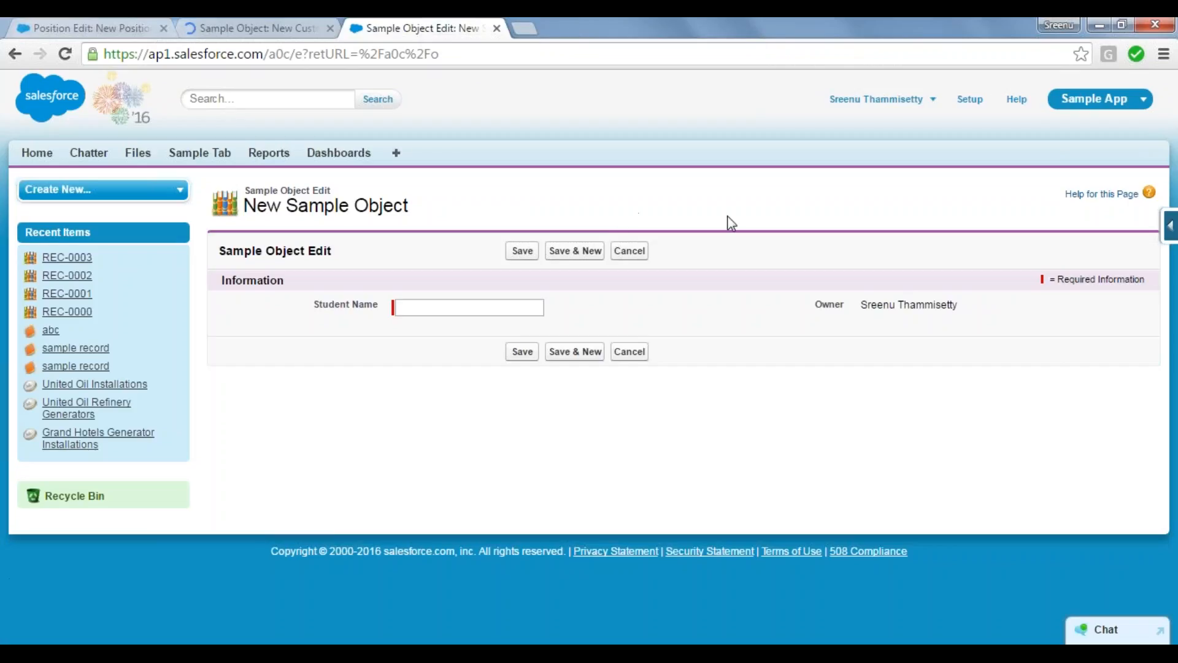
{"action": "left_click", "coordinate": [1130, 98]}
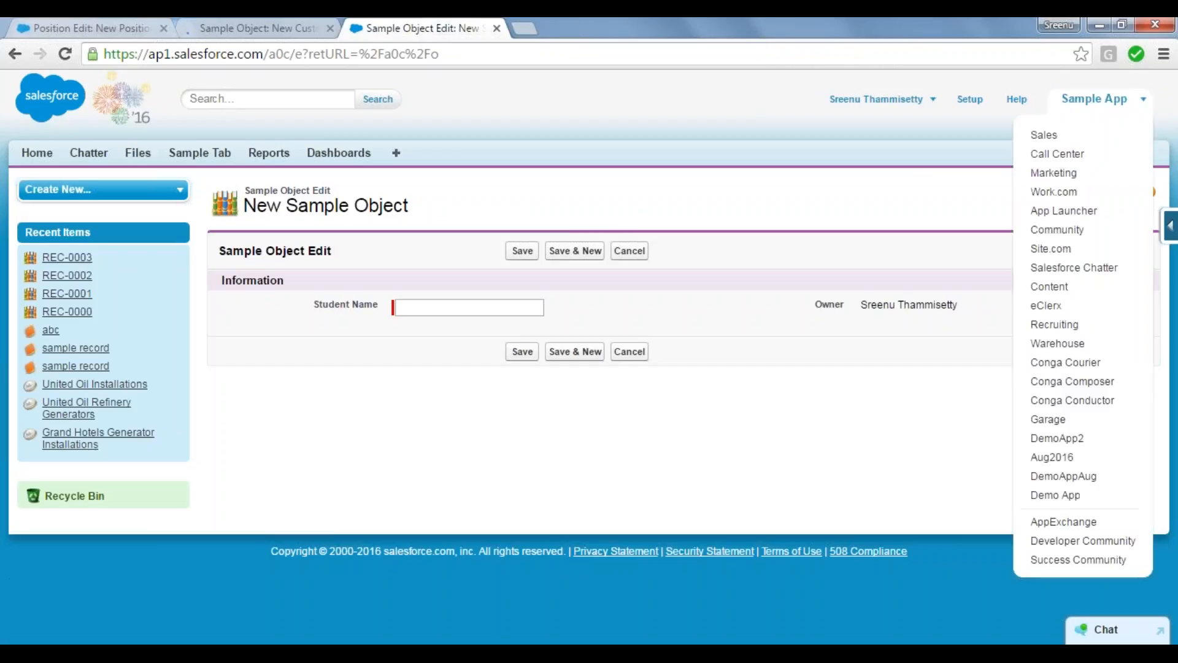
{"action": "left_click", "coordinate": [1069, 460]}
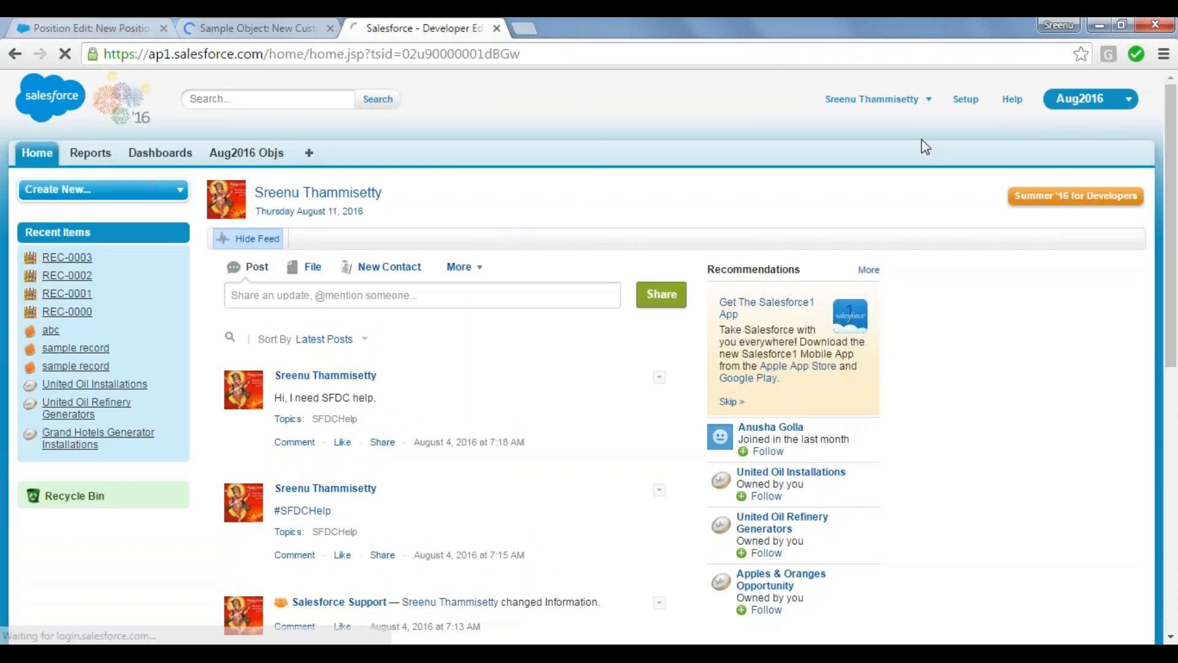
{"action": "left_click", "coordinate": [1128, 99]}
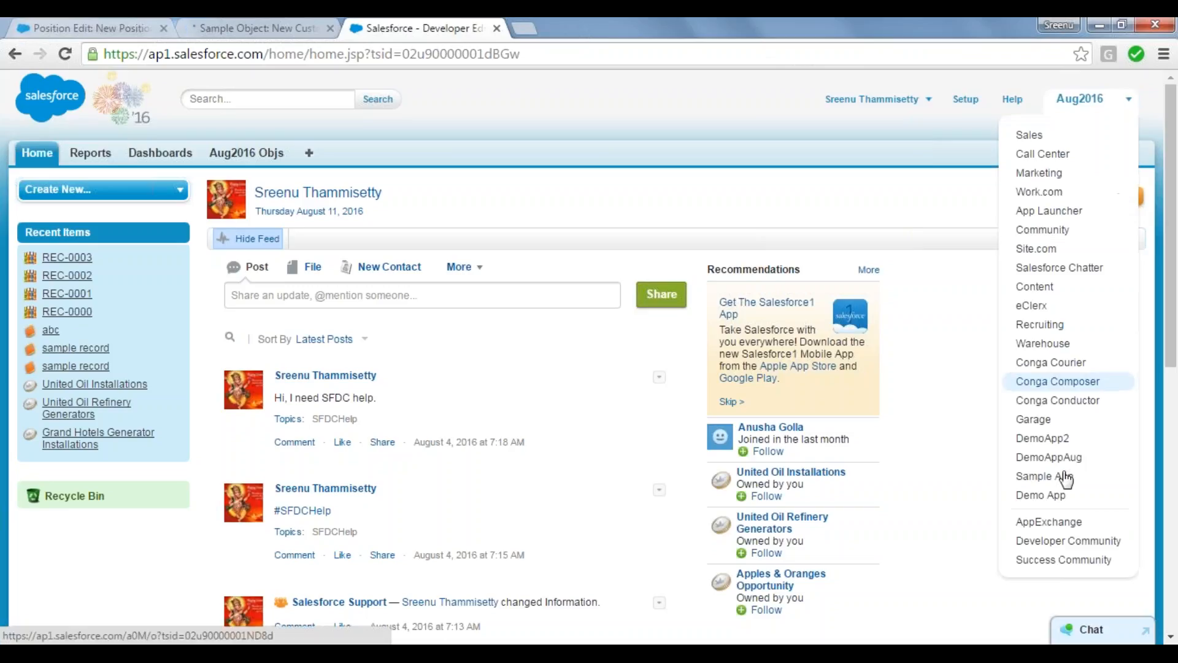
{"action": "left_click", "coordinate": [1060, 497]}
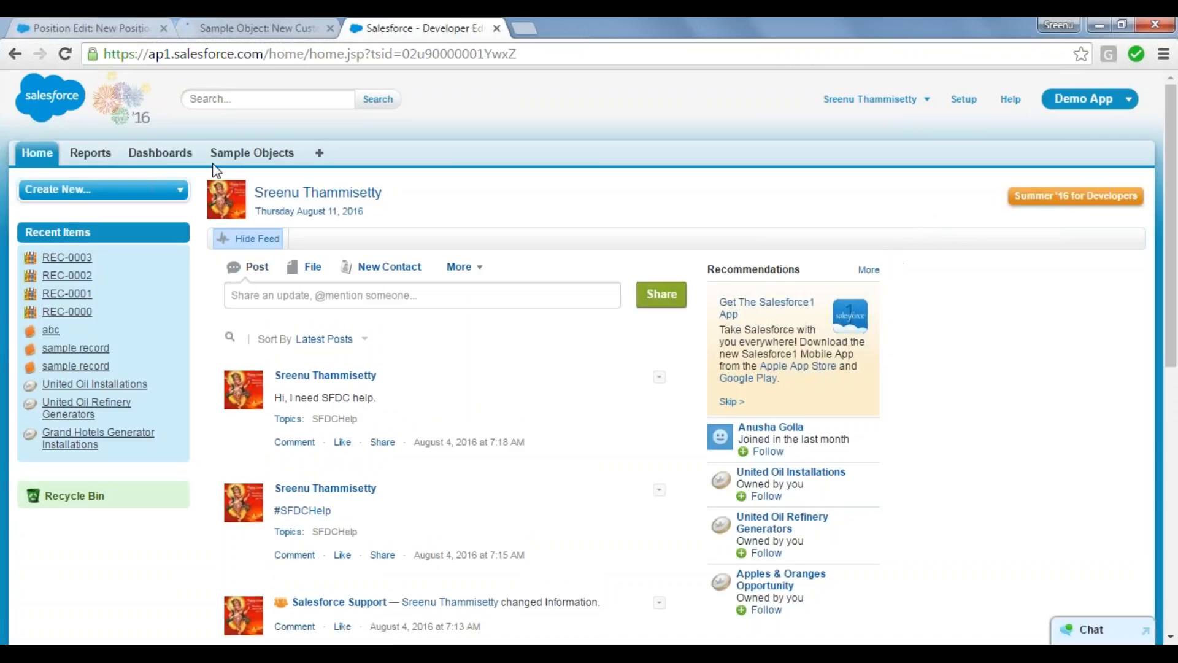
{"action": "left_click", "coordinate": [252, 153]}
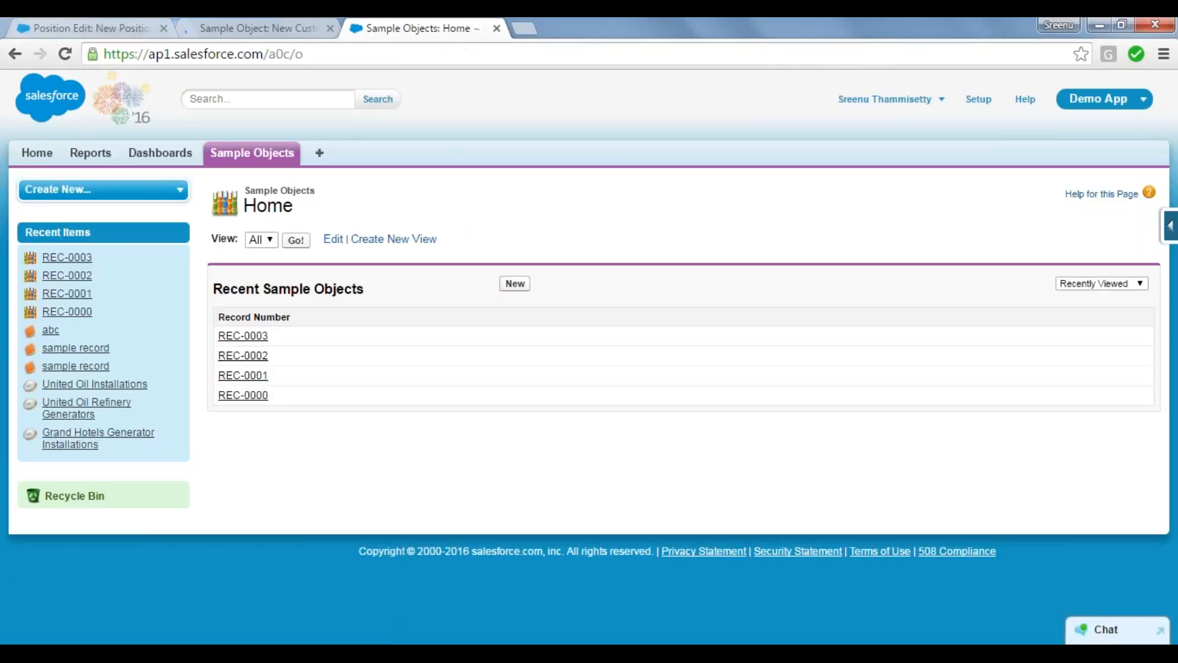
{"action": "left_click", "coordinate": [513, 286]}
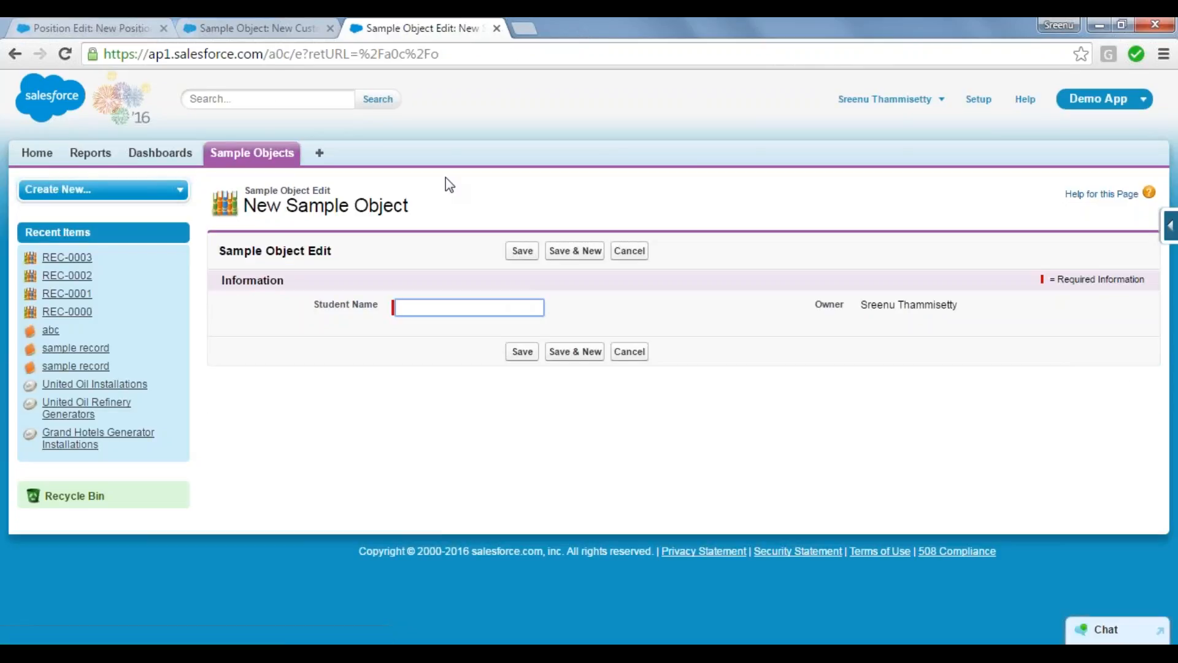
Step: Review the data types available for Sample Object's new custom field and select Auto Number
{"action": "left_click", "coordinate": [270, 28]}
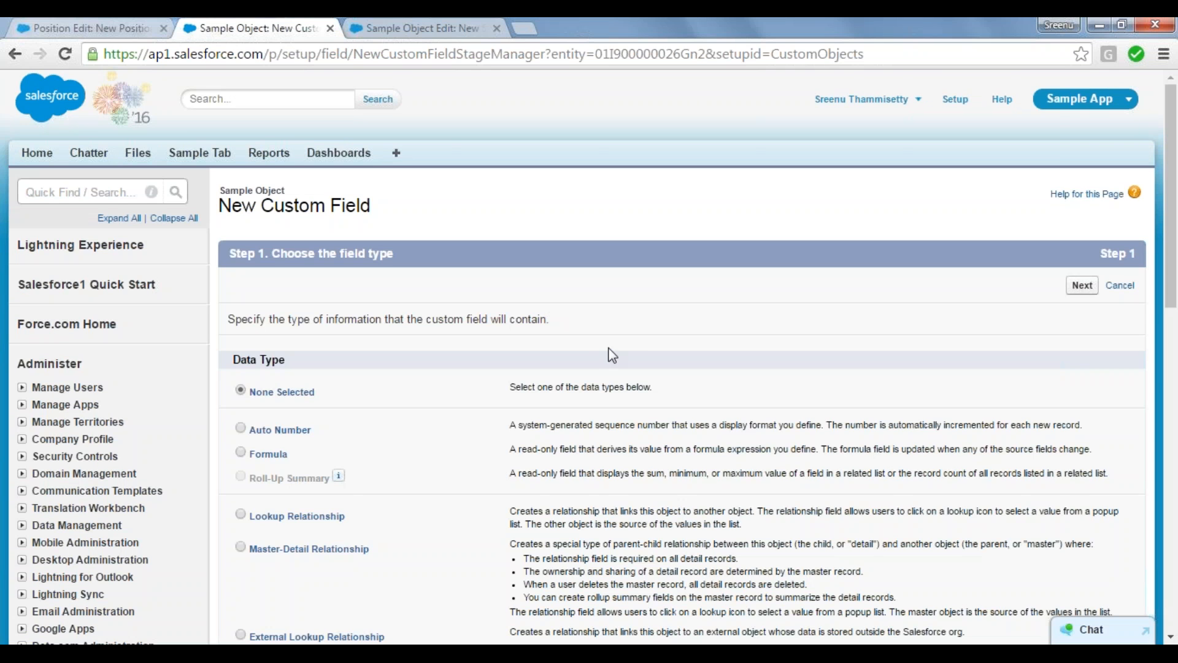
{"action": "scroll", "coordinate": [611, 354], "scroll_direction": "down", "scroll_amount": 9}
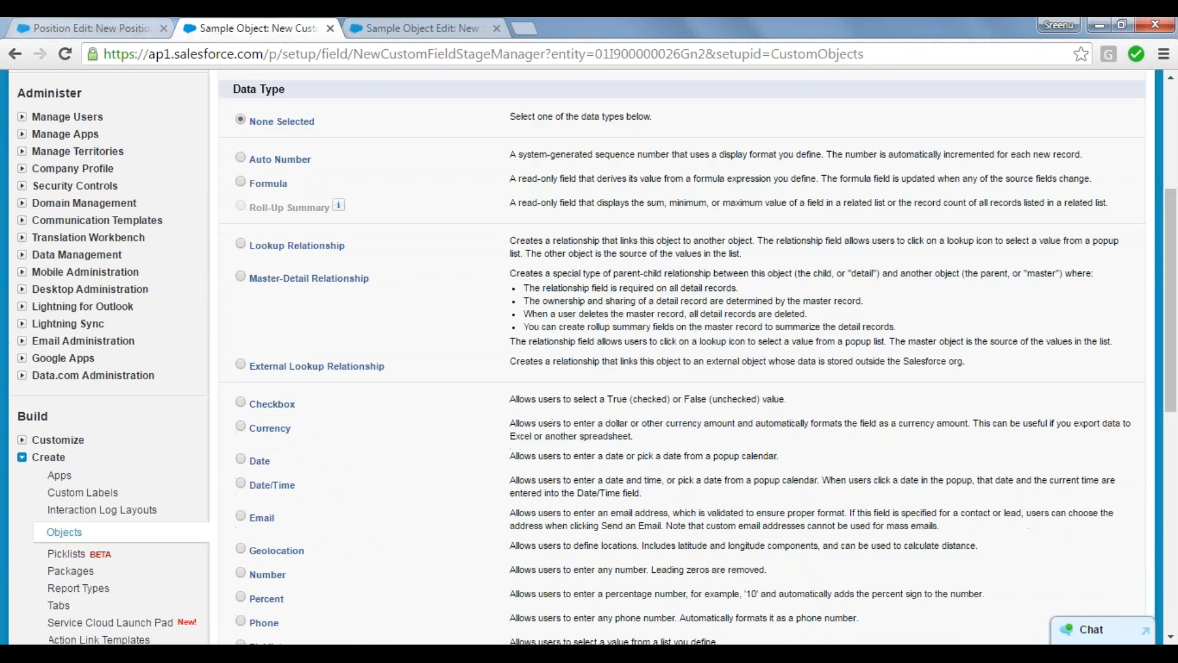
{"action": "scroll", "coordinate": [612, 355], "scroll_direction": "down", "scroll_amount": 3}
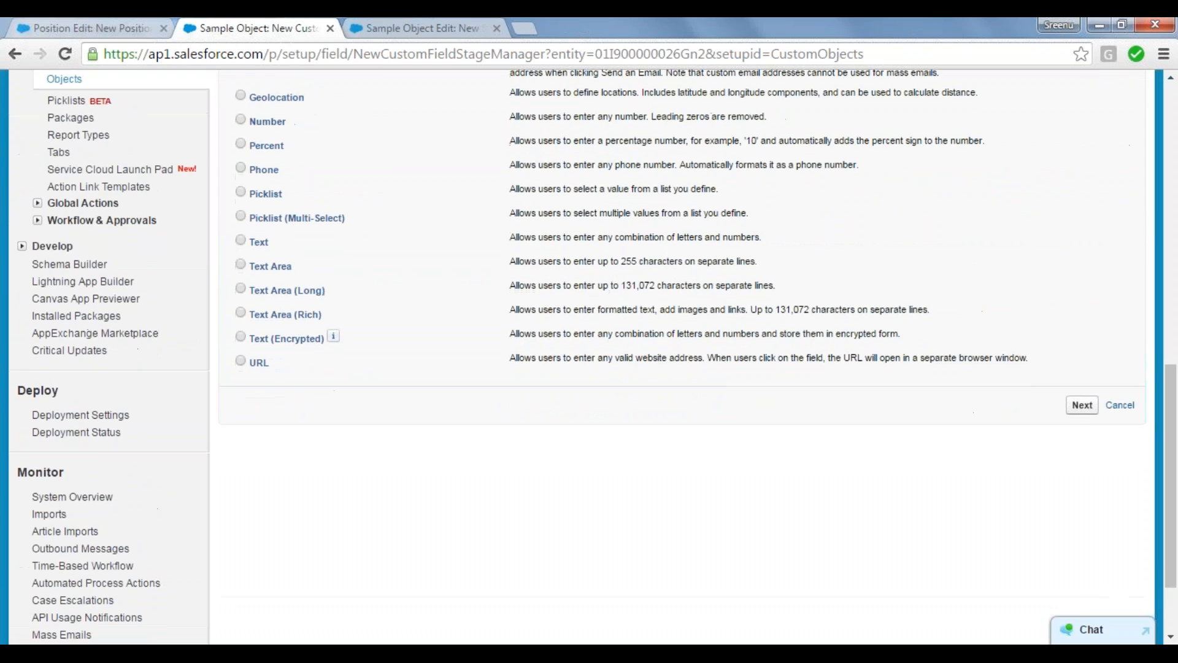
{"action": "scroll", "coordinate": [612, 355], "scroll_direction": "up", "scroll_amount": 3}
{"action": "scroll", "coordinate": [611, 355], "scroll_direction": "up", "scroll_amount": 1}
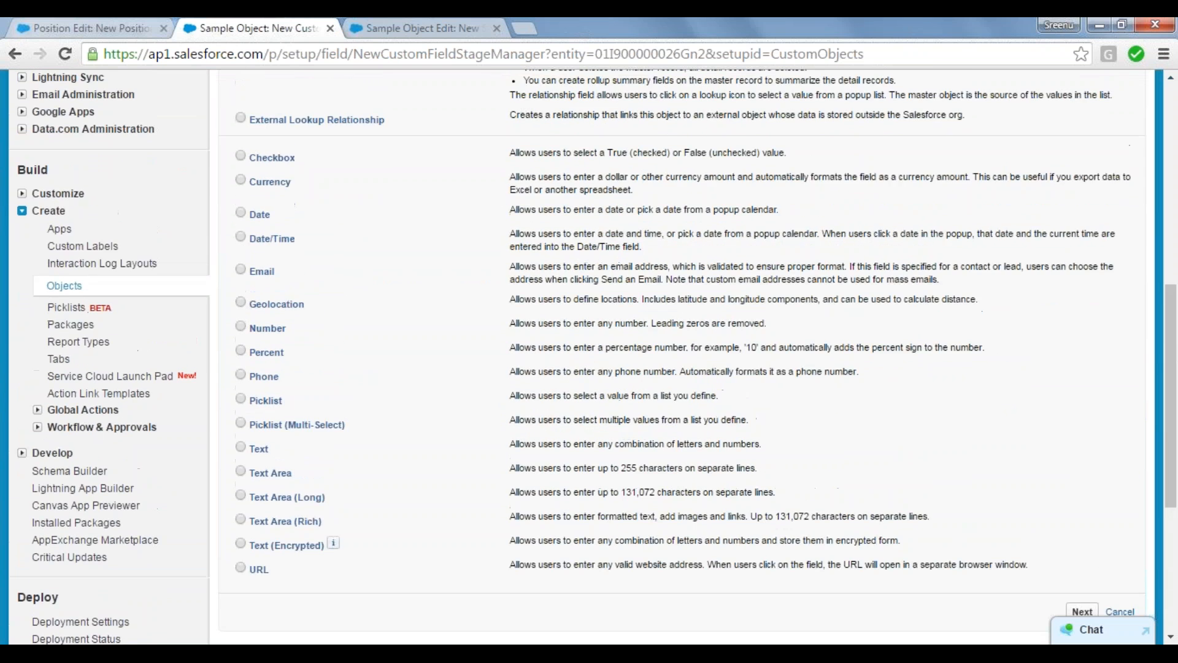
{"action": "scroll", "coordinate": [612, 355], "scroll_direction": "up", "scroll_amount": 3}
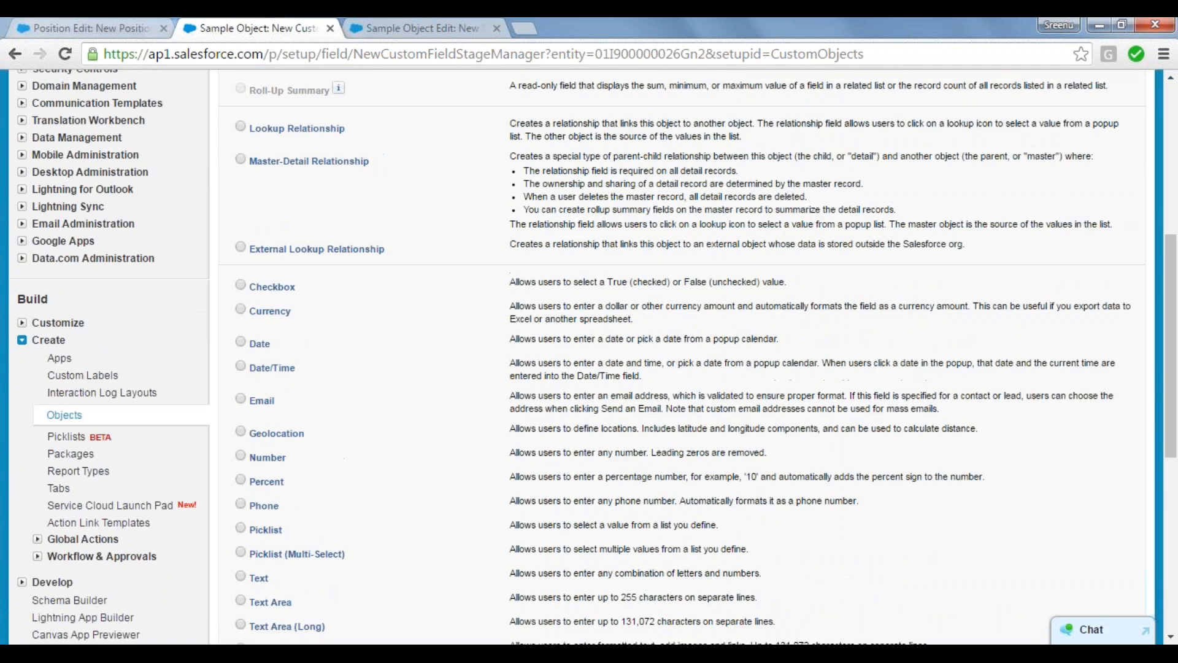
{"action": "scroll", "coordinate": [612, 354], "scroll_direction": "up", "scroll_amount": 1}
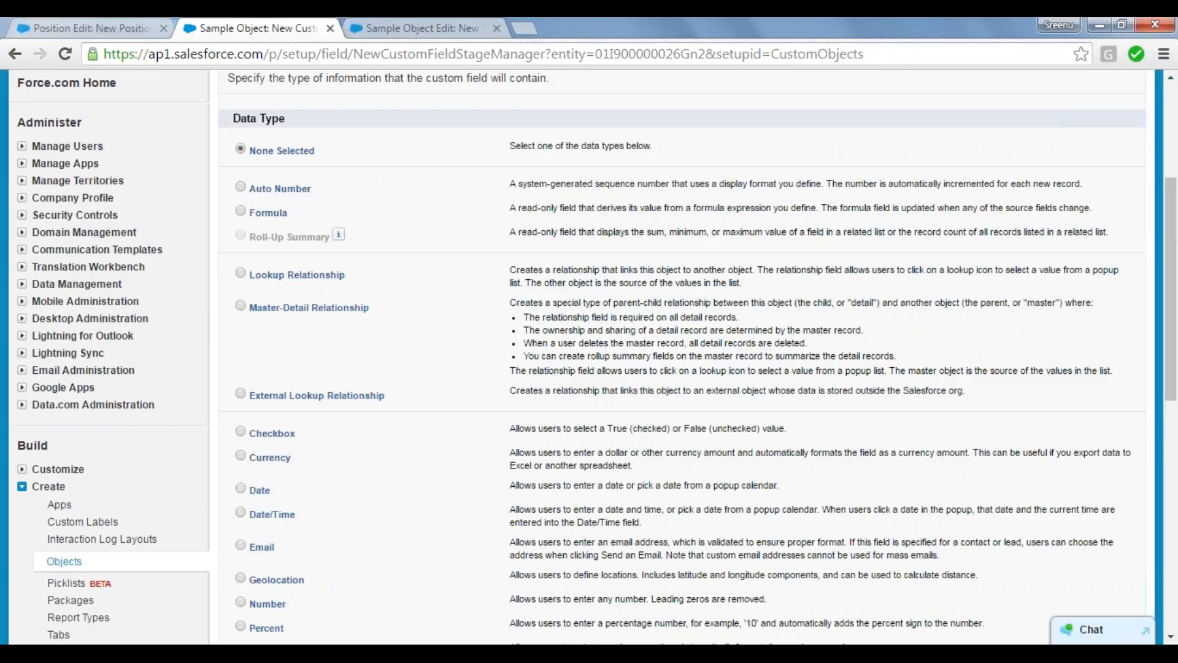
{"action": "left_click", "coordinate": [241, 186]}
Step: Switch to the Notepad notes and add an "Auto-Number:" entry below "Object- Fields and Values"
{"action": "mouse_move", "coordinate": [347, 583]}
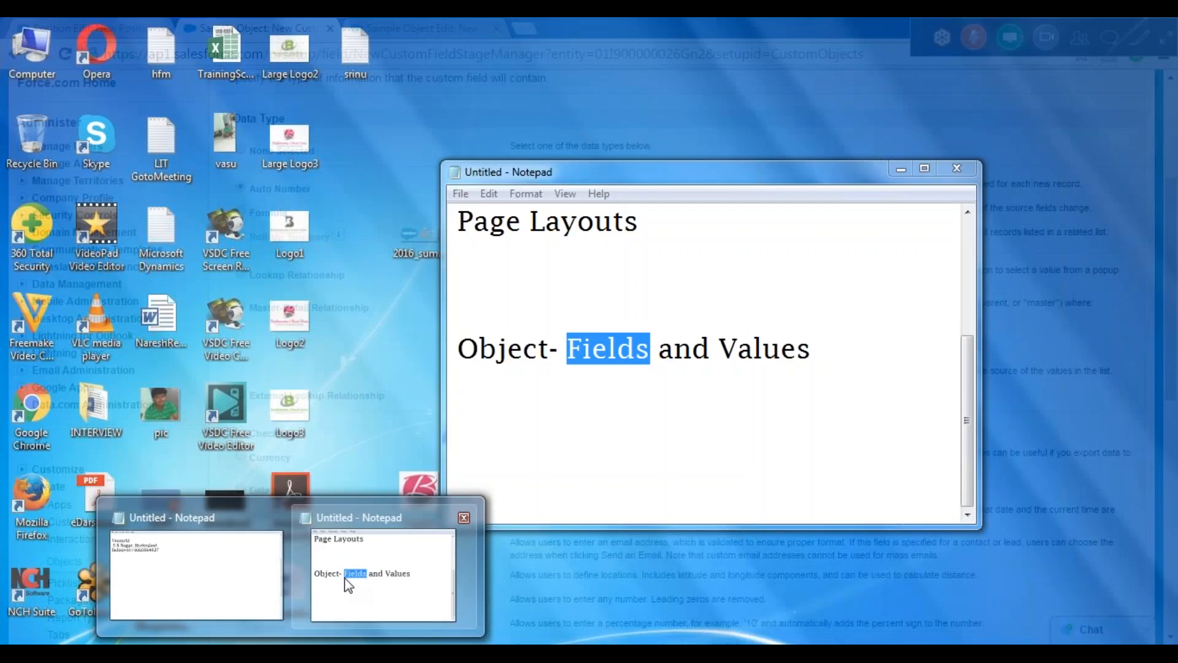
{"action": "left_click", "coordinate": [346, 583]}
{"action": "left_click", "coordinate": [867, 347]}
{"action": "key", "text": "Return"}
{"action": "key", "text": "Return"}
{"action": "key", "text": "Return"}
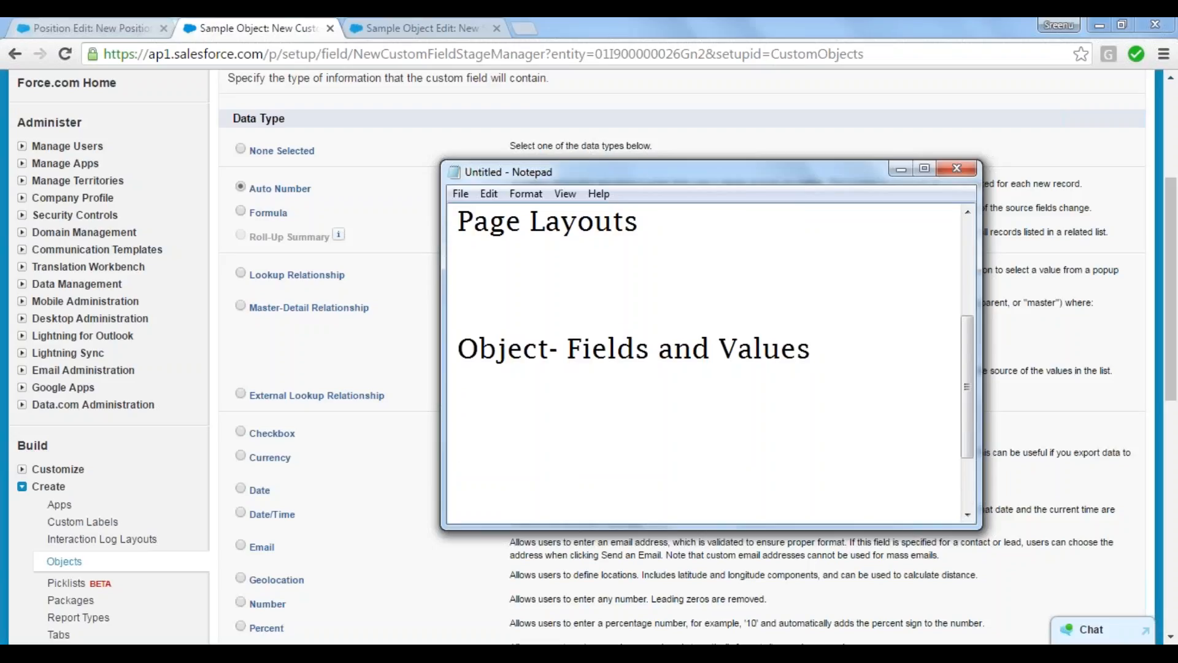
{"action": "type", "text": "Auto-N"}
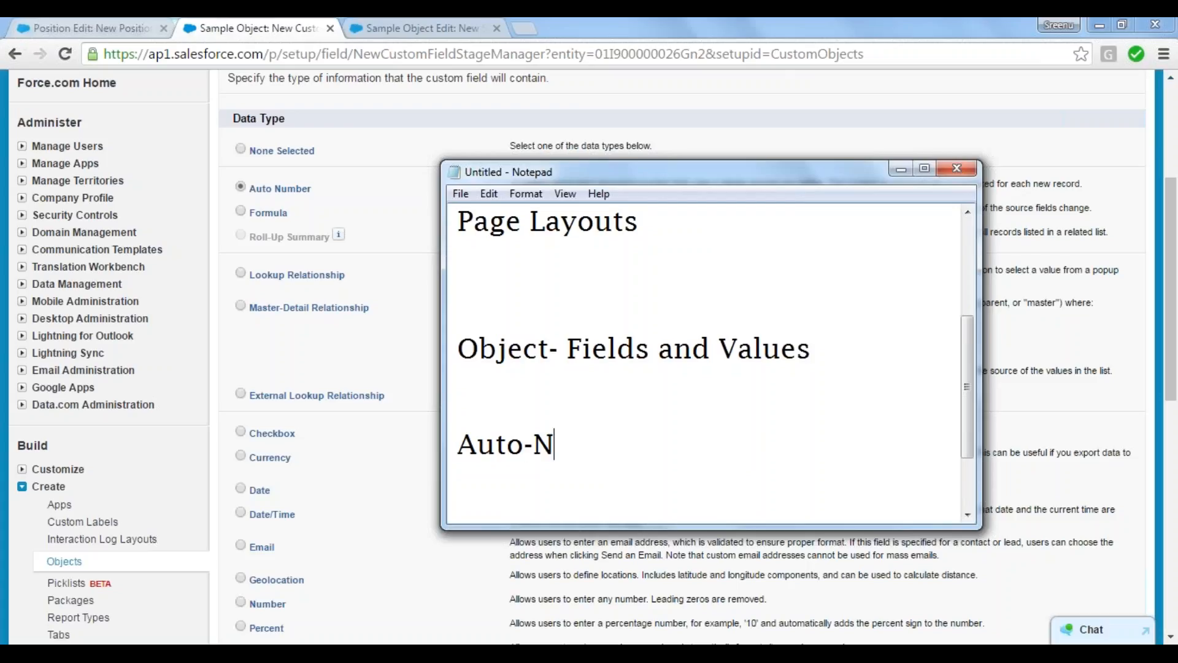
{"action": "type", "text": "umber: "}
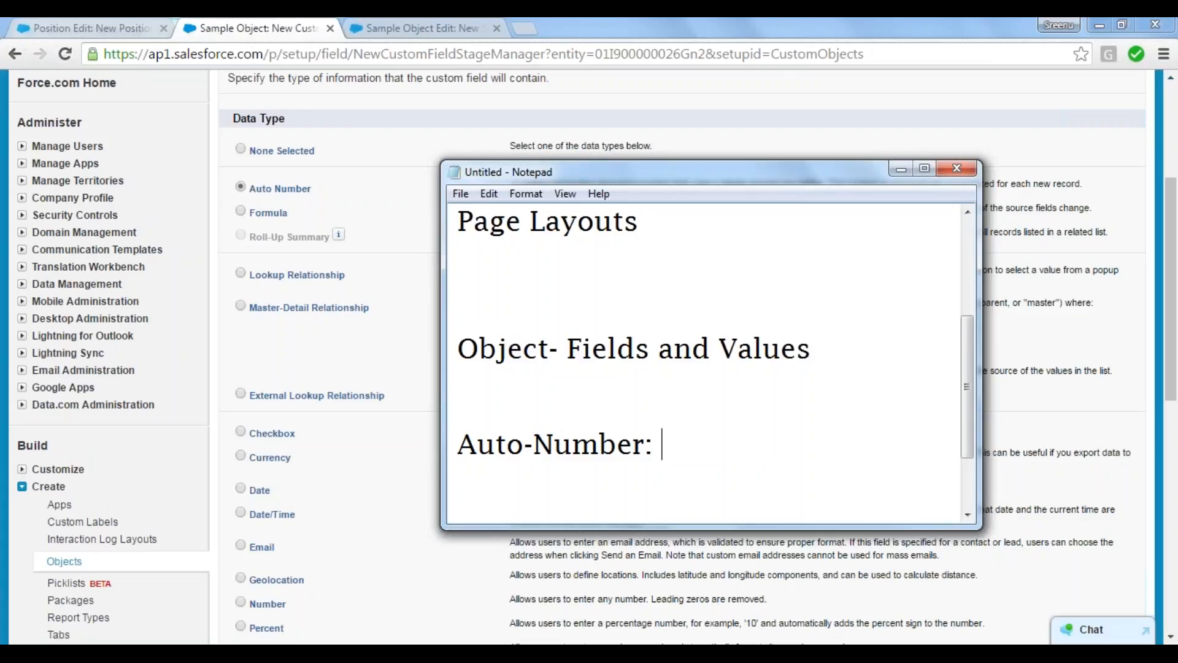
{"action": "type", "text": "For e"}
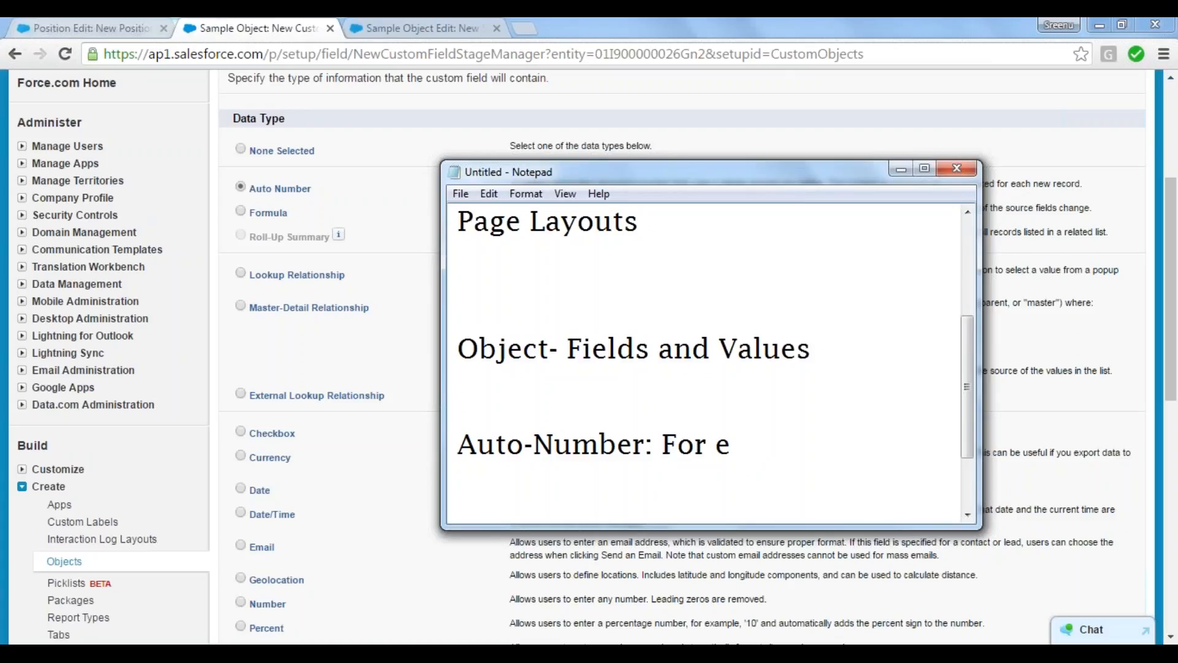
{"action": "type", "text": "very new record"}
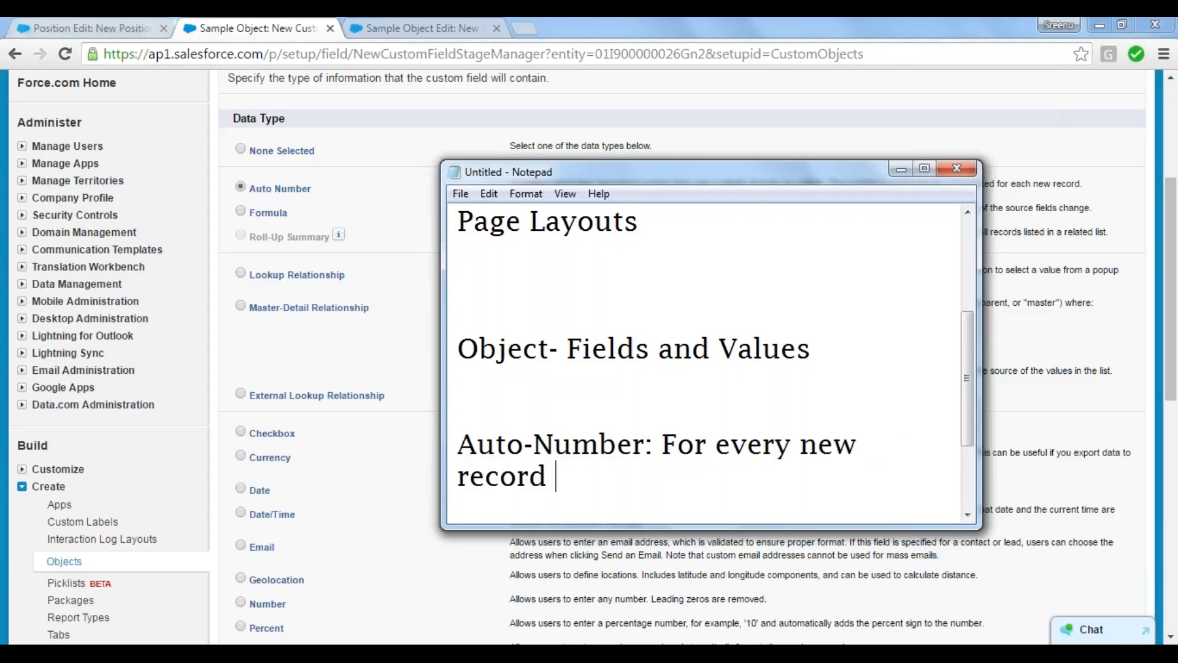
Step: Complete the Auto-Number note with "For every new record, it will auto-incremented by 1." and leave blank lines below it
{"action": "key", "text": "BackSpace"}
{"action": "type", "text": ","}
{"action": "type", "text": " it will"}
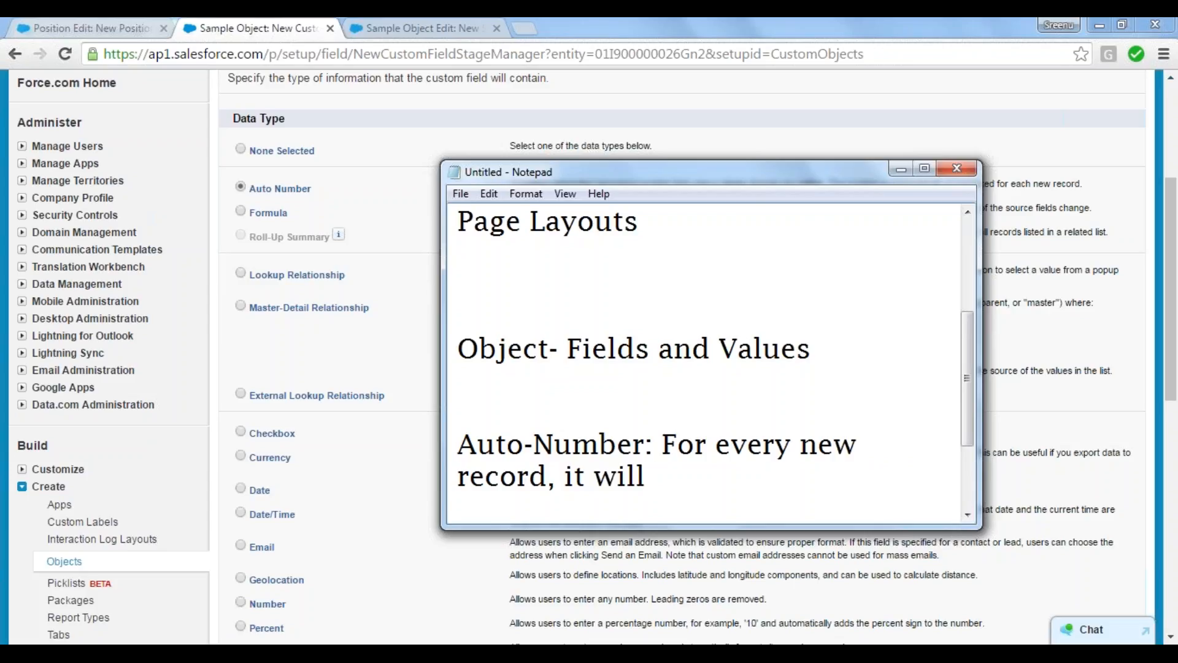
{"action": "type", "text": " auto-"}
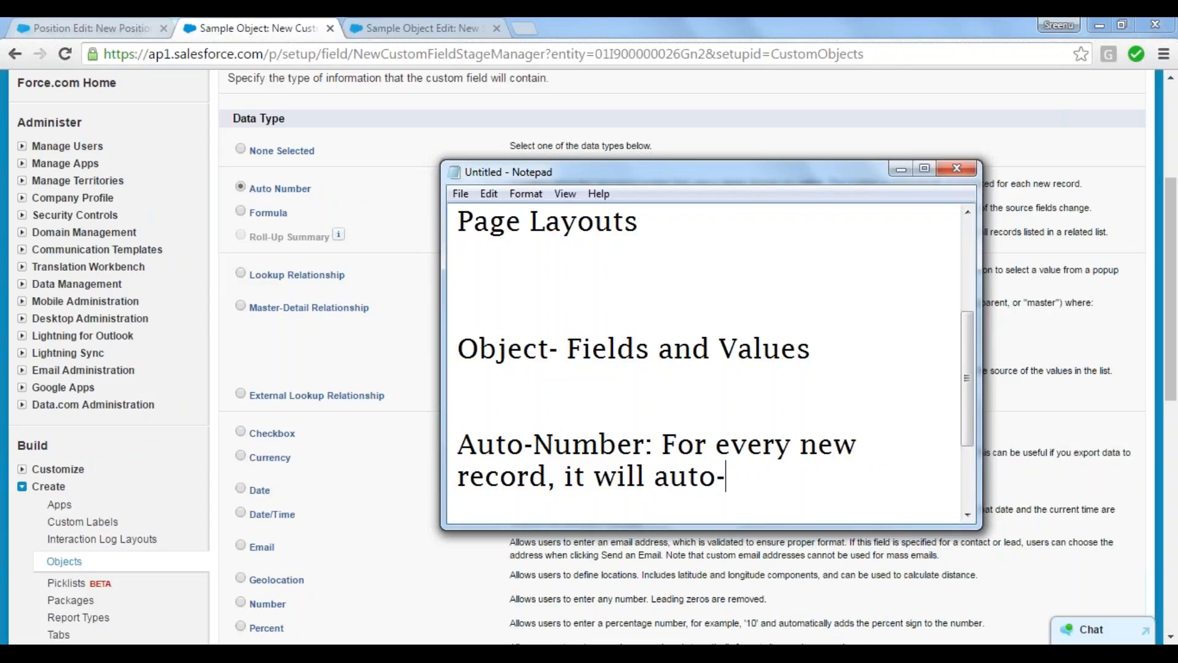
{"action": "type", "text": "incere"}
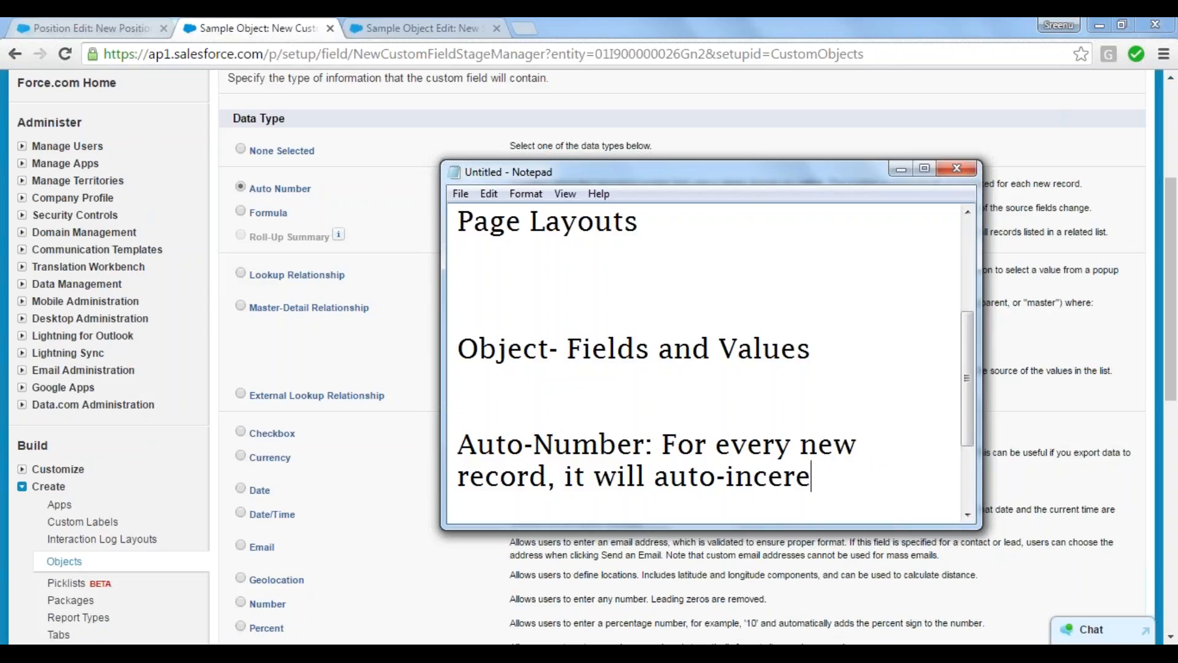
{"action": "key", "text": "BackSpace"}
{"action": "key", "text": "BackSpace"}
{"action": "key", "text": "BackSpace"}
{"action": "type", "text": "re"}
{"action": "type", "text": "mne"}
{"action": "key", "text": "BackSpace"}
{"action": "key", "text": "BackSpace"}
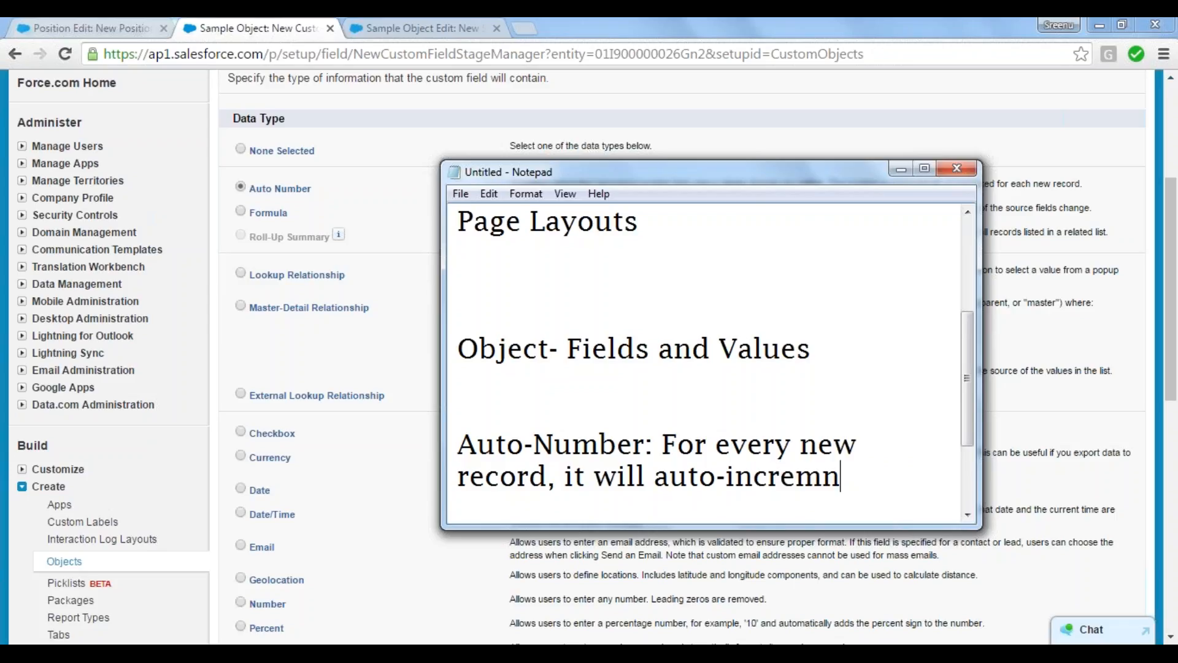
{"action": "type", "text": "em"}
{"action": "key", "text": "BackSpace"}
{"action": "type", "text": "nted by 1."}
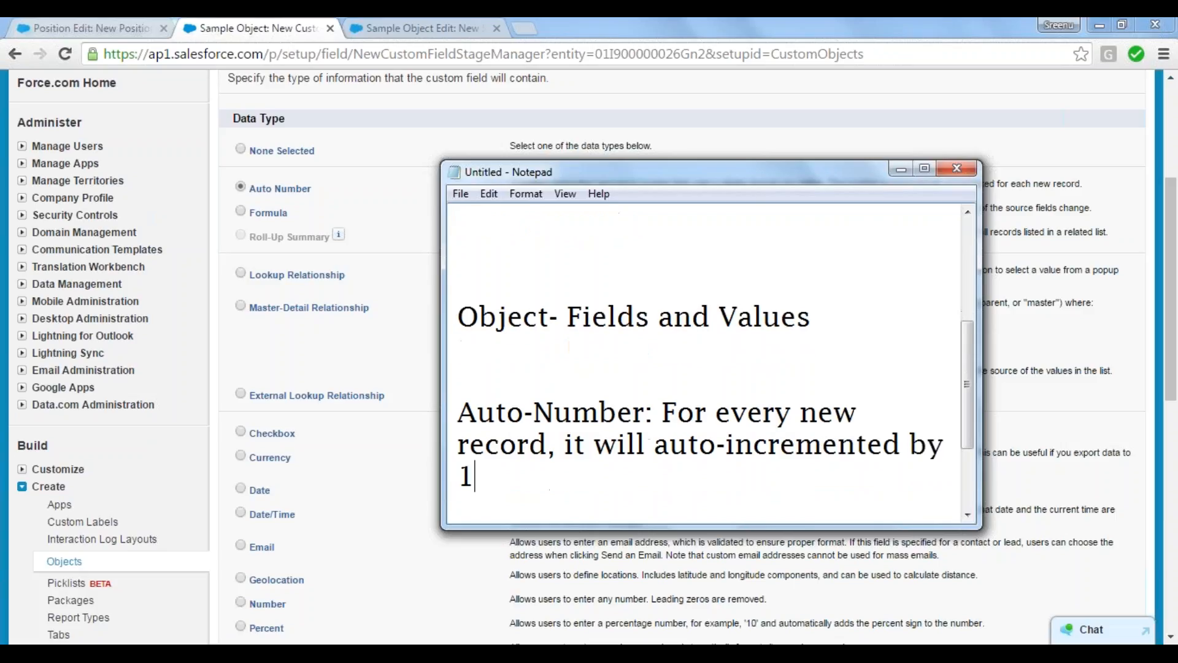
{"action": "key", "text": "Return"}
{"action": "key", "text": "Return"}
{"action": "key", "text": "Return"}
{"action": "key", "text": "Return"}
{"action": "key", "text": "Return"}
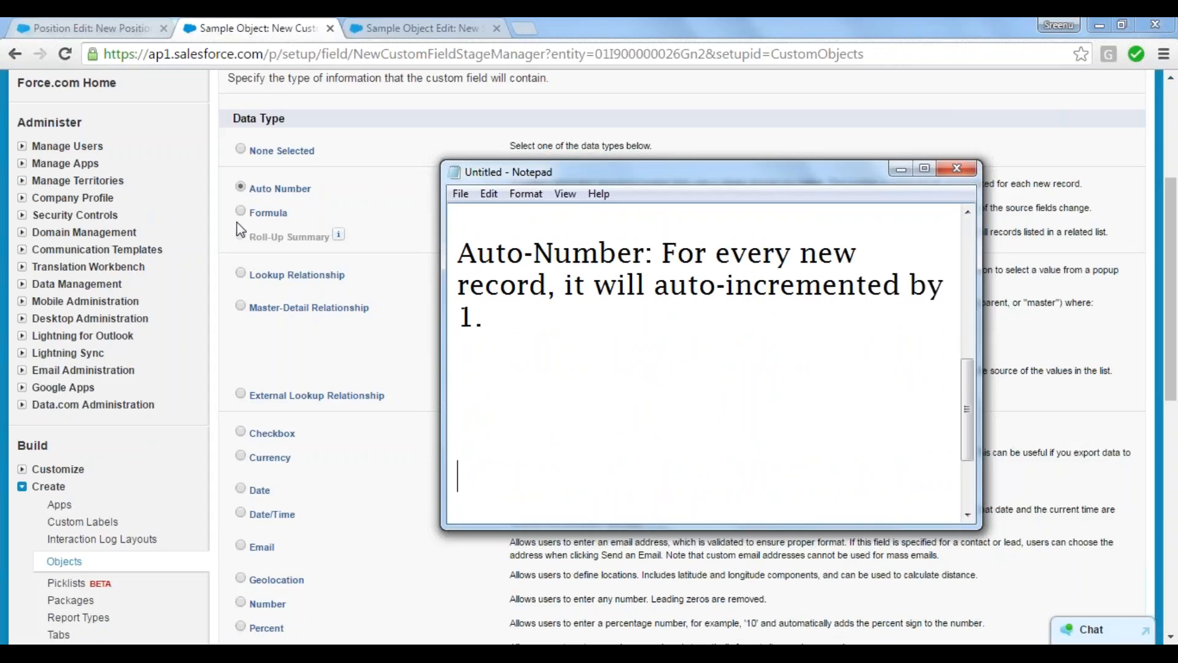
Step: Review the remaining data types for Sample Object's new field and examine the Required Languages checkboxes on the New Position form
{"action": "left_click", "coordinate": [216, 228]}
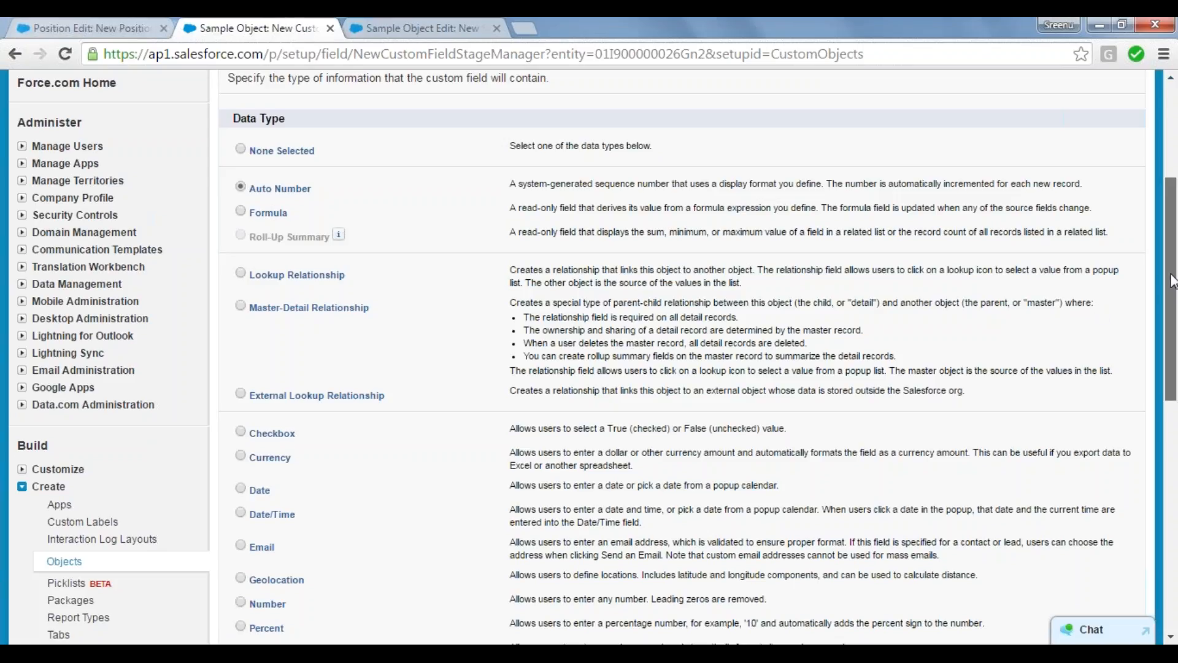
{"action": "left_click_drag", "start_coordinate": [1175, 289], "coordinate": [1169, 408]}
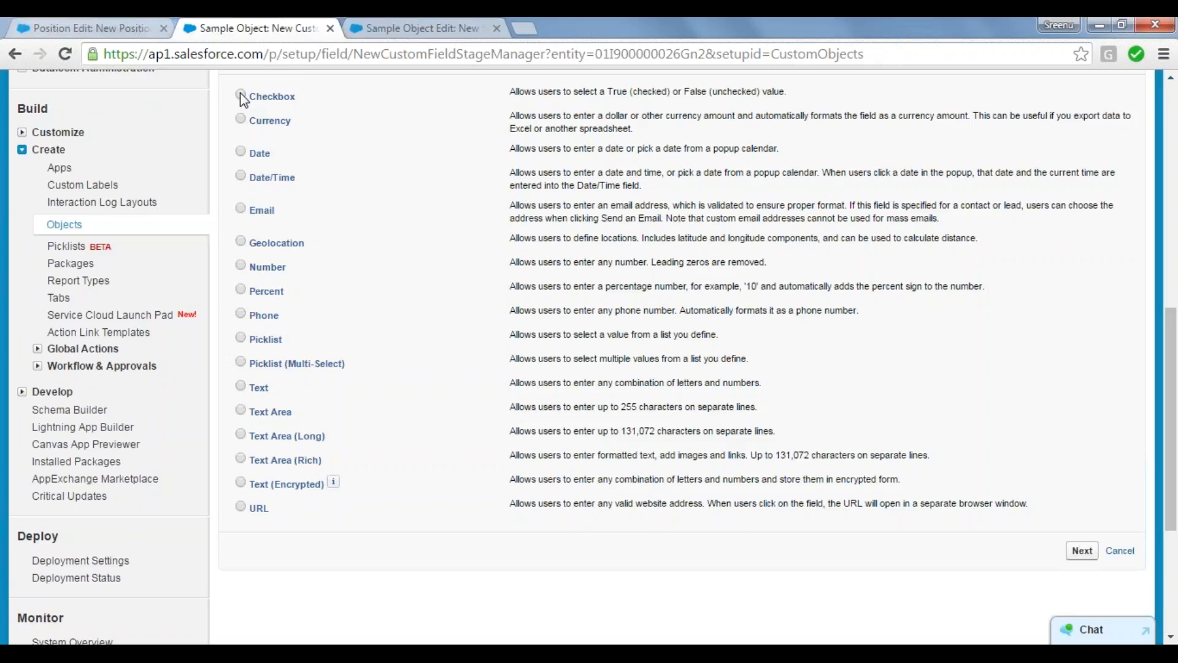
{"action": "left_click", "coordinate": [84, 26]}
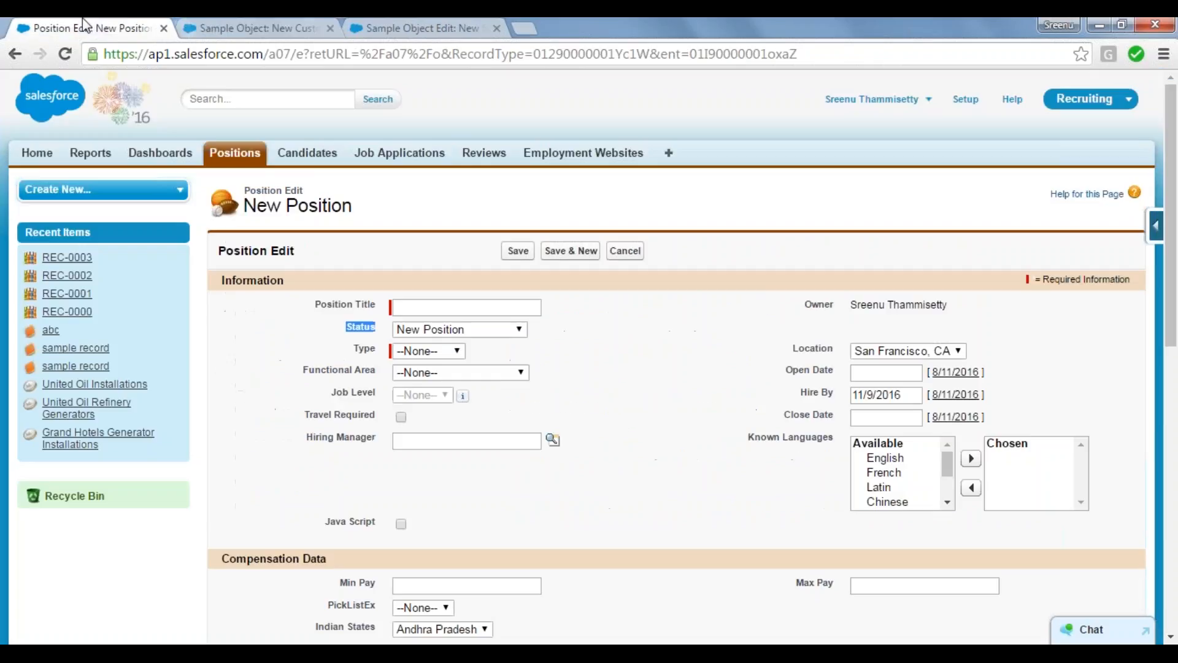
{"action": "left_click_drag", "start_coordinate": [1175, 195], "coordinate": [1177, 559]}
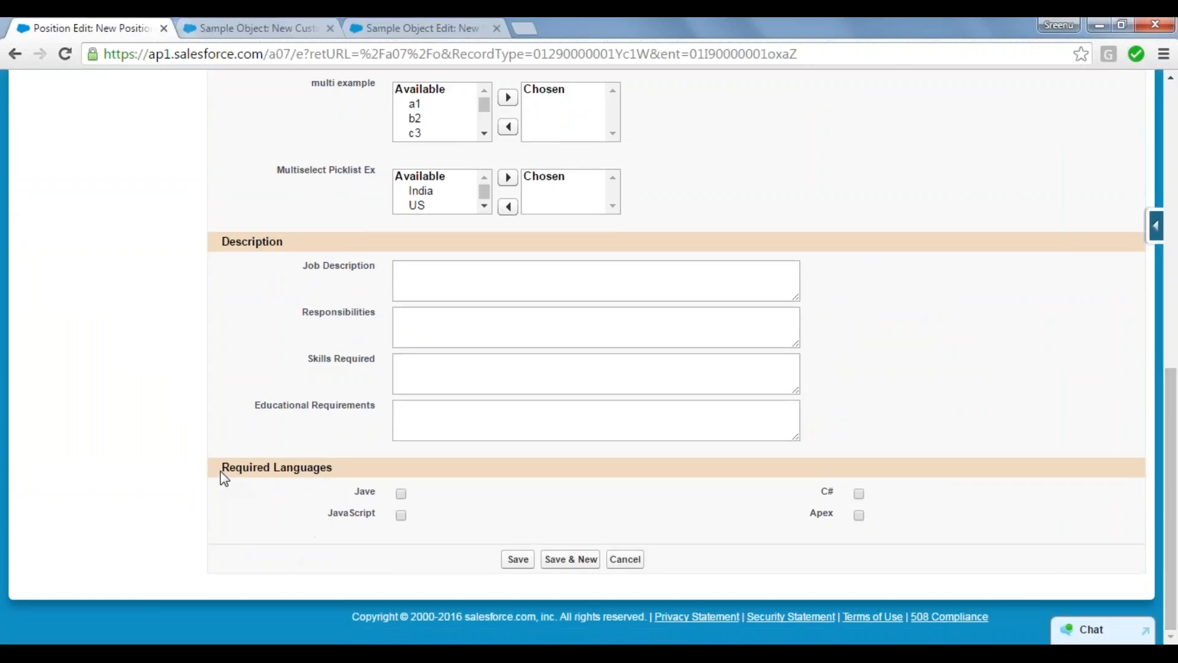
{"action": "left_click_drag", "start_coordinate": [220, 467], "coordinate": [297, 505]}
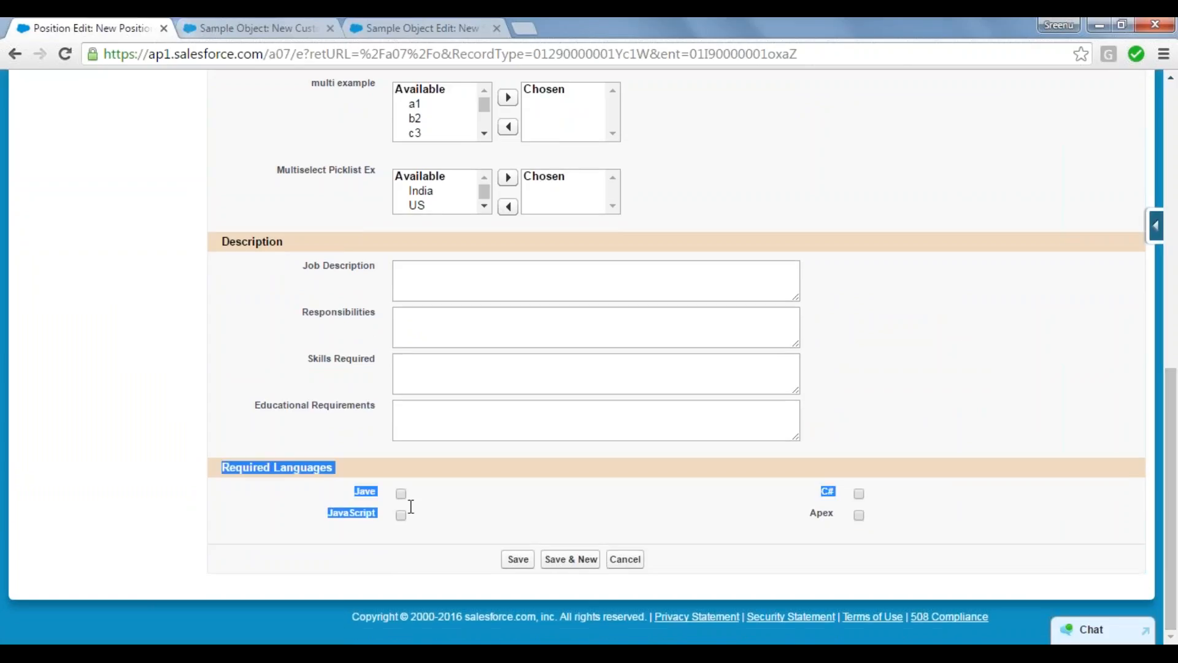
{"action": "left_click", "coordinate": [297, 505]}
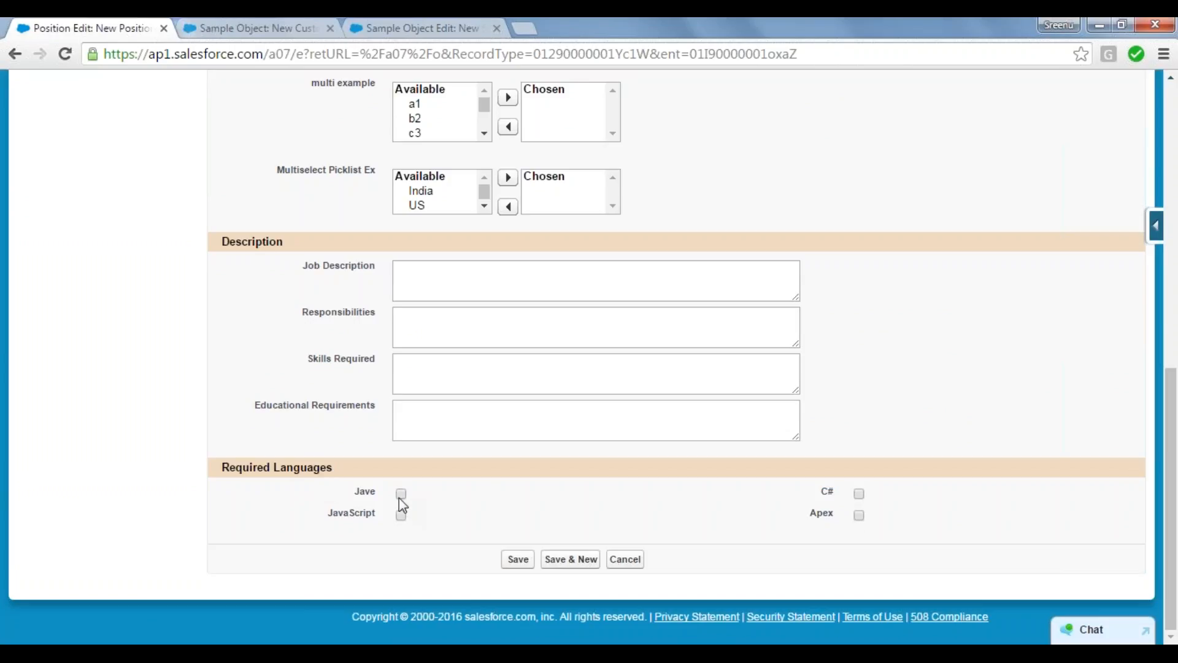
Step: Try the Jave and C# checkboxes under Required Languages, and return to Sample Object's new custom field page
{"action": "left_click", "coordinate": [861, 494]}
{"action": "left_click", "coordinate": [402, 495]}
{"action": "left_click", "coordinate": [859, 495]}
{"action": "left_click", "coordinate": [263, 29]}
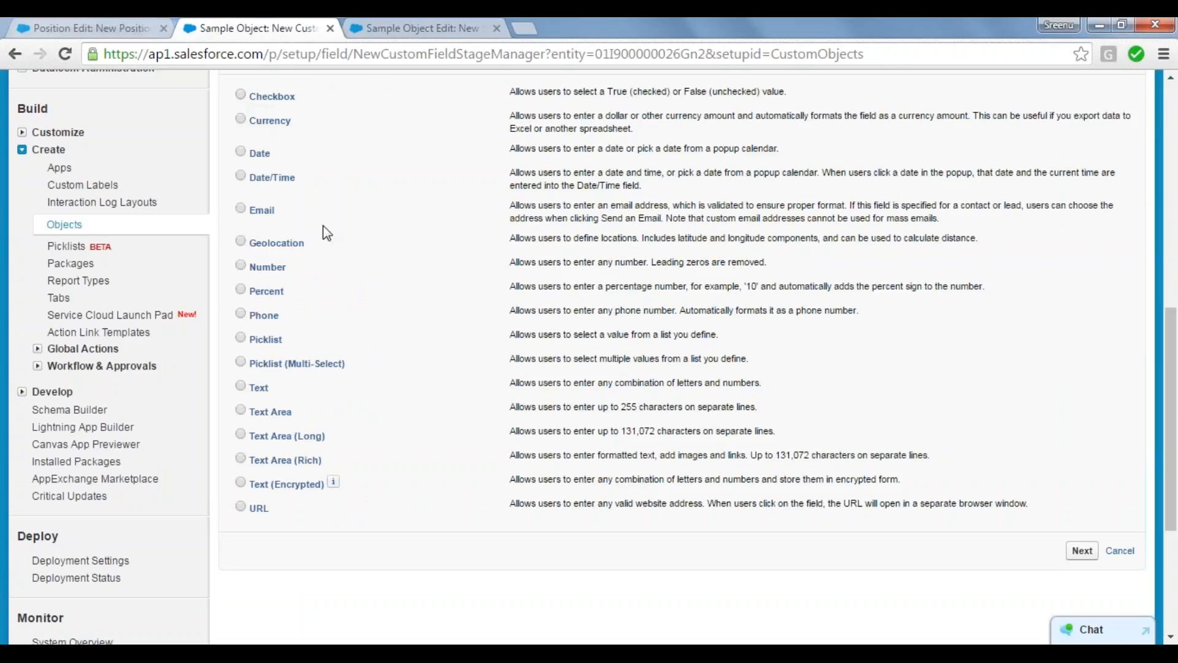
Step: Switch to the Notepad notes and add "Checkbox: Uses for beautification of the form" below the Auto-Number entry
{"action": "mouse_move", "coordinate": [355, 610]}
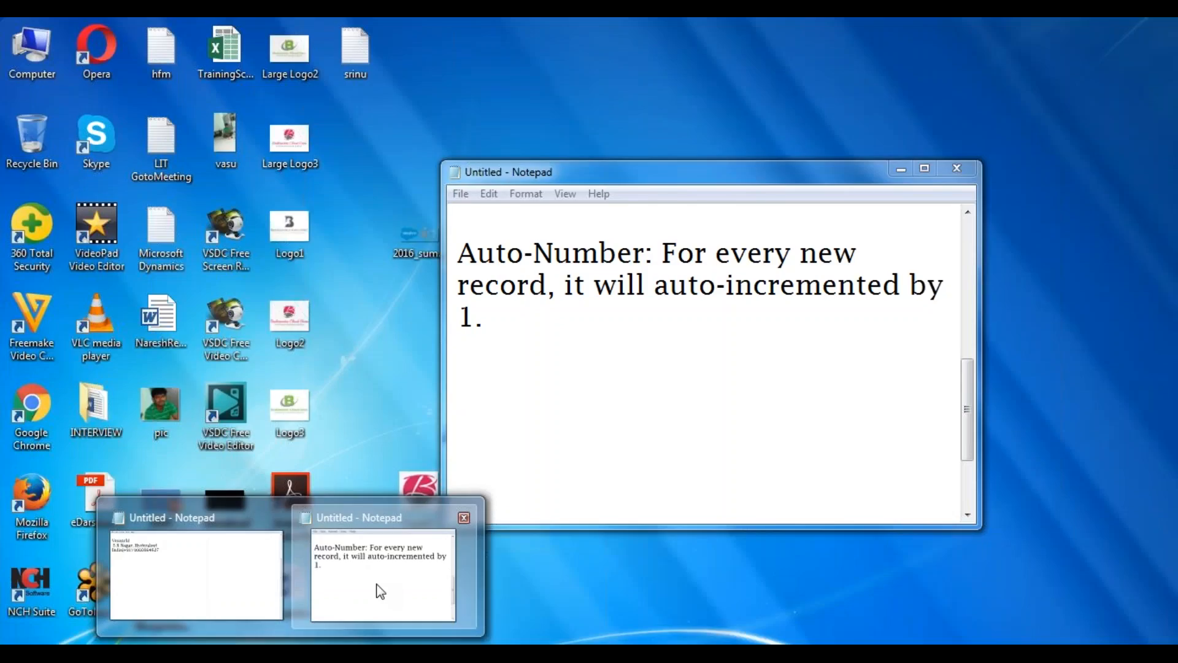
{"action": "left_click", "coordinate": [381, 589]}
{"action": "key", "text": "Up"}
{"action": "key", "text": "Up"}
{"action": "key", "text": "Up"}
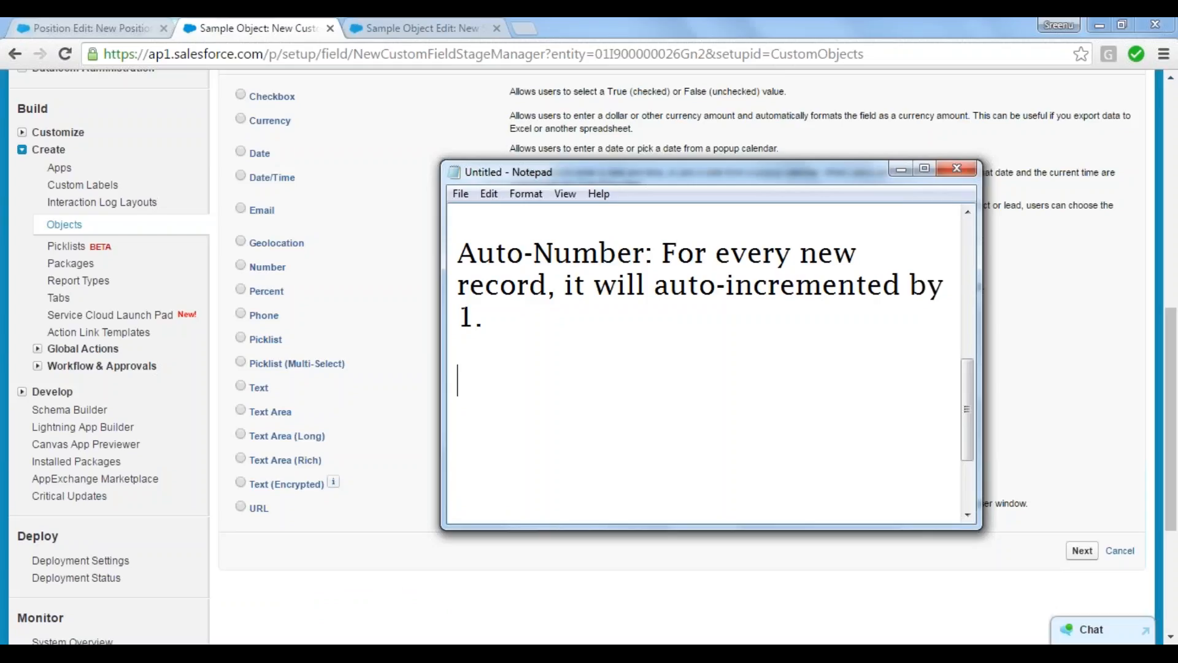
{"action": "type", "text": "Check"}
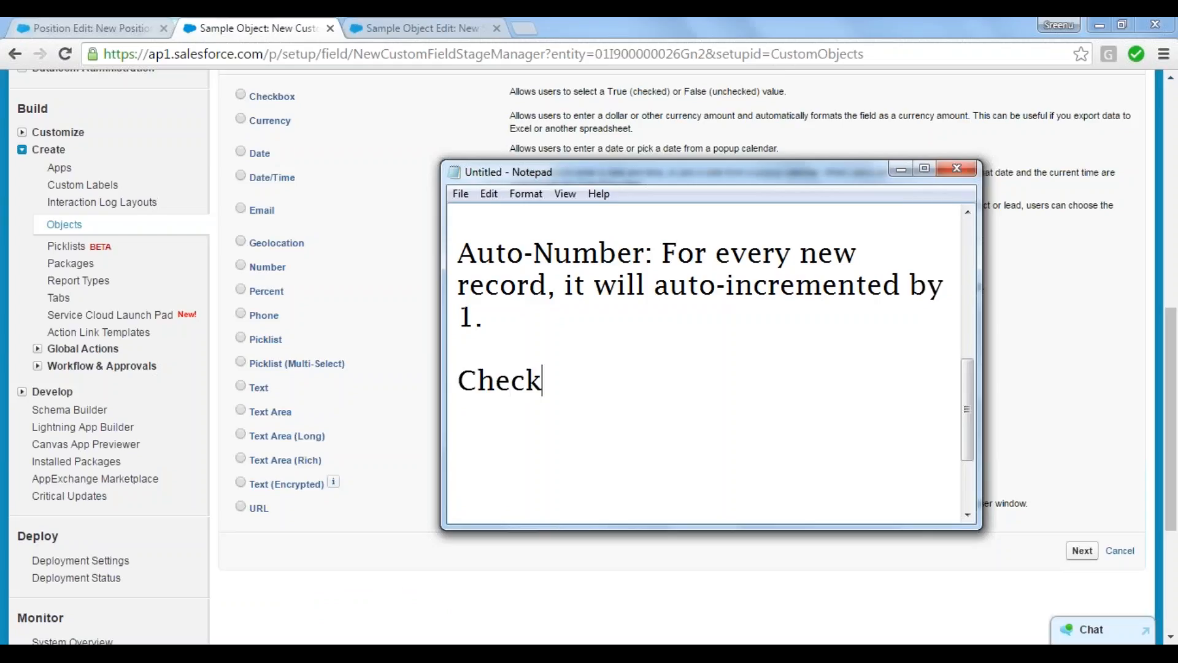
{"action": "type", "text": "box: Uses "}
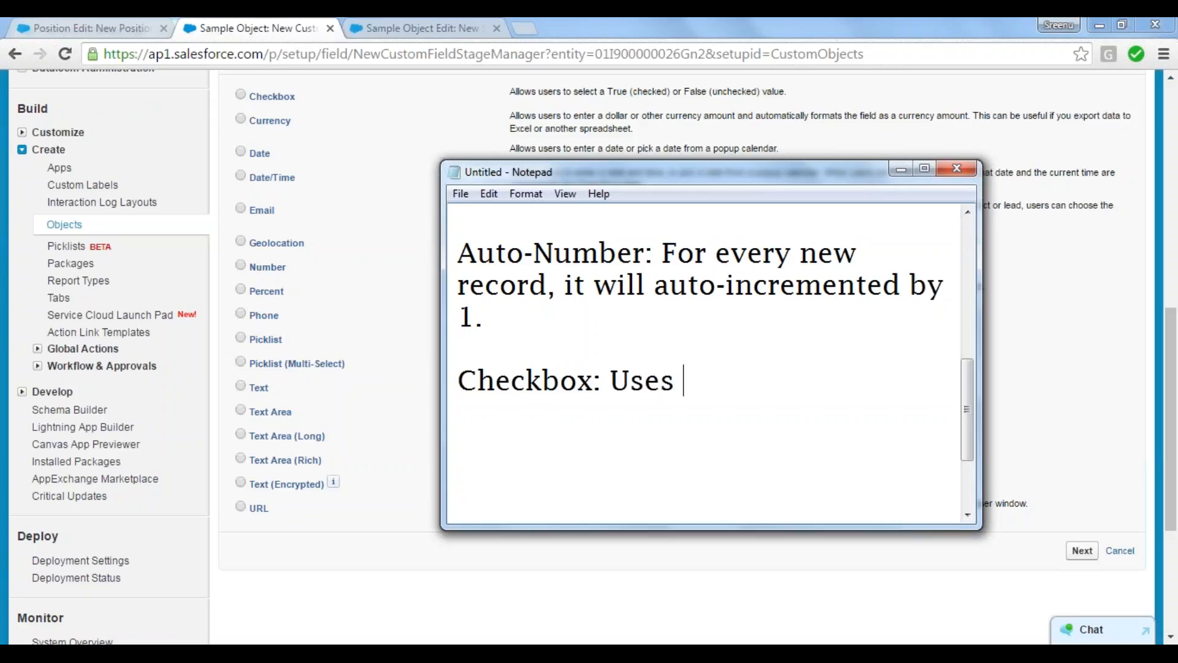
{"action": "type", "text": "for bea"}
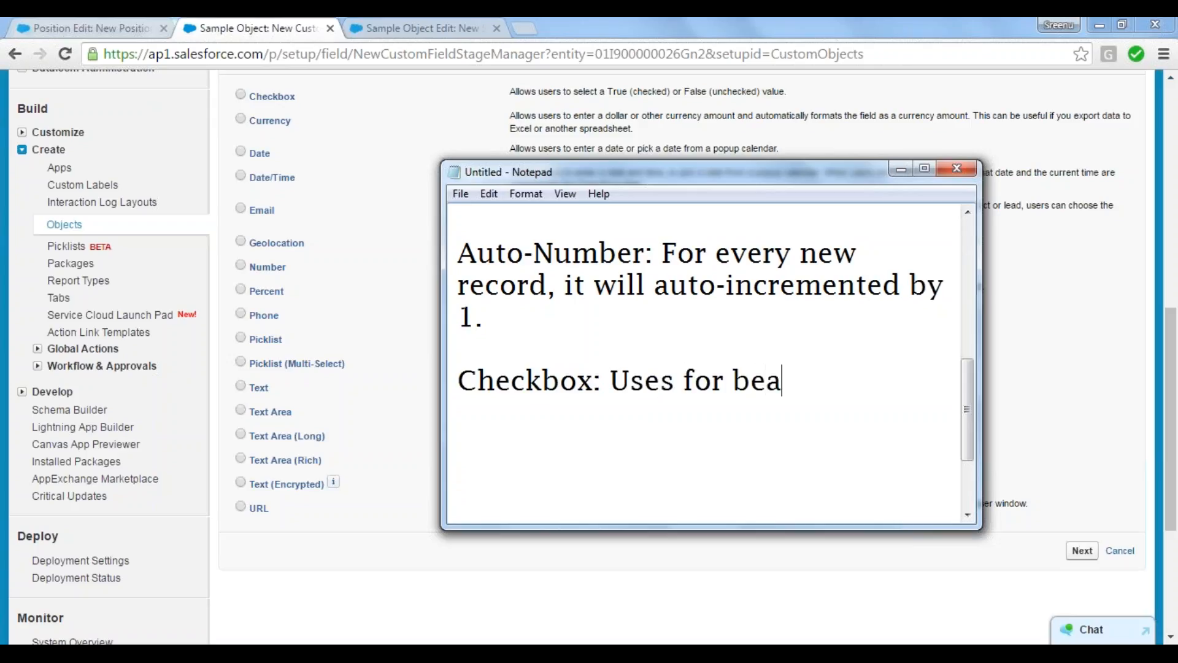
{"action": "type", "text": "utificatio"}
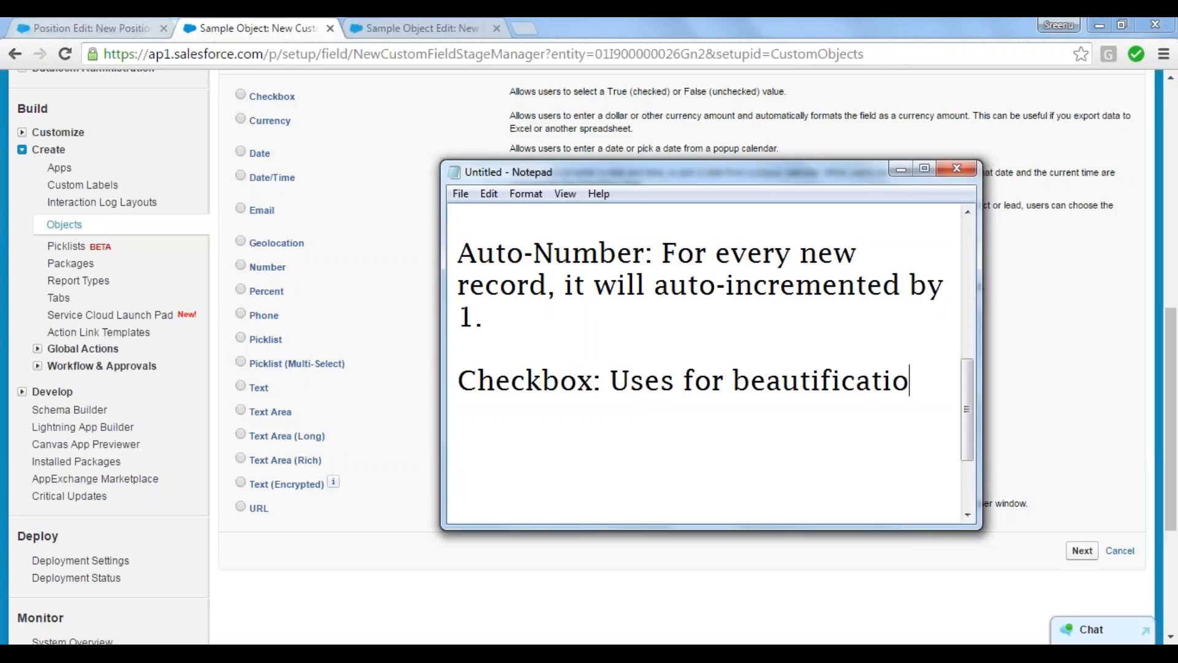
{"action": "type", "text": "n of the "}
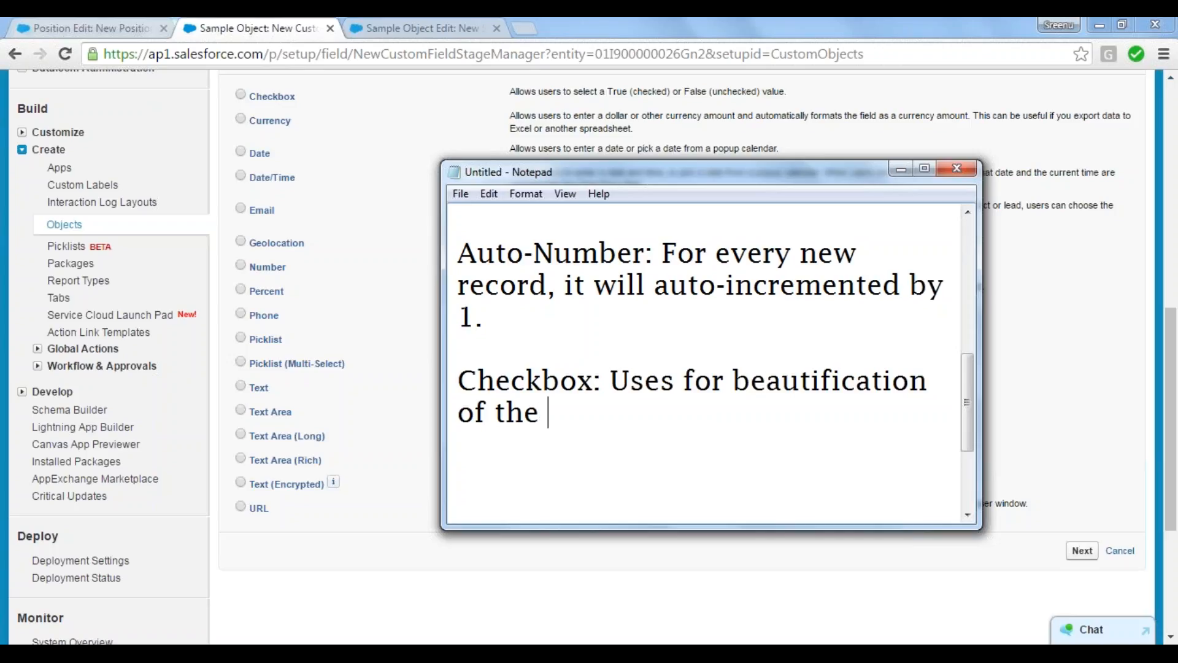
{"action": "type", "text": "form"}
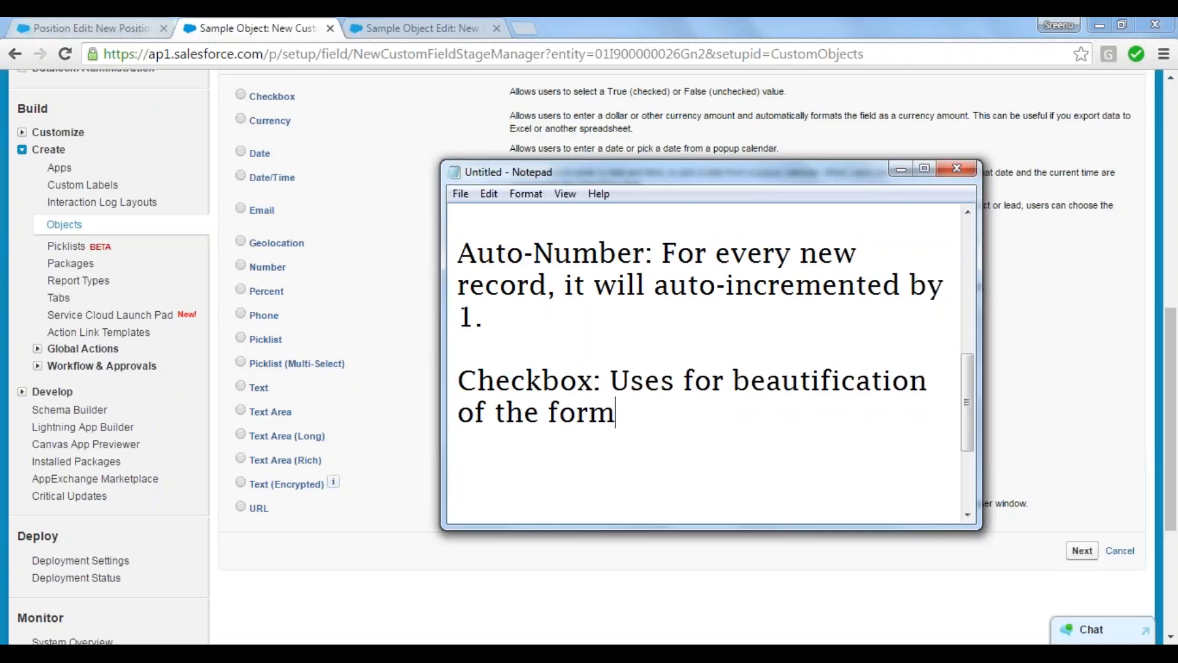
Step: Continue the Checkbox note on a new line with "and to build formula fields." and return to the data type list
{"action": "key", "text": "Return"}
{"action": "type", "text": "or"}
{"action": "key", "text": "BackSpace"}
{"action": "key", "text": "BackSpace"}
{"action": "key", "text": "BackSpace"}
{"action": "type", "text": "and"}
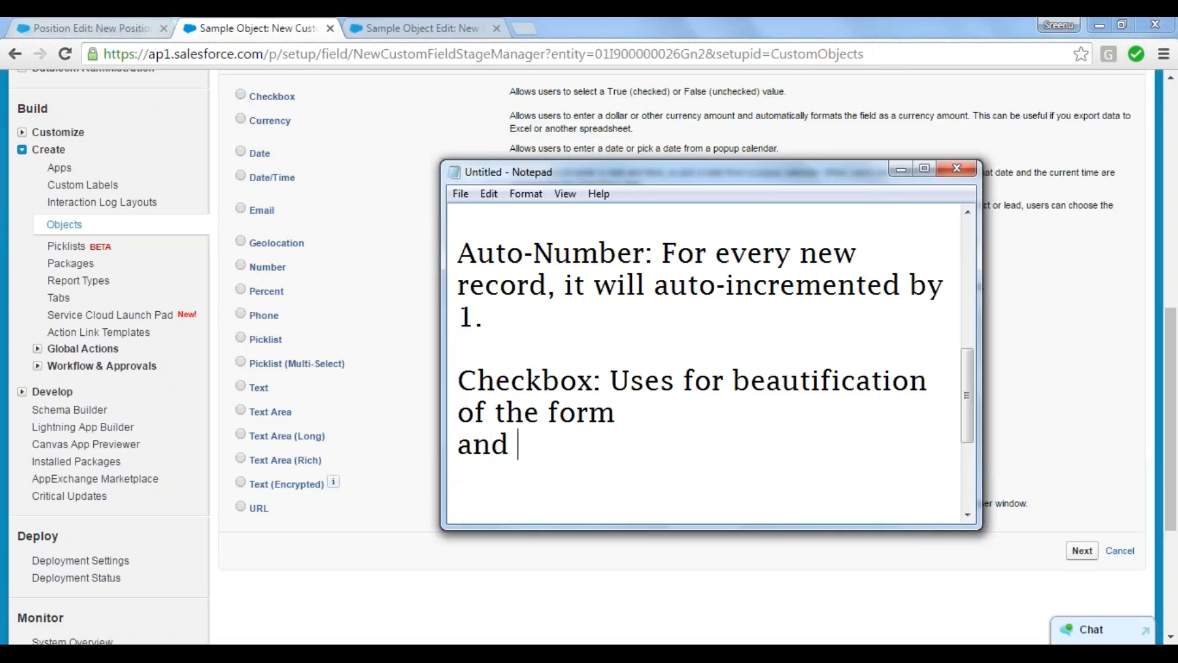
{"action": "type", "text": " to buil"}
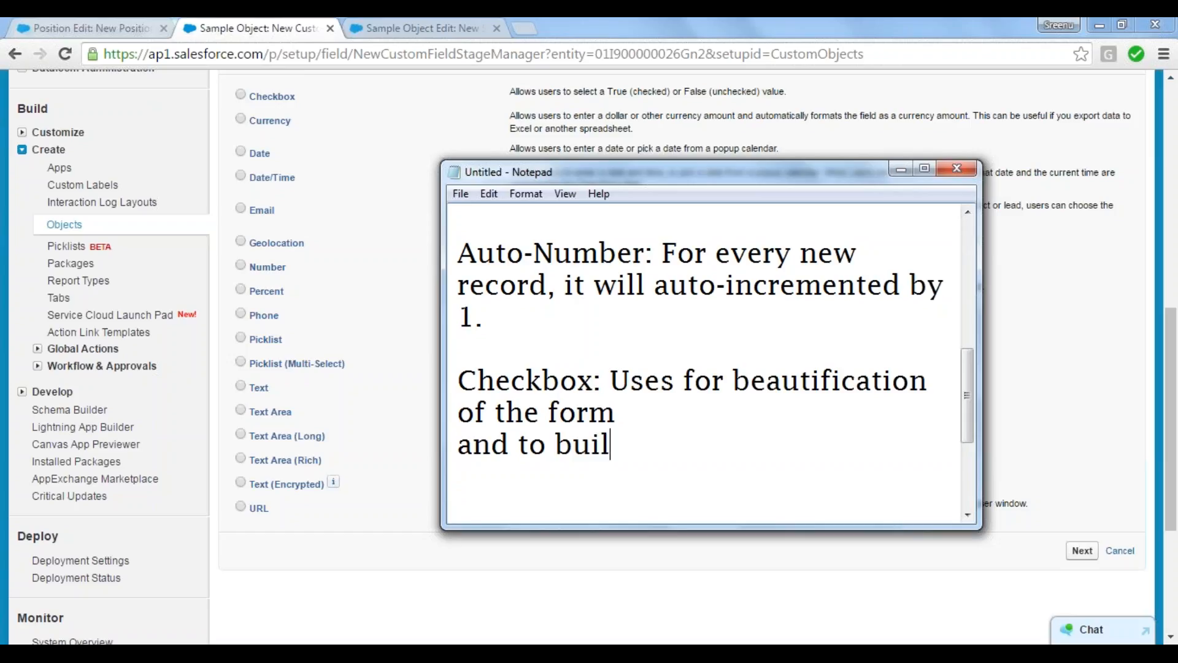
{"action": "type", "text": "d formul"}
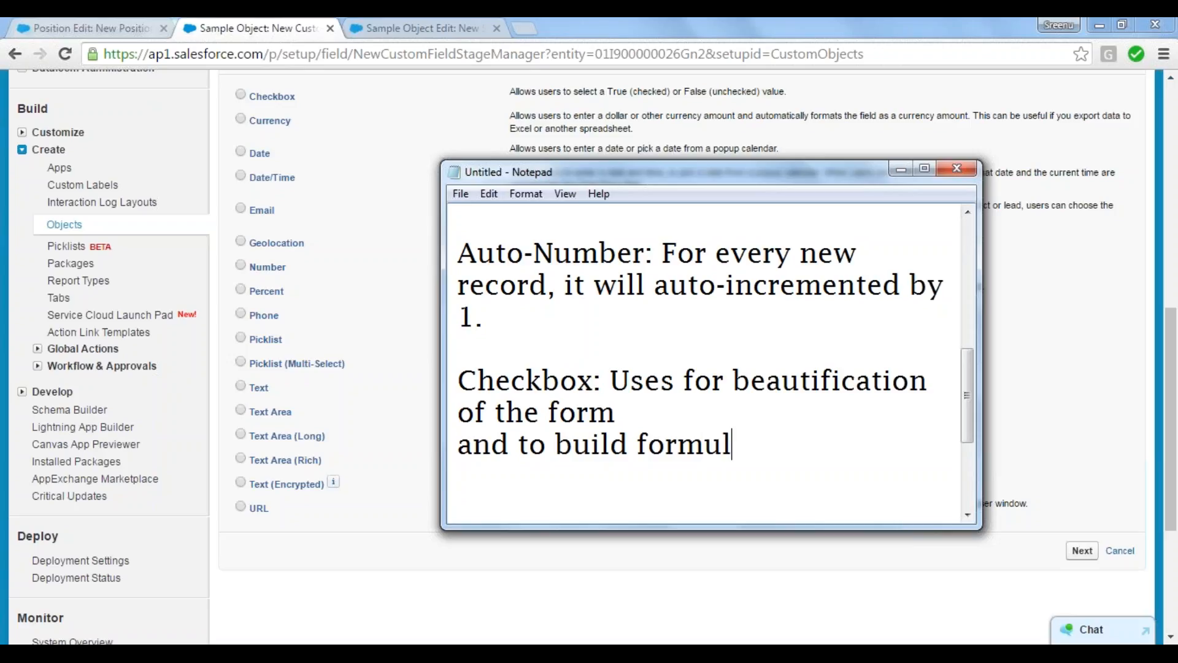
{"action": "type", "text": "a fields"}
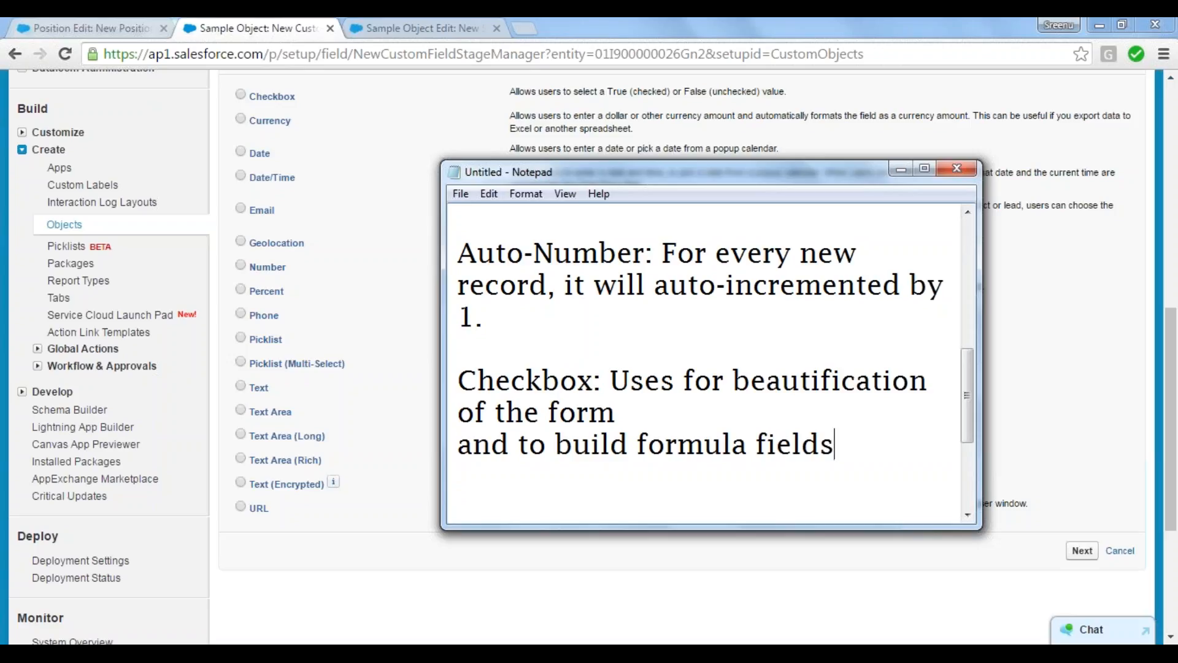
{"action": "type", "text": "."}
{"action": "left_click", "coordinate": [222, 350]}
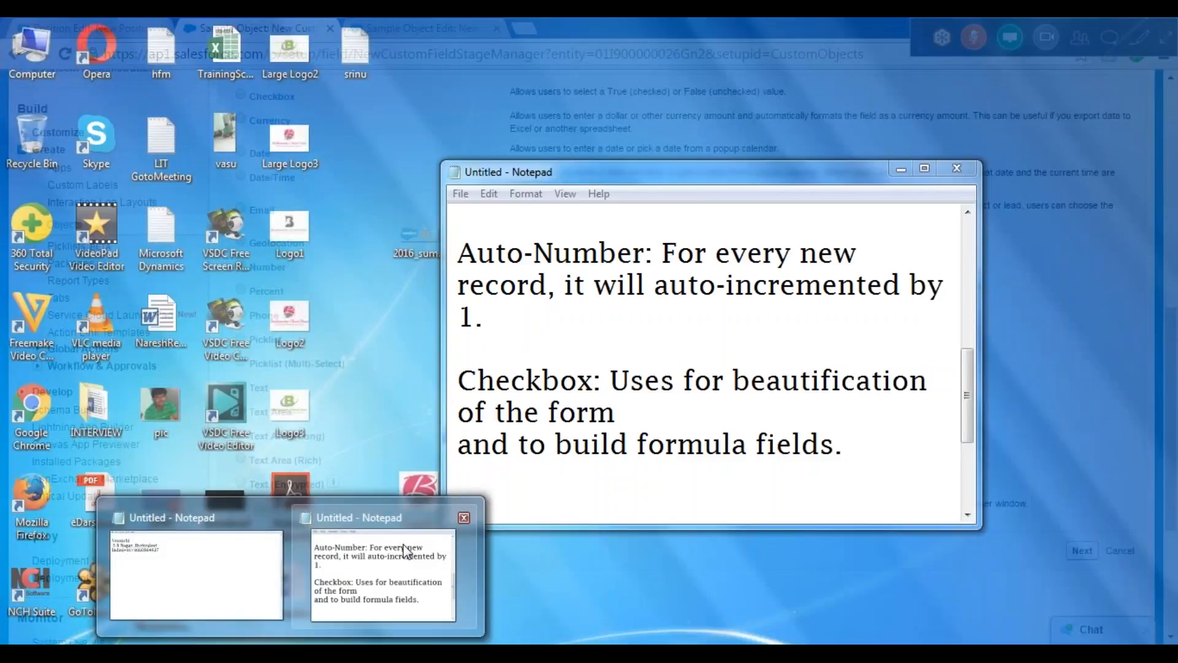
Step: Switch to the Notepad notes and start a new "Currency:" entry below the Checkbox note, separated by a blank line
{"action": "left_click", "coordinate": [389, 568]}
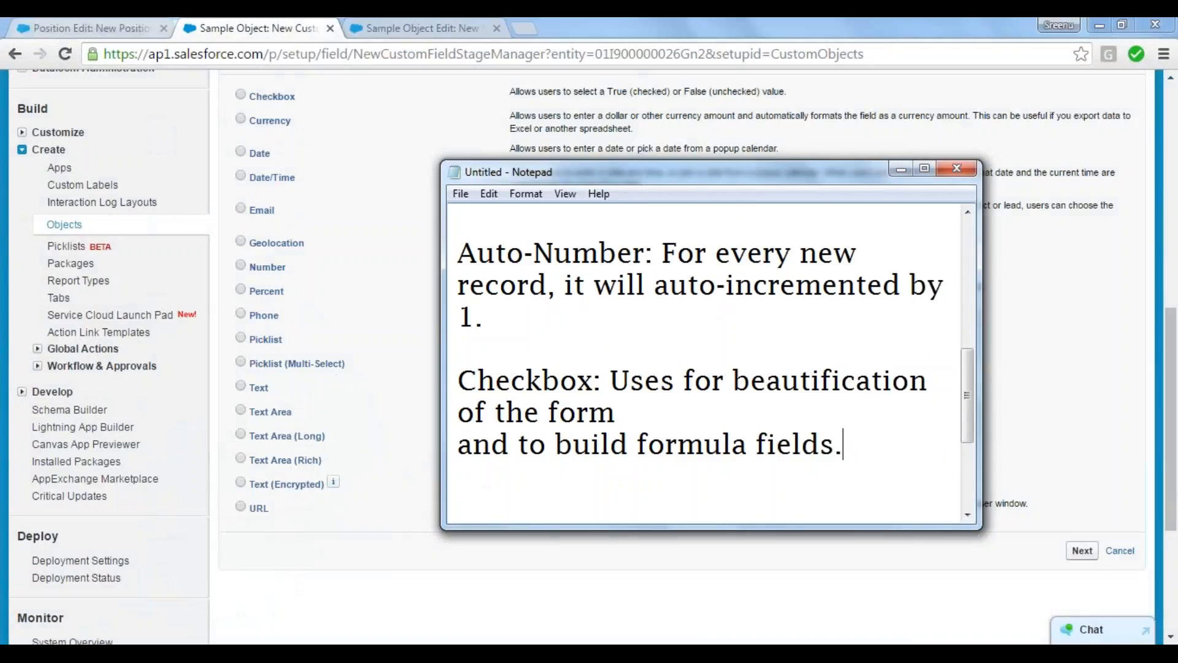
{"action": "key", "text": "Return"}
{"action": "key", "text": "Return"}
{"action": "key", "text": "Return"}
{"action": "key", "text": "Return"}
{"action": "key", "text": "BackSpace"}
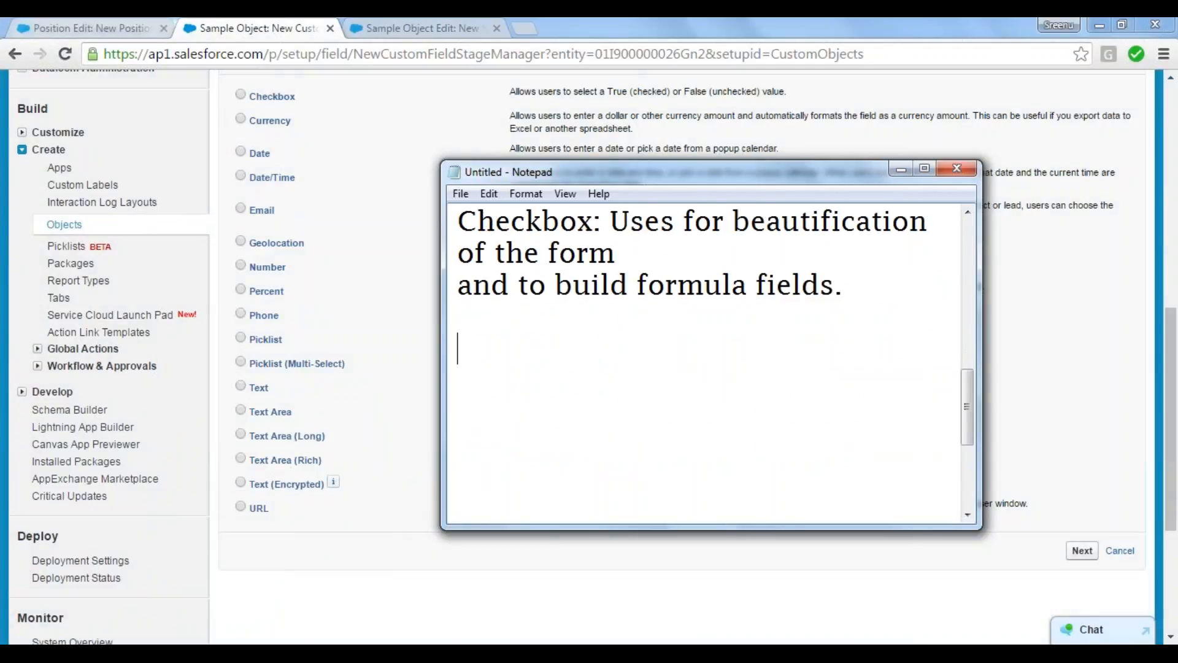
{"action": "type", "text": "Currency: "}
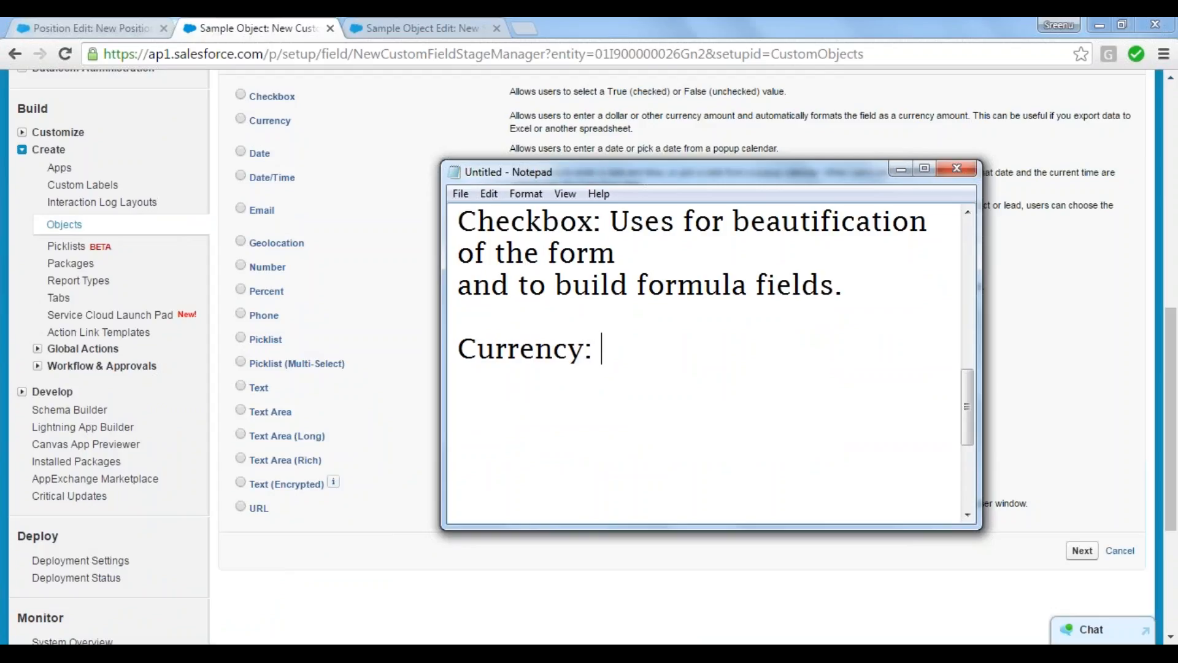
{"action": "type", "text": "Values"}
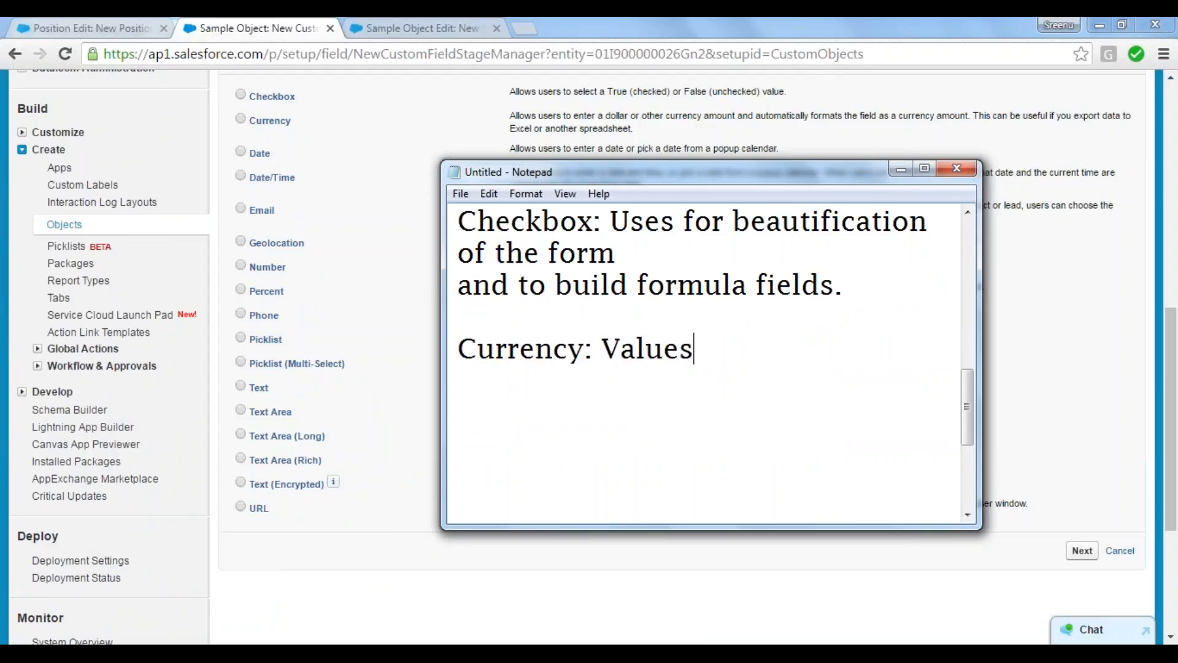
{"action": "type", "text": " enter"}
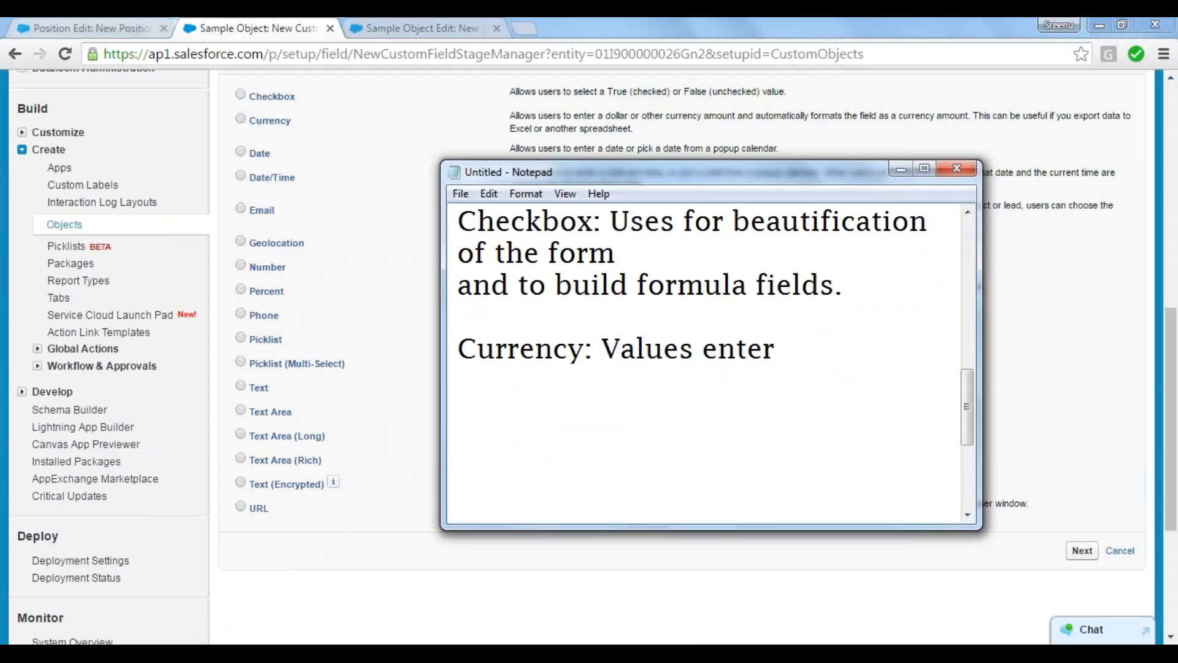
{"action": "type", "text": "ed wil"}
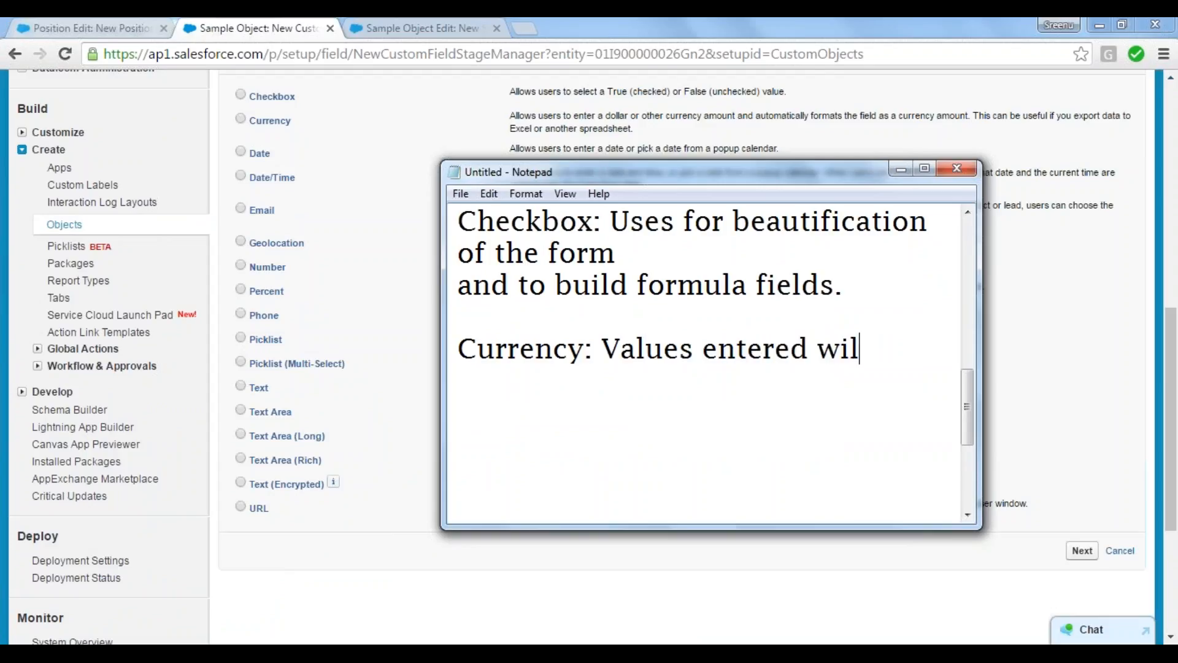
{"action": "type", "text": "l be pre"}
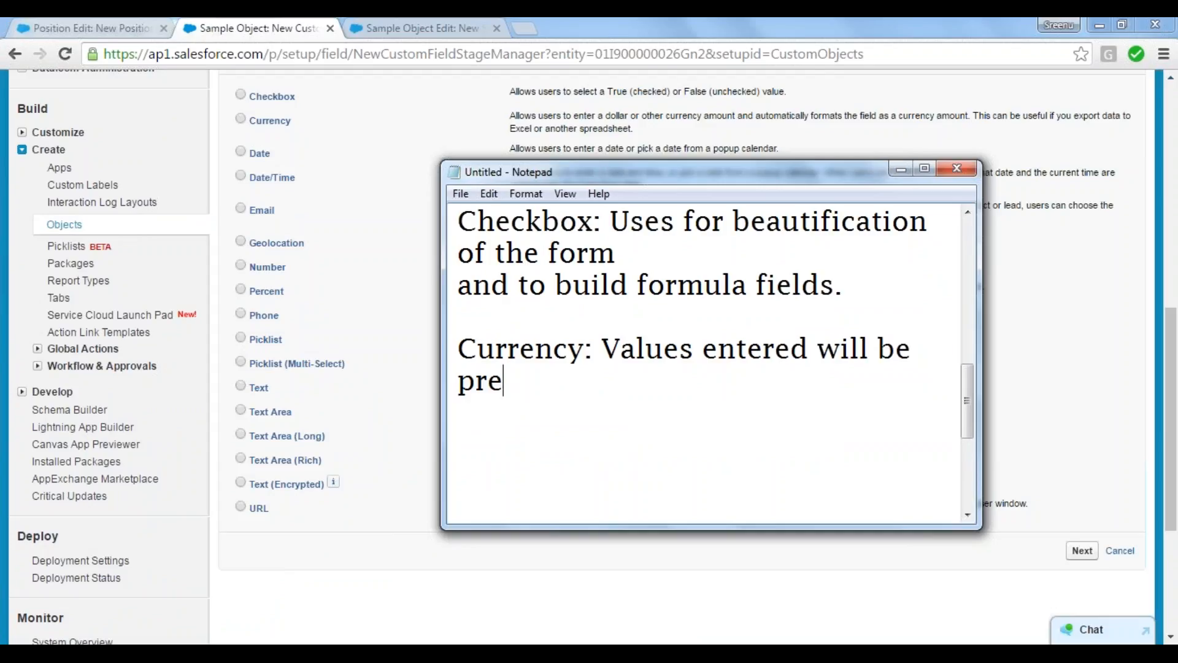
{"action": "type", "text": "fixed with"}
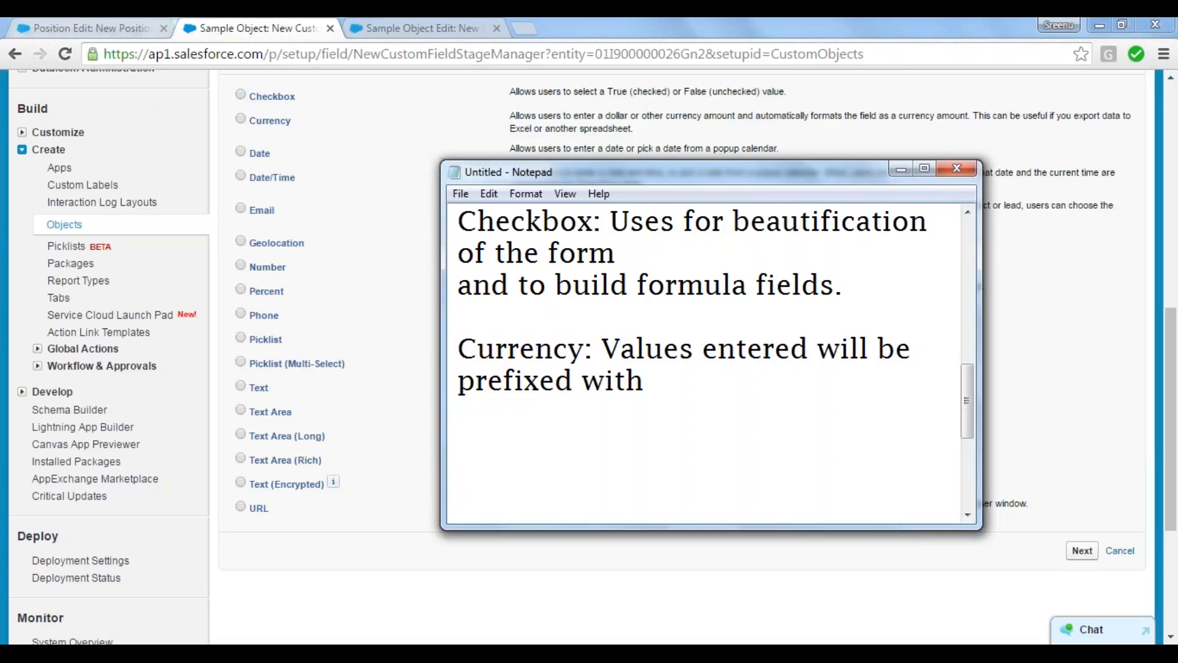
{"action": "type", "text": " $."}
Step: Add the line "It allows decimal values." to the Currency note
{"action": "key", "text": "Return"}
{"action": "type", "text": "It wi"}
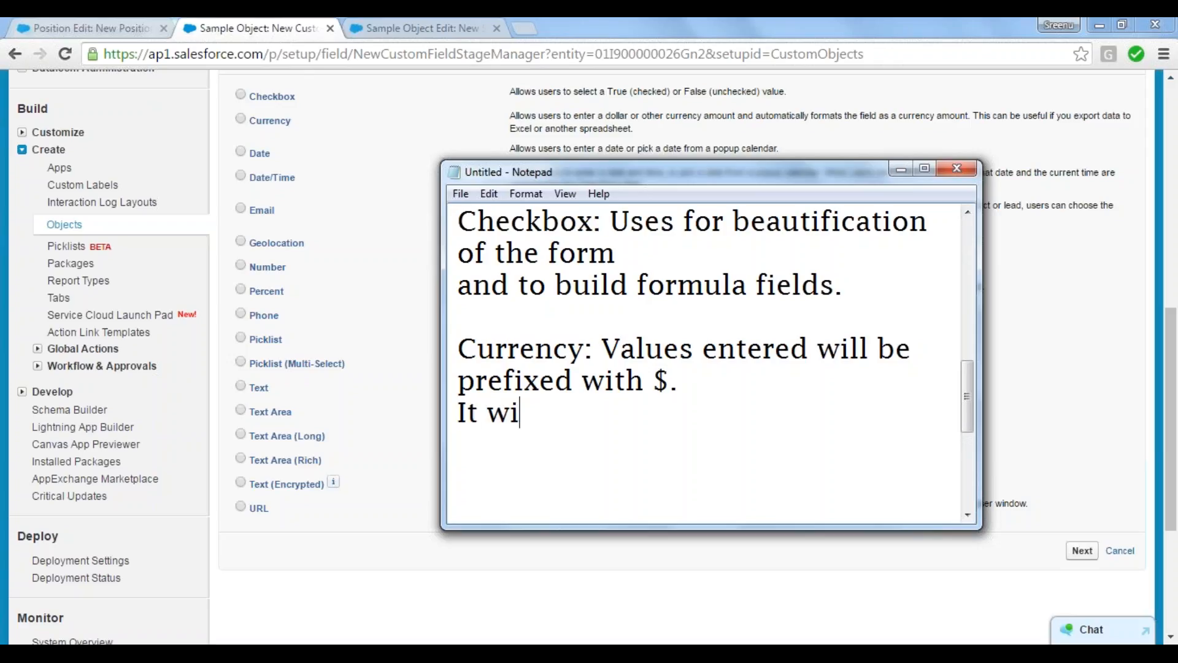
{"action": "key", "text": "BackSpace"}
{"action": "key", "text": "BackSpace"}
{"action": "type", "text": "allows "}
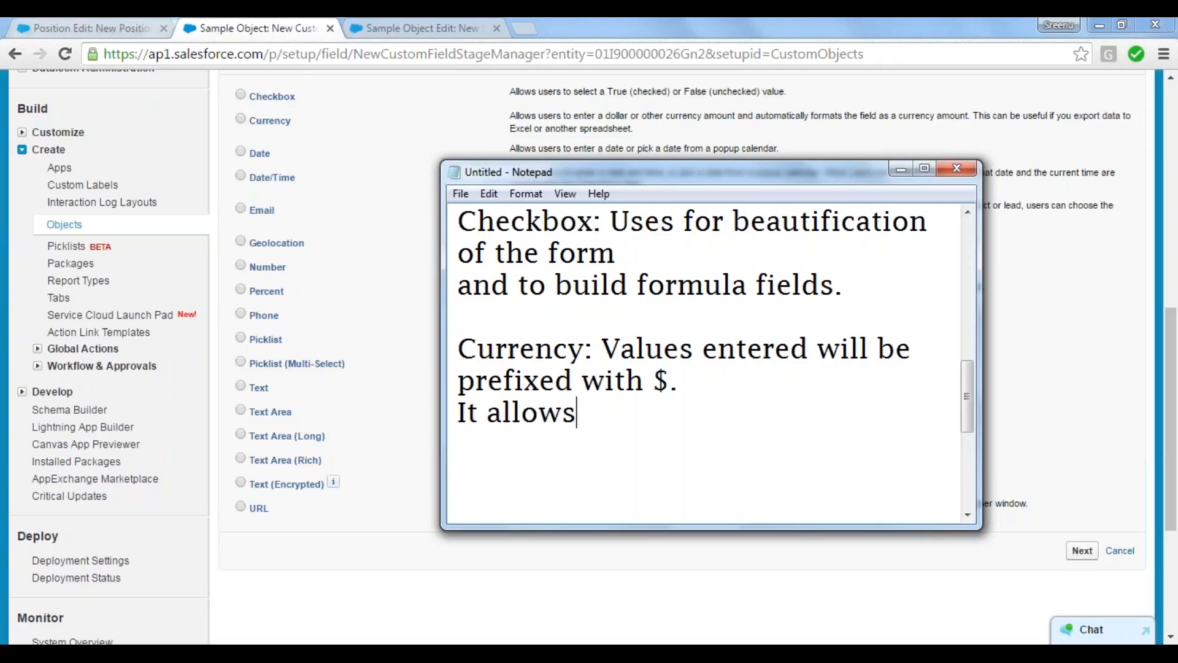
{"action": "type", "text": "dec"}
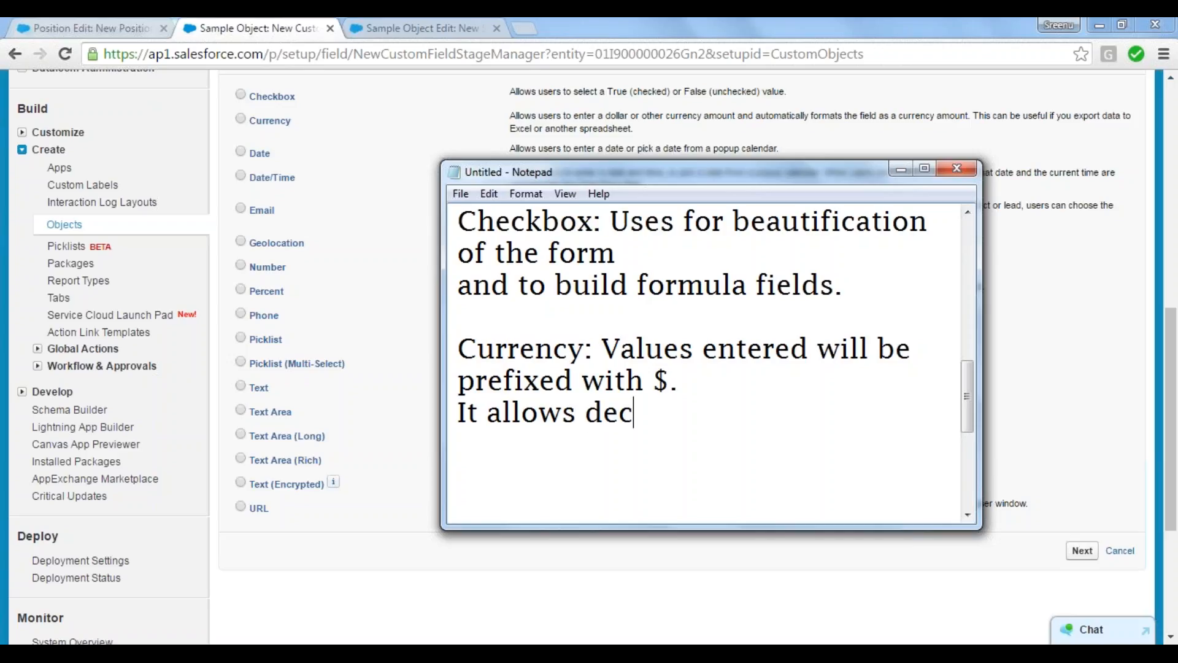
{"action": "type", "text": "imal "}
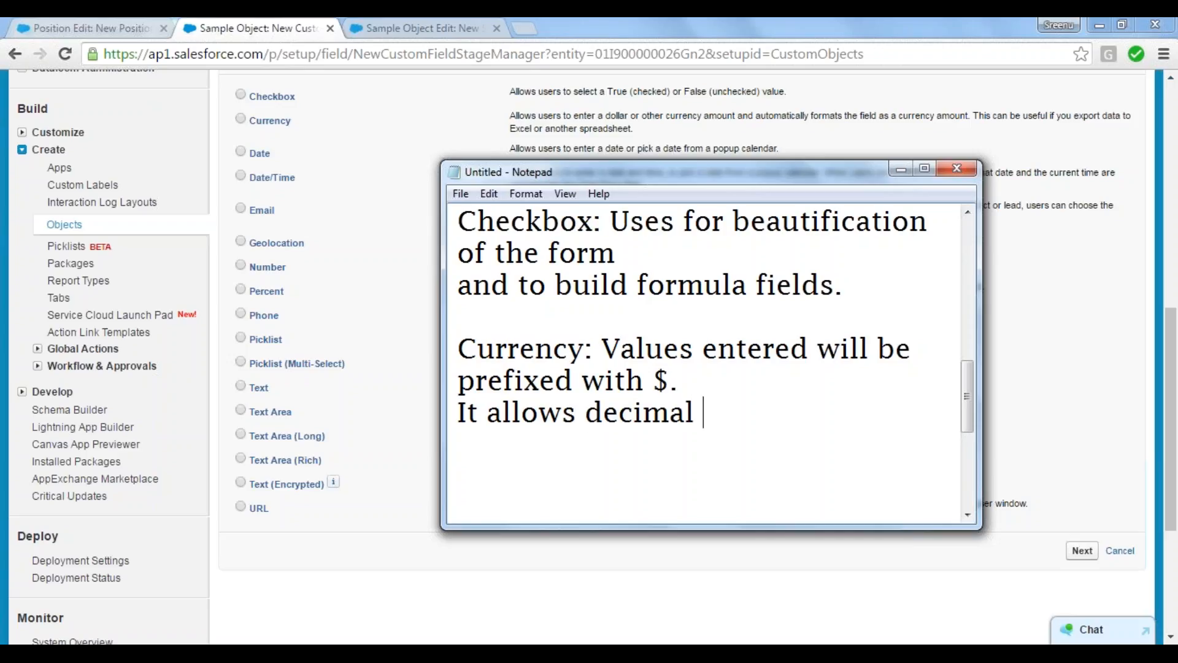
{"action": "type", "text": "val"}
{"action": "type", "text": "ues."}
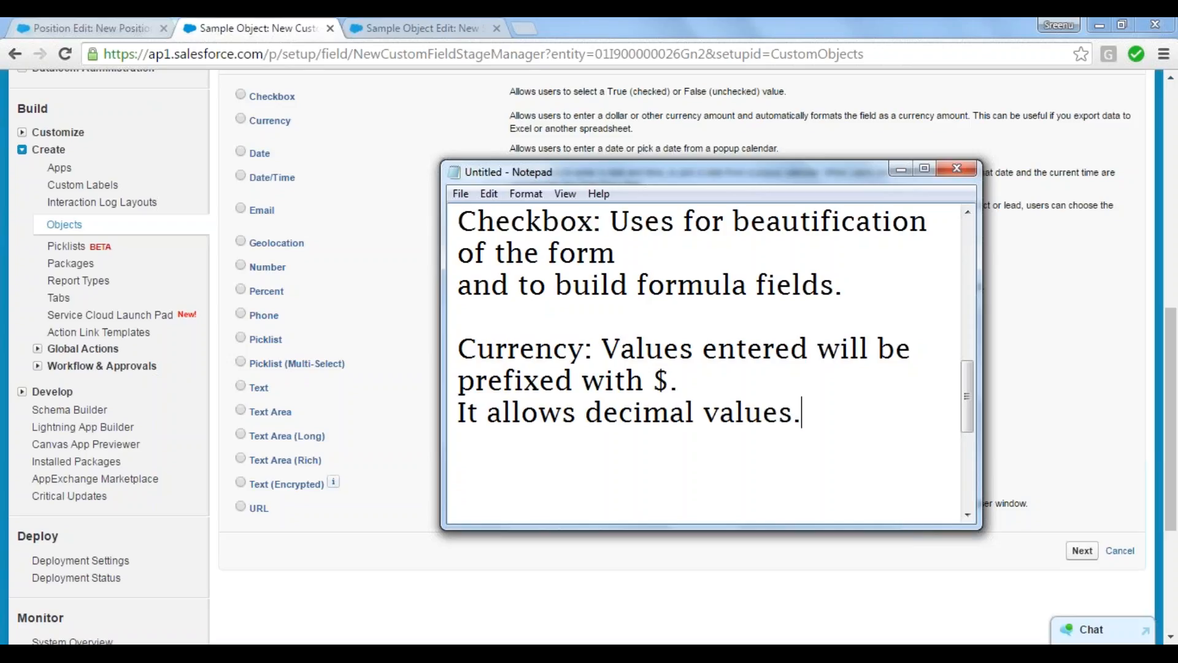
Step: Add a new line reading "Max. length is 18." to the Currency note
{"action": "key", "text": "Return"}
{"action": "type", "text": "MA"}
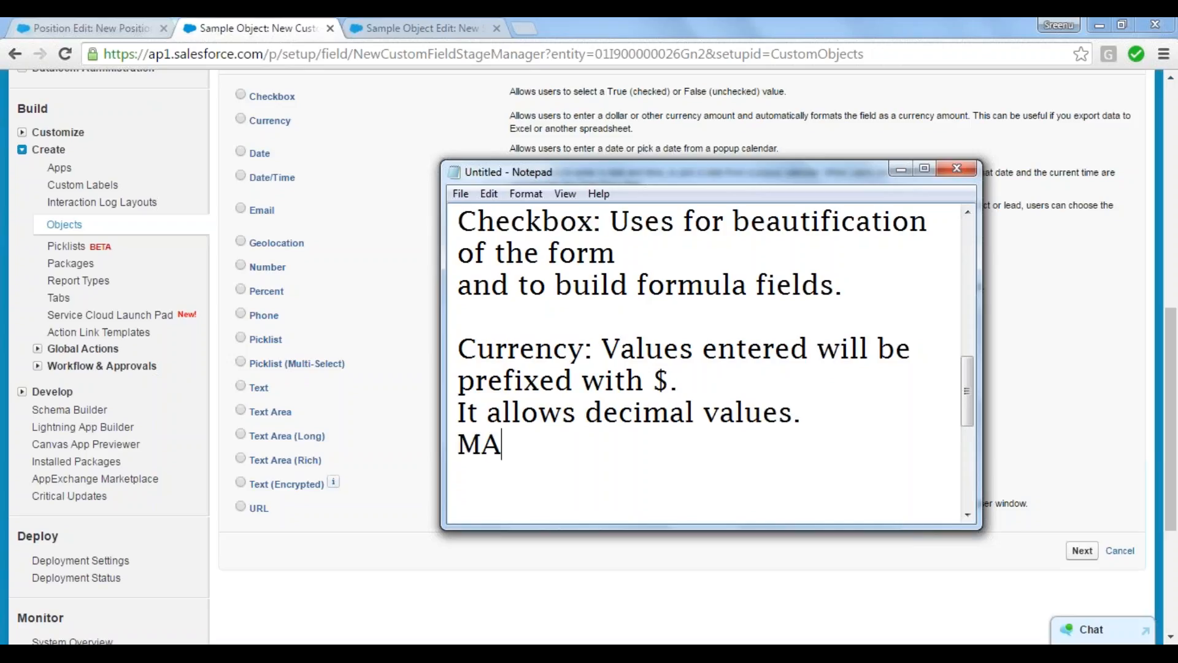
{"action": "key", "text": "BackSpace"}
{"action": "type", "text": "x"}
{"action": "key", "text": "BackSpace"}
{"action": "type", "text": "ax. len"}
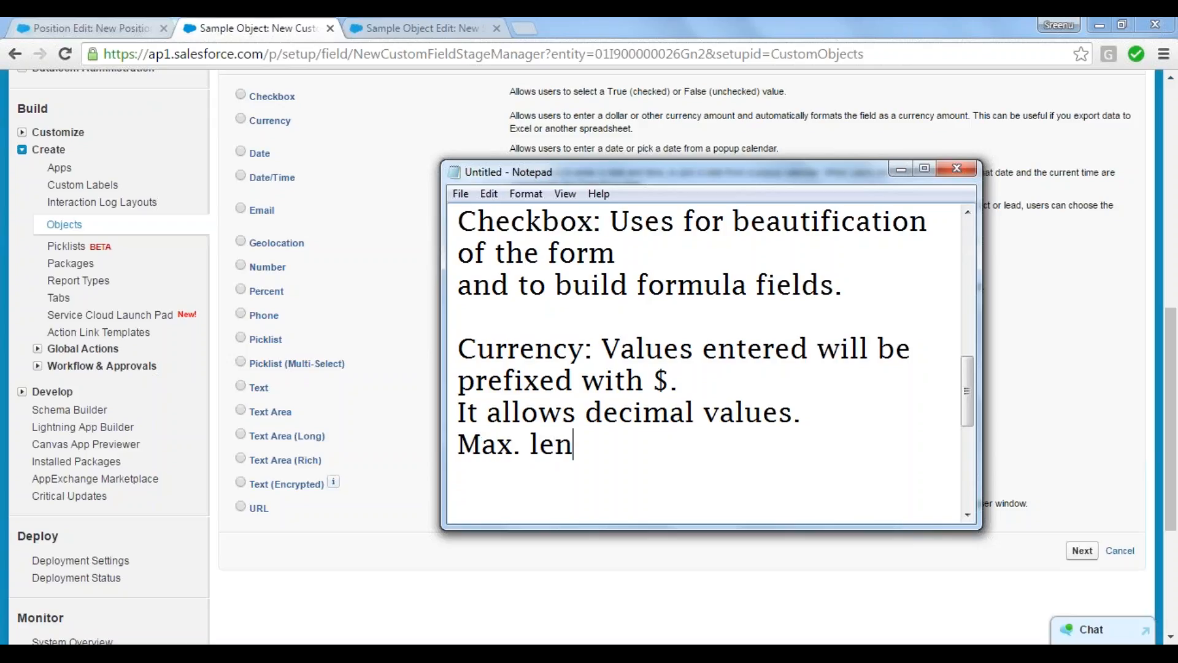
{"action": "type", "text": "gth "}
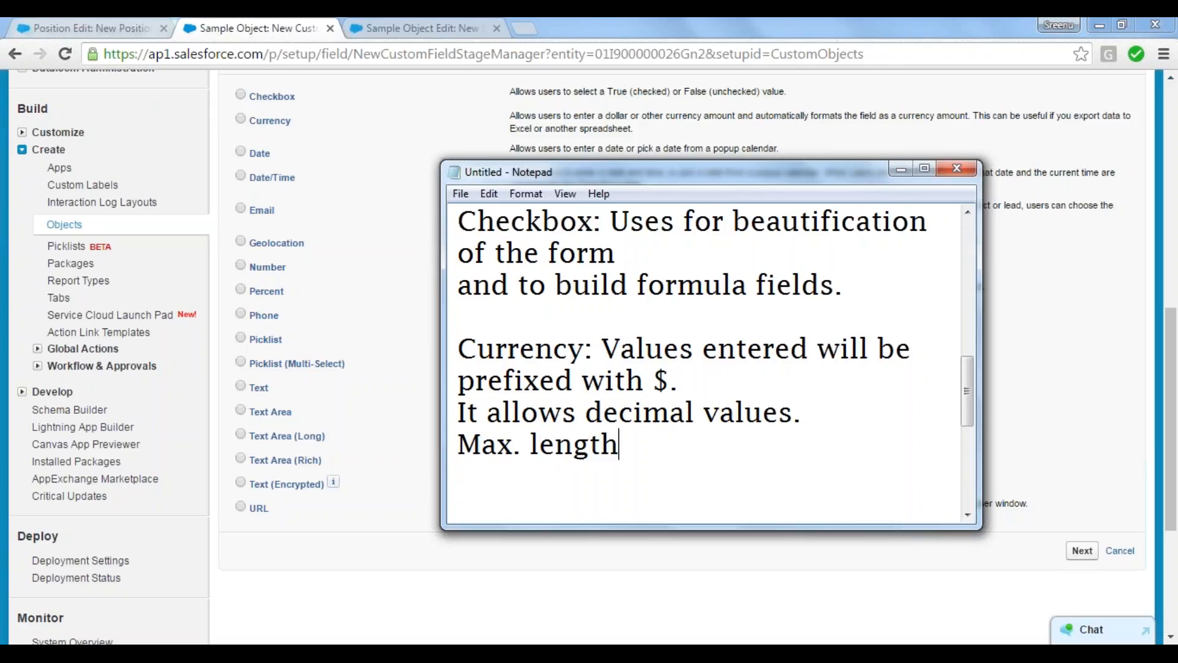
{"action": "type", "text": "is 18"}
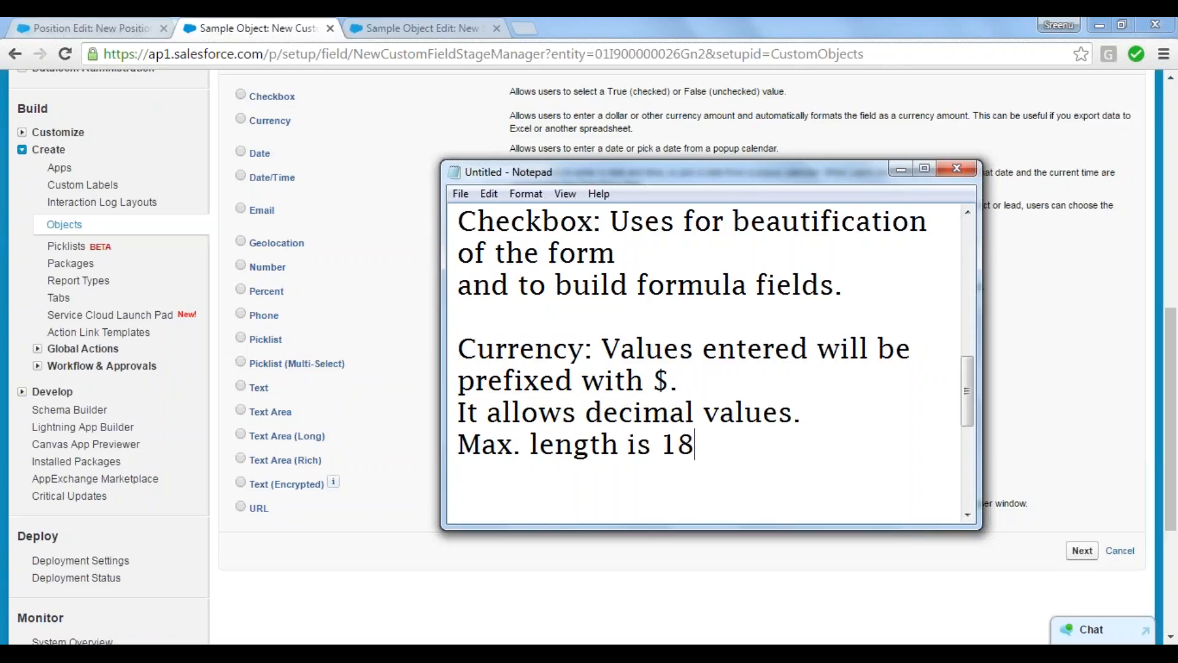
{"action": "type", "text": ". Number"}
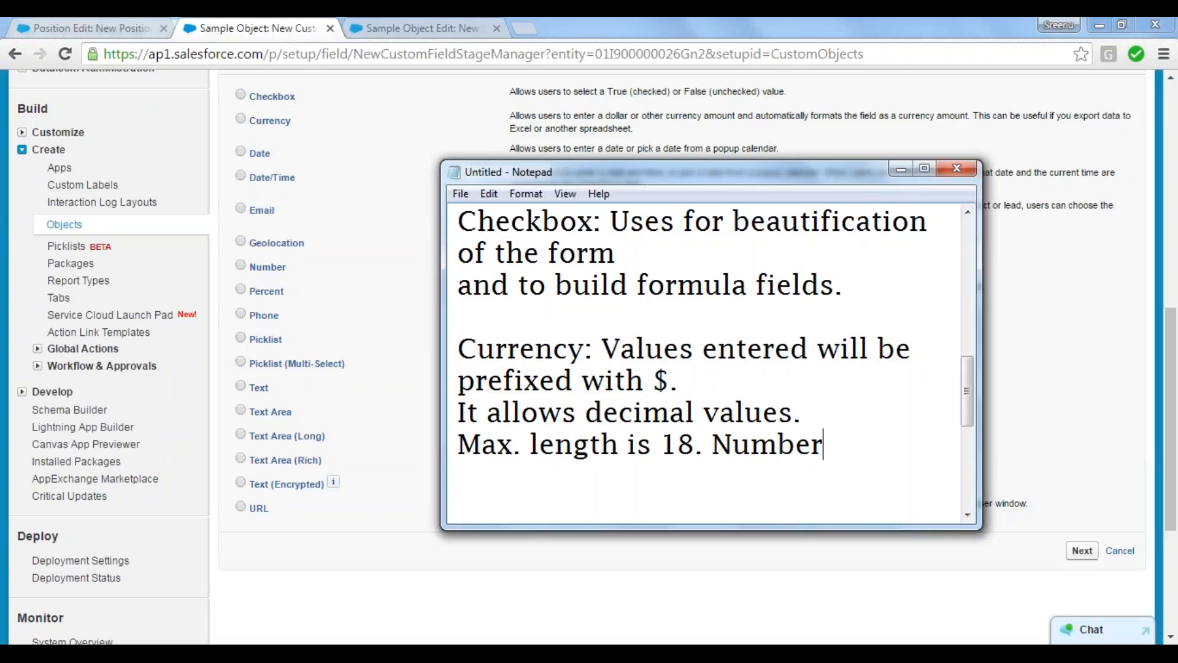
{"action": "type", "text": "s "}
{"action": "type", "text": "+D"}
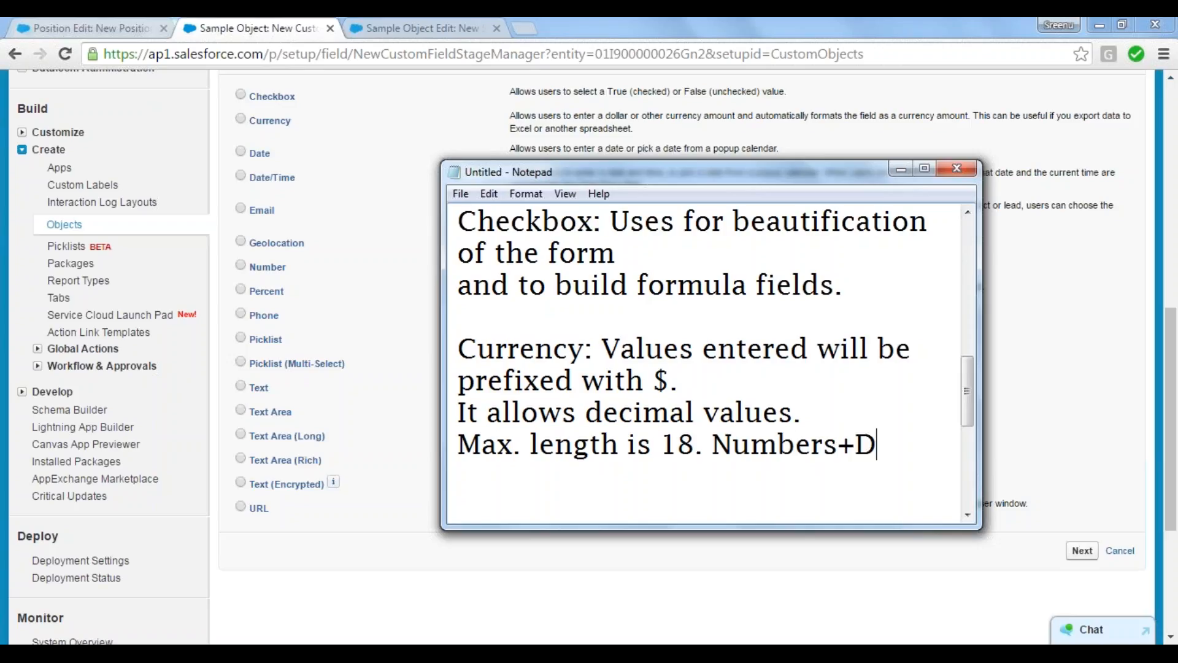
{"action": "type", "text": "ecimal"}
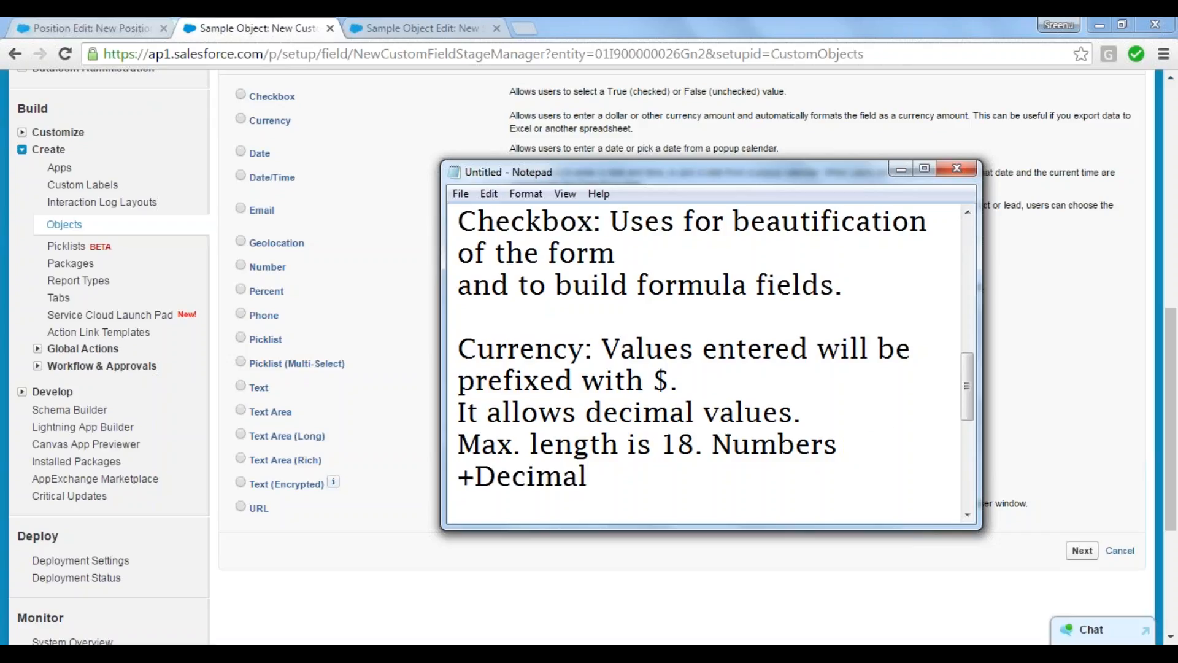
{"action": "type", "text": "s."}
Step: Add the length example "(16+2)" on a new line under the Currency note
{"action": "key", "text": "Return"}
{"action": "key", "text": "Return"}
{"action": "key", "text": "BackSpace"}
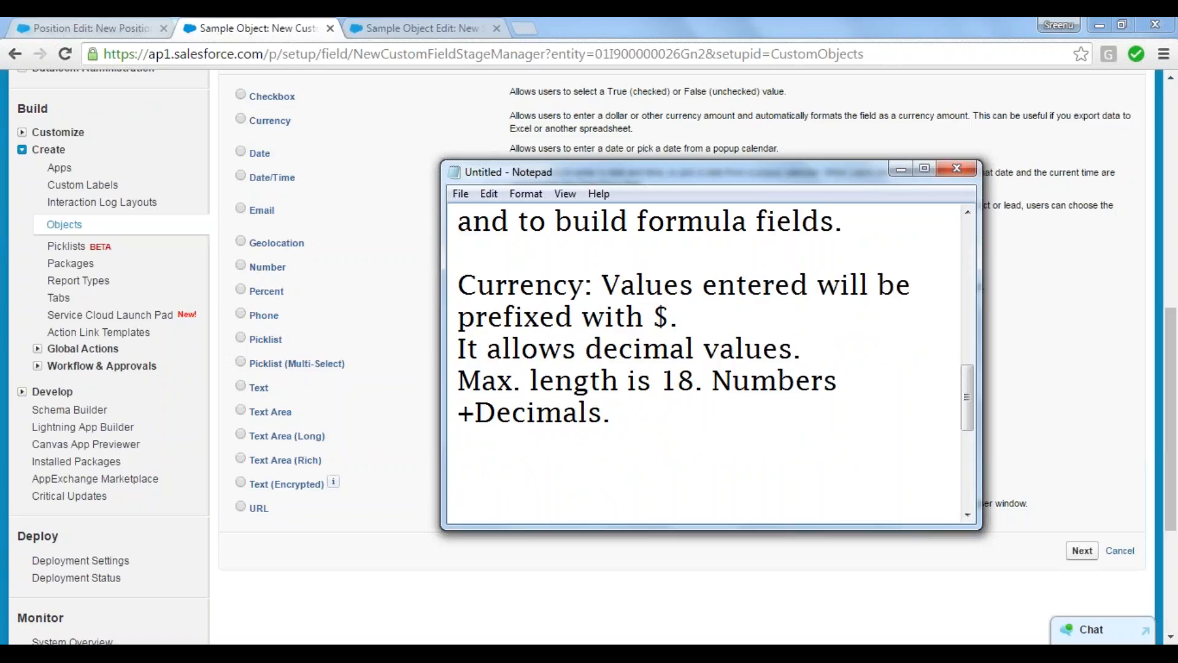
{"action": "type", "text": "(1)"}
{"action": "key", "text": "Left"}
{"action": "type", "text": "16+2"}
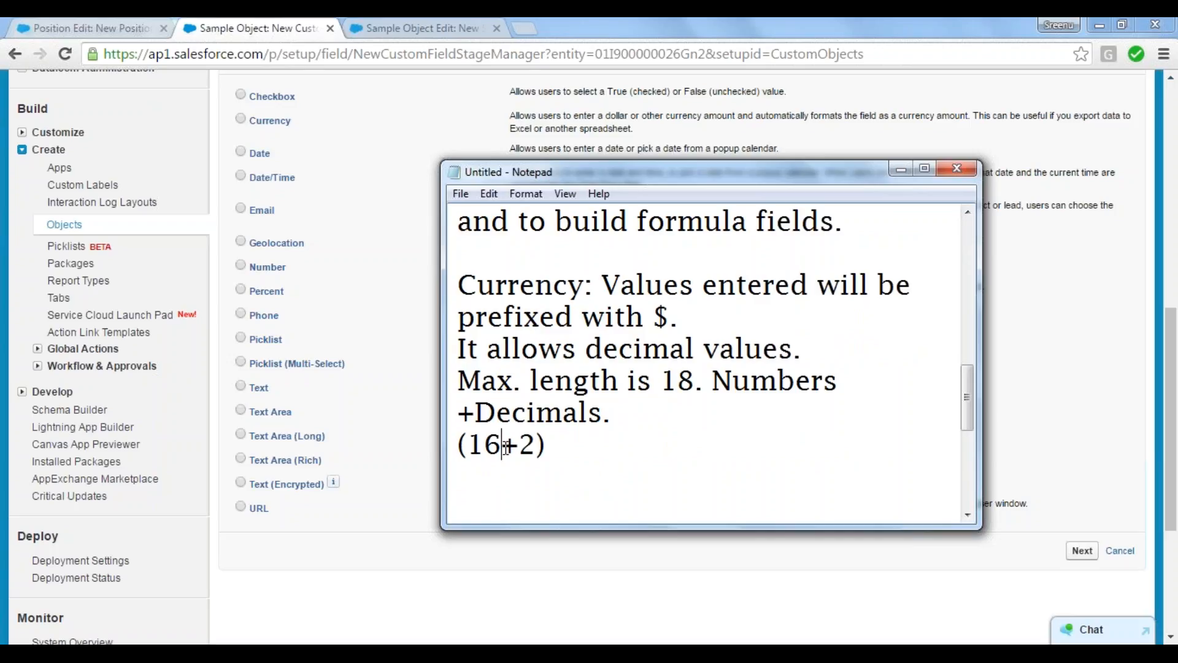
Step: Change the length example in the Currency note to "(14+4)" and return to Sample Object's data type list
{"action": "left_click_drag", "start_coordinate": [503, 447], "coordinate": [469, 445]}
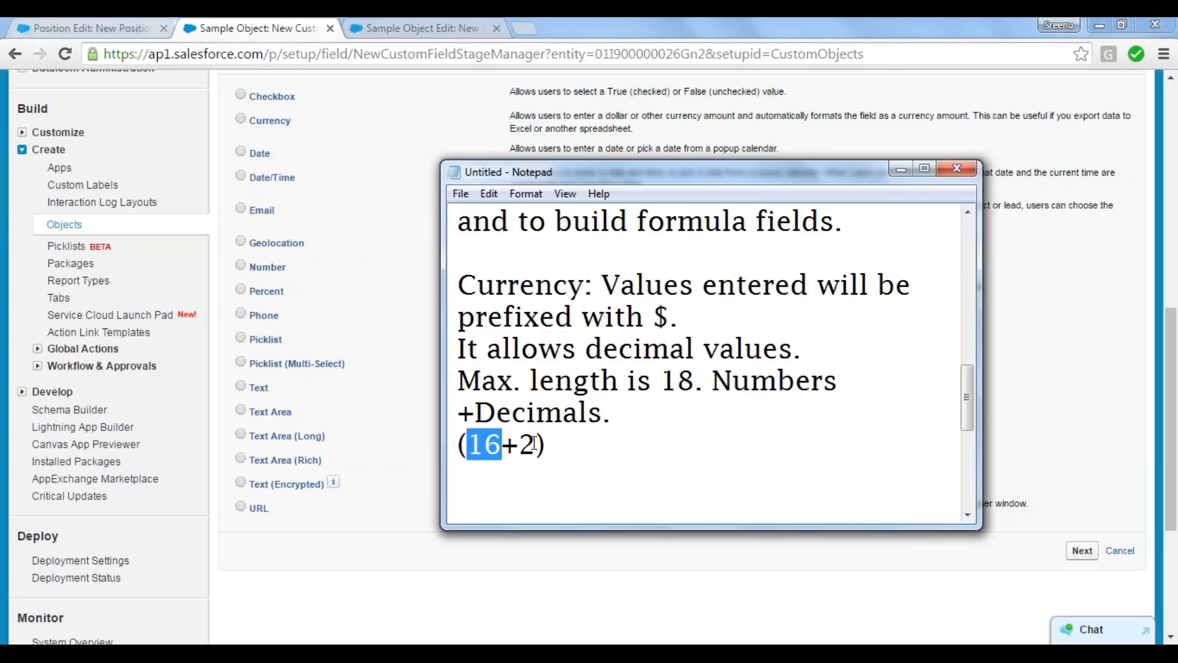
{"action": "left_click_drag", "start_coordinate": [535, 443], "coordinate": [519, 445]}
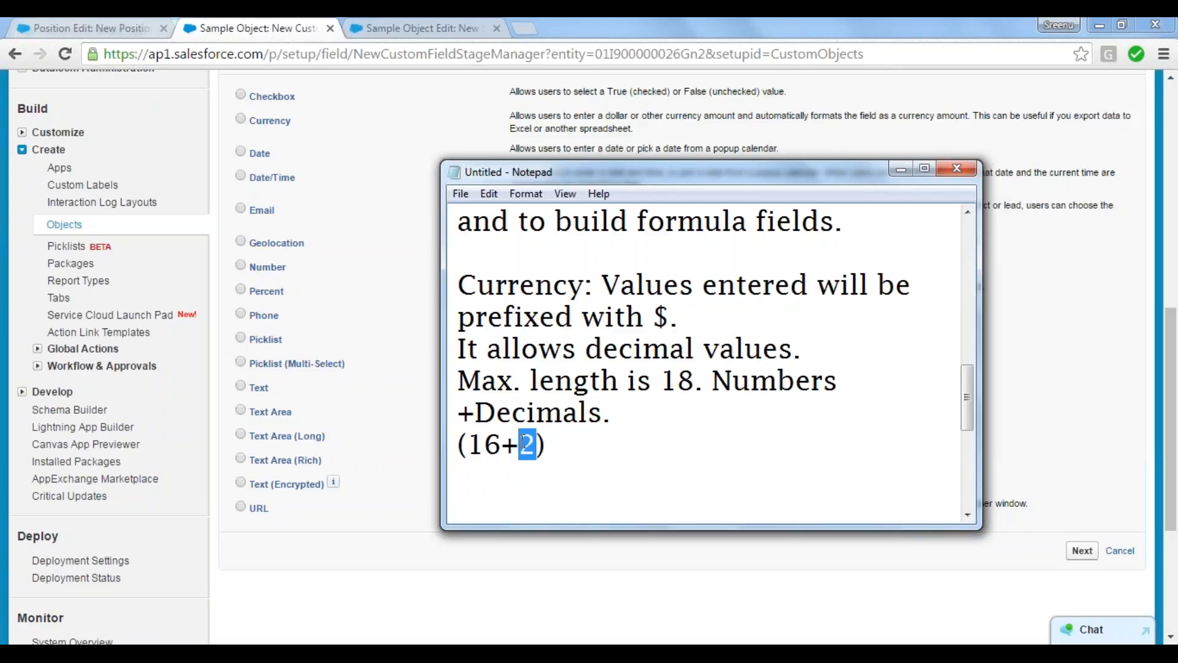
{"action": "type", "text": "4"}
{"action": "left_click_drag", "start_coordinate": [484, 445], "coordinate": [494, 445]}
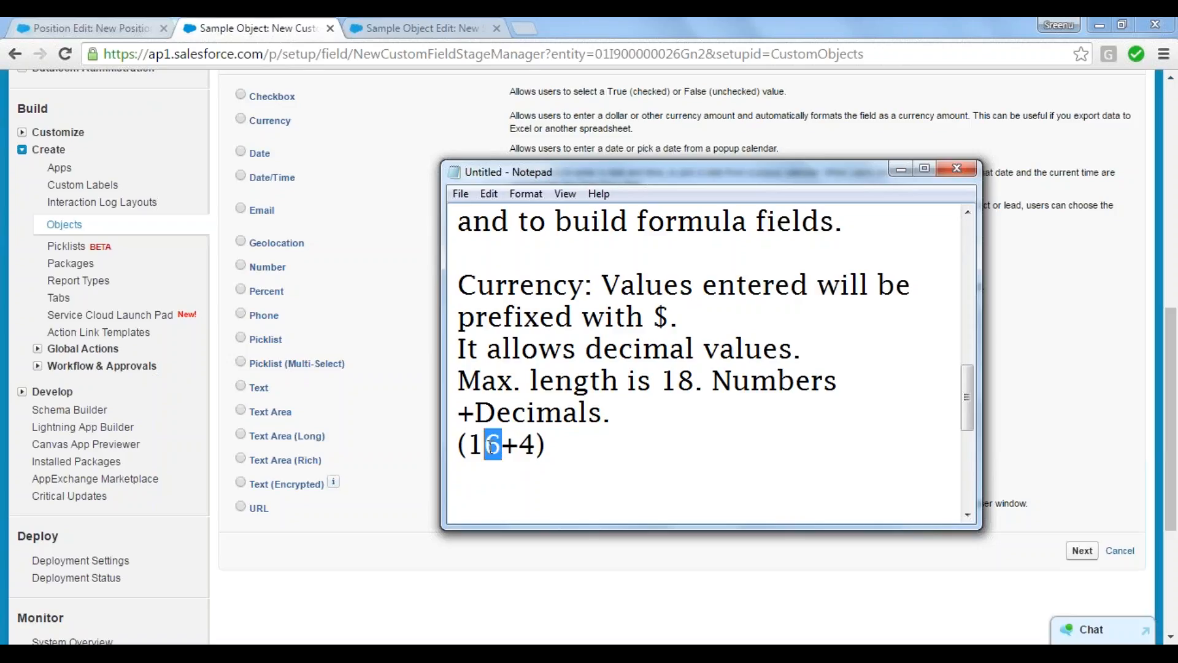
{"action": "type", "text": "4"}
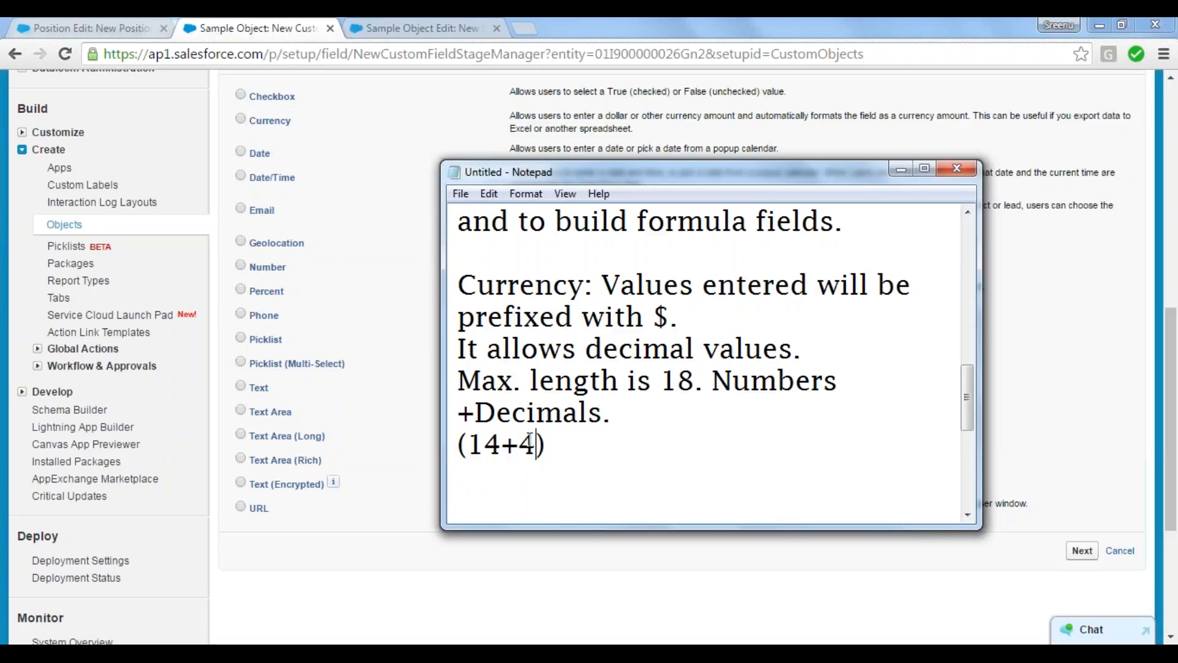
{"action": "double_click", "coordinate": [531, 445]}
{"action": "left_click", "coordinate": [609, 430]}
{"action": "left_click", "coordinate": [329, 574]}
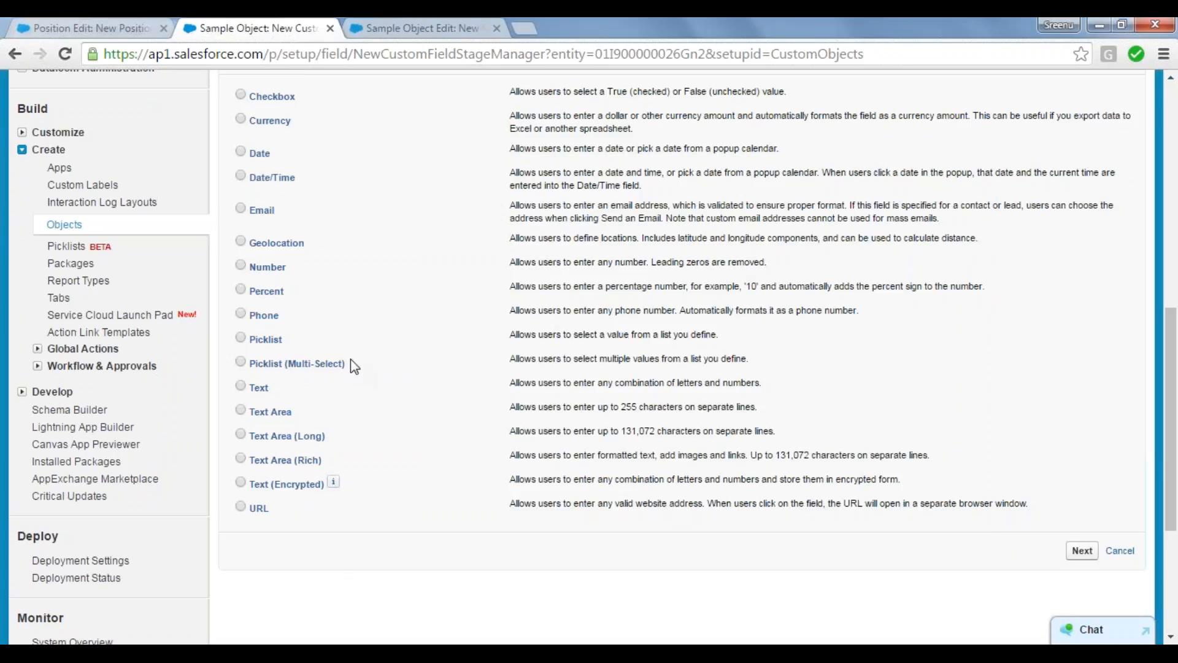
Step: Choose Currency as the new field's data type, continue to the field details, and set the field label to Amount
{"action": "left_click", "coordinate": [241, 96]}
{"action": "left_click", "coordinate": [1082, 550]}
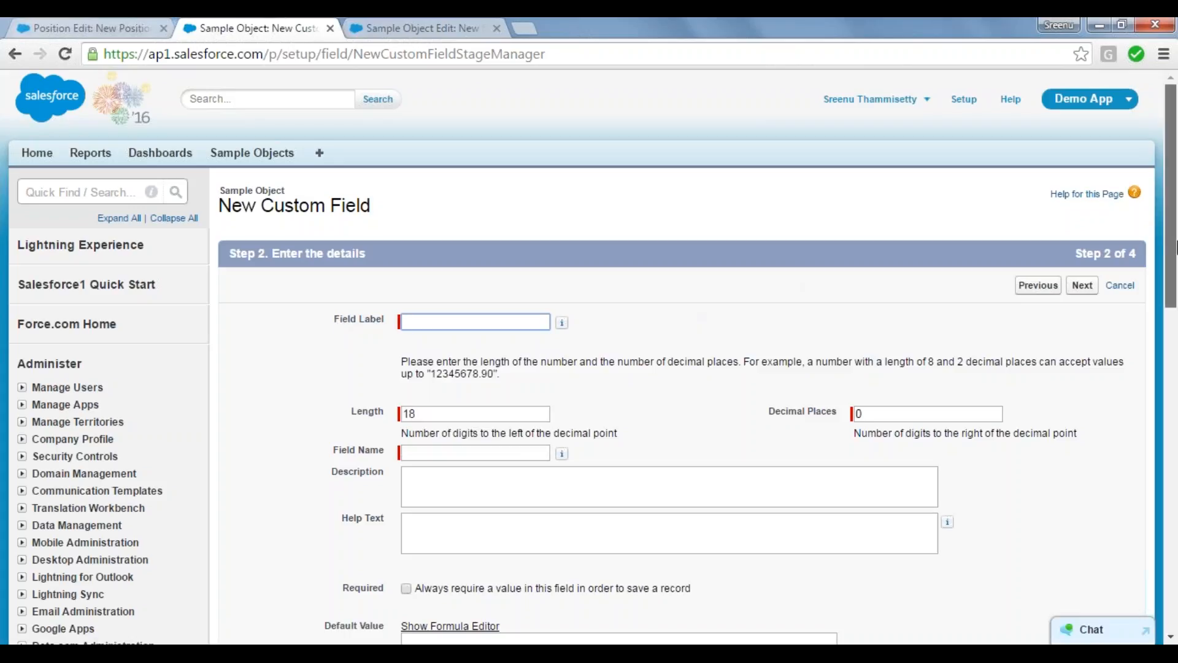
{"action": "left_click_drag", "start_coordinate": [1177, 247], "coordinate": [1176, 309]}
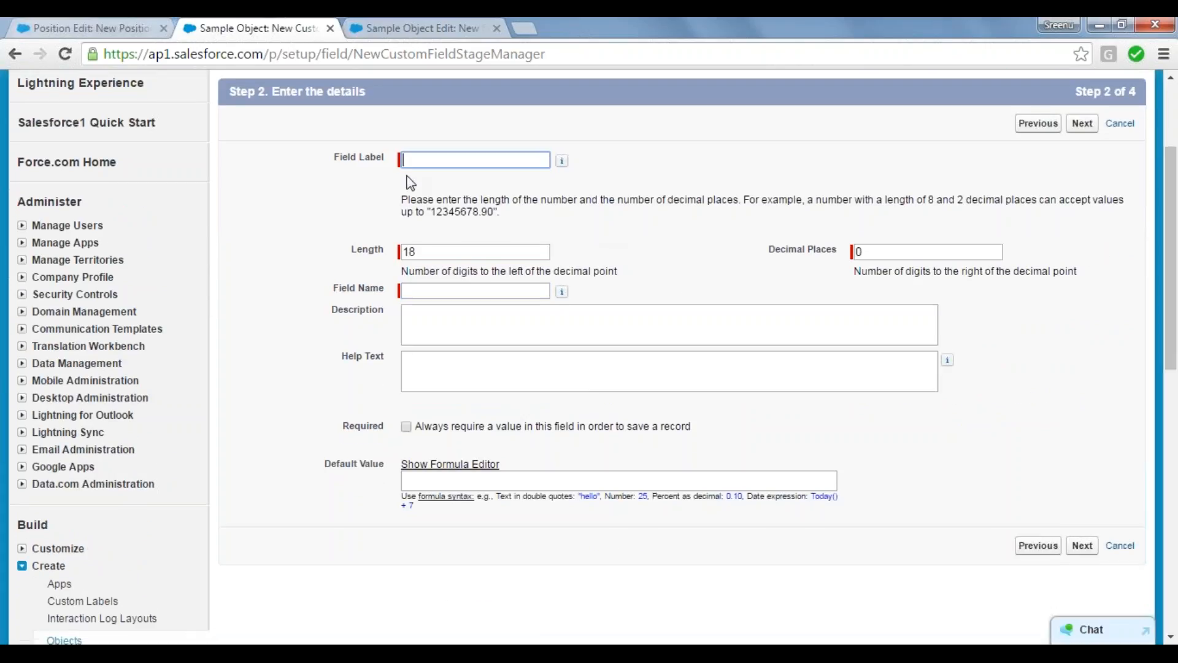
{"action": "left_click", "coordinate": [439, 160]}
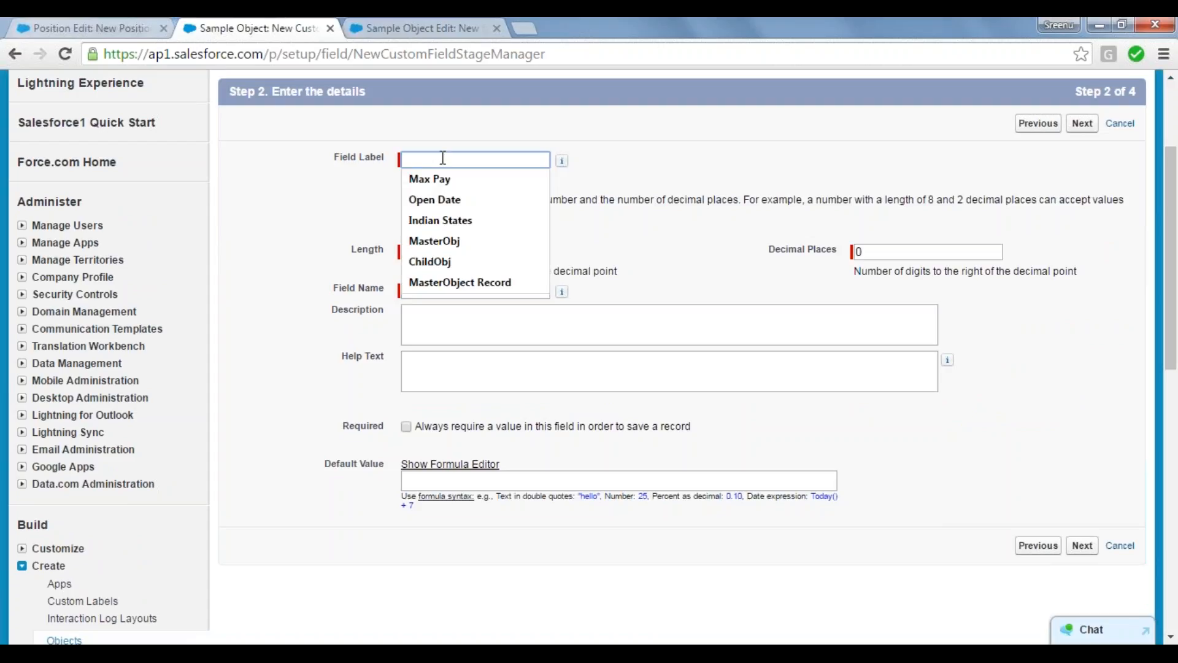
{"action": "type", "text": "Amou"}
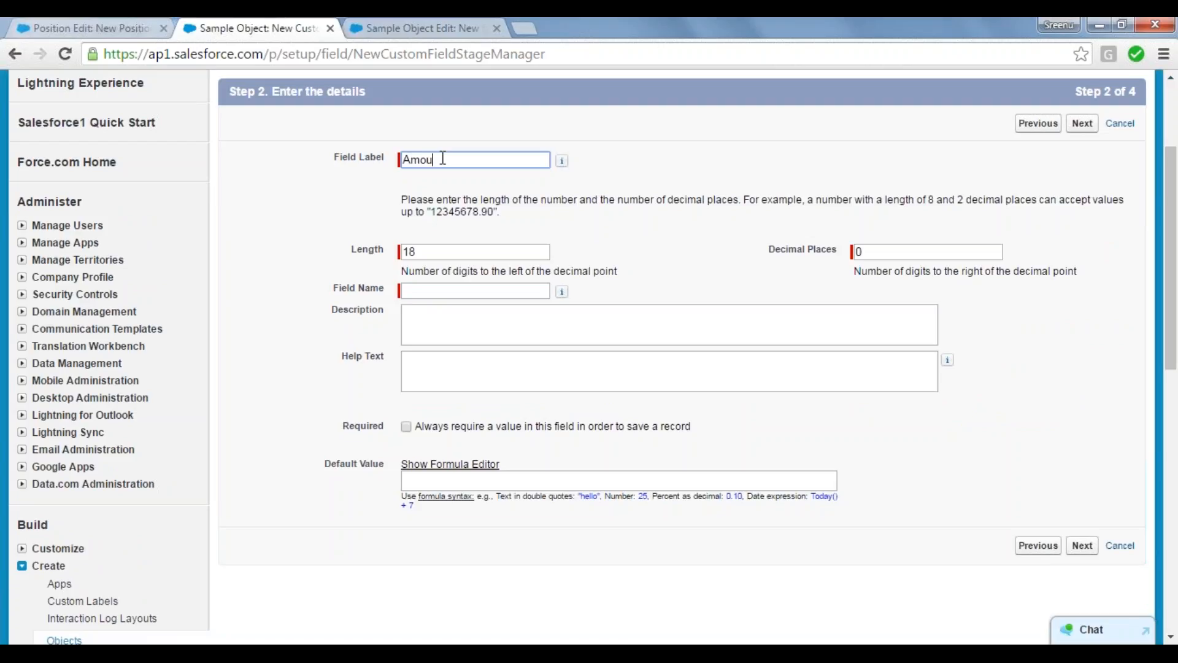
{"action": "type", "text": "nt"}
{"action": "key", "text": "Tab"}
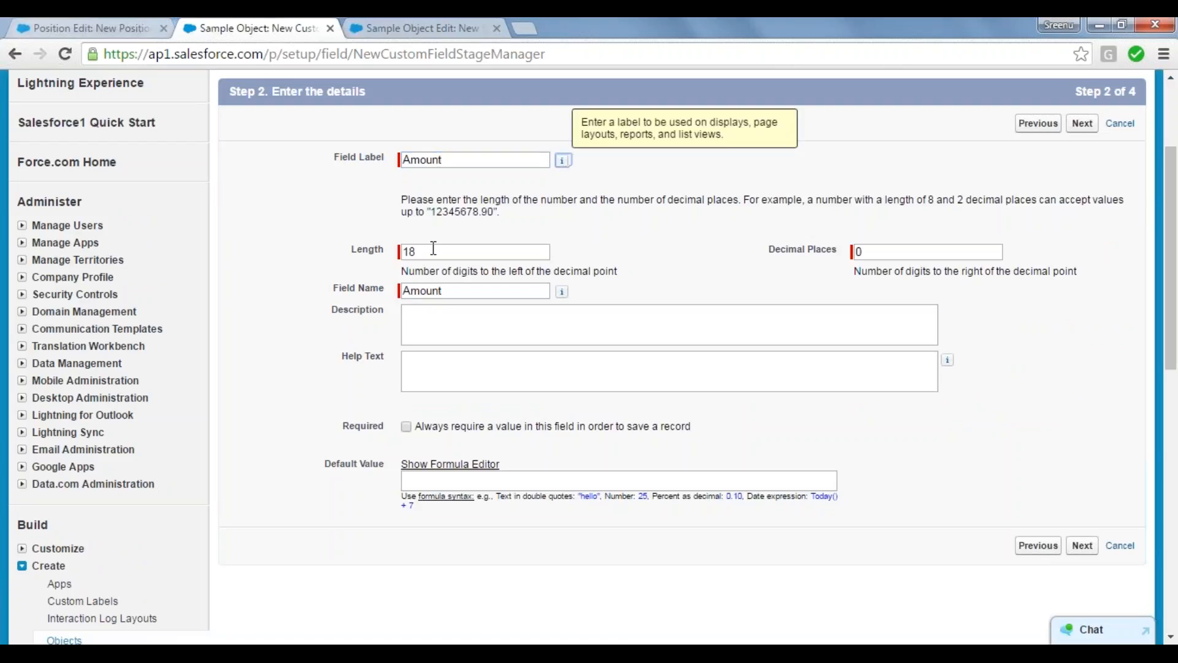
Step: Set the Amount field's length to 16 and its decimal places to 2
{"action": "key", "text": "Tab"}
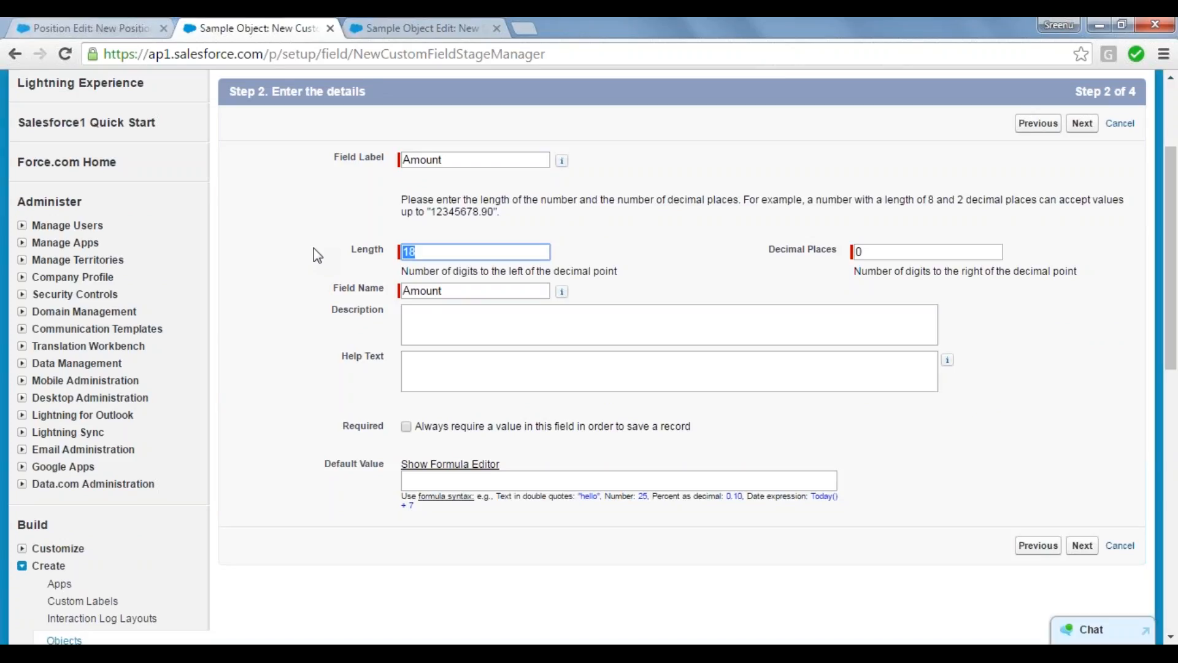
{"action": "type", "text": "16"}
{"action": "left_click", "coordinate": [879, 253]}
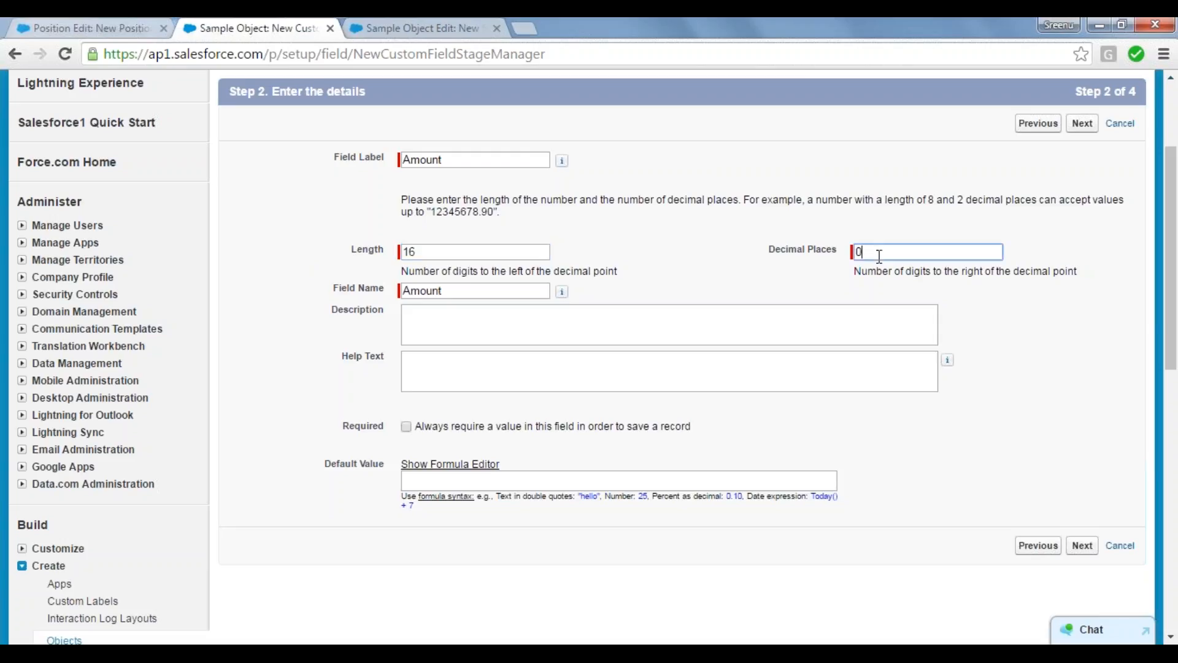
{"action": "key", "text": "BackSpace"}
{"action": "type", "text": "2"}
{"action": "left_click", "coordinate": [761, 216]}
{"action": "left_click", "coordinate": [497, 321]}
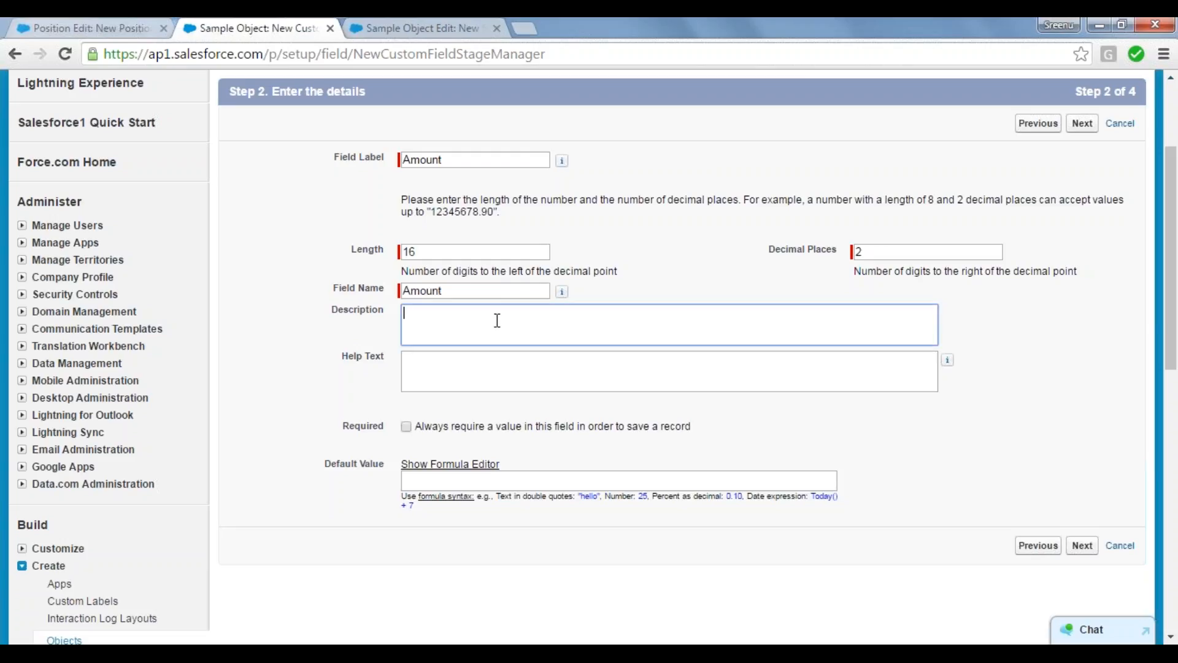
Step: Review the Amount field's label, field name, length and default value settings
{"action": "left_click", "coordinate": [452, 292]}
{"action": "double_click", "coordinate": [451, 291]}
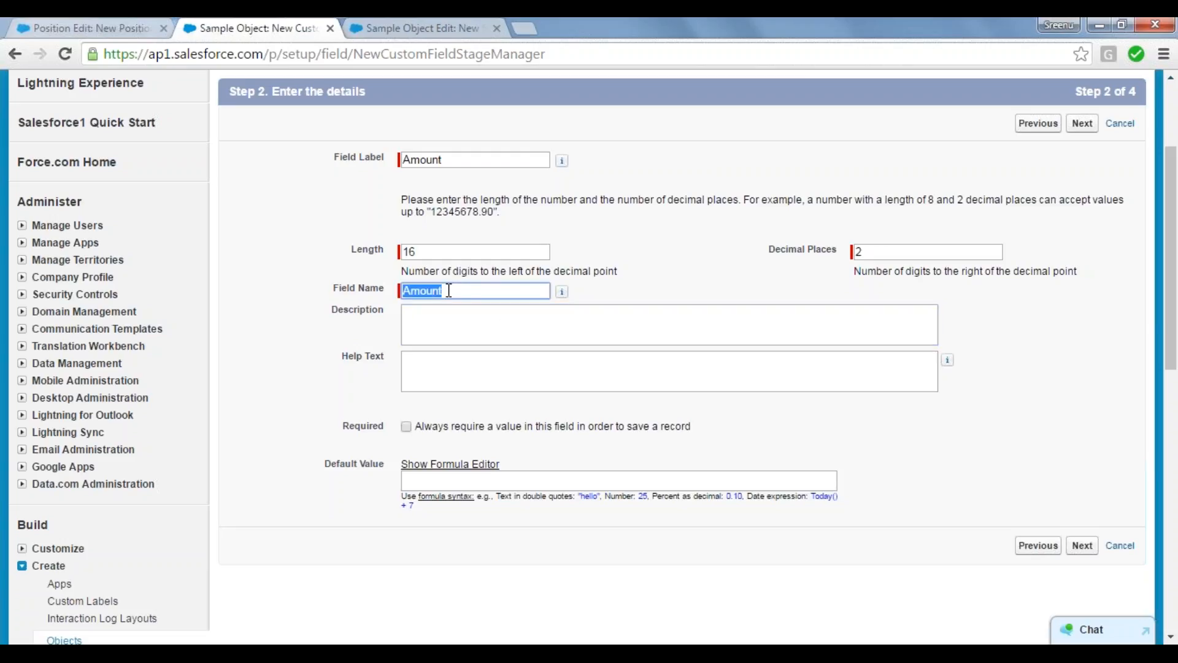
{"action": "left_click", "coordinate": [354, 296]}
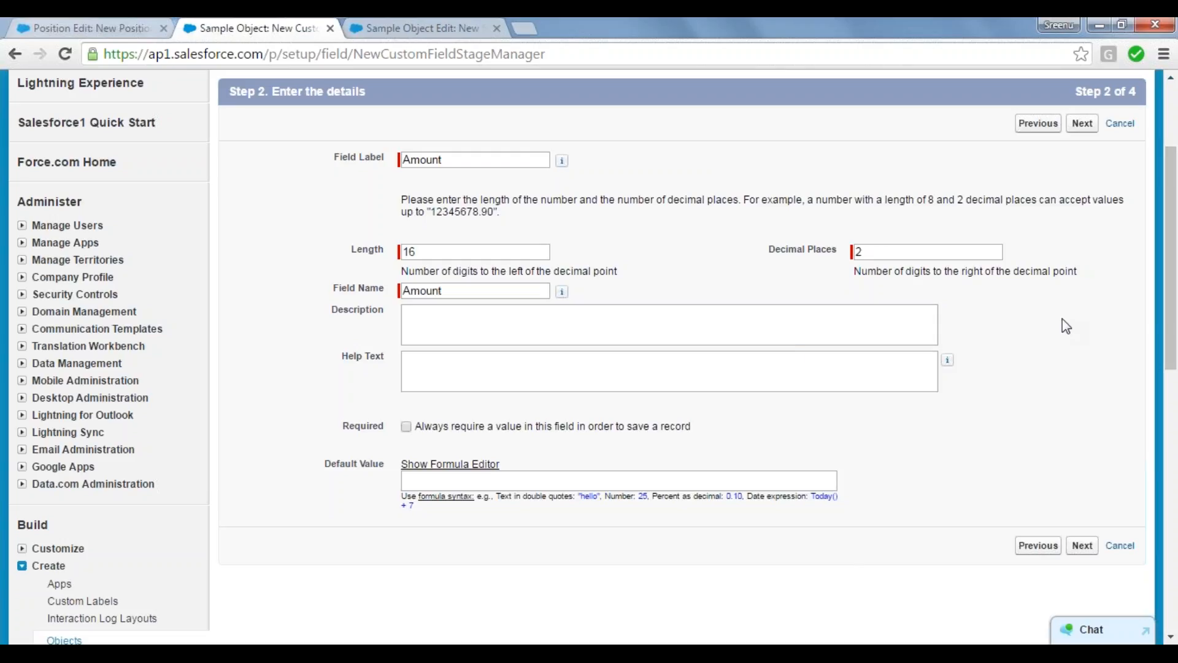
{"action": "left_click", "coordinate": [468, 164]}
{"action": "key", "text": "Tab"}
{"action": "key", "text": "Tab"}
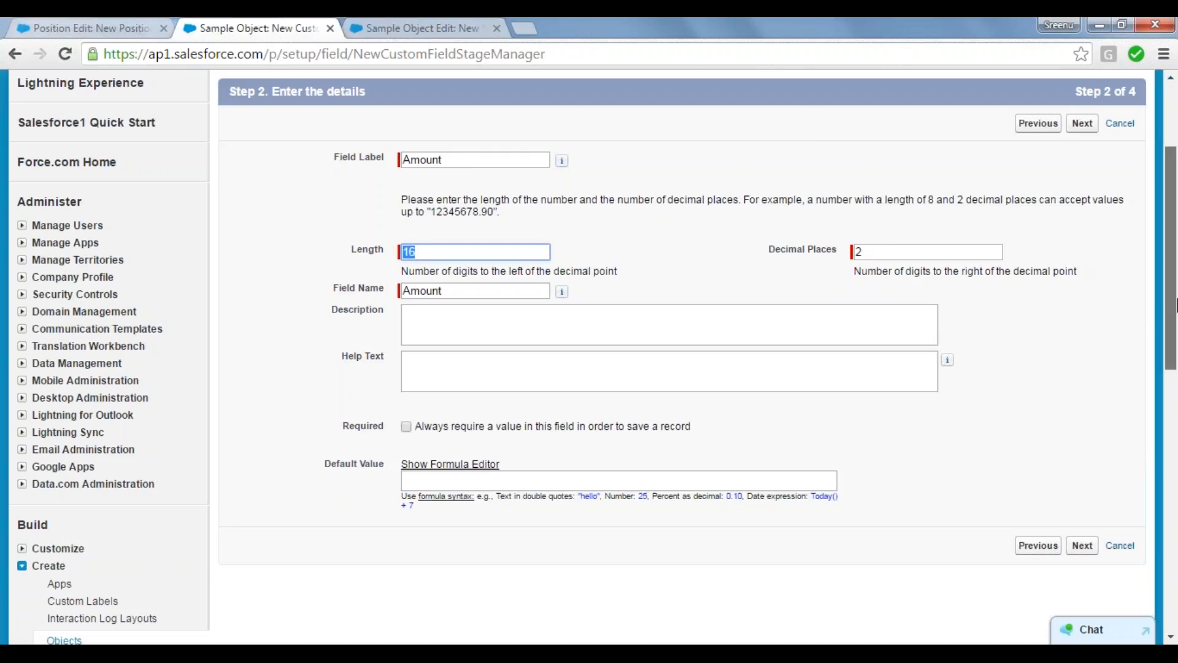
{"action": "scroll", "coordinate": [1173, 305], "scroll_direction": "down", "scroll_amount": 2}
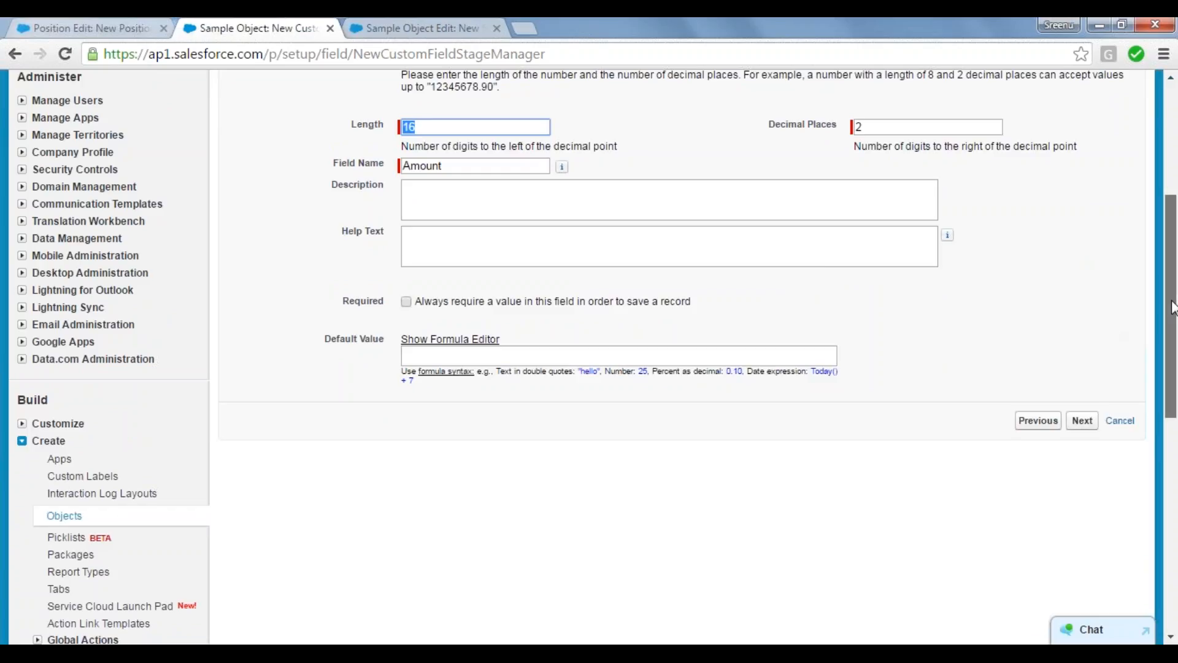
{"action": "left_click_drag", "start_coordinate": [1172, 300], "coordinate": [1172, 307]}
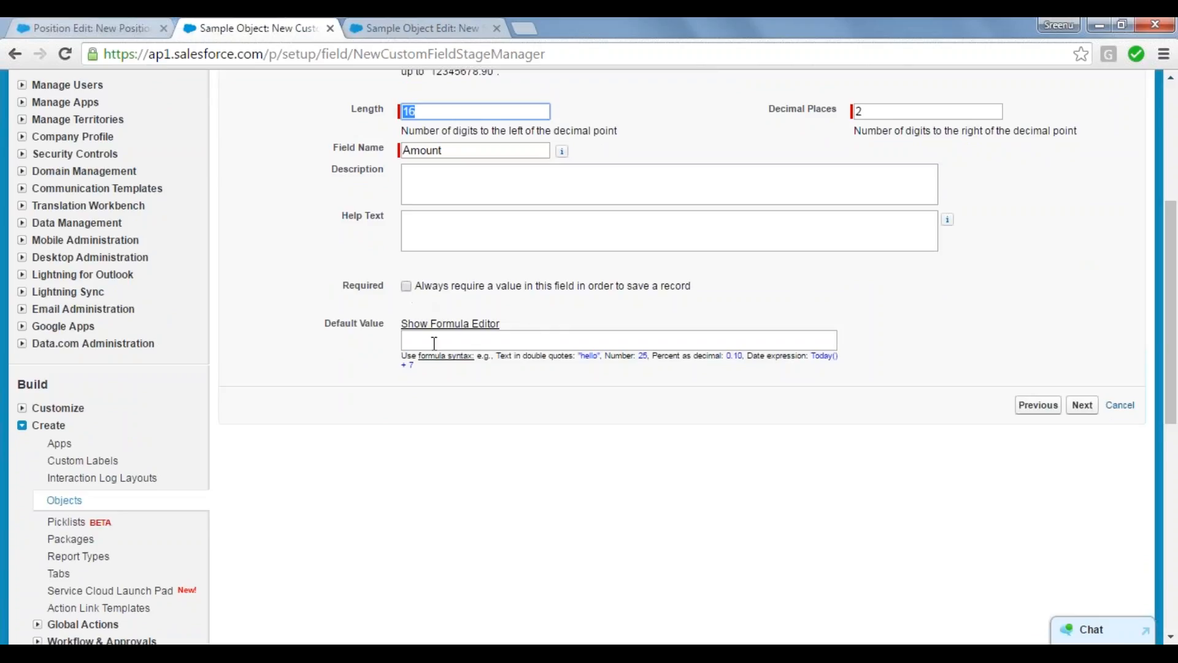
{"action": "left_click_drag", "start_coordinate": [325, 326], "coordinate": [384, 325]}
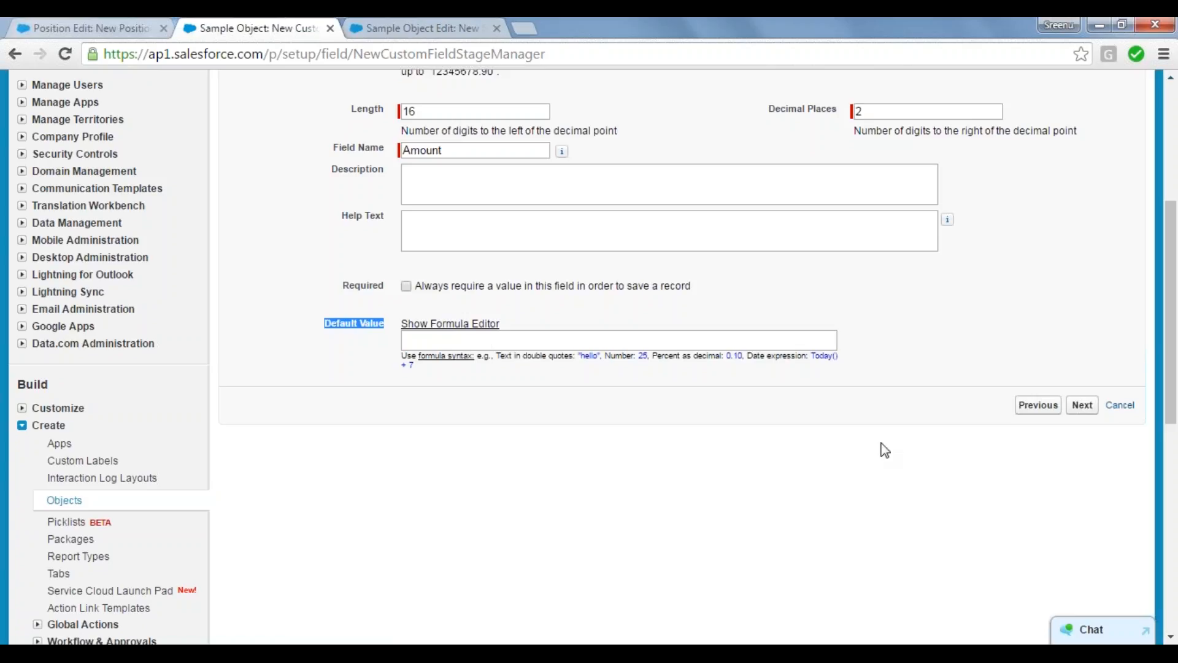
Step: Continue to the Amount field's field-level security and review the visibility settings across the listed profiles
{"action": "left_click", "coordinate": [1082, 411]}
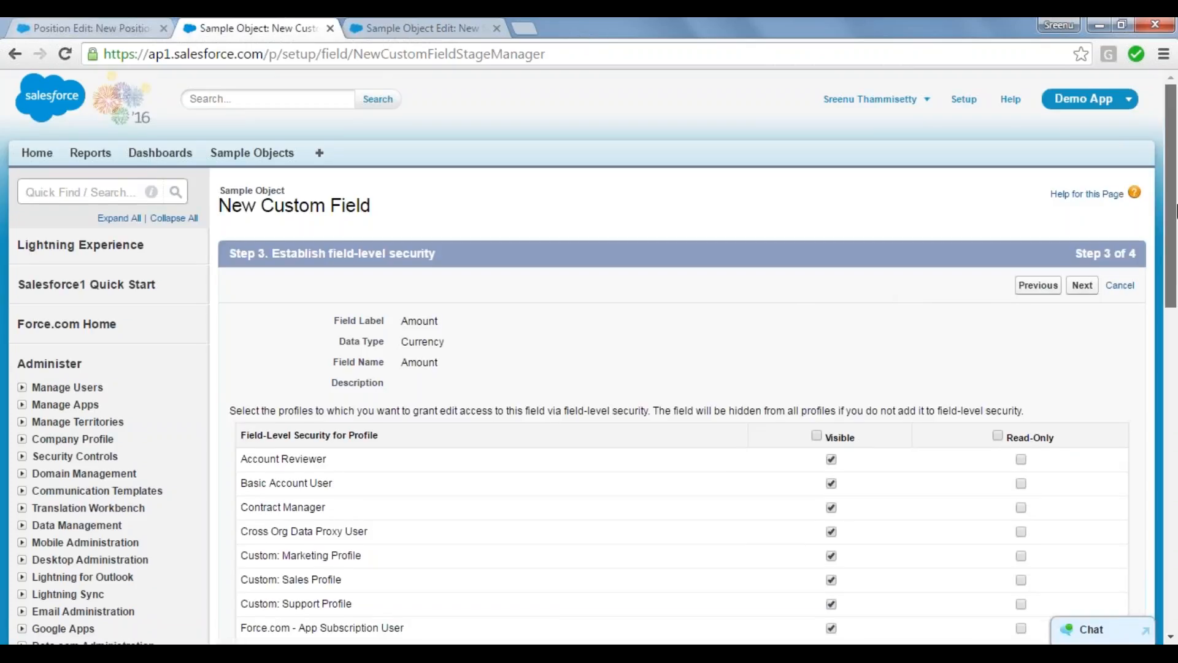
{"action": "left_click_drag", "start_coordinate": [1176, 270], "coordinate": [1176, 224]}
{"action": "left_click", "coordinate": [1038, 252]}
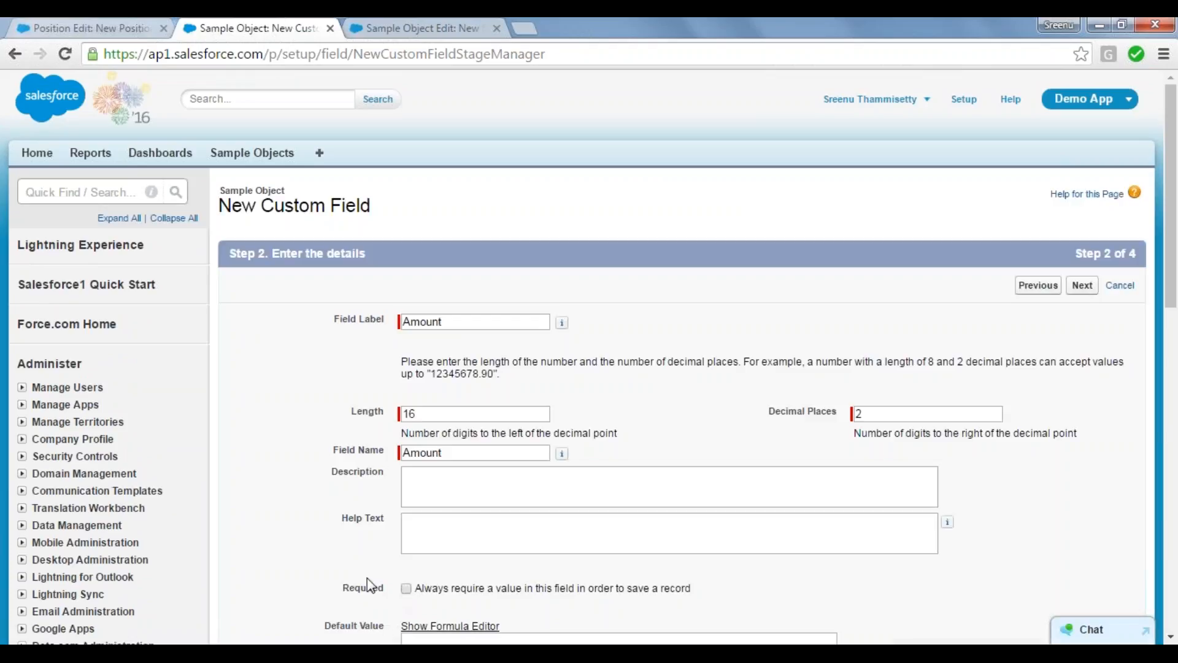
{"action": "left_click", "coordinate": [1081, 286]}
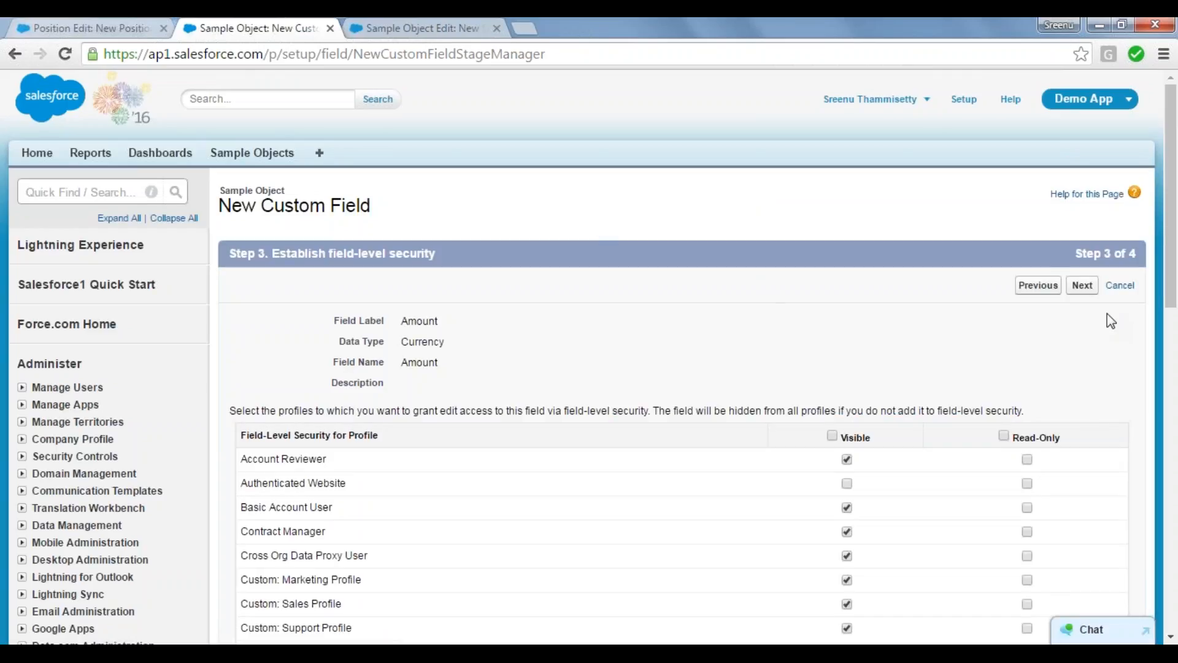
{"action": "left_click_drag", "start_coordinate": [1176, 213], "coordinate": [1147, 351]}
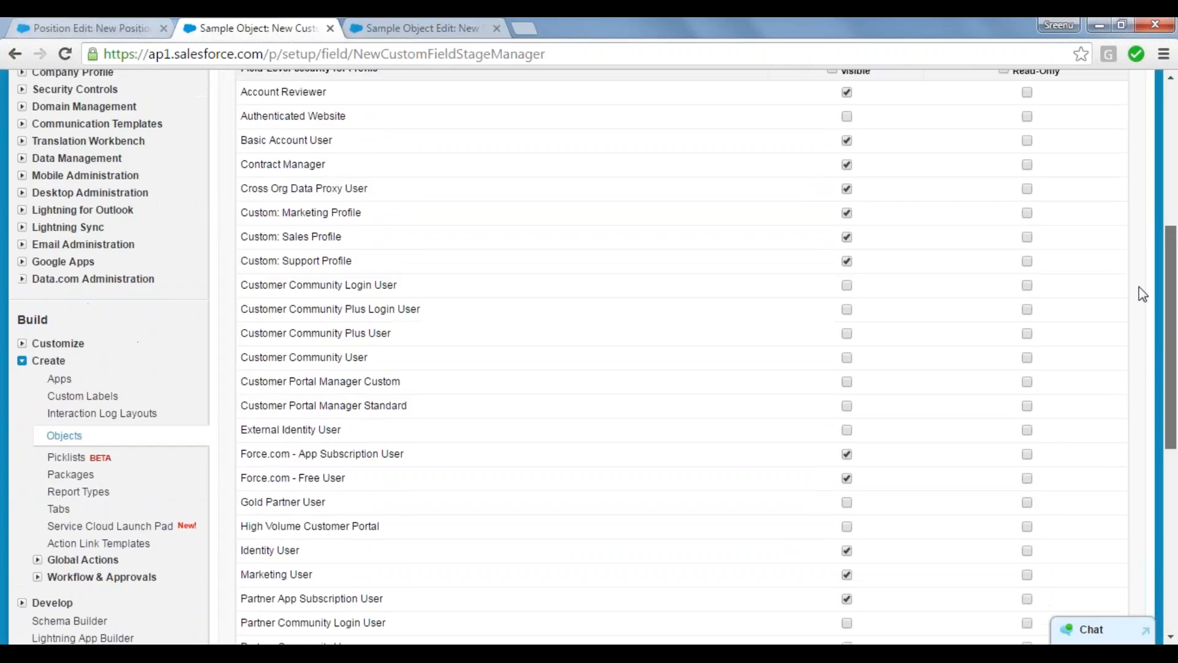
{"action": "scroll", "coordinate": [1137, 273], "scroll_direction": "up", "scroll_amount": 4}
{"action": "scroll", "coordinate": [1136, 381], "scroll_direction": "down", "scroll_amount": 5}
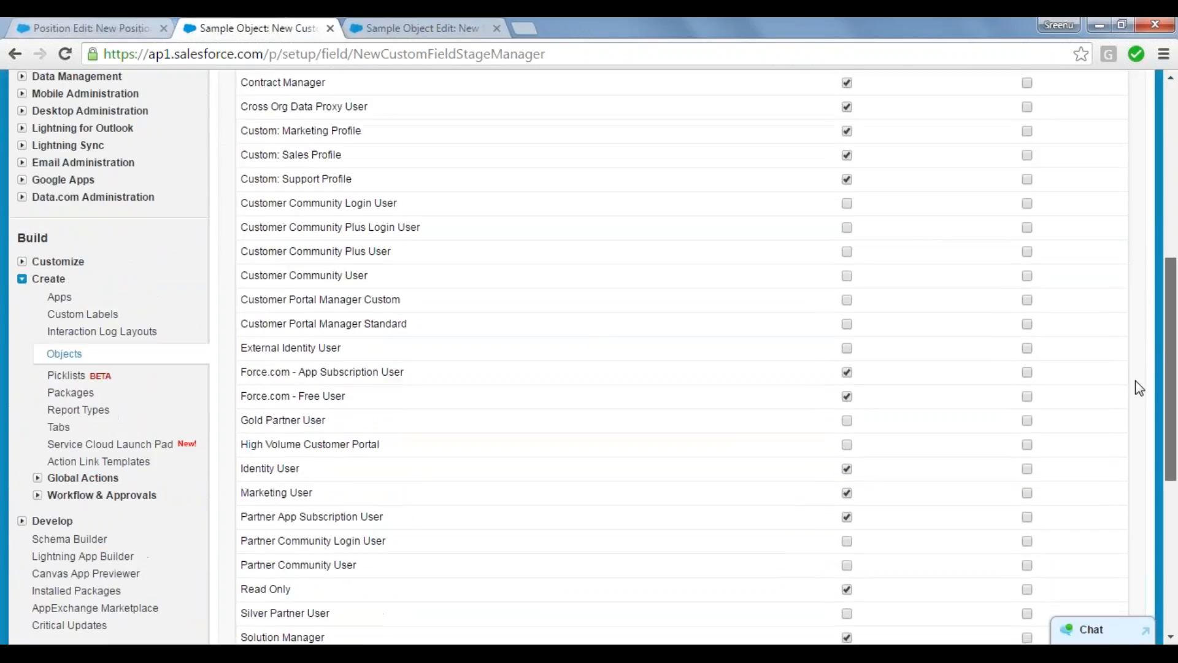
{"action": "scroll", "coordinate": [1138, 344], "scroll_direction": "down", "scroll_amount": 1}
{"action": "scroll", "coordinate": [1133, 245], "scroll_direction": "up", "scroll_amount": 6}
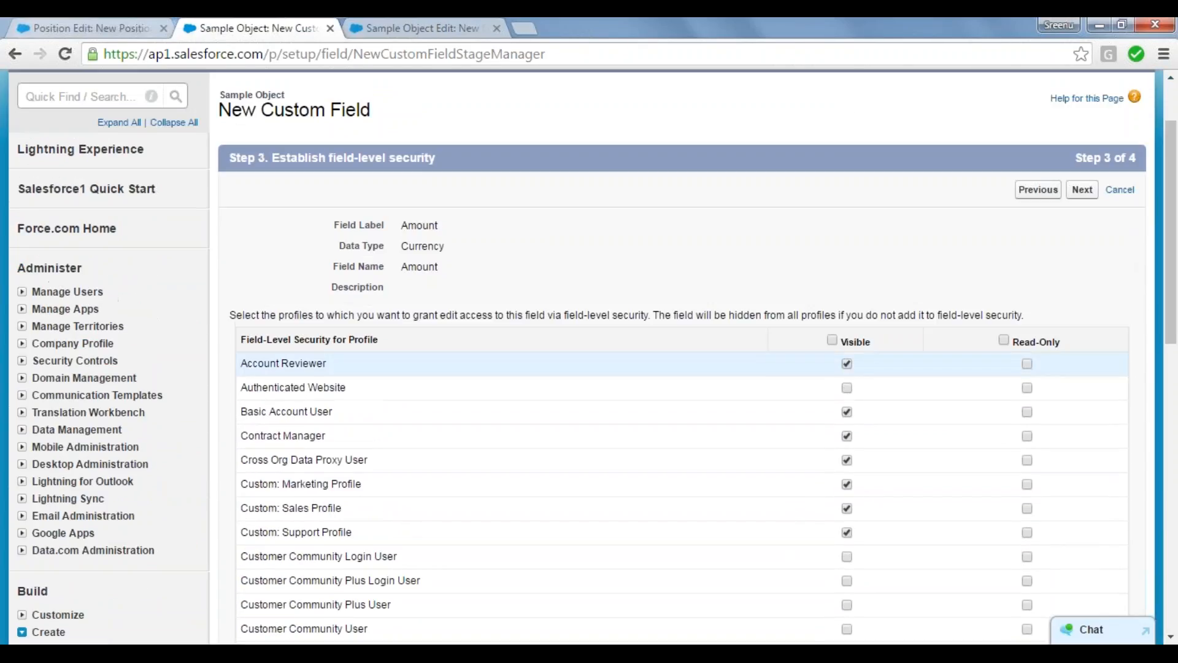
Step: Make the Amount field visible to all profiles and continue to the page layout step
{"action": "double_click", "coordinate": [831, 341]}
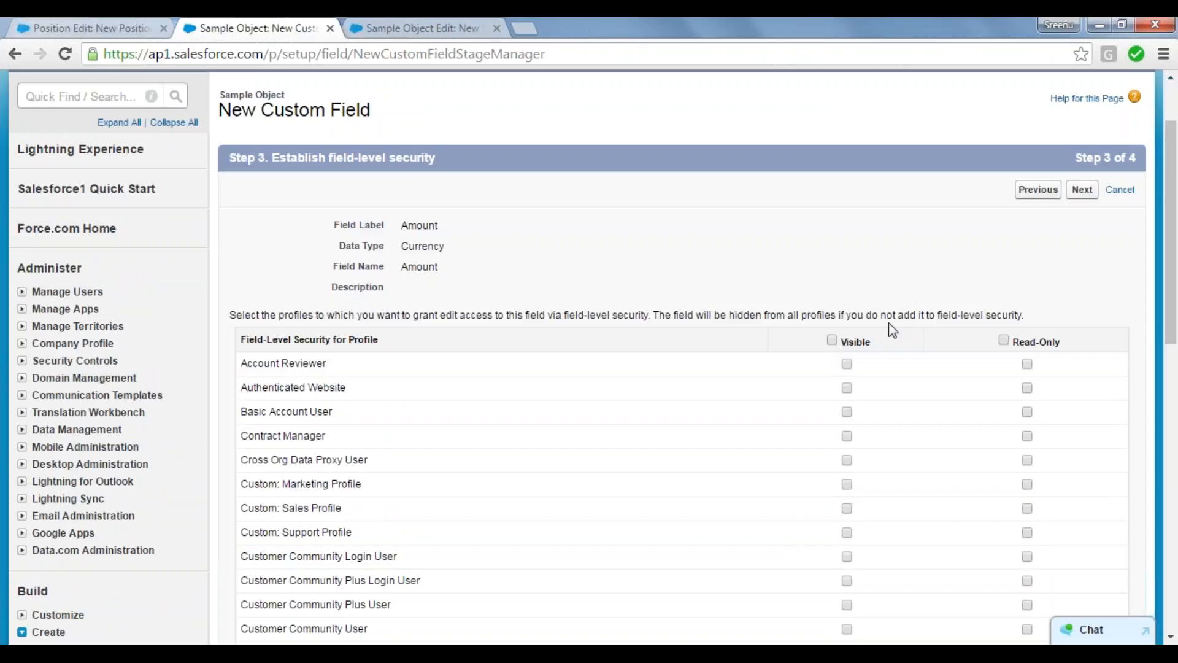
{"action": "left_click", "coordinate": [832, 342]}
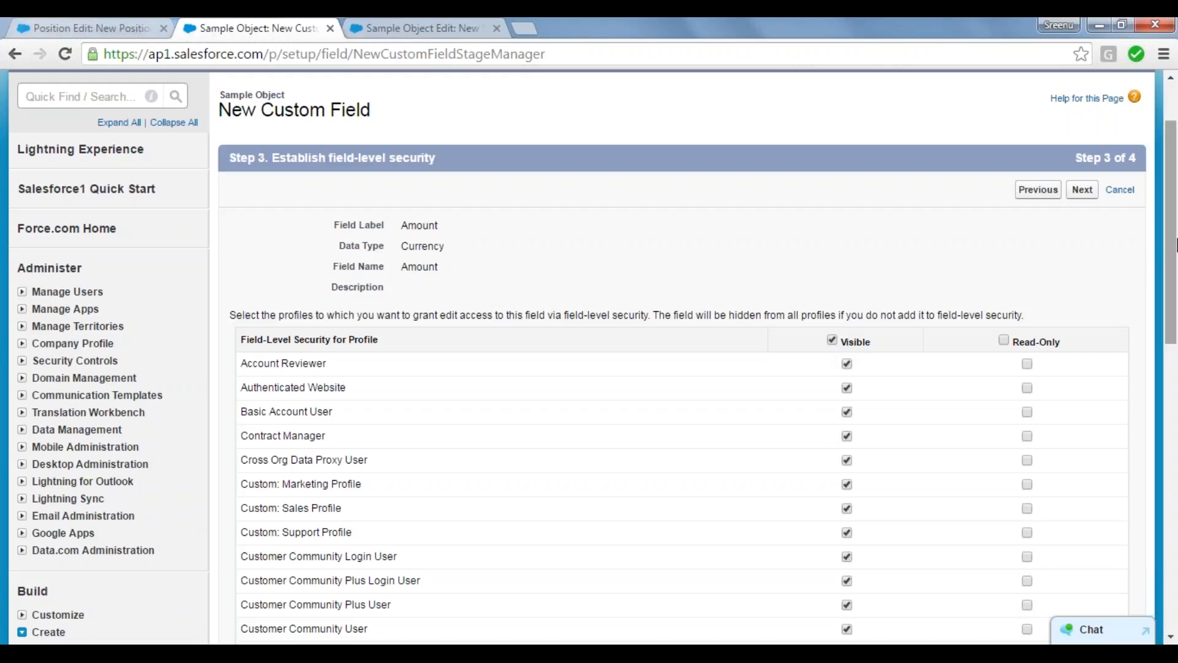
{"action": "scroll", "coordinate": [1173, 314], "scroll_direction": "down", "scroll_amount": 15}
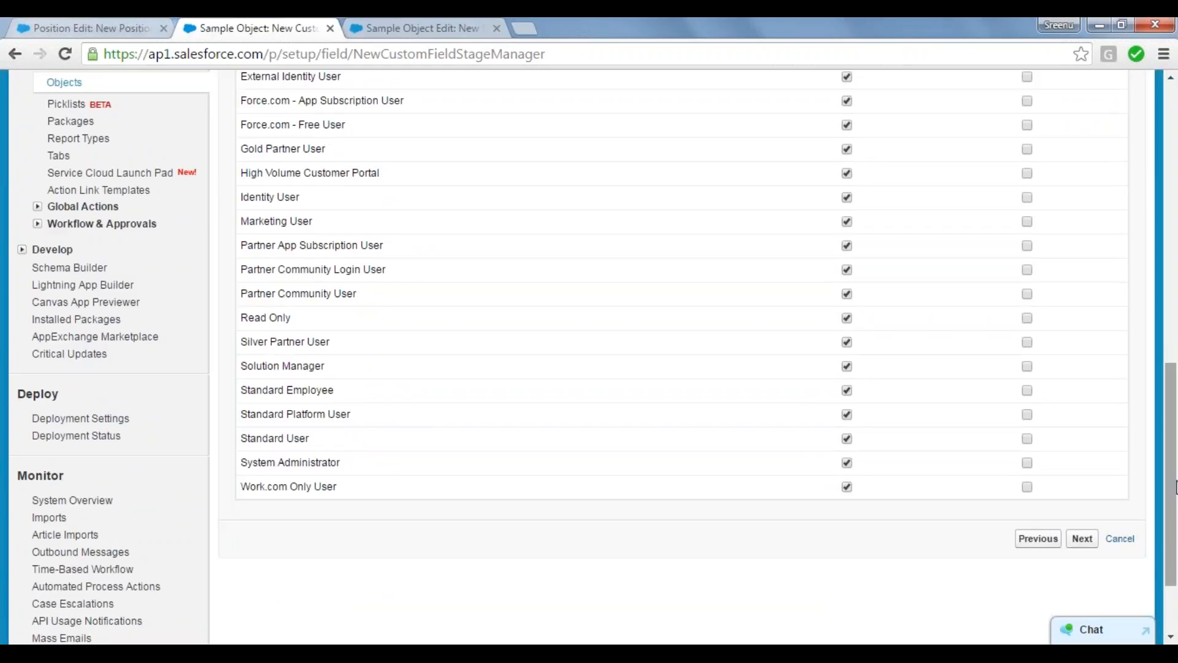
{"action": "left_click", "coordinate": [1082, 538]}
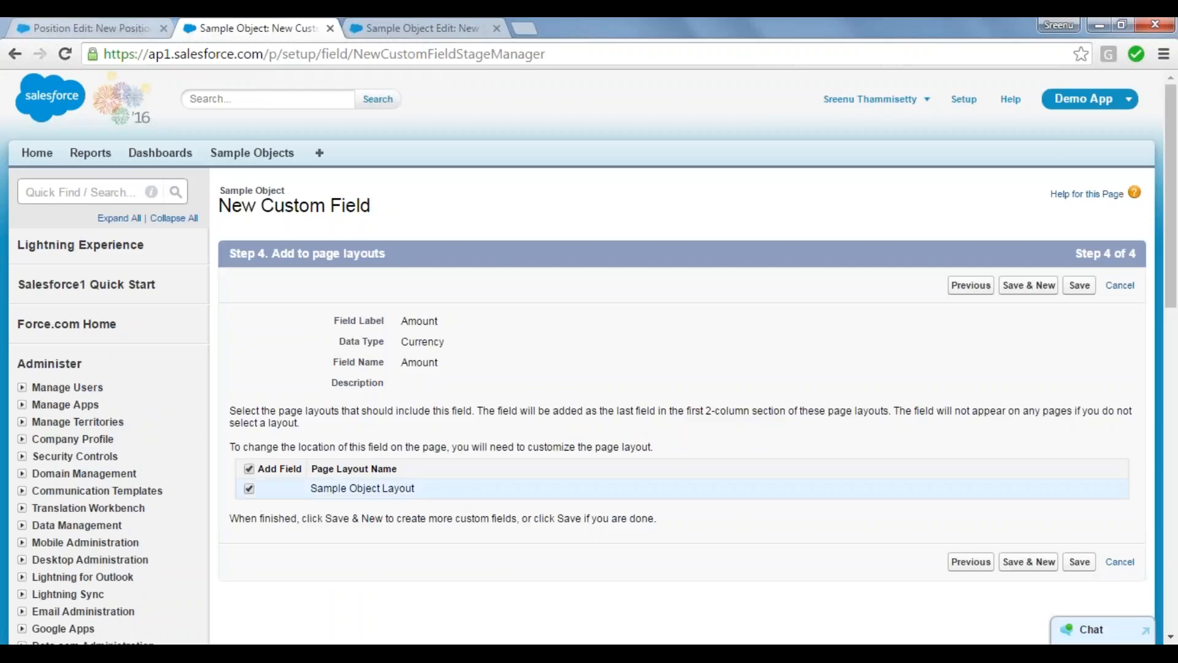
Step: Exclude the Amount field from Sample Object Layout, and save it while starting another new custom field
{"action": "left_click", "coordinate": [249, 489]}
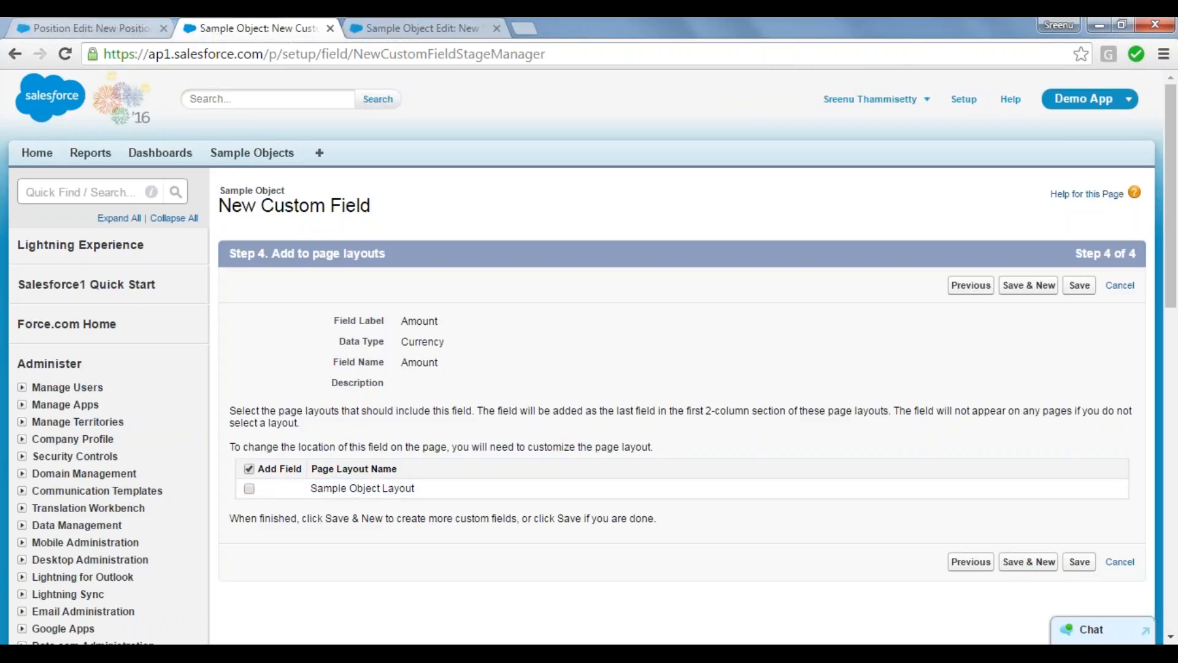
{"action": "left_click", "coordinate": [1036, 571]}
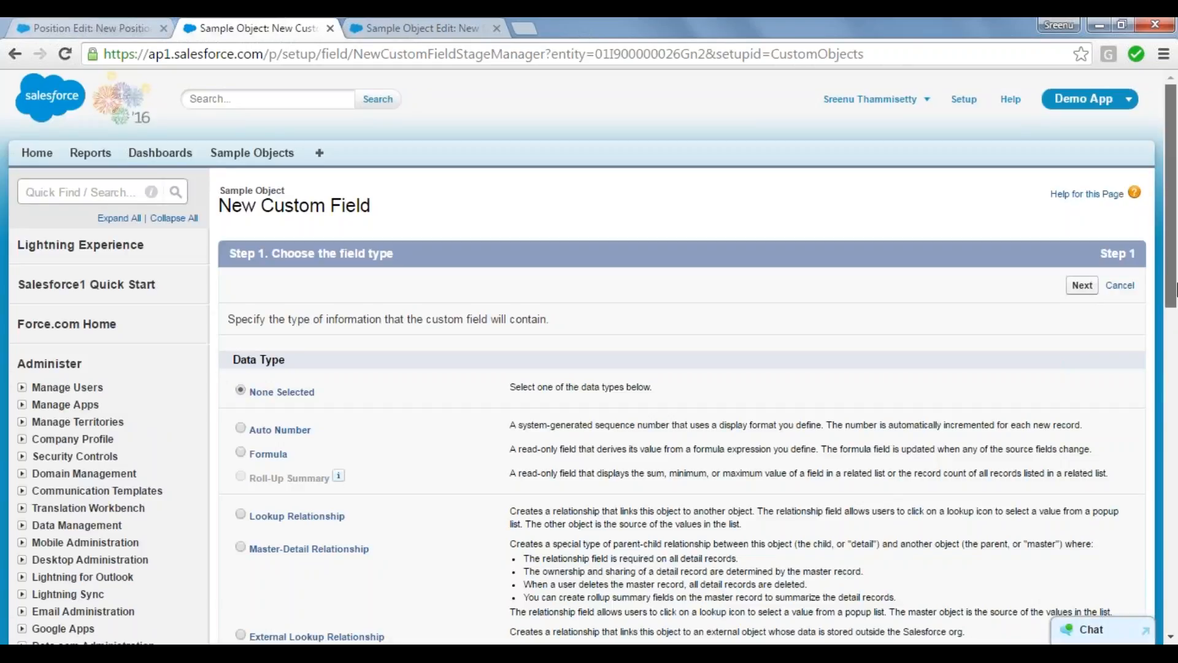
Step: Select the Date data type for the new field, and examine June in the Open Date calendar on the Position edit page
{"action": "left_click_drag", "start_coordinate": [1176, 289], "coordinate": [1175, 463]}
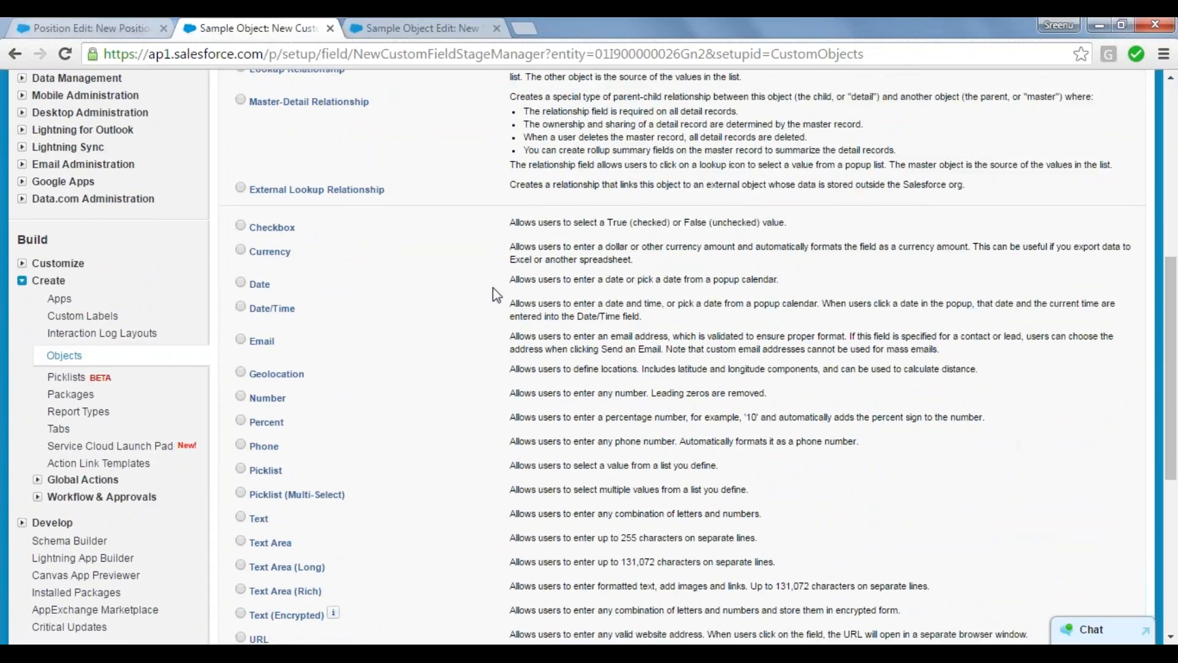
{"action": "left_click", "coordinate": [241, 282]}
{"action": "left_click", "coordinate": [94, 28]}
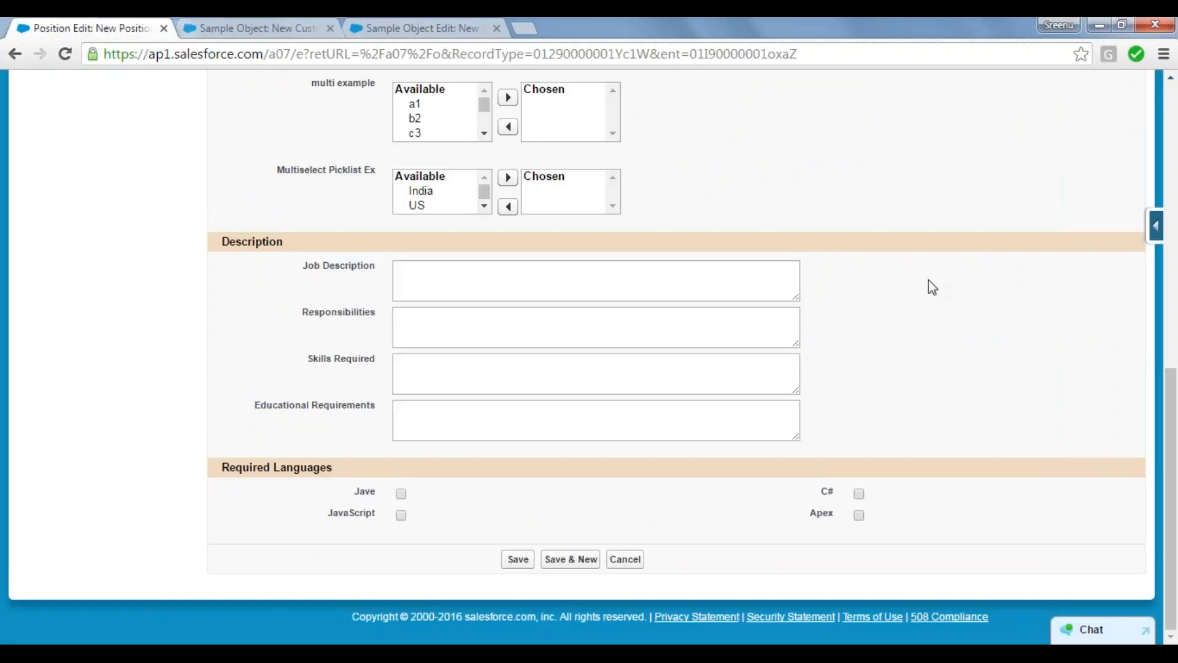
{"action": "left_click_drag", "start_coordinate": [1176, 454], "coordinate": [1176, 239]}
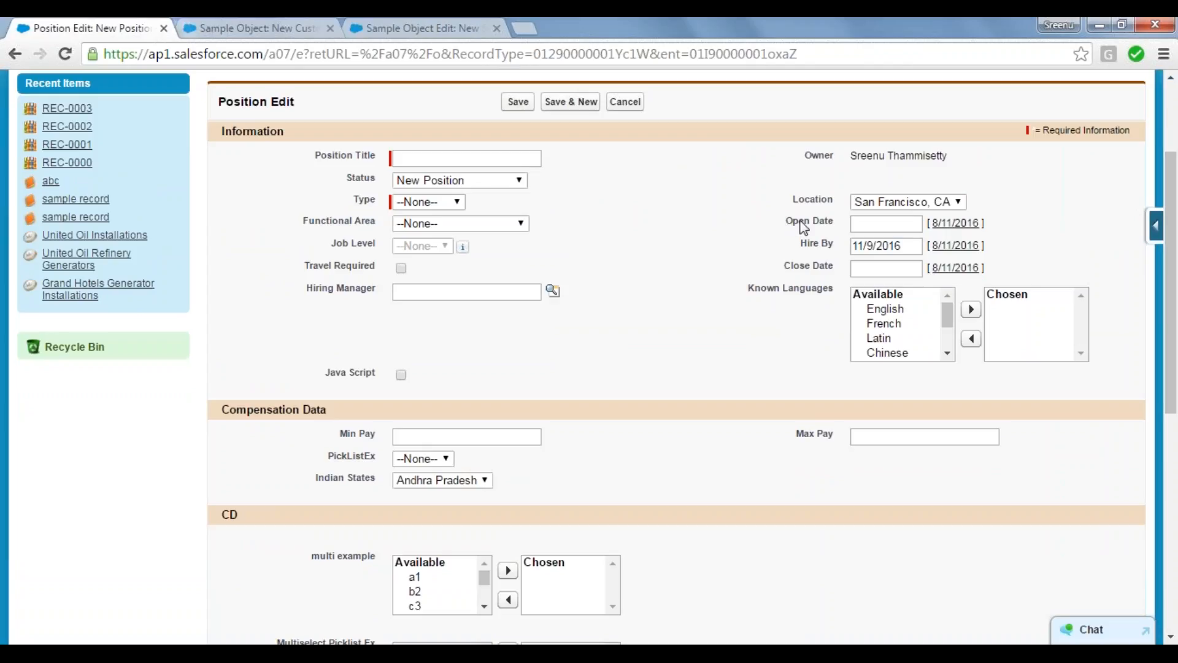
{"action": "left_click_drag", "start_coordinate": [801, 222], "coordinate": [833, 223]}
{"action": "left_click", "coordinate": [871, 224]}
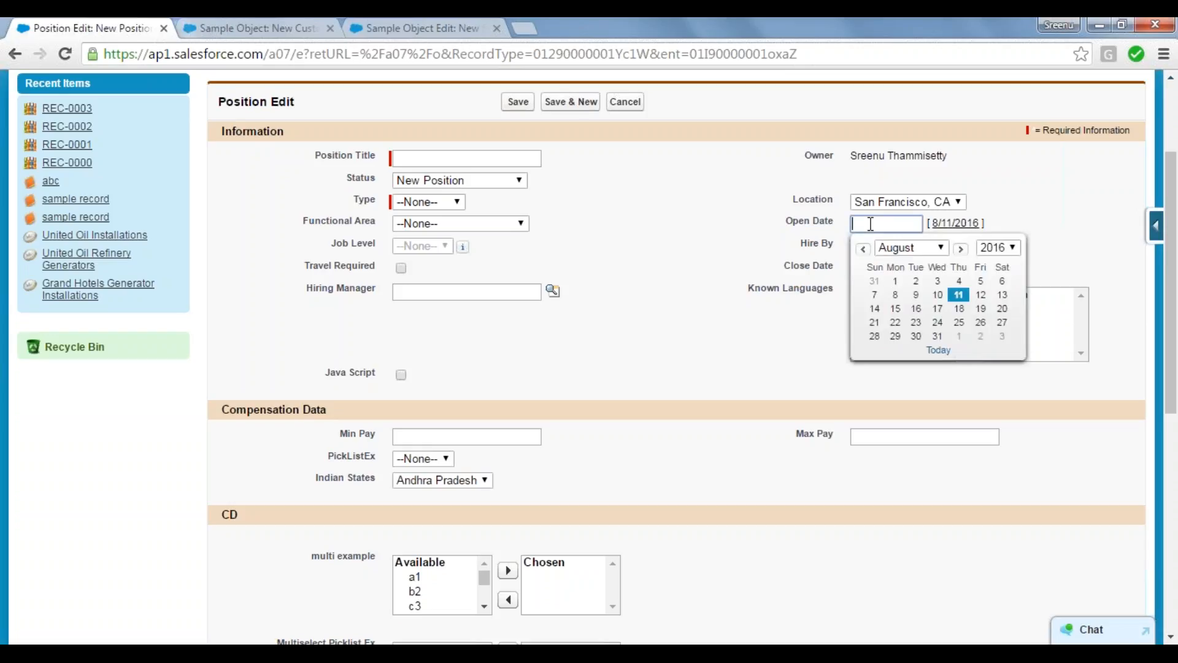
{"action": "left_click", "coordinate": [943, 248]}
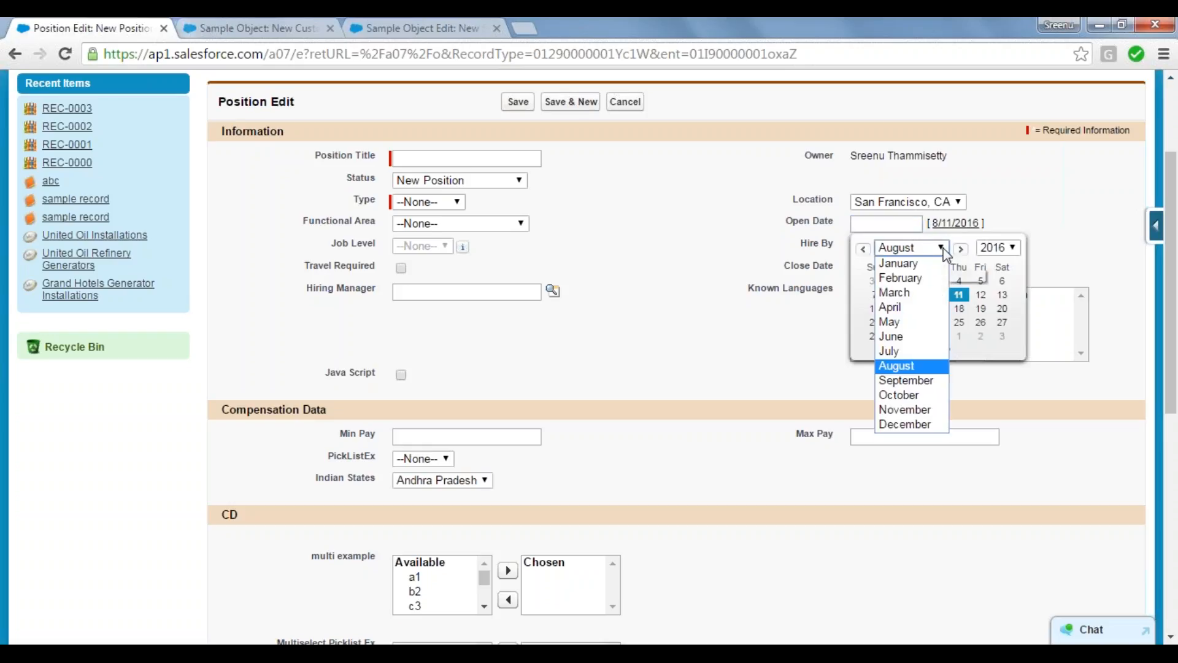
{"action": "left_click", "coordinate": [929, 339]}
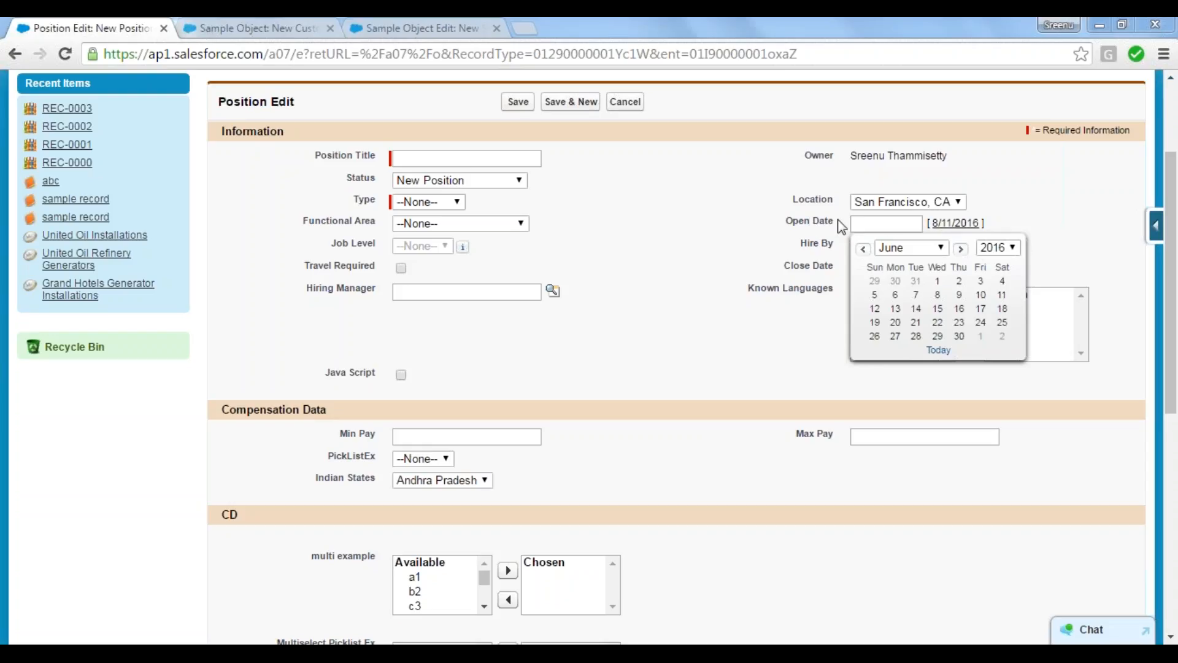
{"action": "left_click_drag", "start_coordinate": [842, 227], "coordinate": [768, 226]}
{"action": "left_click", "coordinate": [767, 226]}
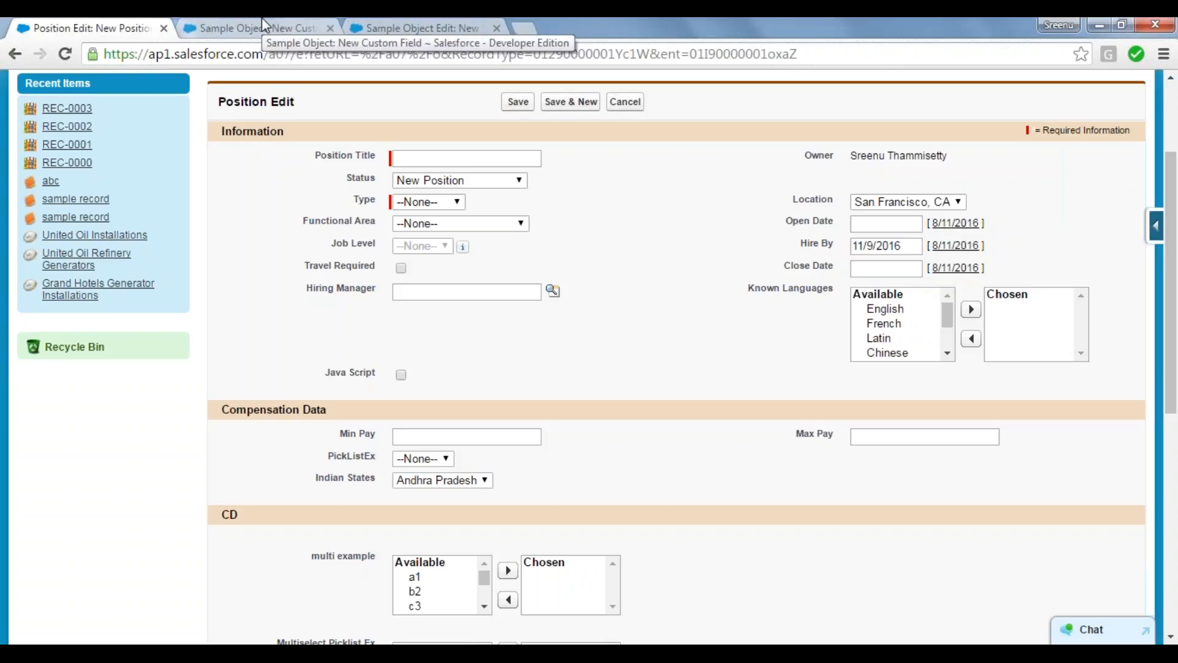
Step: Compare the Date data type with the Open Date field's date picker on the Position edit page
{"action": "left_click", "coordinate": [433, 20]}
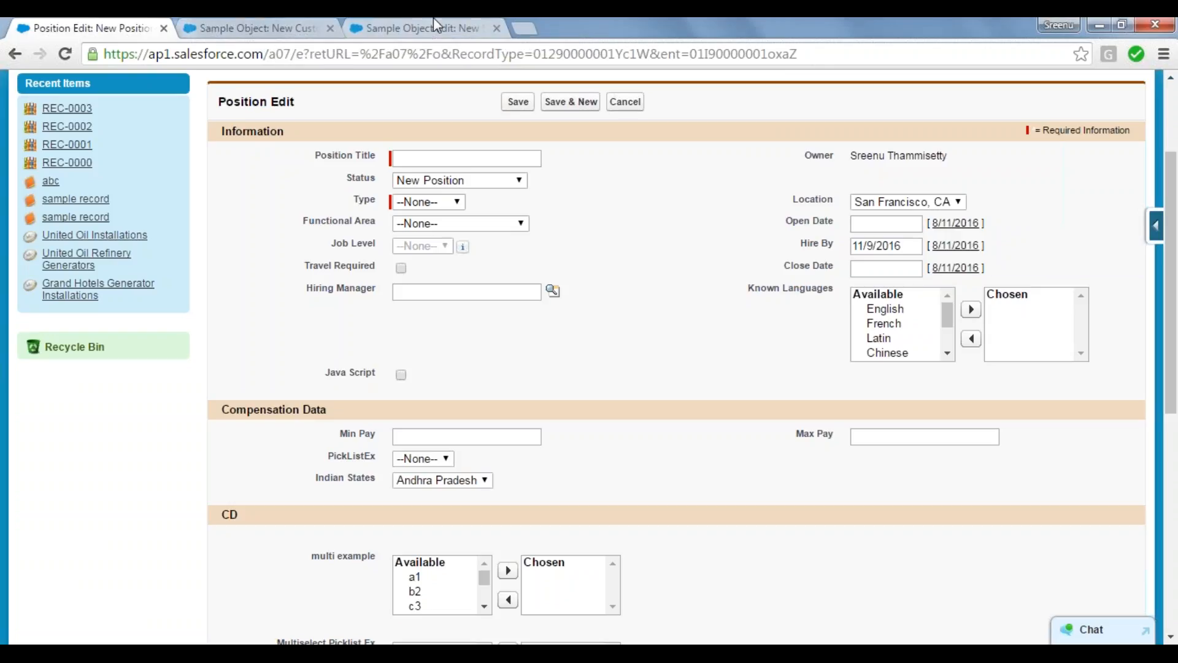
{"action": "left_click", "coordinate": [76, 23]}
{"action": "left_click", "coordinate": [227, 28]}
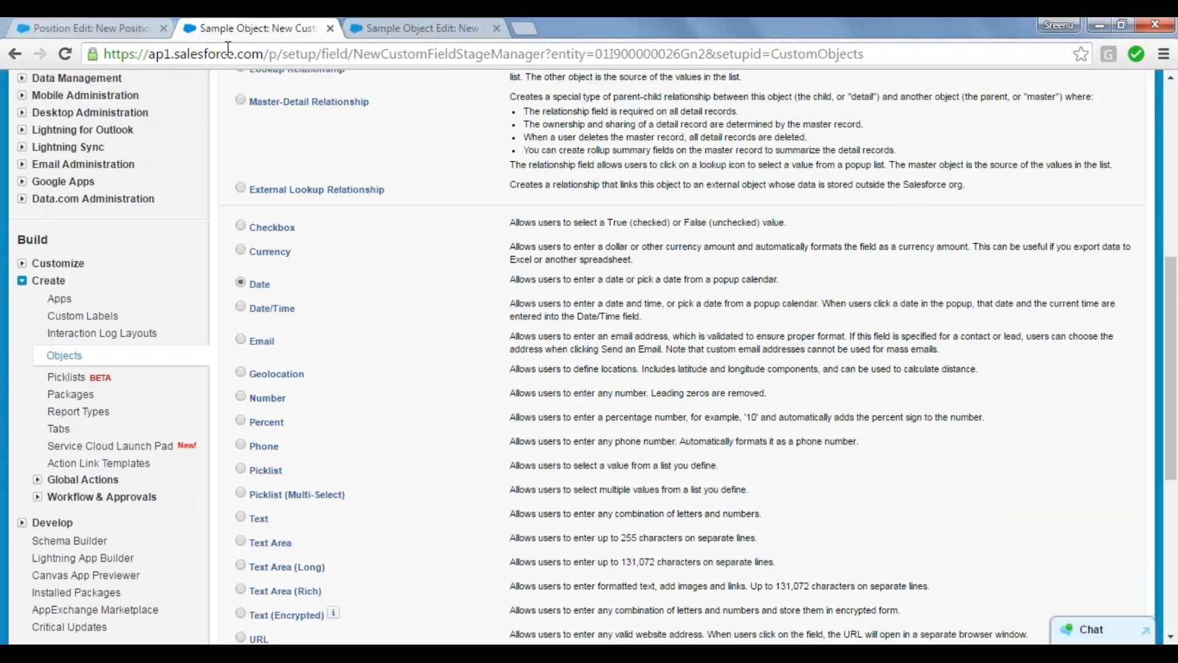
{"action": "left_click", "coordinate": [61, 23]}
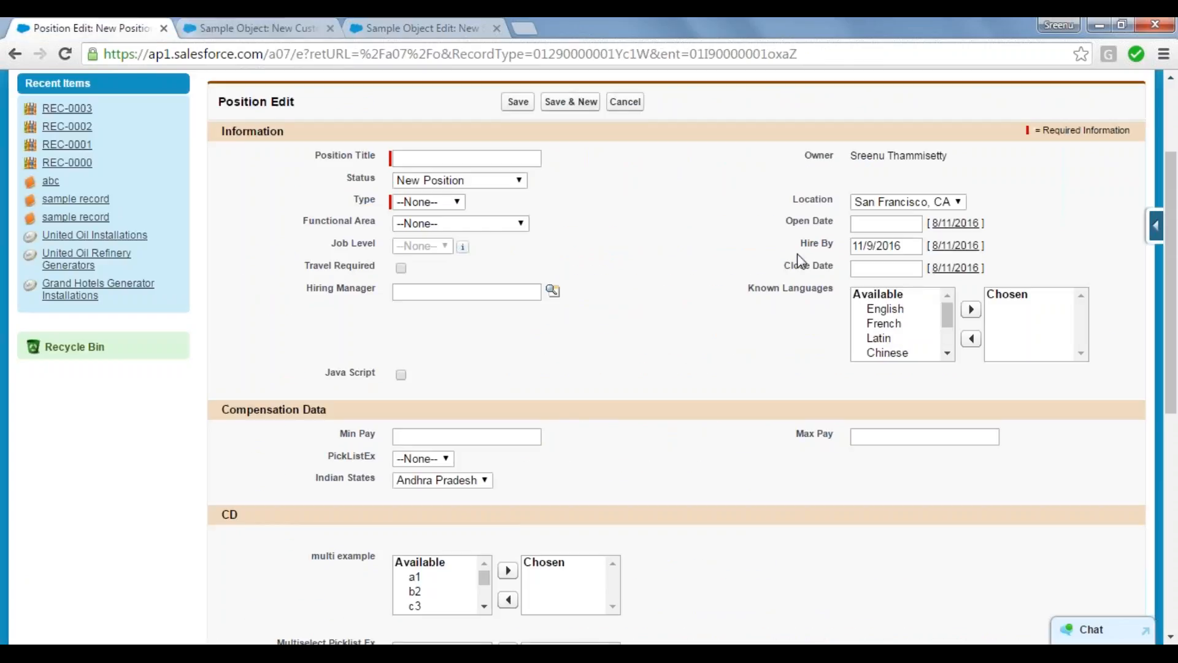
{"action": "left_click", "coordinate": [875, 225]}
{"action": "left_click", "coordinate": [713, 204]}
Step: Select the Date/Time data type for comparison, examine the Close Date picker on the Position page, and return to the data type list
{"action": "left_click", "coordinate": [248, 24]}
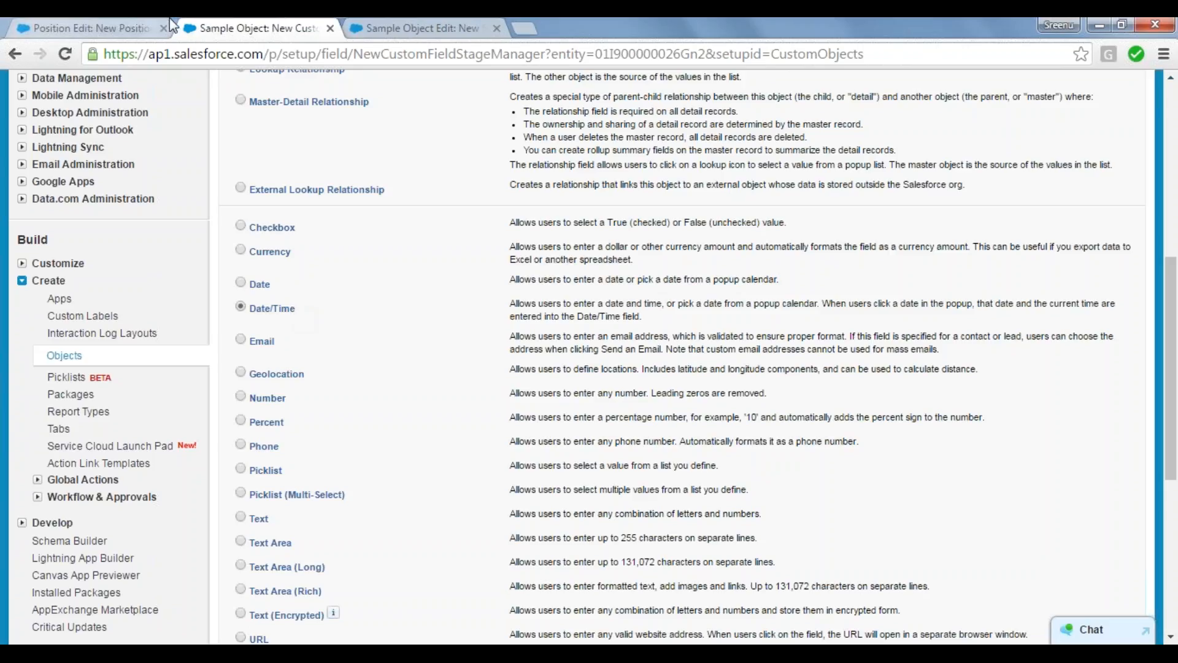
{"action": "left_click", "coordinate": [107, 26]}
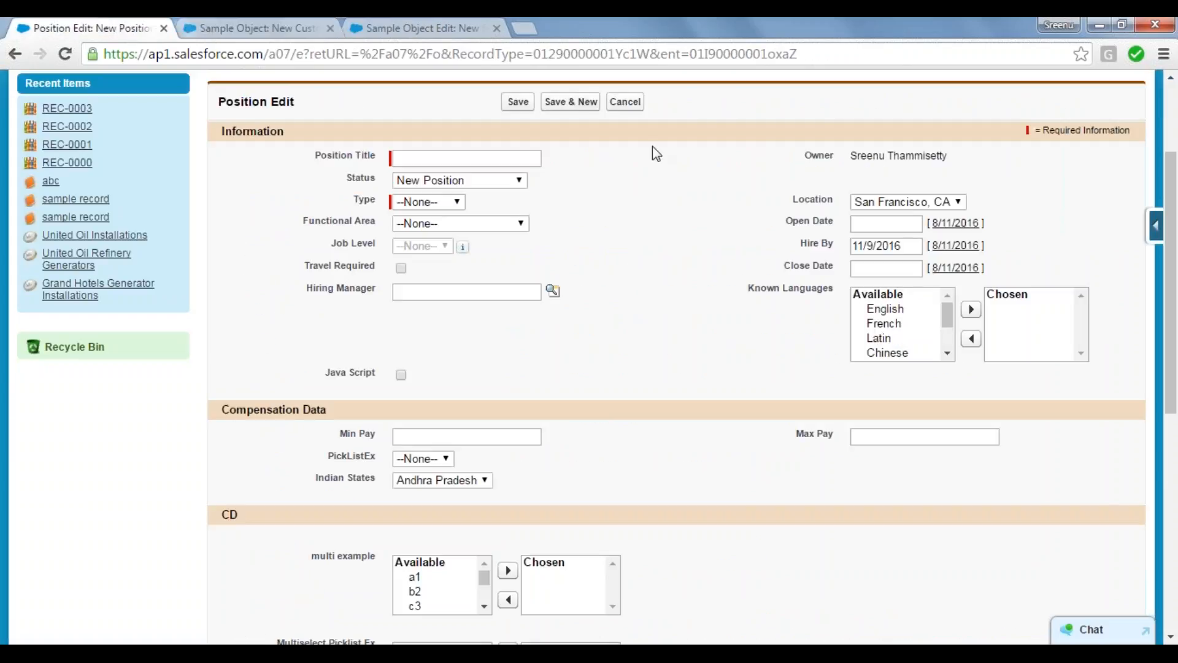
{"action": "left_click", "coordinate": [872, 268]}
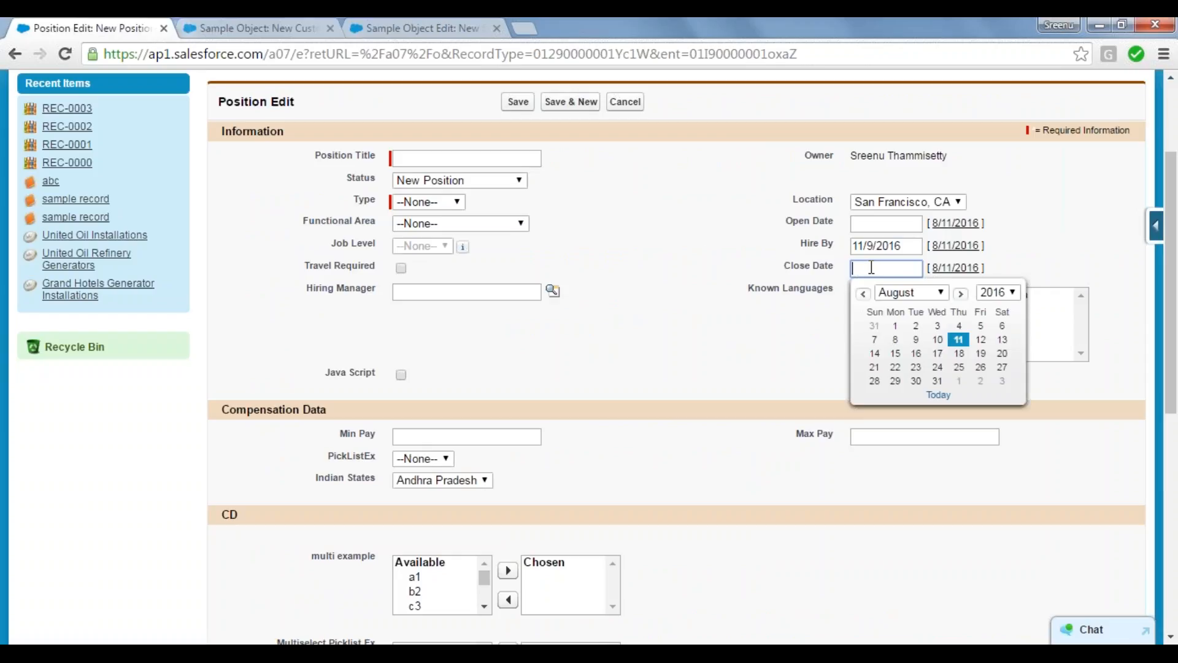
{"action": "left_click", "coordinate": [703, 248]}
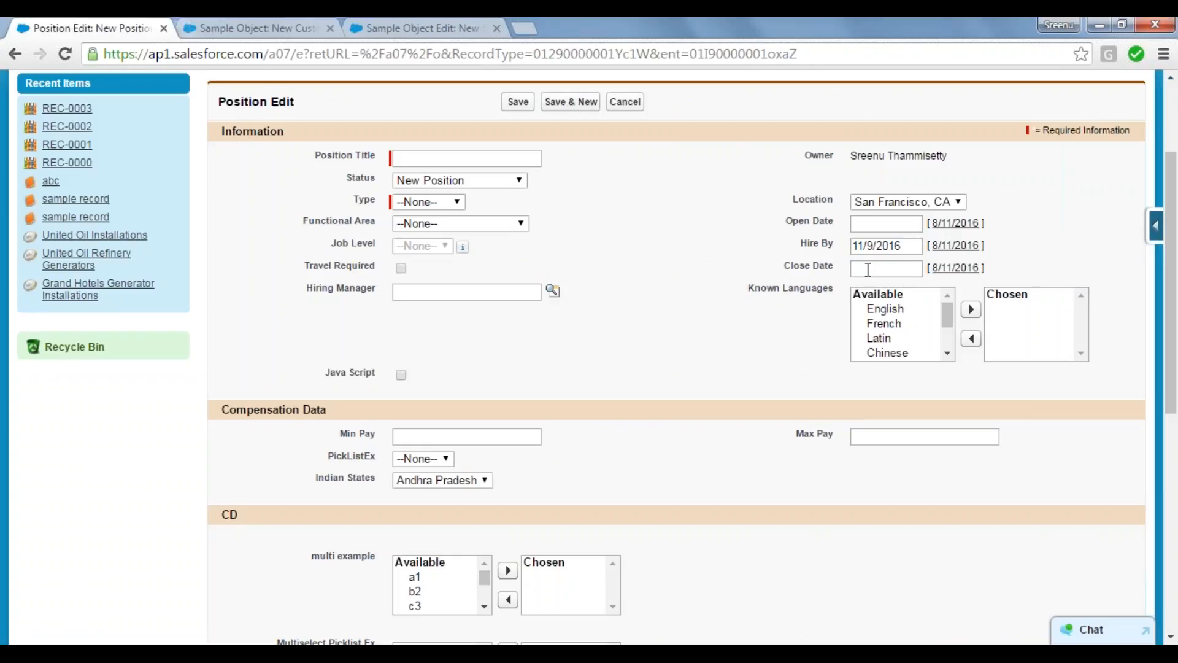
{"action": "left_click", "coordinate": [252, 25]}
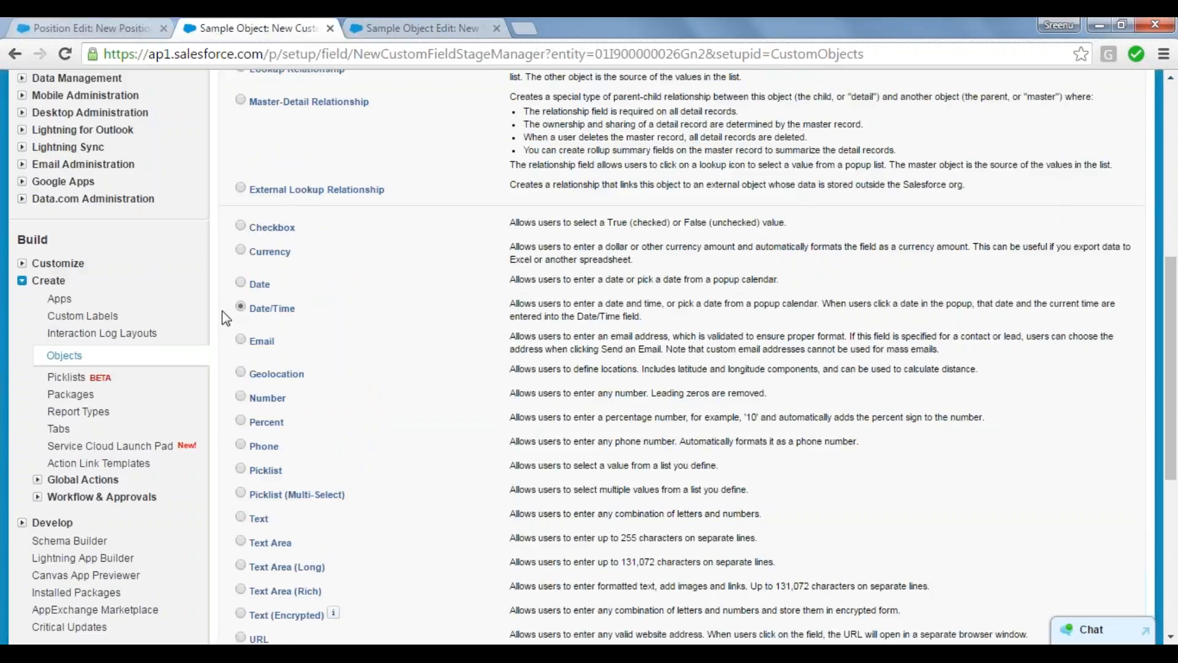
Step: Select the Email data type for the new field, and switch to the Notepad notes at the blank line below the Currency notes
{"action": "scroll", "coordinate": [226, 318], "scroll_direction": "down", "scroll_amount": 2}
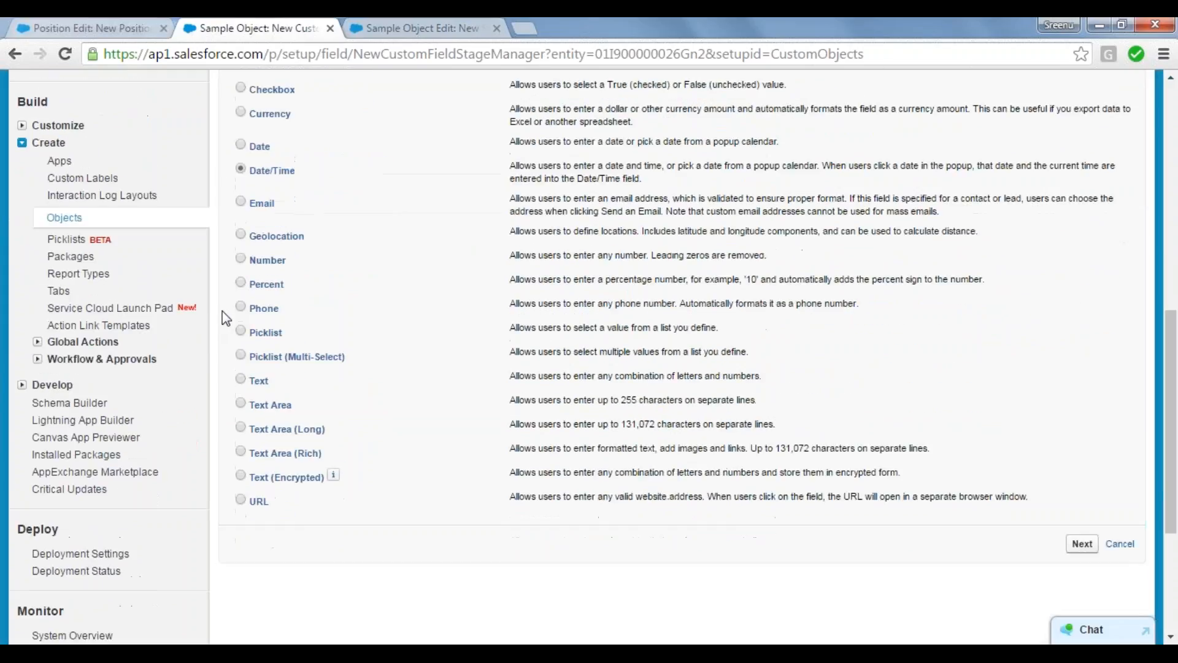
{"action": "left_click", "coordinate": [242, 203]}
{"action": "mouse_move", "coordinate": [367, 641]}
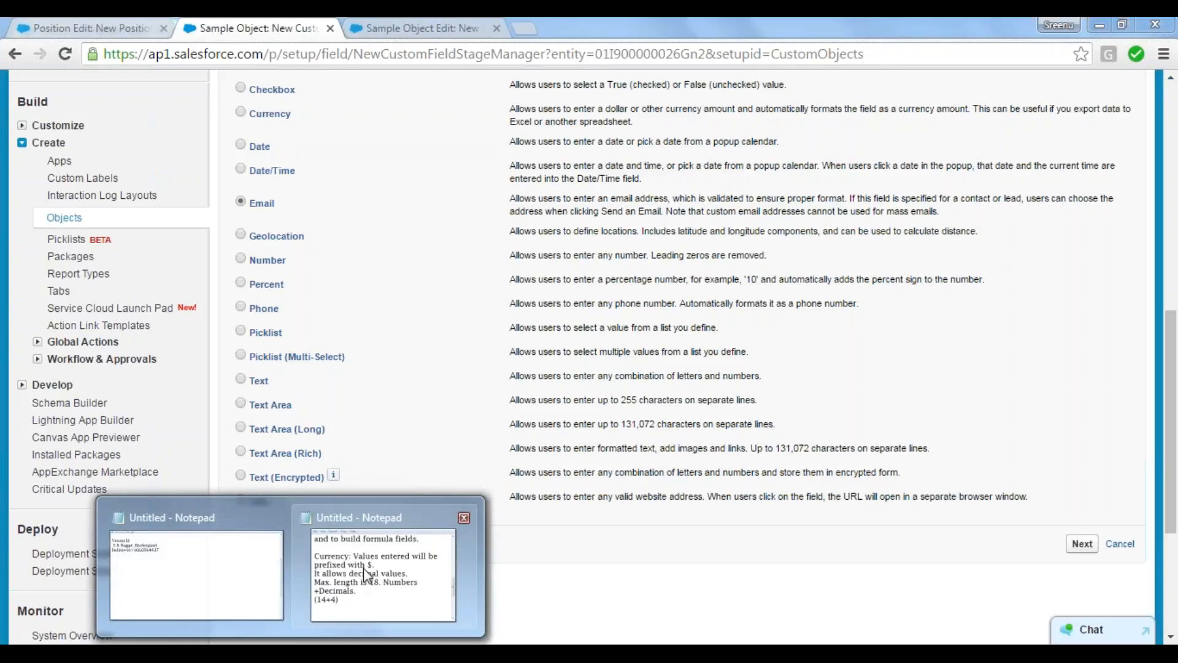
{"action": "left_click", "coordinate": [367, 577]}
{"action": "scroll", "coordinate": [968, 364], "scroll_direction": "down", "scroll_amount": 1}
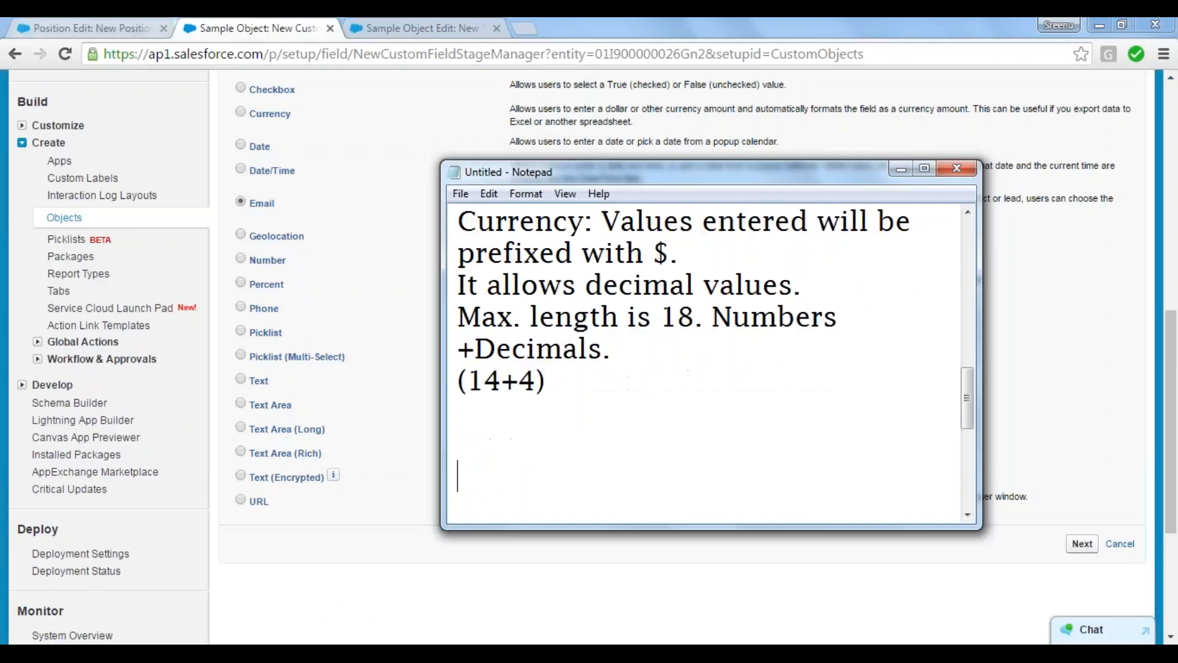
Step: Add an "Email :" entry below the Currency notes with a sample Gmail address that spells out "at" and "dot" as words
{"action": "type", "text": "Email"}
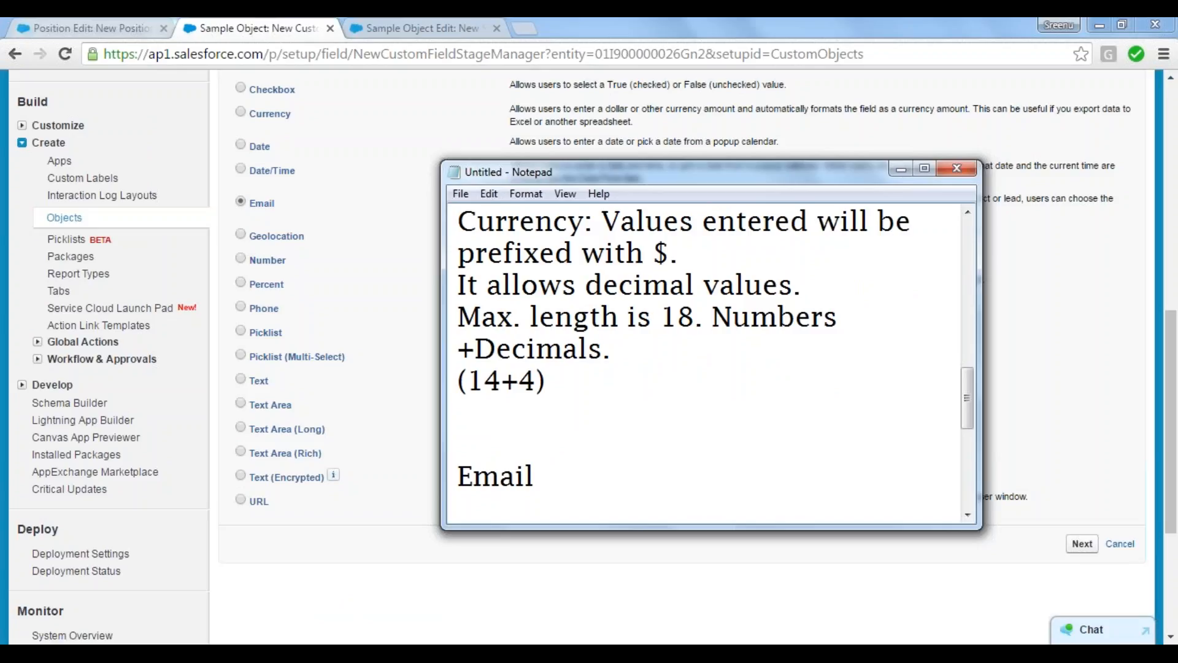
{"action": "type", "text": ": see"}
{"action": "key", "text": "BackSpace"}
{"action": "key", "text": "BackSpace"}
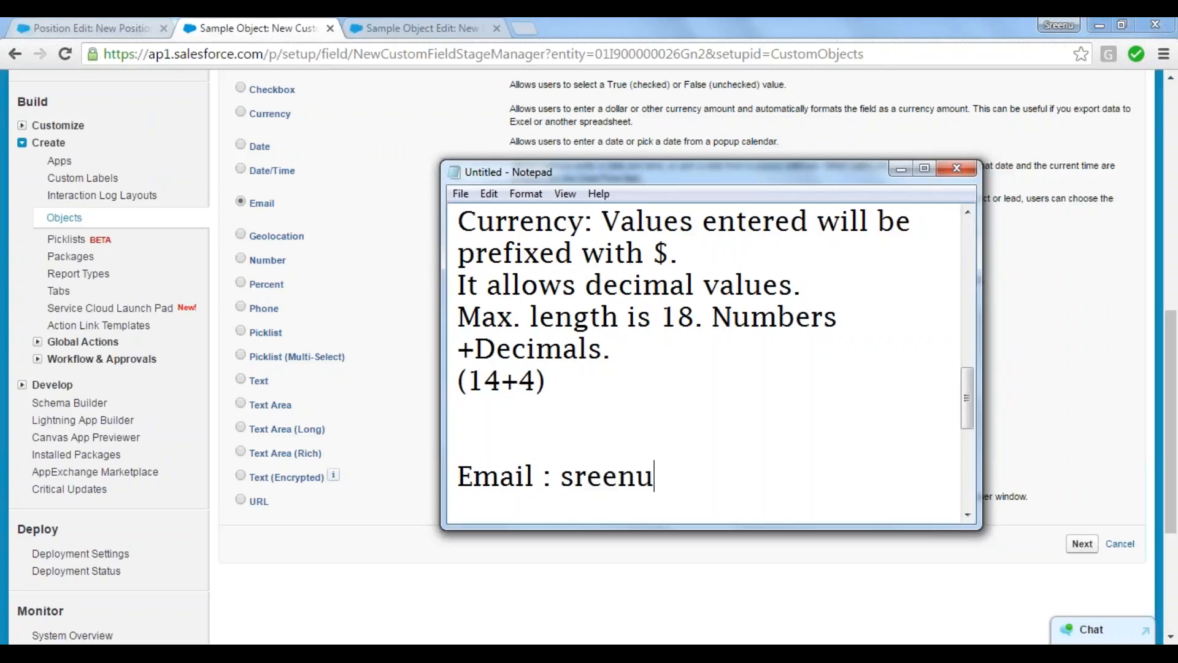
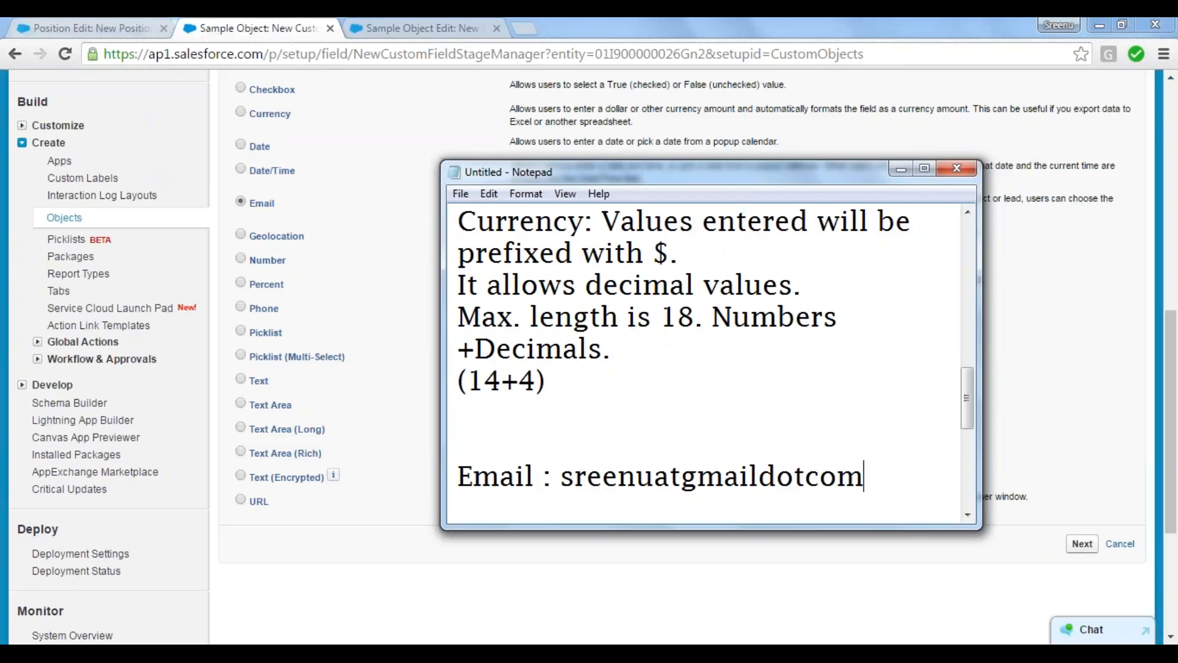
Step: Add a second sample address line spelling out "at" but ending in ".com", and highlight both examples before returning to the Salesforce data type list
{"action": "key", "text": "Return"}
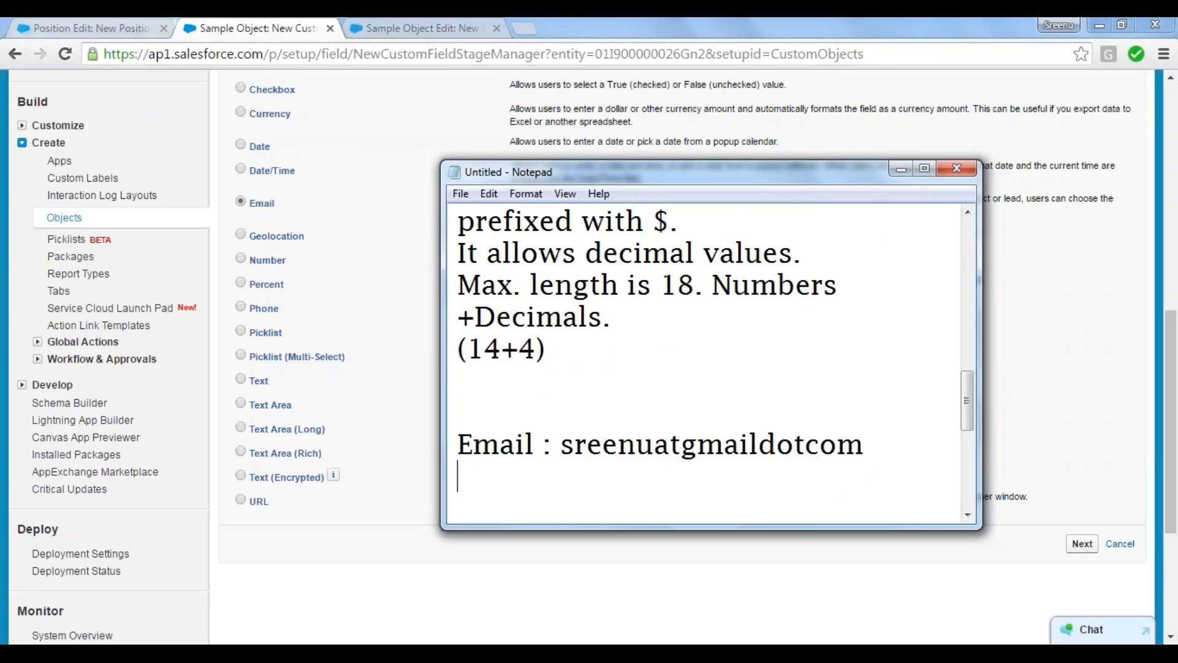
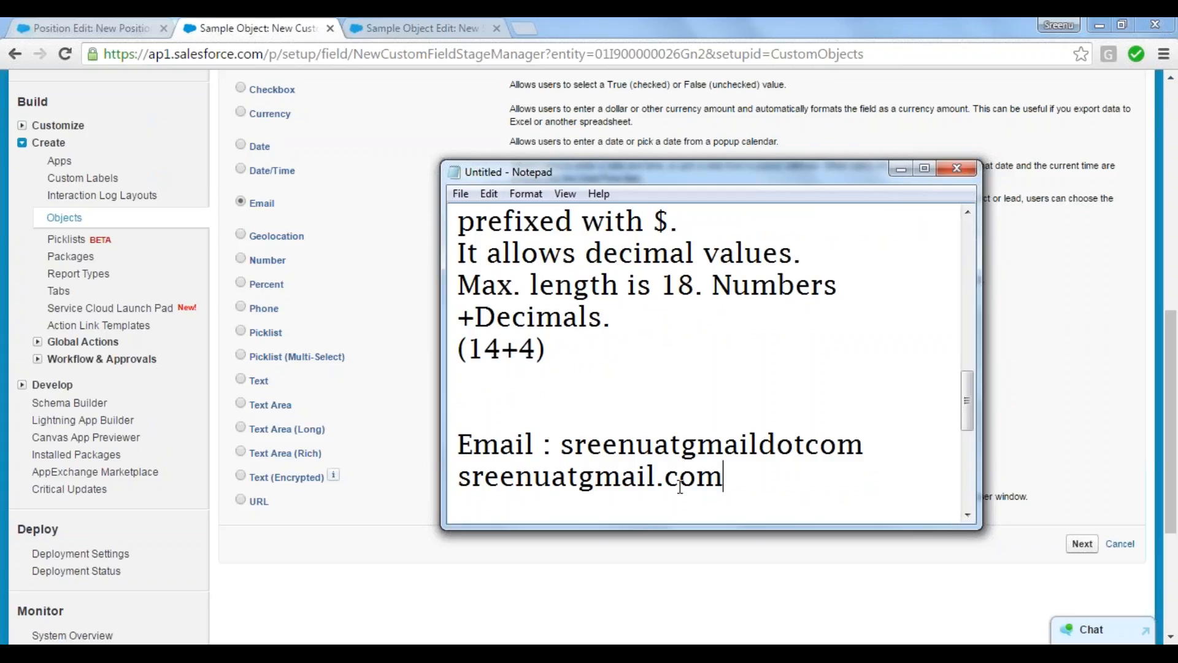
{"action": "left_click_drag", "start_coordinate": [725, 479], "coordinate": [558, 446]}
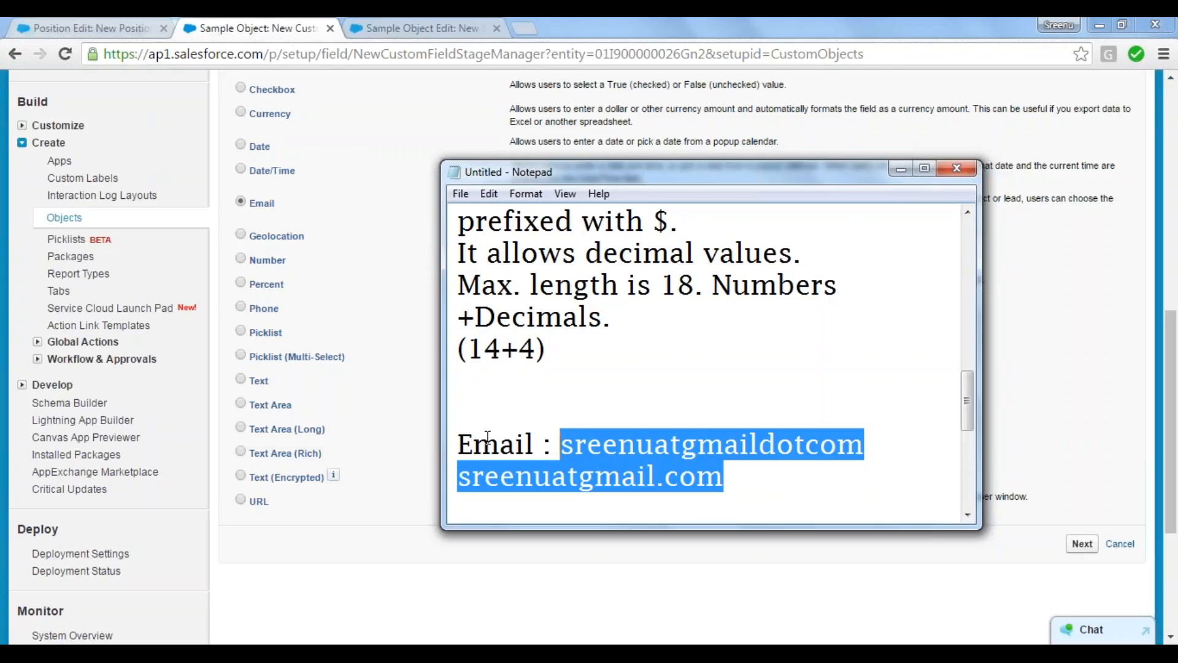
{"action": "left_click", "coordinate": [278, 542]}
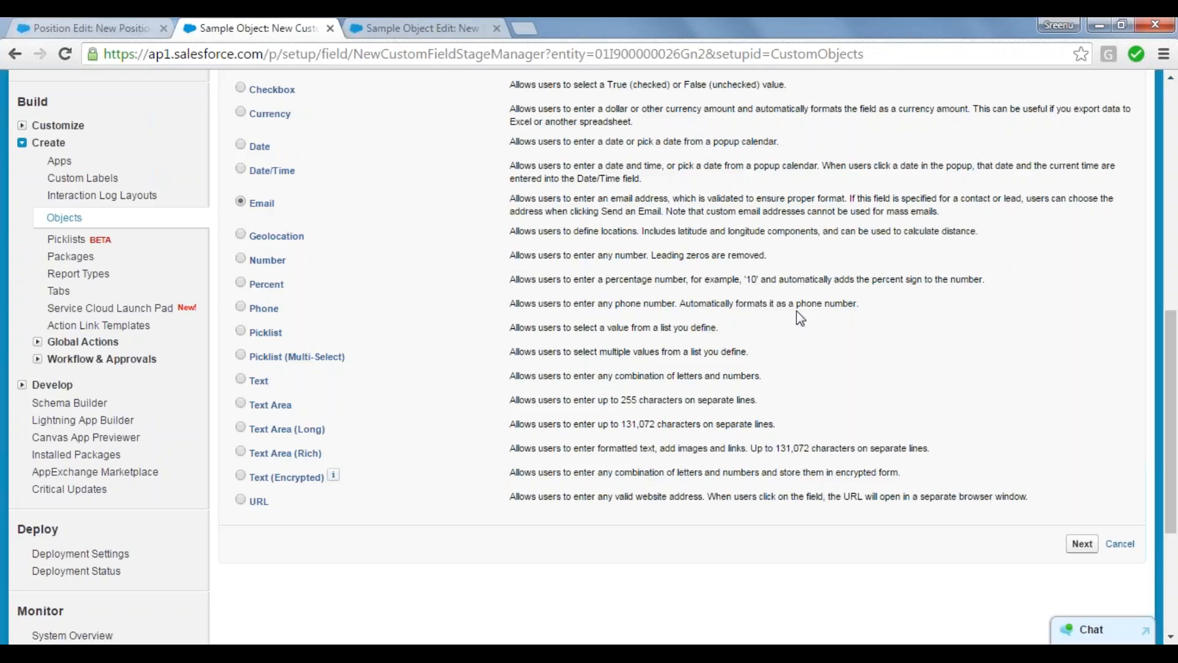
Step: Proceed with the Email data type and set the new field's label to "Student Email" with the field name Student_Email
{"action": "left_click", "coordinate": [1082, 545]}
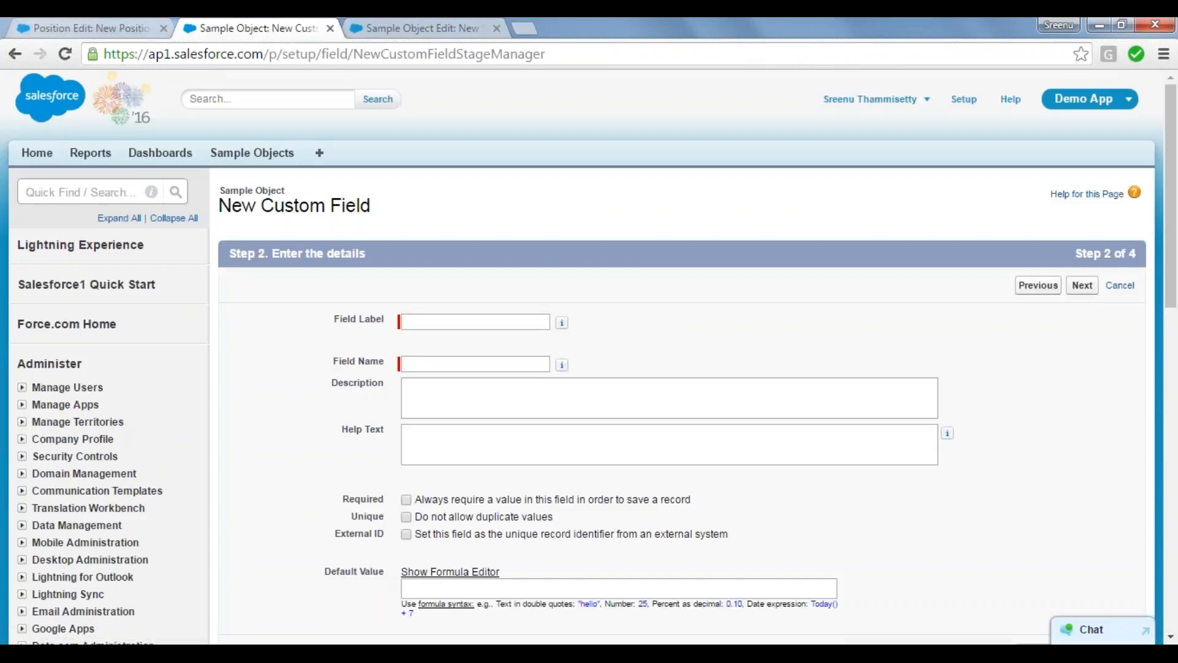
{"action": "left_click", "coordinate": [416, 318]}
{"action": "type", "text": "Stude"}
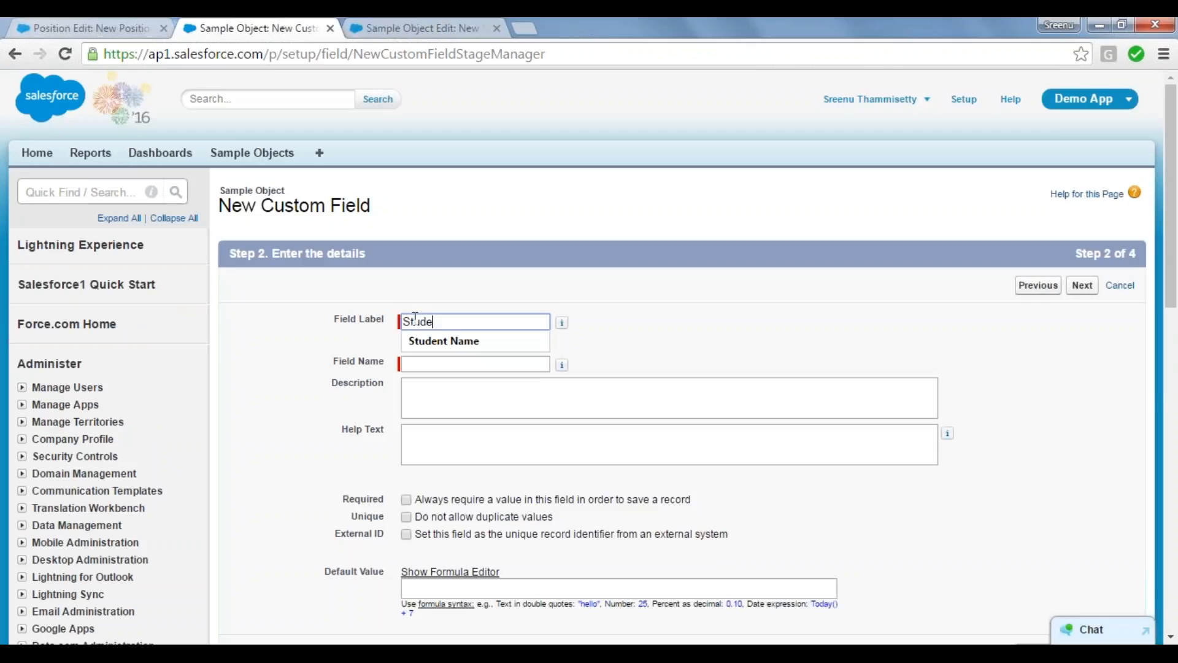
{"action": "type", "text": "nt Email"}
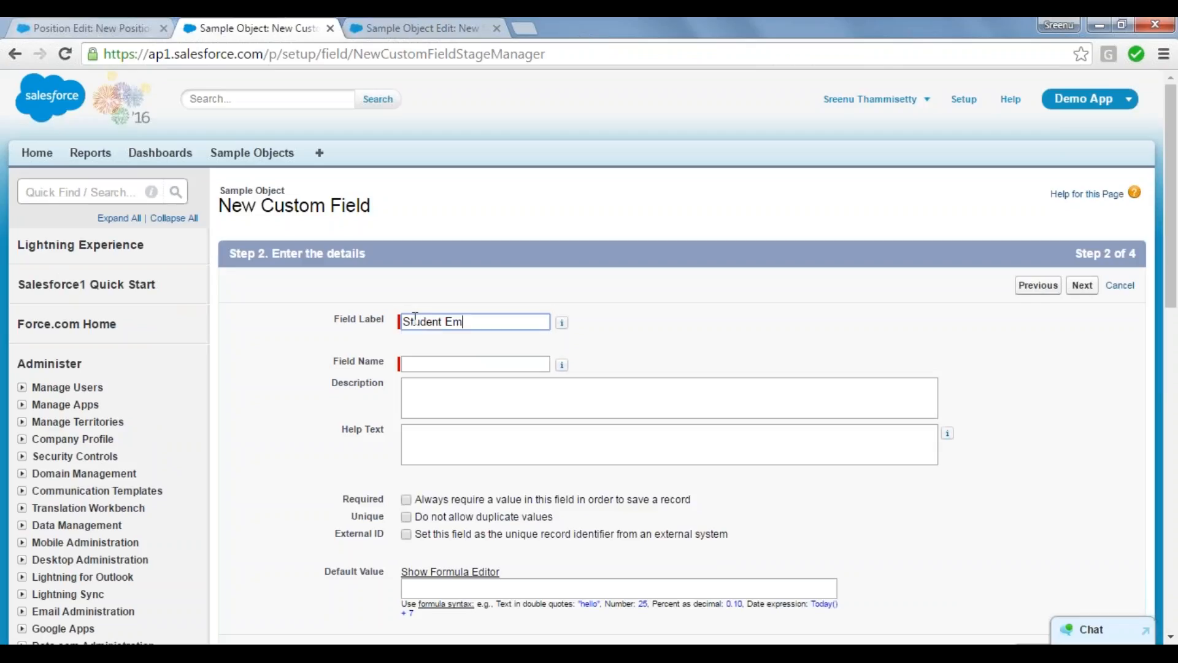
{"action": "key", "text": "Tab"}
{"action": "key", "text": "Tab"}
{"action": "key", "text": "Tab"}
{"action": "key", "text": "Tab"}
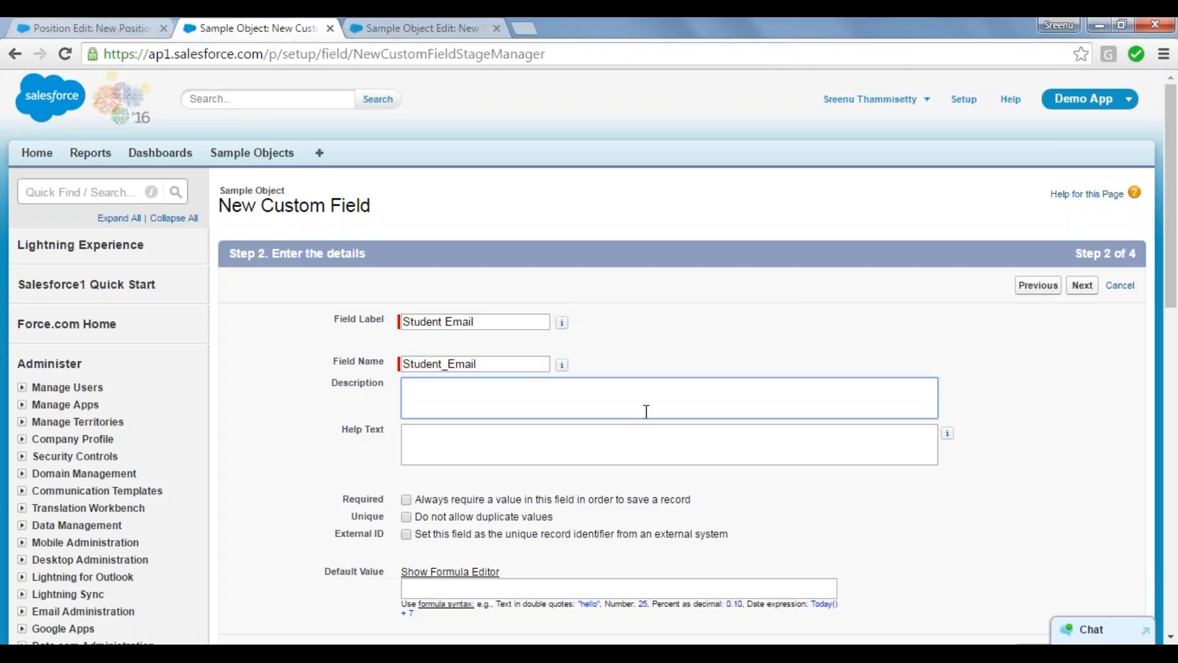
Step: Keep the default field-level security and Sample Object Layout, and save the Student Email field while starting another new field
{"action": "scroll", "coordinate": [1172, 289], "scroll_direction": "down", "scroll_amount": 4}
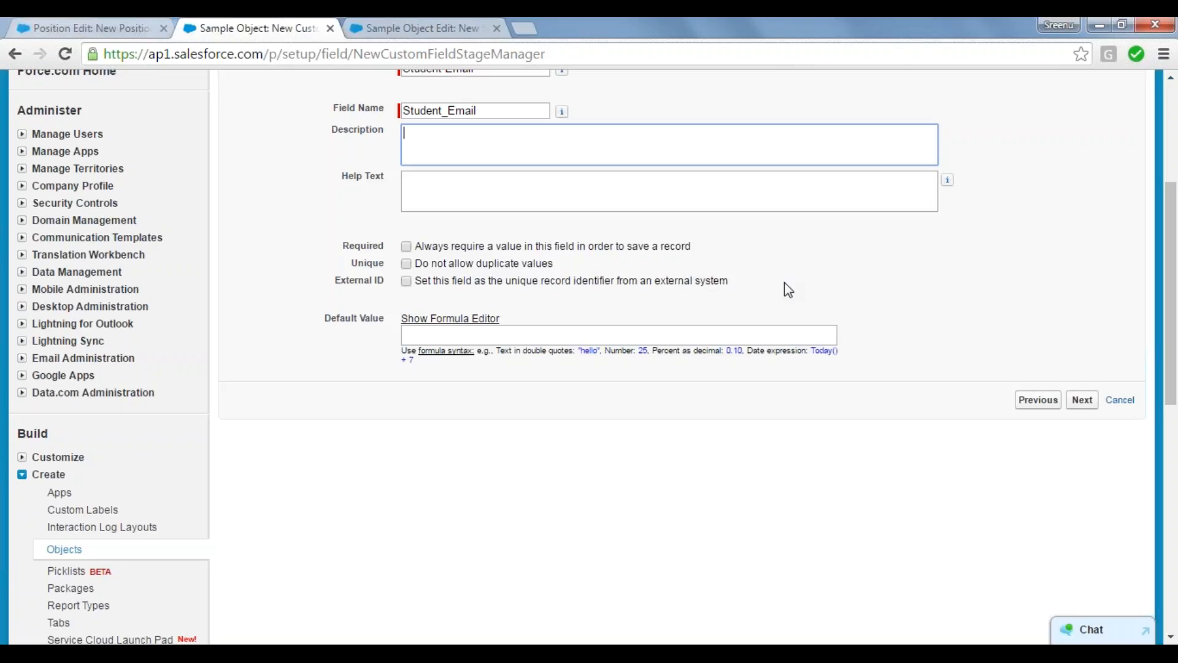
{"action": "left_click", "coordinate": [1079, 405]}
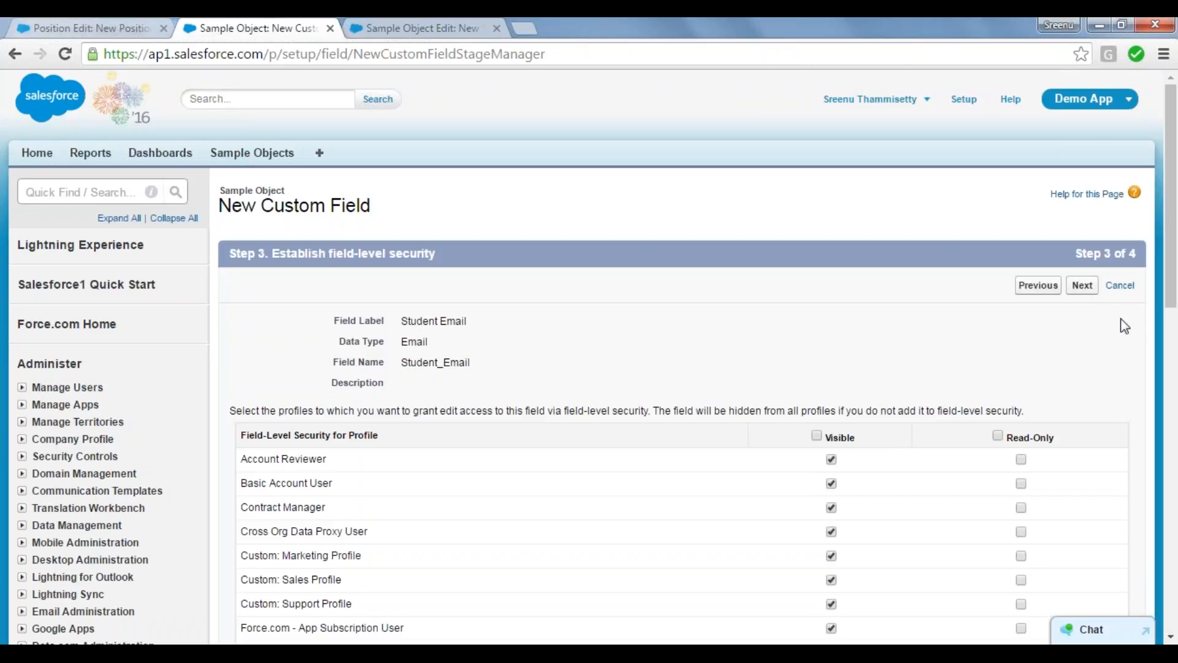
{"action": "left_click", "coordinate": [1082, 285]}
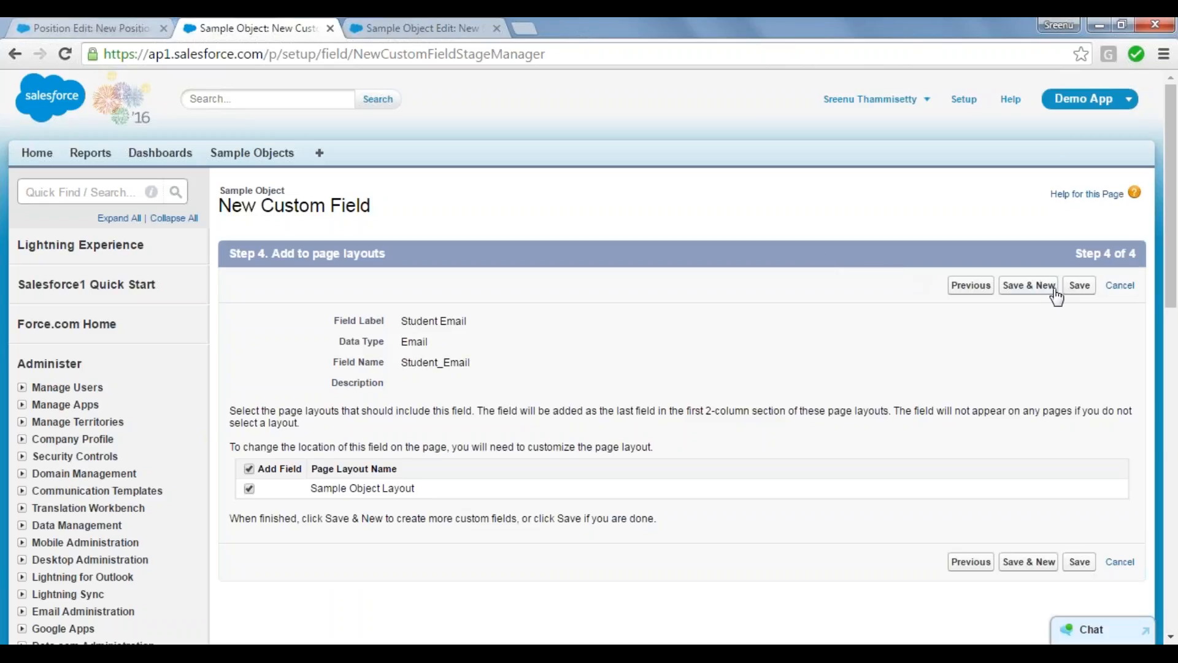
{"action": "left_click", "coordinate": [1029, 286]}
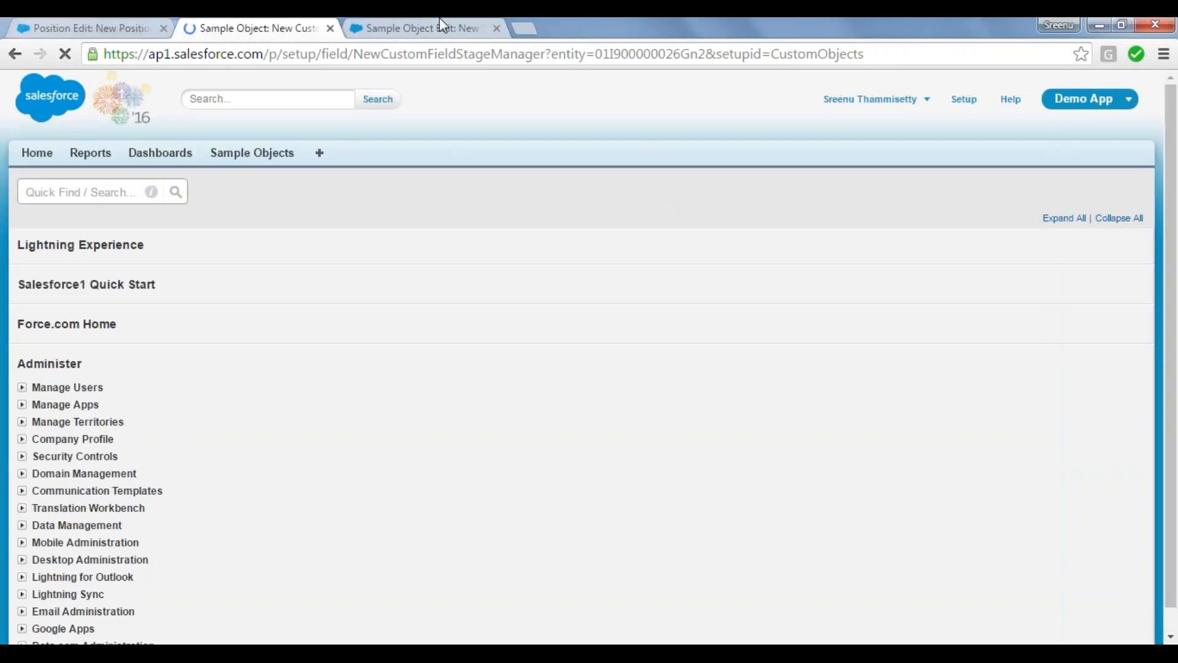
Step: Reload the New Sample Object form in the other browser tab and enter the student's name
{"action": "left_click", "coordinate": [440, 21]}
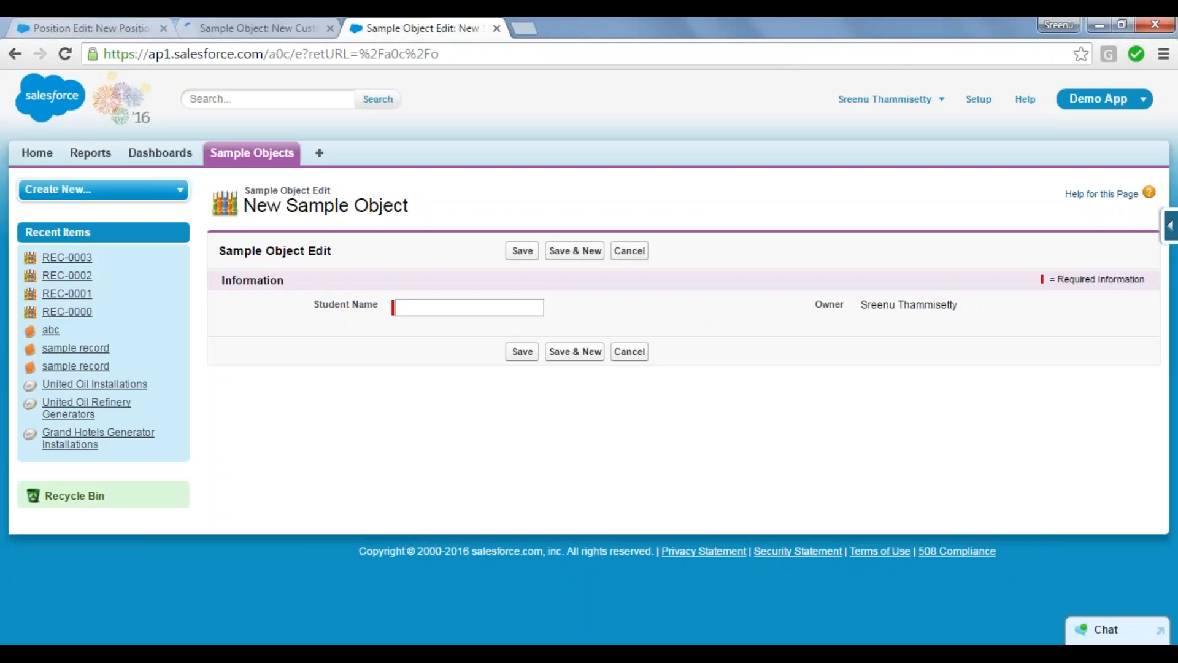
{"action": "key", "text": "F5"}
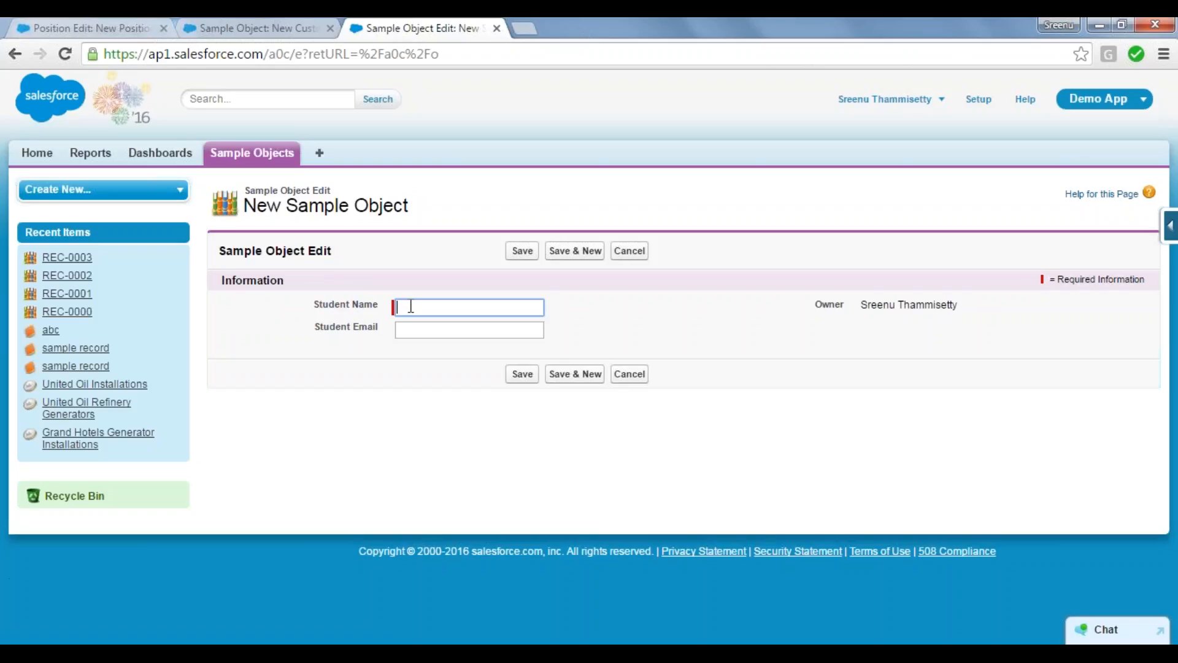
{"action": "type", "text": "Nagendra"}
{"action": "key", "text": "Tab"}
{"action": "key", "text": "Tab"}
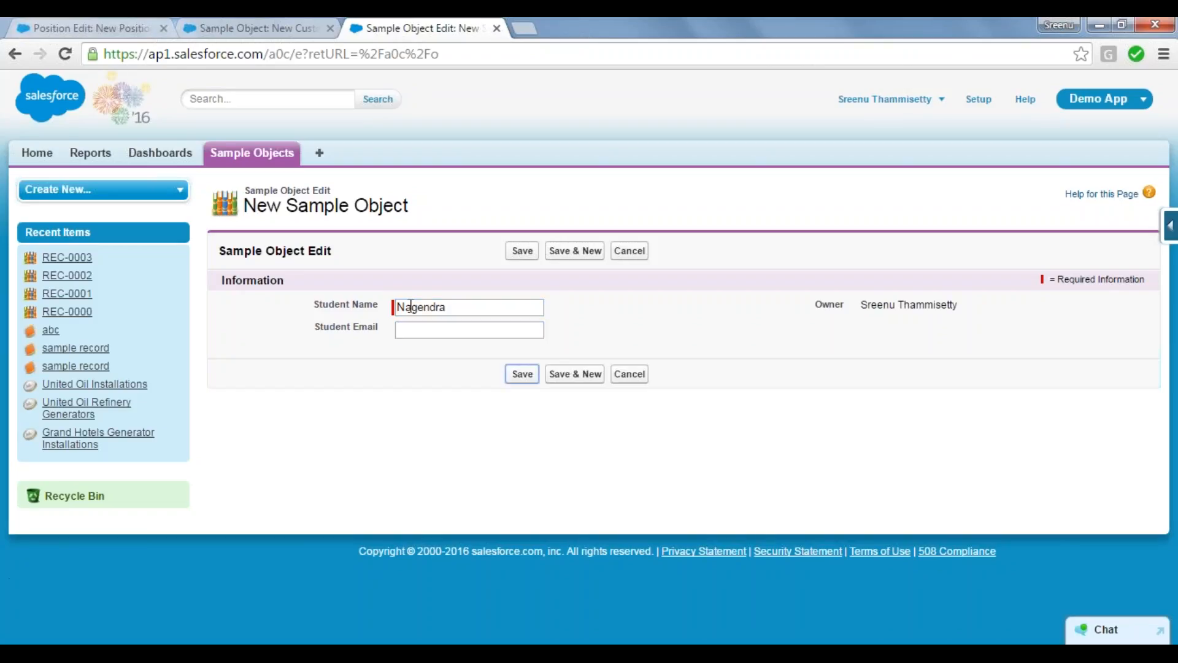
Step: Enter a correctly formatted Gmail address as the Student Email and save the record
{"action": "left_click", "coordinate": [416, 331]}
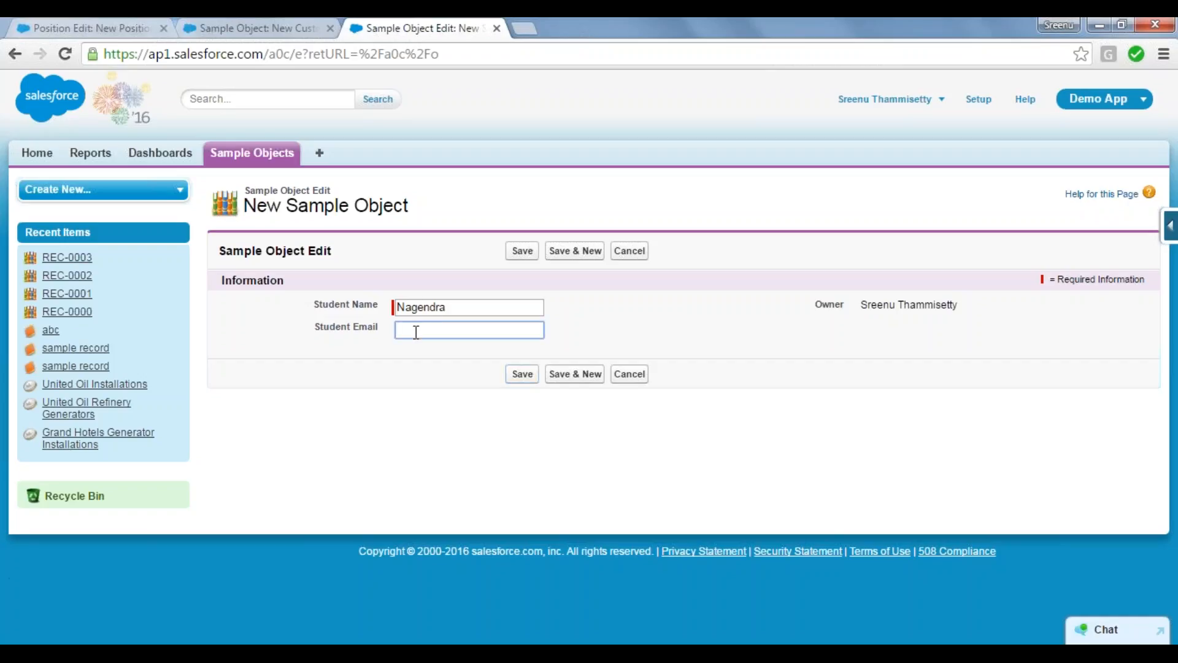
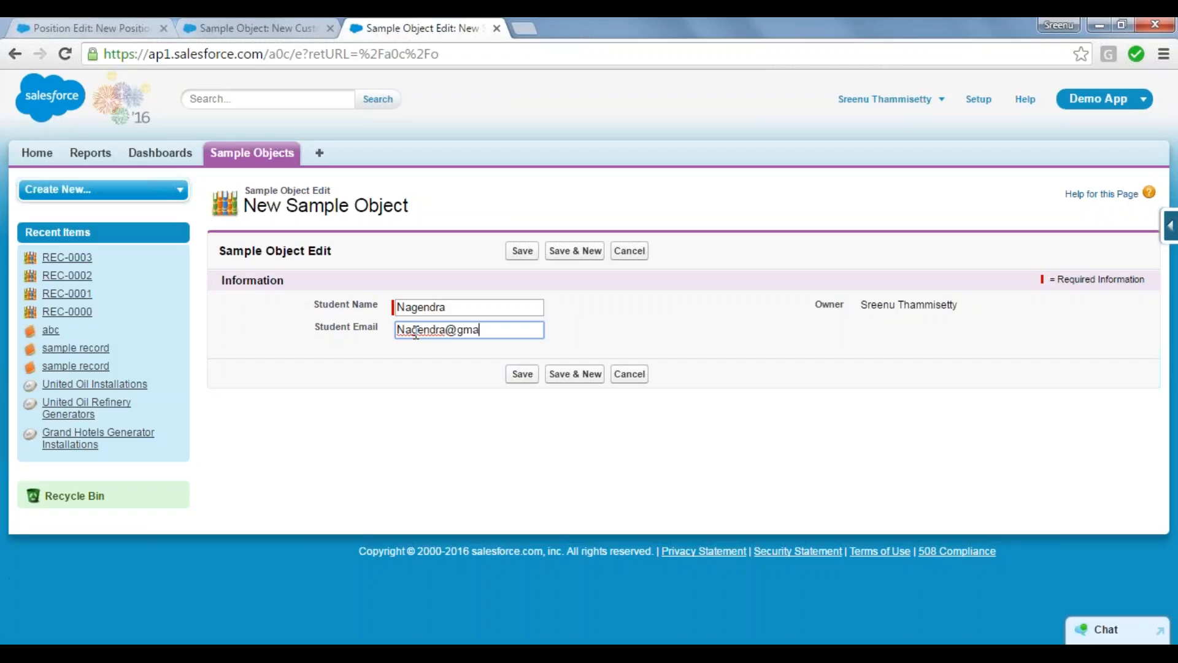
{"action": "left_click", "coordinate": [523, 374]}
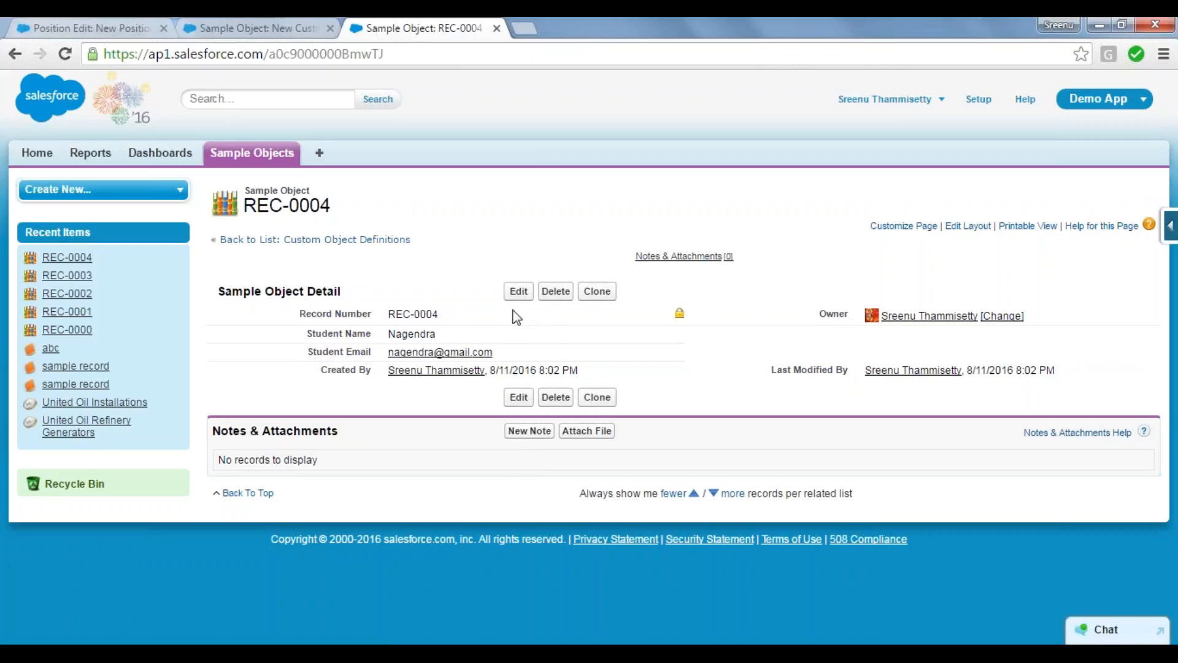
Step: Start another new Sample Object record and enter a second student's name
{"action": "left_click", "coordinate": [250, 158]}
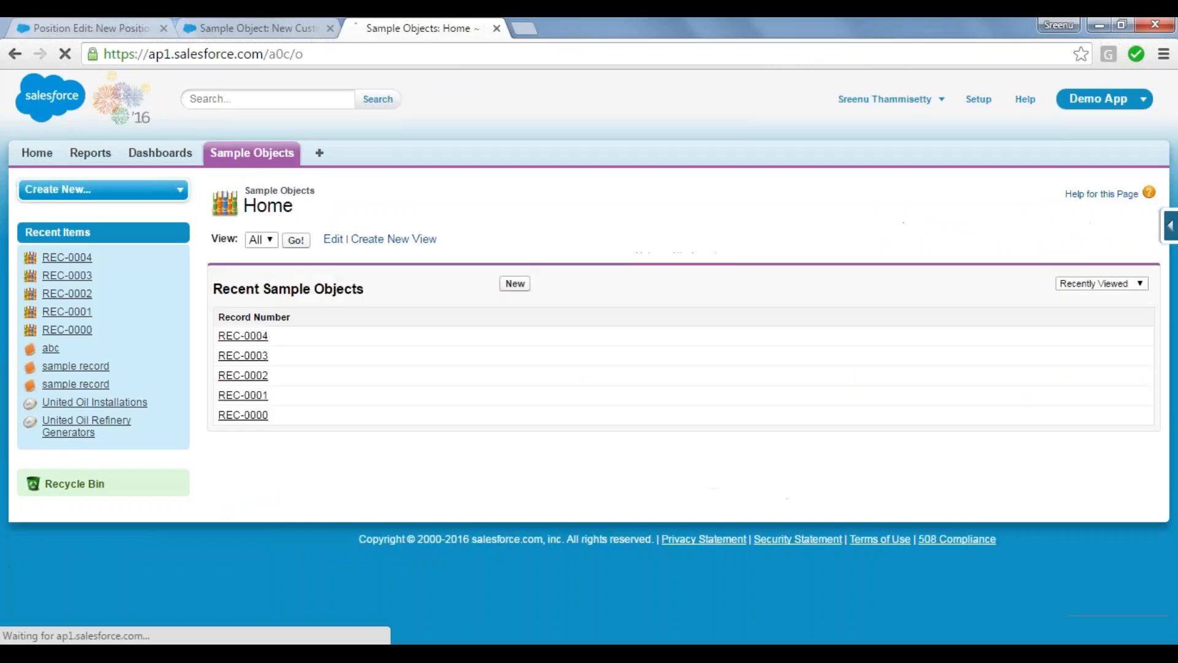
{"action": "left_click", "coordinate": [515, 284]}
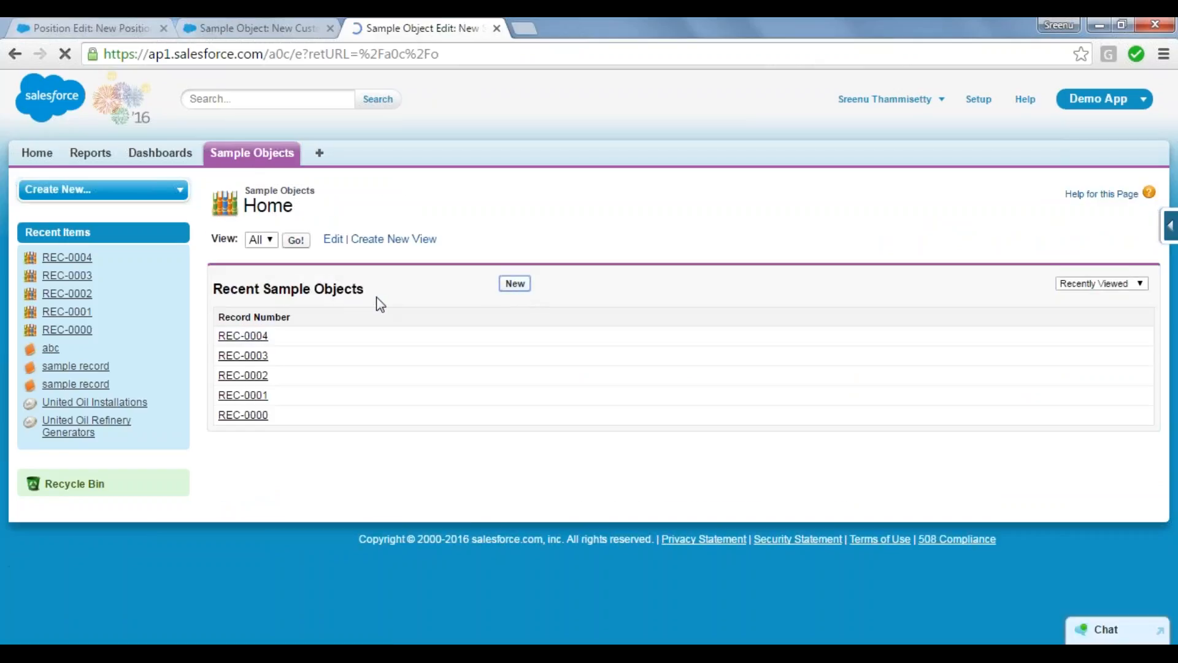
{"action": "left_click", "coordinate": [417, 308]}
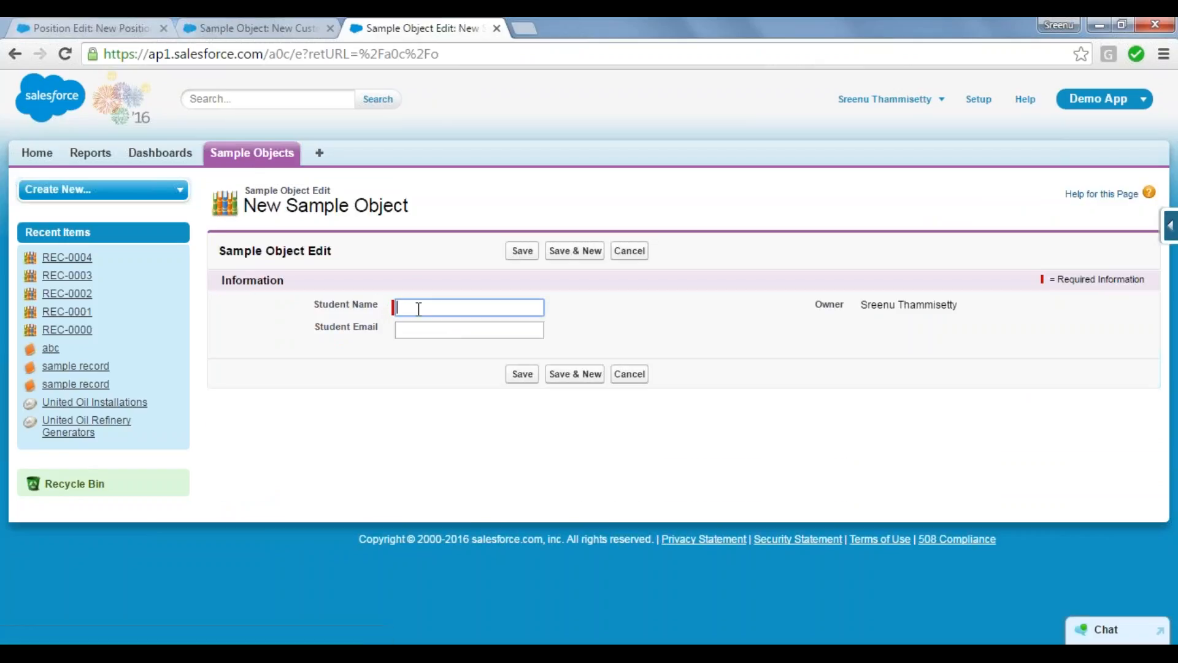
{"action": "type", "text": "Madhu"}
{"action": "key", "text": "Tab"}
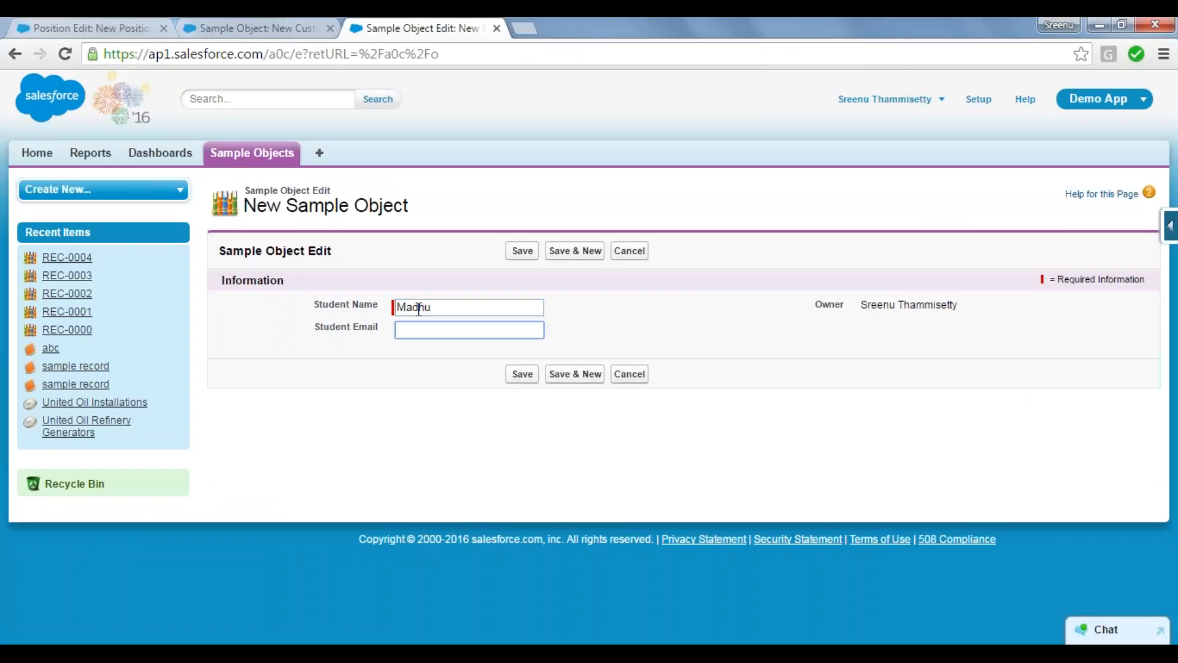
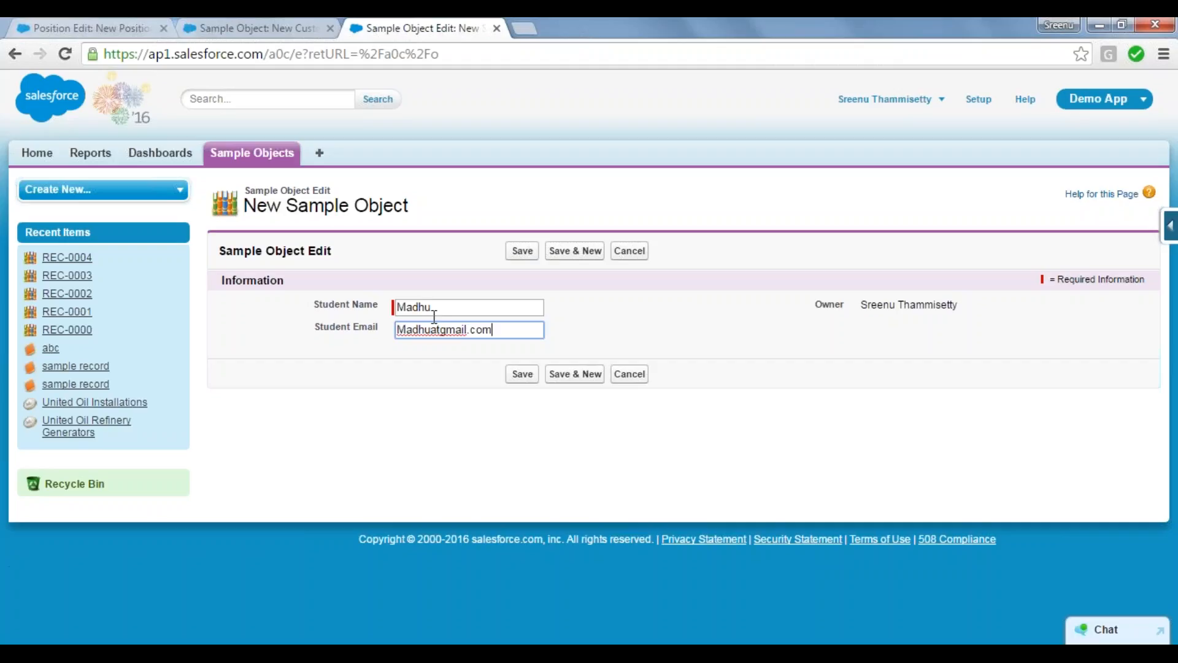
Step: Enter a Student Email that uses "at" instead of "@" before "gmail.com", and try to save the record
{"action": "left_click", "coordinate": [520, 379]}
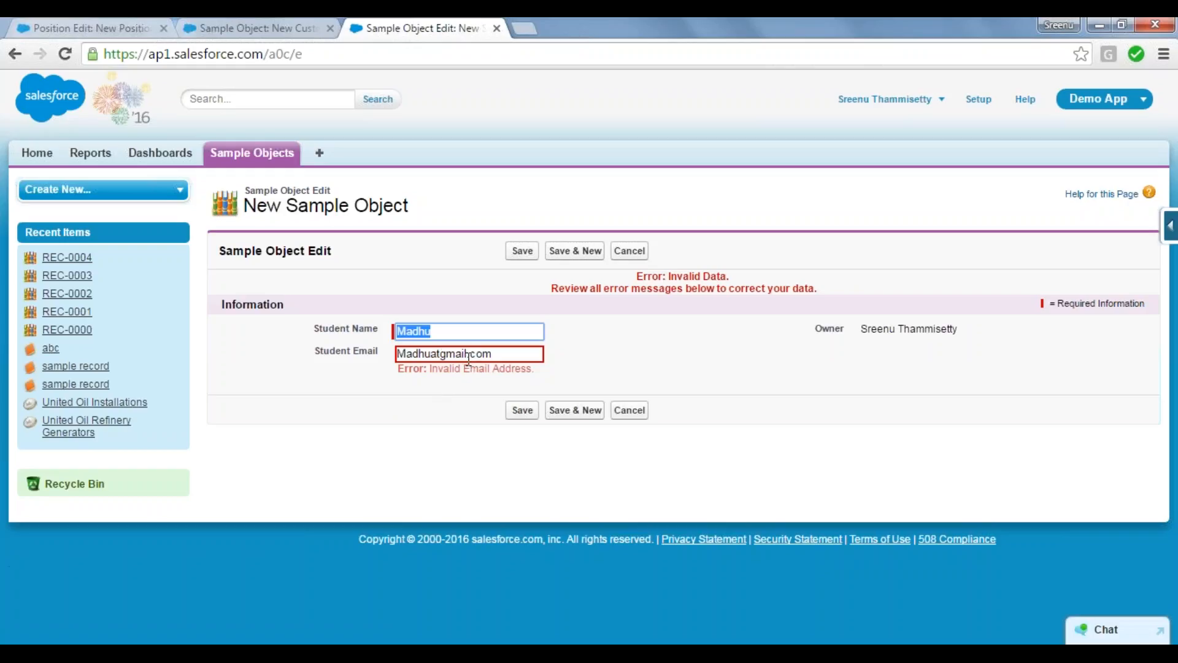
Step: Replace "at" with "@" in the Student Email, remove the dot before "com", and try to save the record
{"action": "left_click", "coordinate": [440, 355]}
{"action": "key", "text": "BackSpace"}
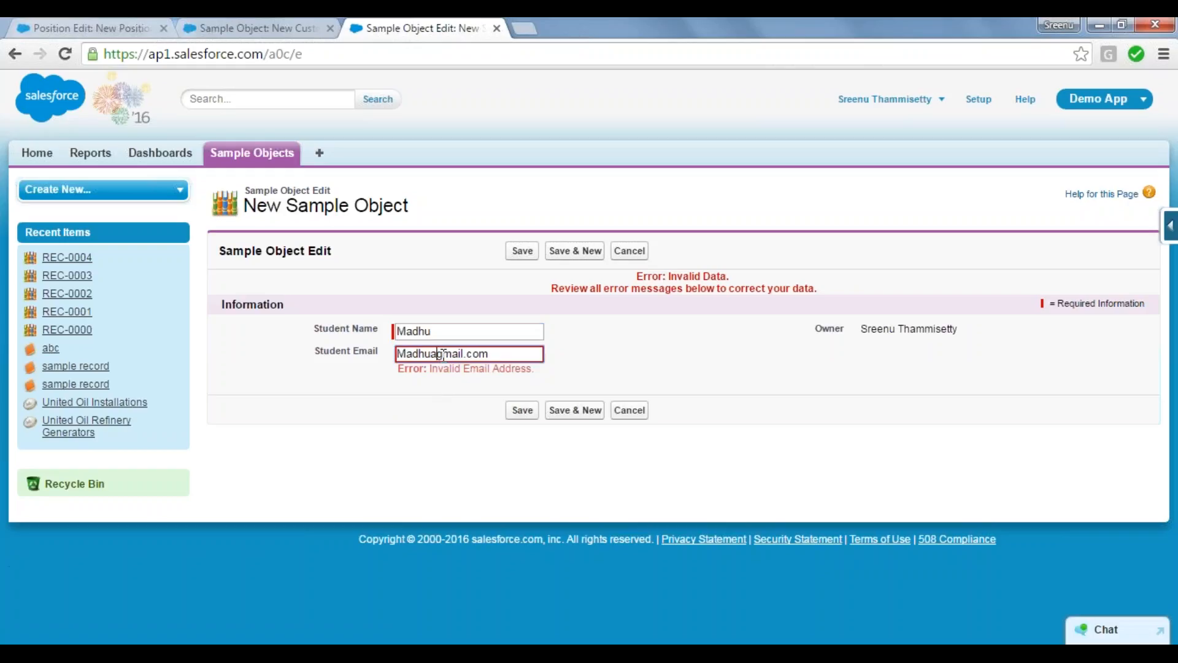
{"action": "key", "text": "BackSpace"}
{"action": "type", "text": "@"}
{"action": "left_click", "coordinate": [476, 354]}
{"action": "key", "text": "BackSpace"}
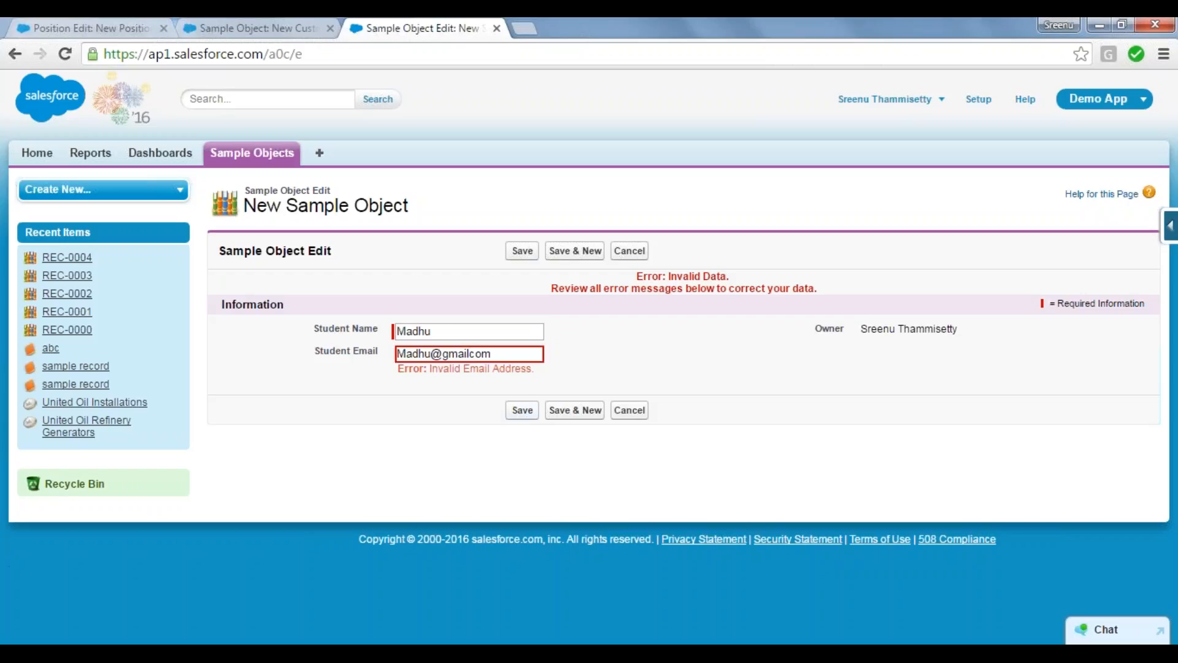
{"action": "left_click", "coordinate": [524, 411]}
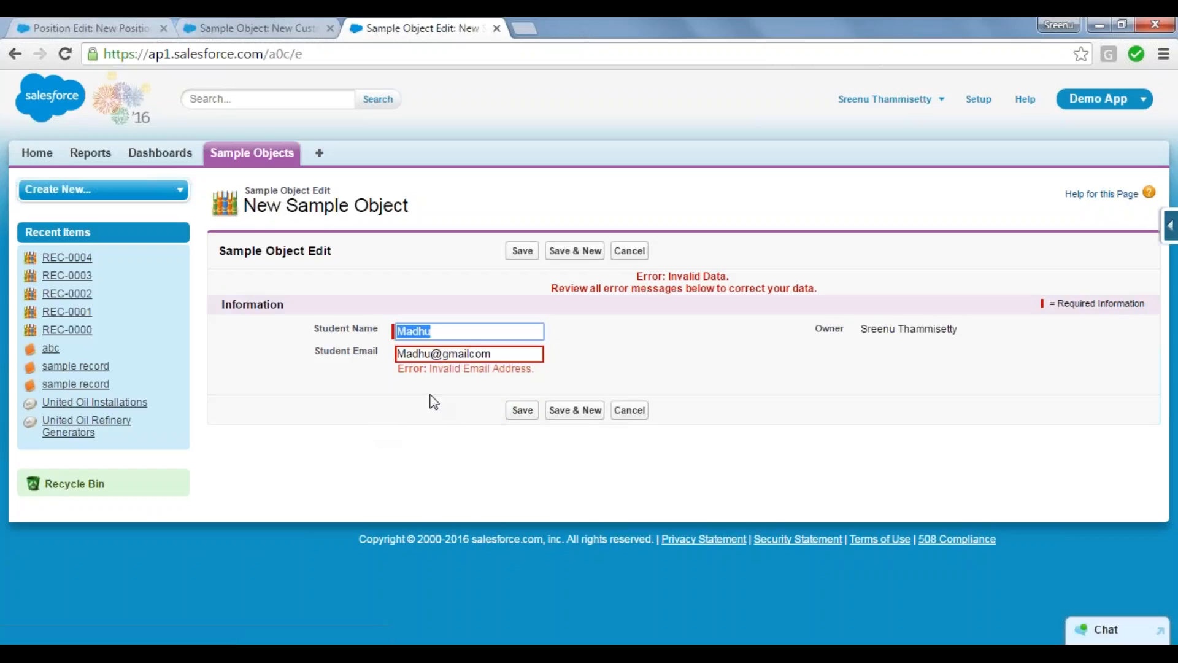
Step: Put the dot back before "com" in the Student Email and save the record
{"action": "left_click", "coordinate": [472, 354]}
{"action": "type", "text": "."}
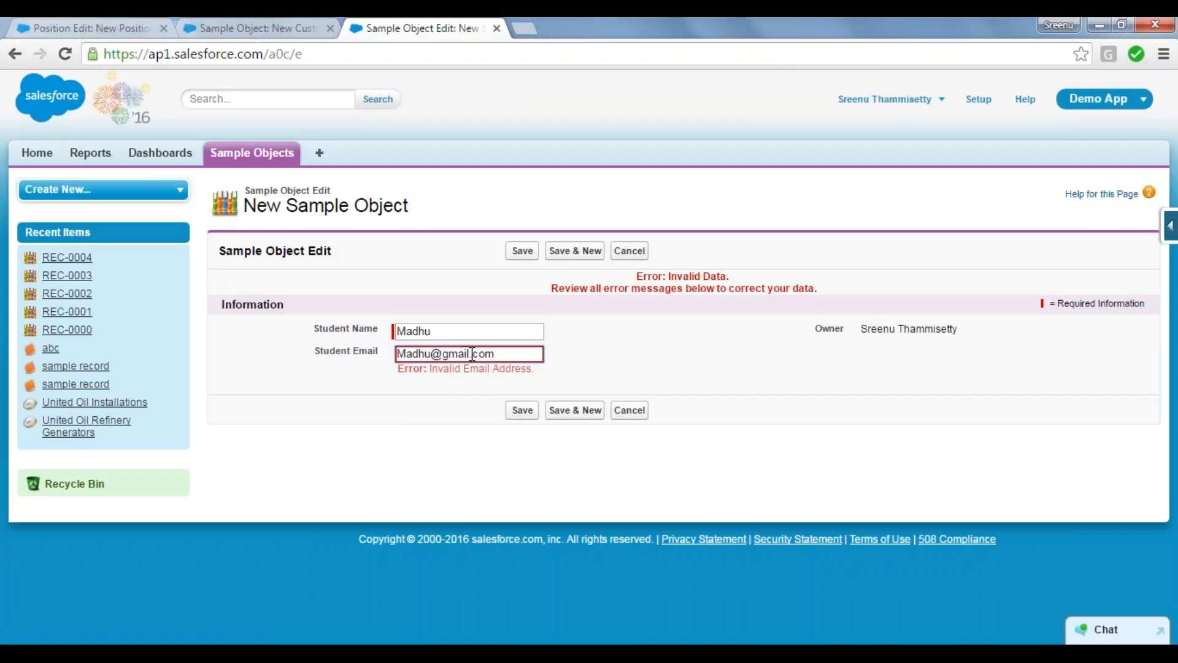
{"action": "left_click", "coordinate": [527, 412]}
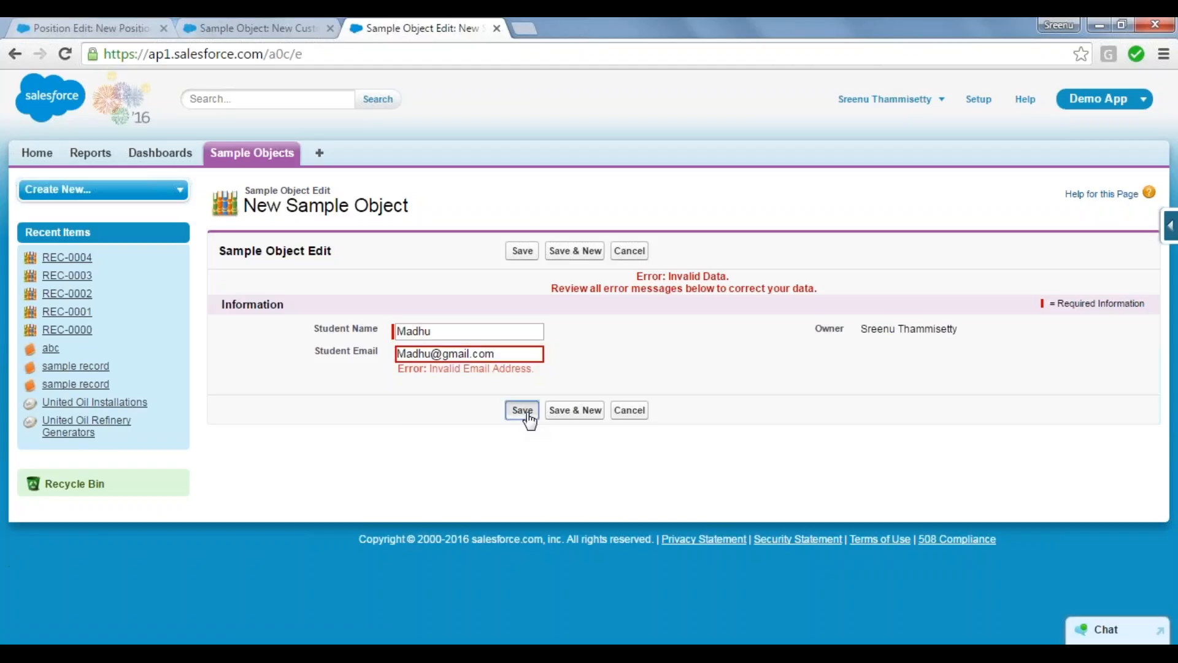
{"action": "left_click", "coordinate": [527, 412]}
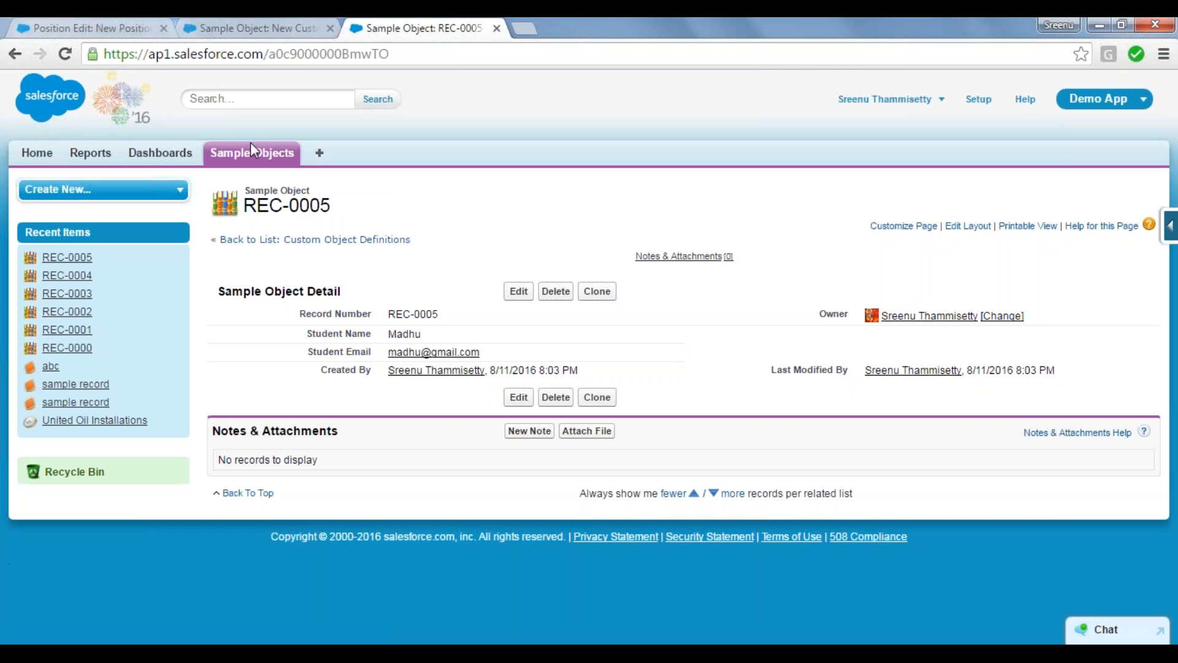
Step: Return to the New Custom Field data types, select Geolocation, and highlight "latitude" in its description
{"action": "left_click", "coordinate": [253, 29]}
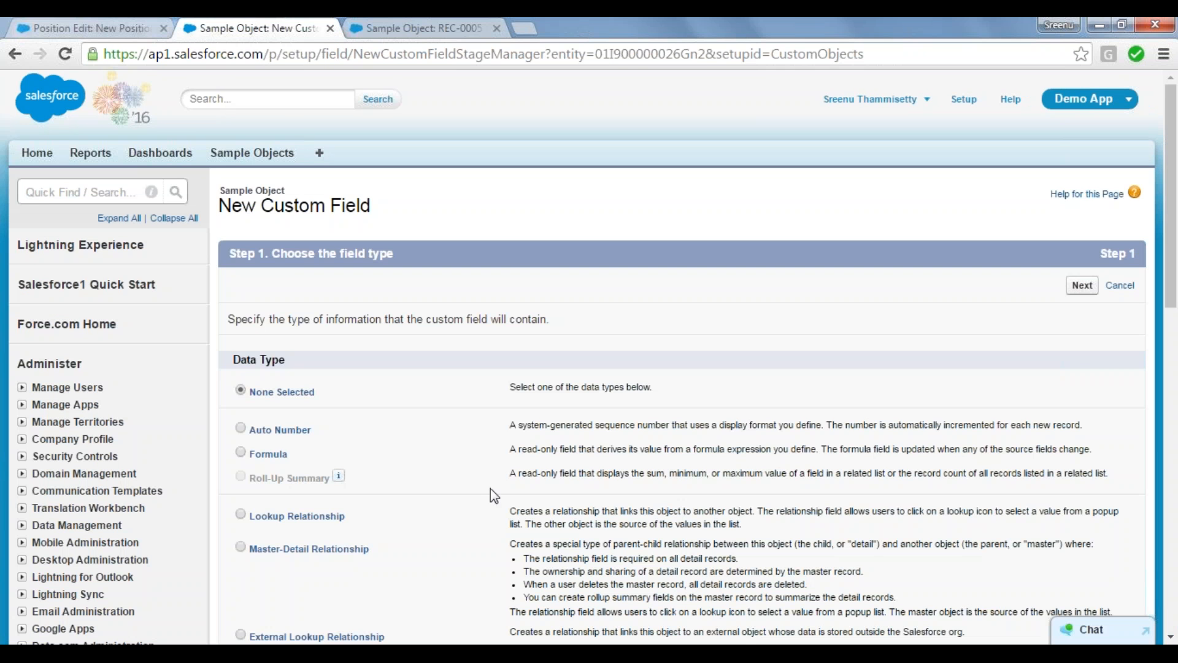
{"action": "scroll", "coordinate": [491, 489], "scroll_direction": "down", "scroll_amount": 12}
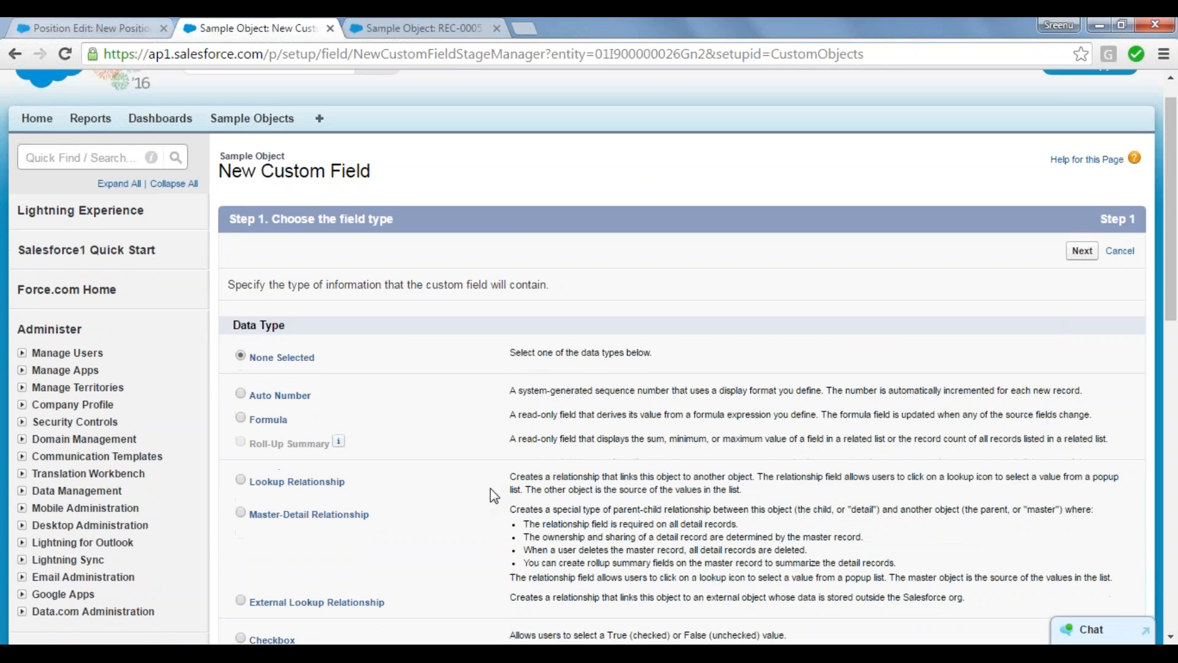
{"action": "scroll", "coordinate": [491, 490], "scroll_direction": "up", "scroll_amount": 4}
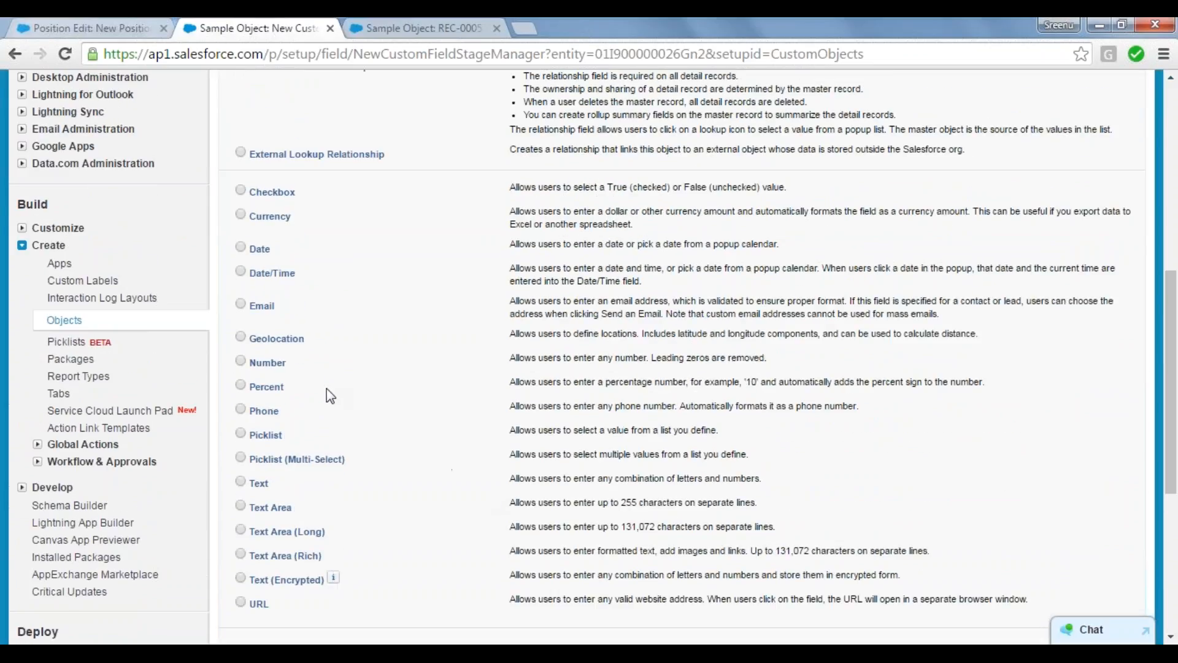
{"action": "left_click", "coordinate": [240, 337]}
{"action": "left_click_drag", "start_coordinate": [729, 334], "coordinate": [767, 339]}
{"action": "double_click", "coordinate": [695, 333]}
Step: Examine the Number data type and highlight "enter any number" in its description
{"action": "scroll", "coordinate": [400, 376], "scroll_direction": "down", "scroll_amount": 5}
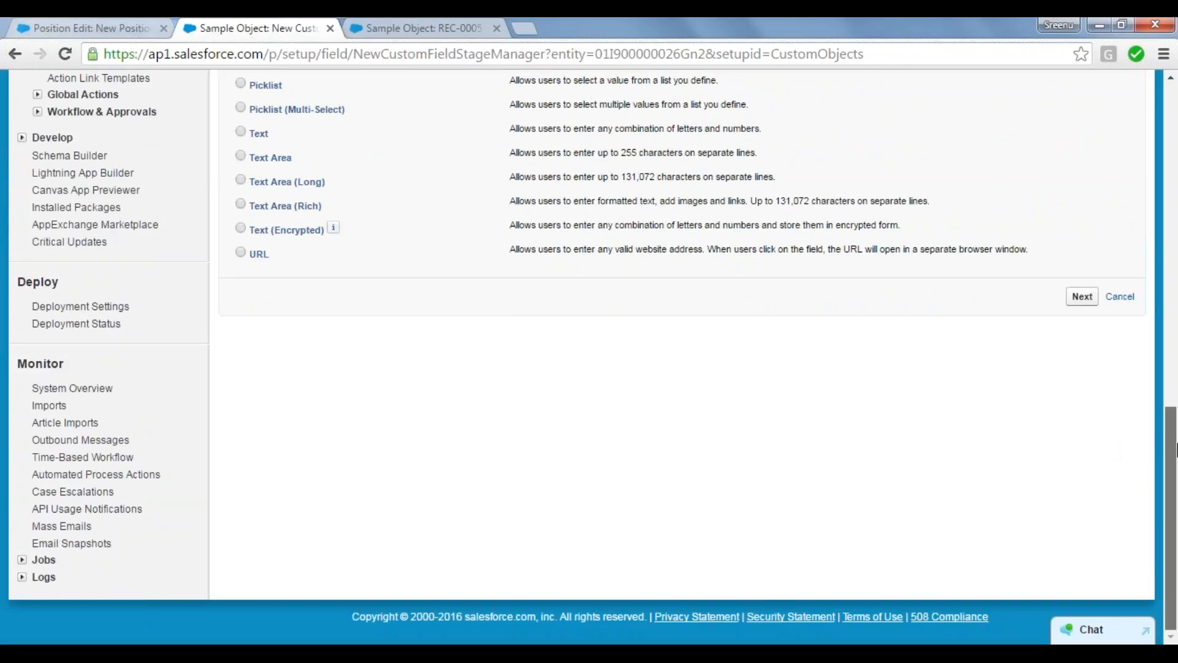
{"action": "left_click_drag", "start_coordinate": [1172, 412], "coordinate": [1175, 285]}
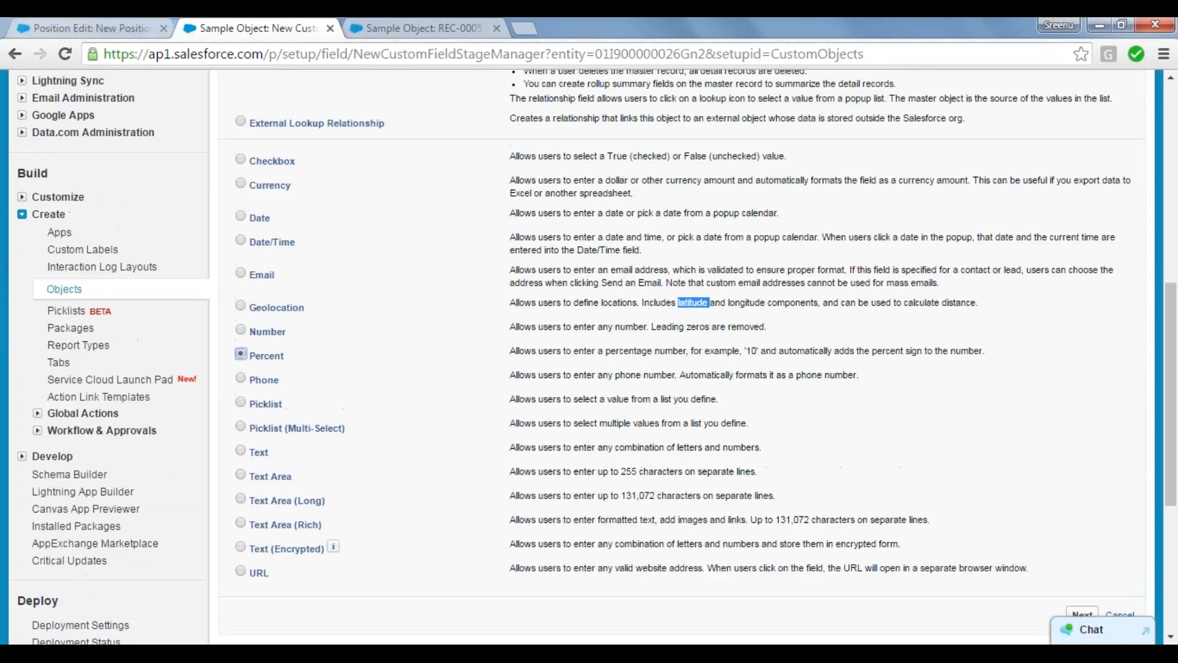
{"action": "left_click", "coordinate": [241, 331]}
{"action": "left_click_drag", "start_coordinate": [575, 329], "coordinate": [649, 328]}
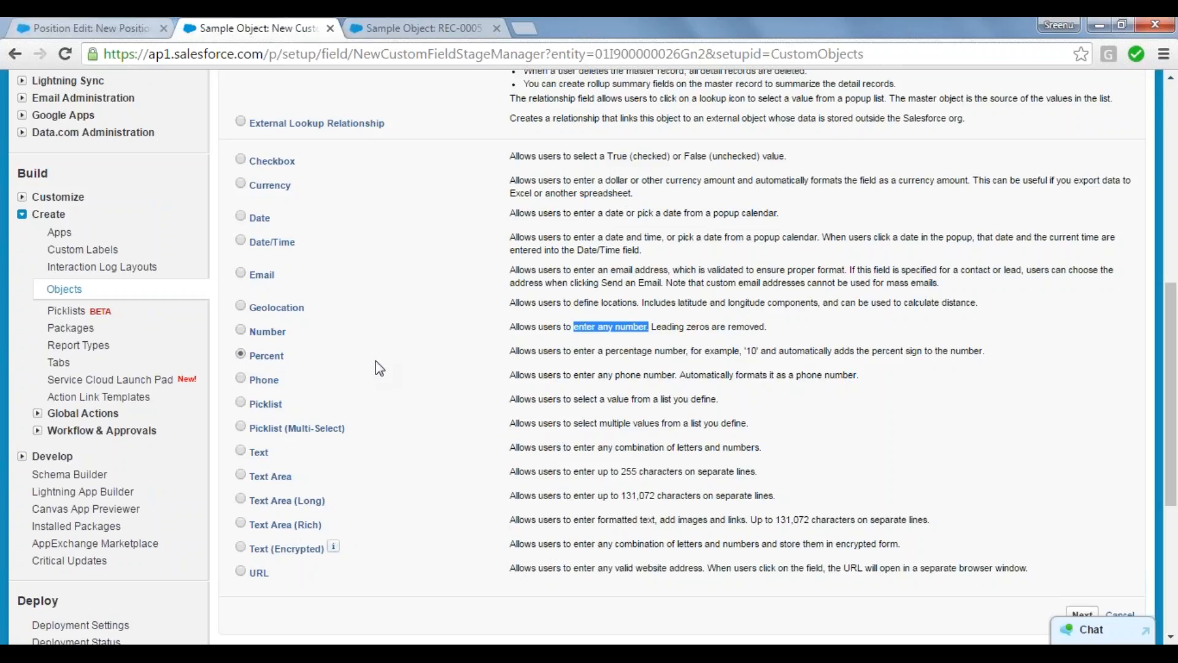
Step: Proceed with the Percent data type and label the new field "Marks Percentage"
{"action": "left_click", "coordinate": [1085, 614]}
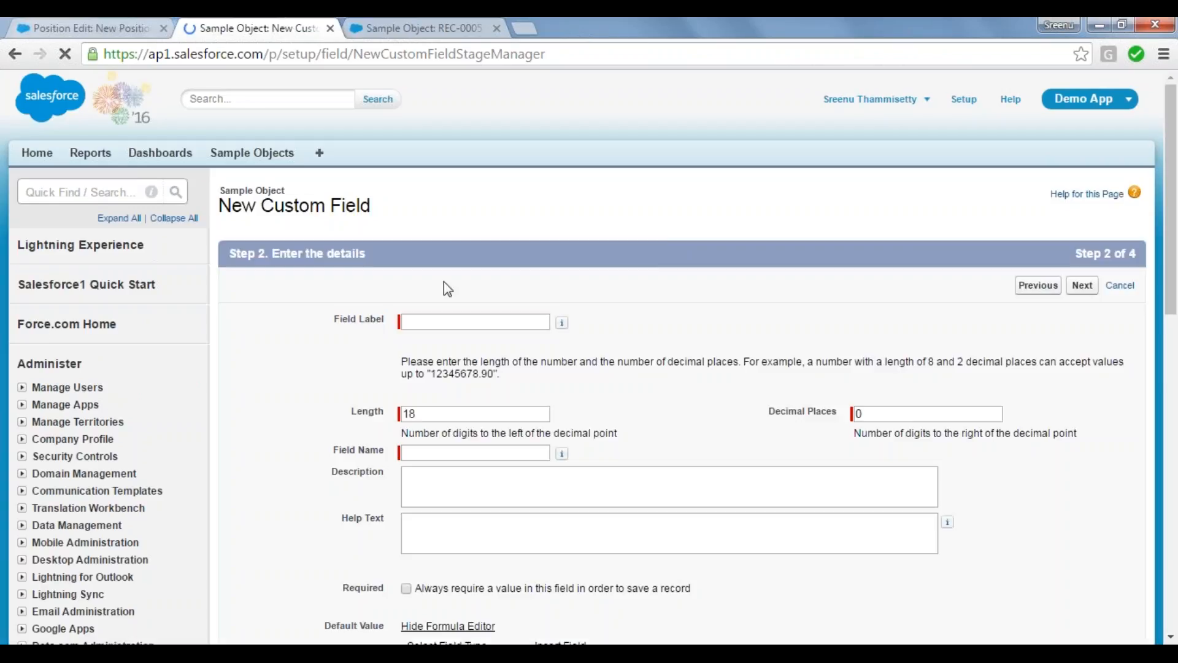
{"action": "left_click", "coordinate": [428, 322]}
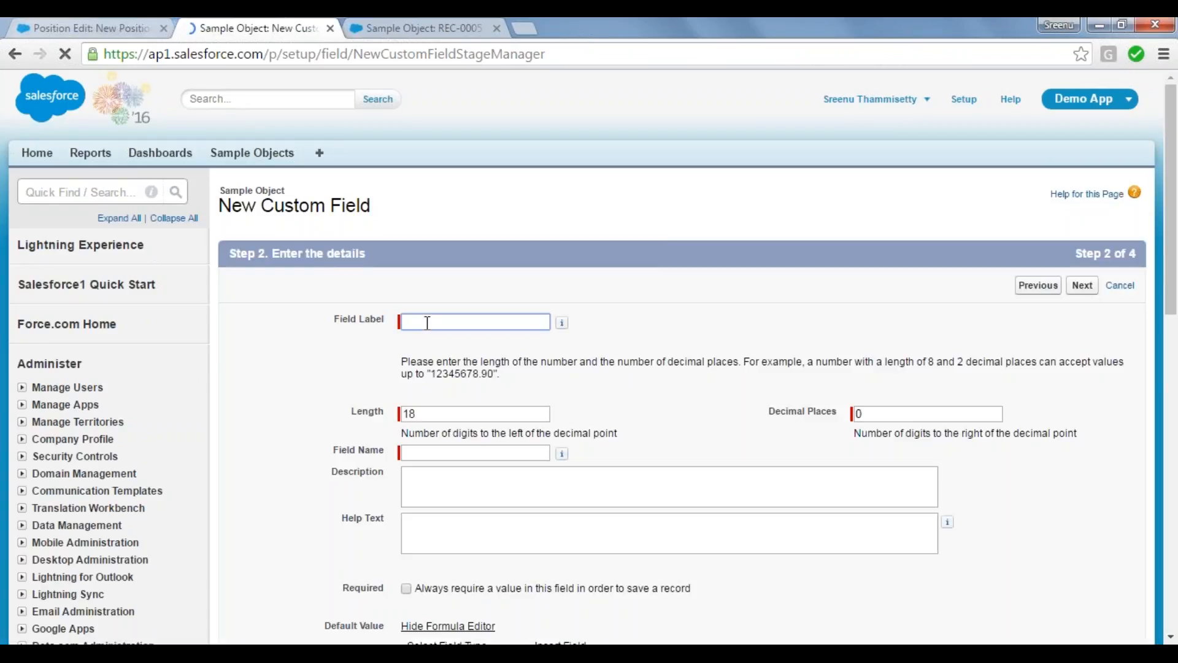
{"action": "type", "text": "M"}
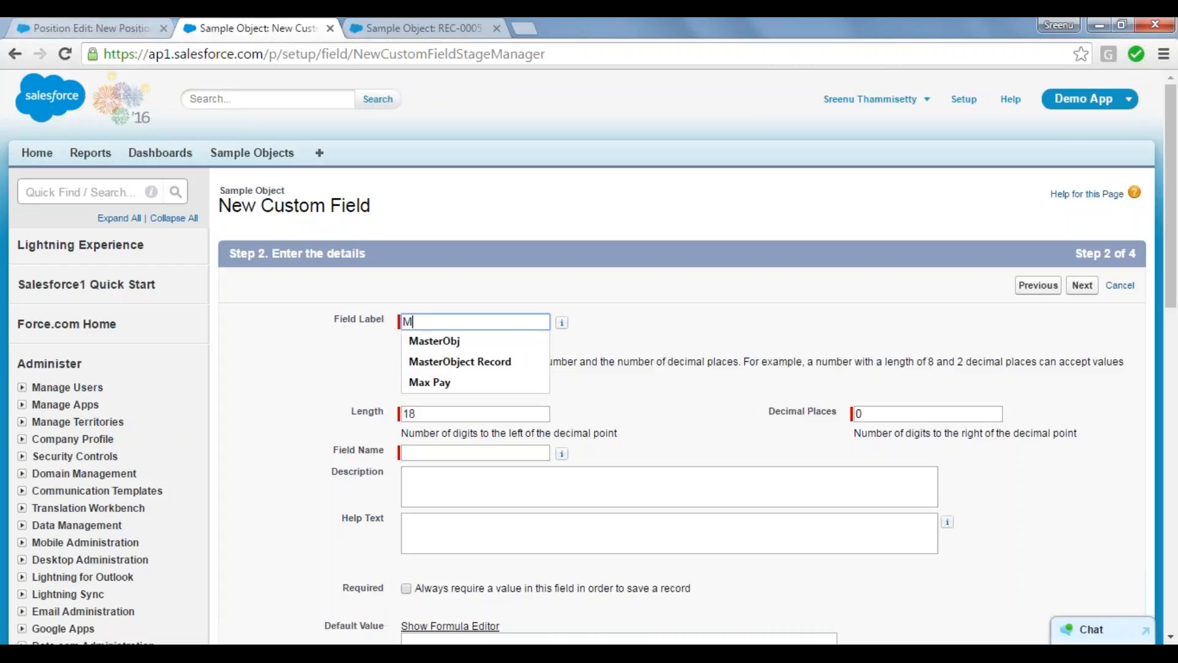
{"action": "type", "text": "arks P"}
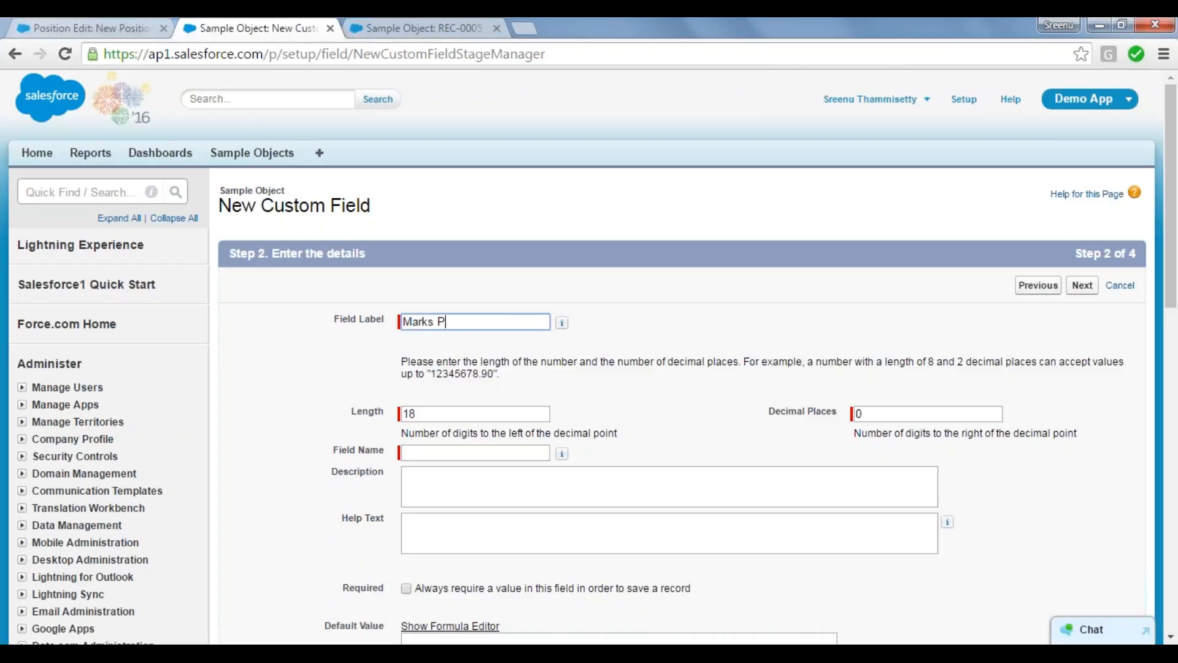
{"action": "type", "text": "ercentage"}
{"action": "left_click", "coordinate": [562, 322]}
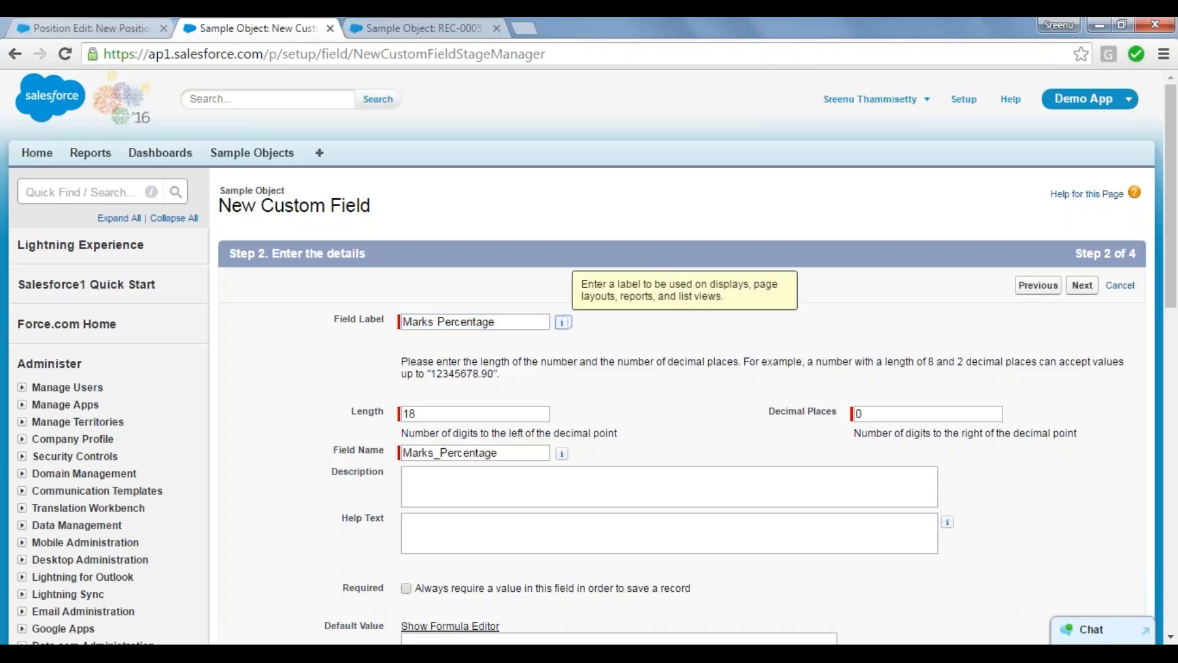
Step: Set the Marks Percentage field's length to 16 and its decimal places to 2
{"action": "left_click", "coordinate": [429, 412]}
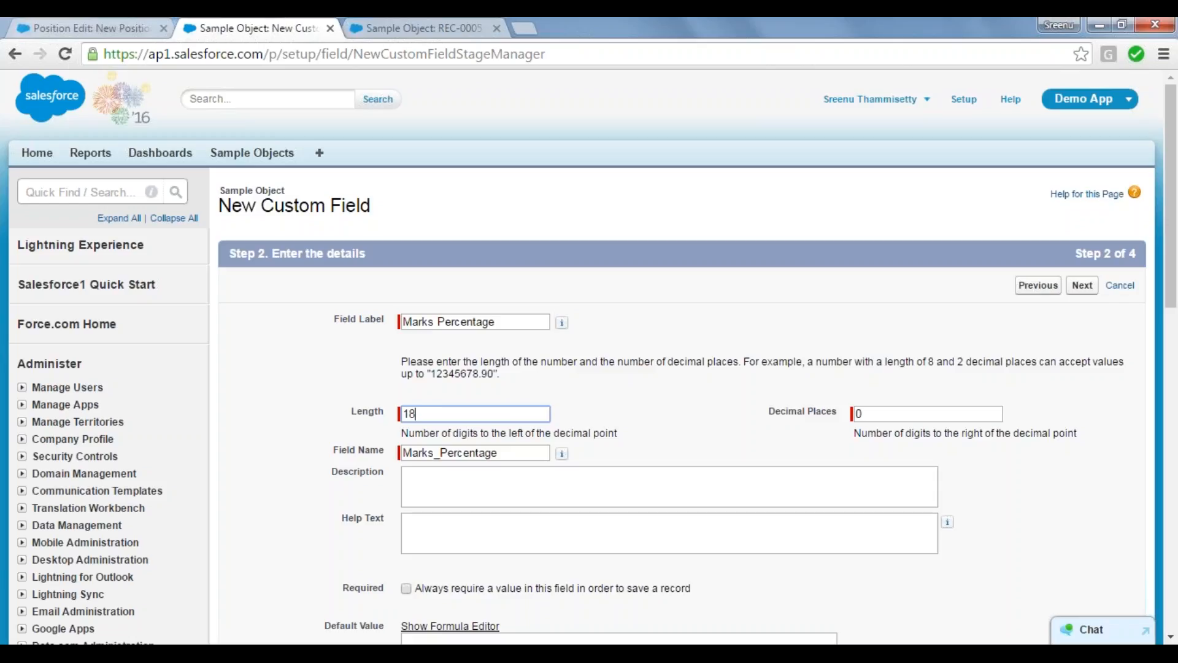
{"action": "key", "text": "BackSpace"}
{"action": "type", "text": "6"}
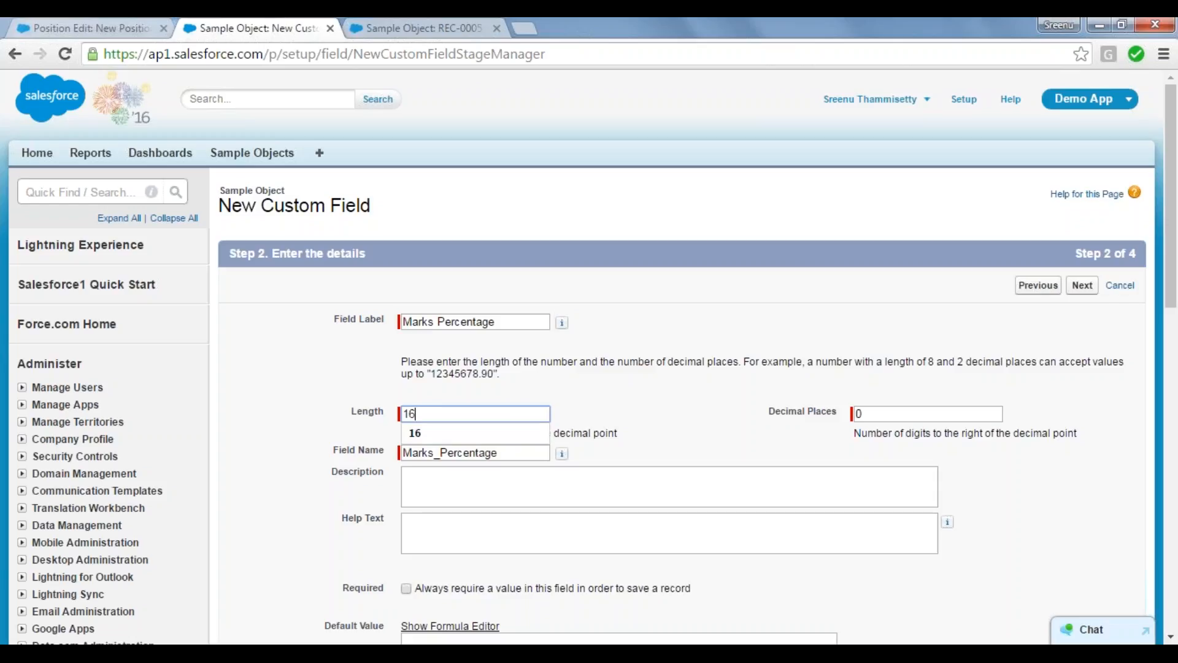
{"action": "left_click", "coordinate": [880, 417]}
{"action": "key", "text": "BackSpace"}
{"action": "type", "text": "2"}
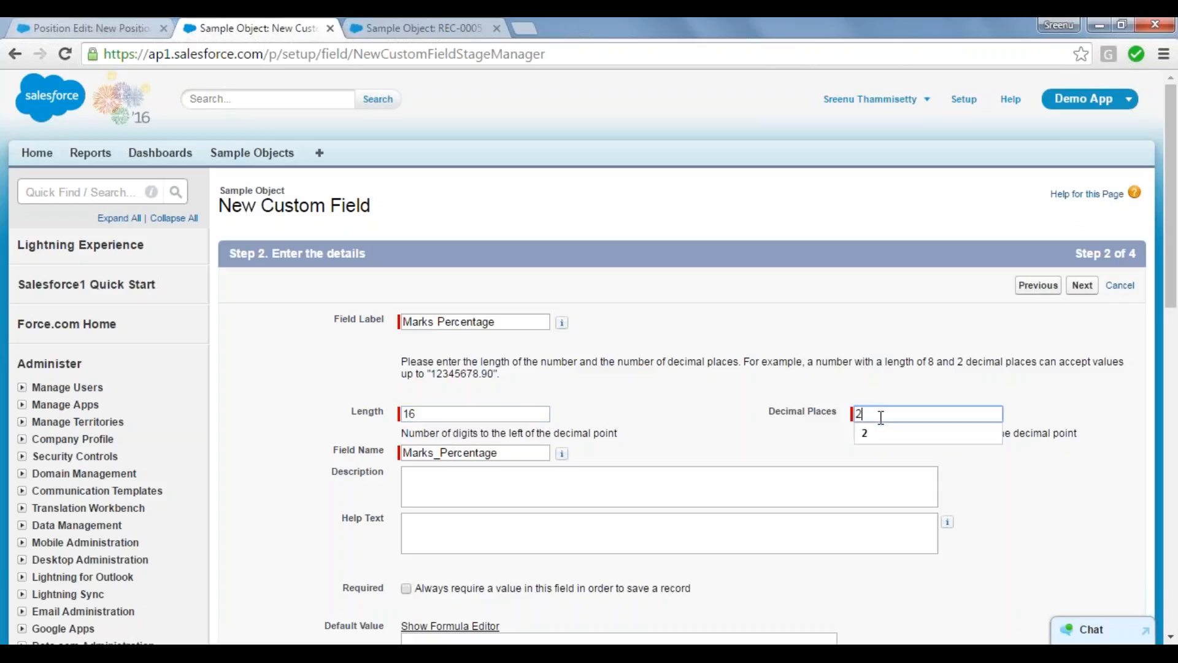
{"action": "left_click", "coordinate": [1055, 401]}
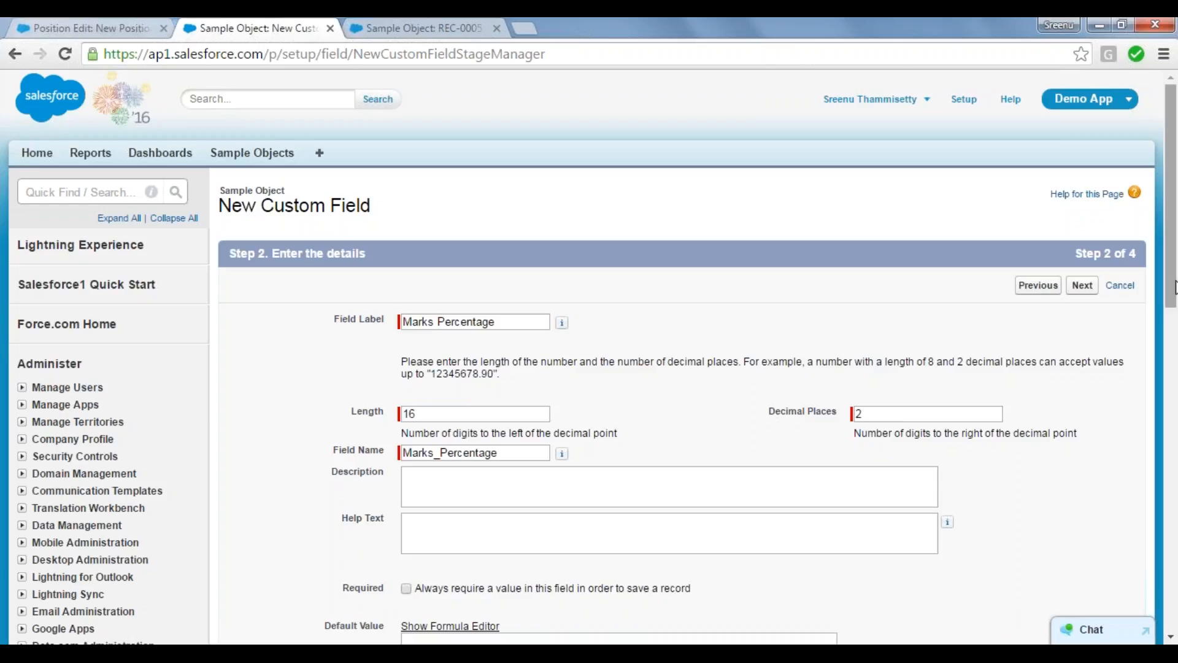
Step: Accept the default field-level security and page layout for Marks Percentage, and save it while starting another new field
{"action": "scroll", "coordinate": [1175, 393], "scroll_direction": "down", "scroll_amount": 2}
{"action": "scroll", "coordinate": [1175, 394], "scroll_direction": "down", "scroll_amount": 3}
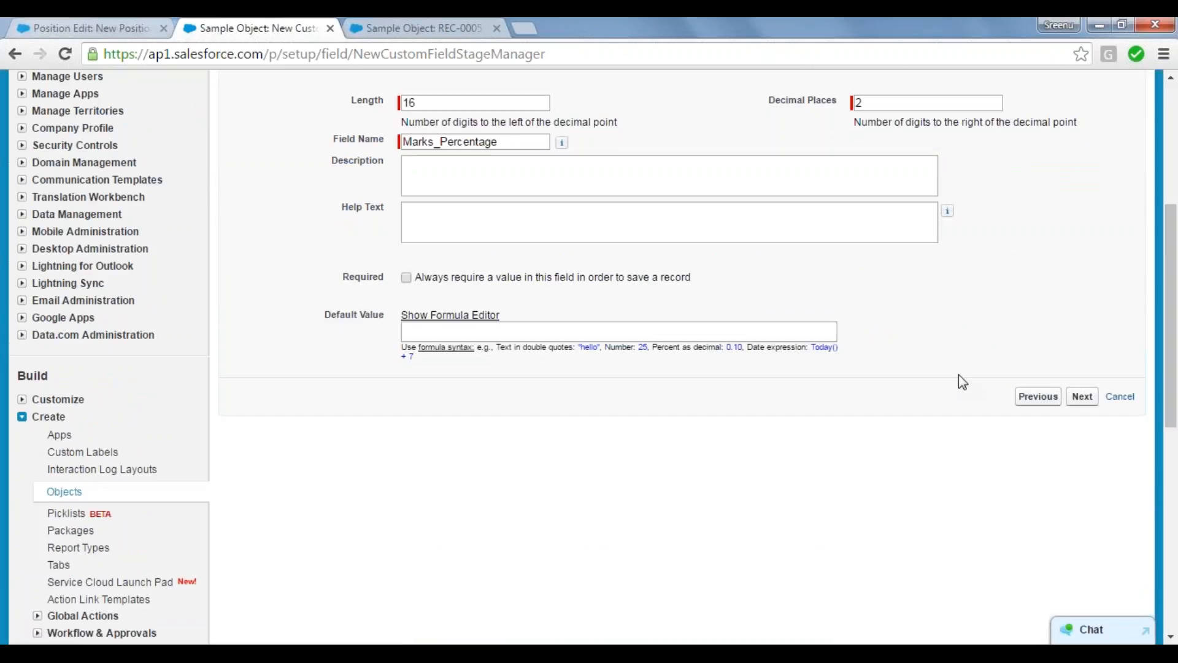
{"action": "left_click", "coordinate": [1082, 396]}
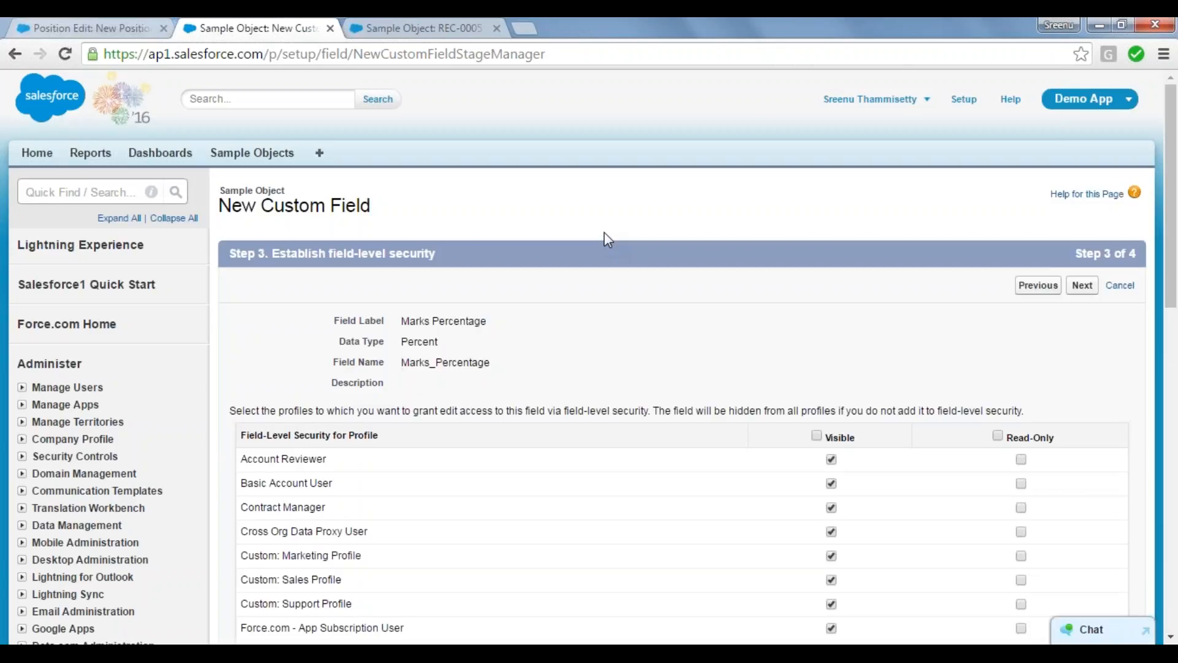
{"action": "left_click", "coordinate": [1083, 288]}
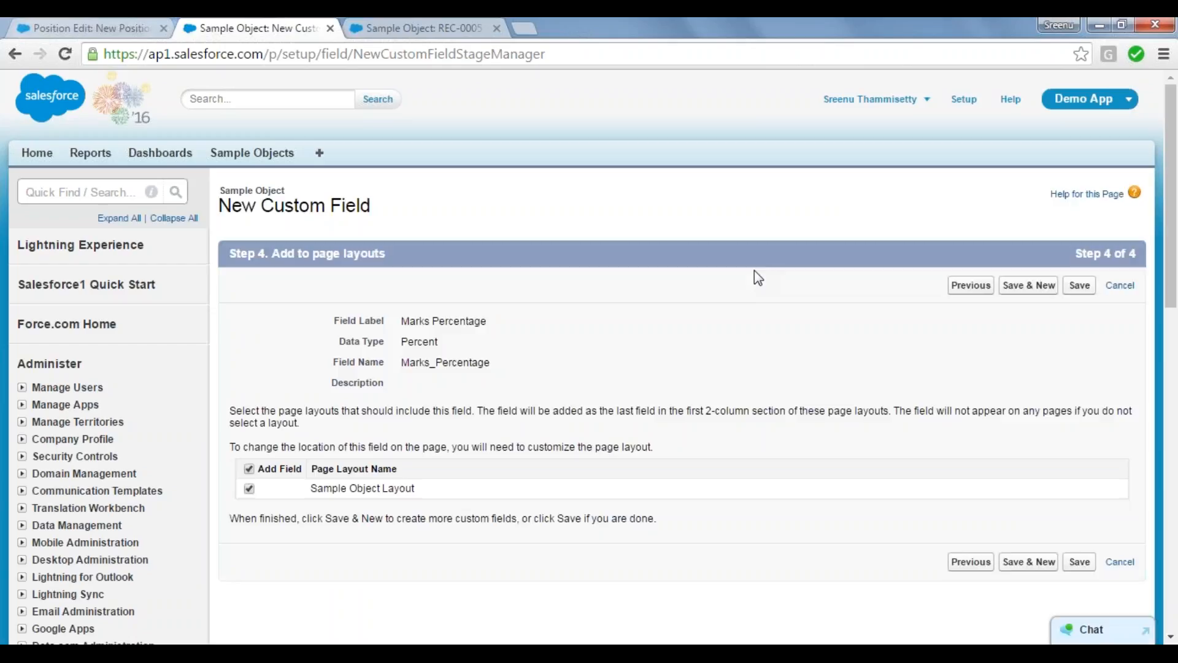
{"action": "left_click", "coordinate": [1036, 290]}
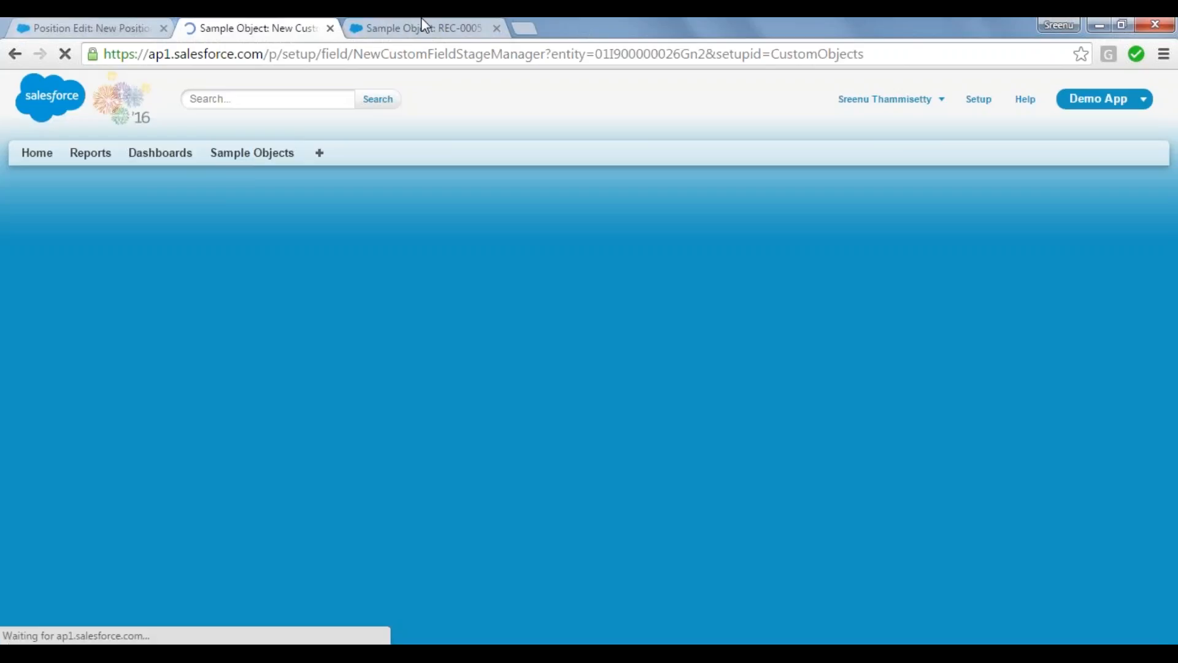
Step: Create and save a Sample Object record with Student Name "abc", an empty Student Email and Marks Percentage 10
{"action": "left_click", "coordinate": [422, 23]}
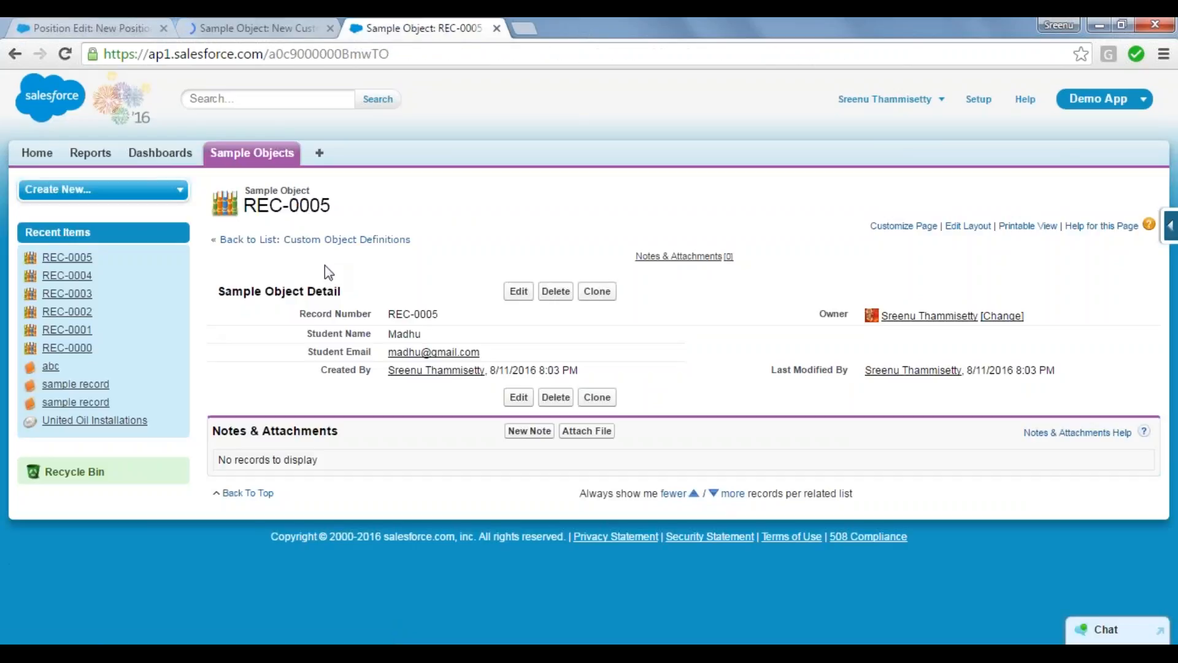
{"action": "left_click", "coordinate": [243, 157]}
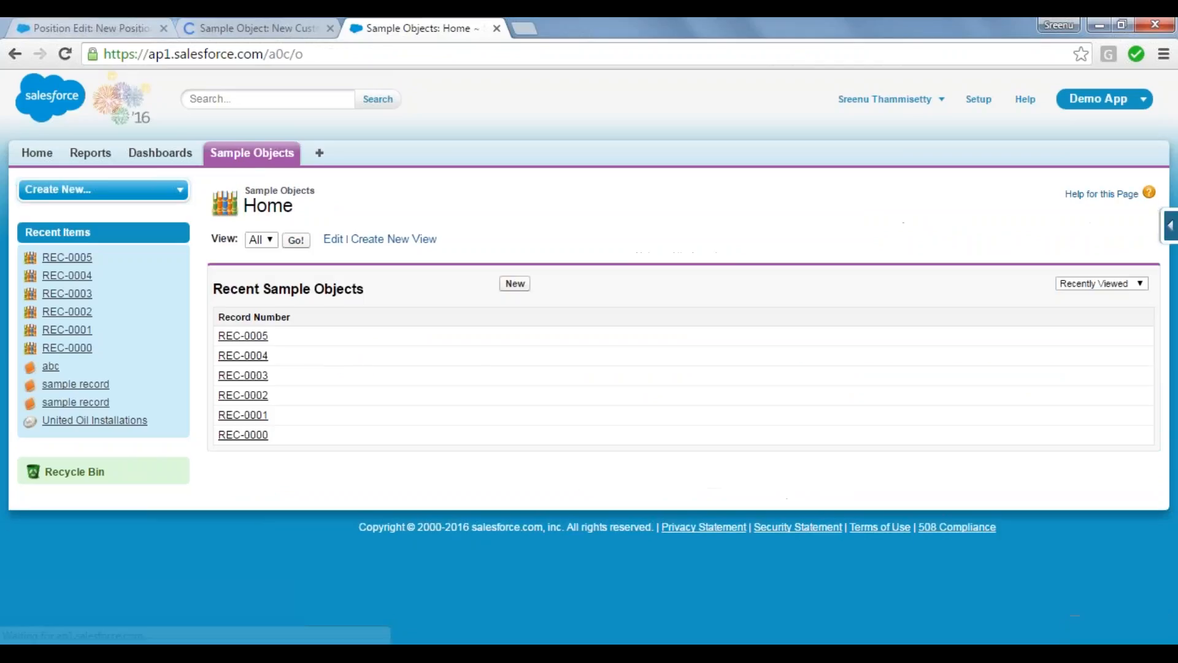
{"action": "left_click", "coordinate": [508, 287]}
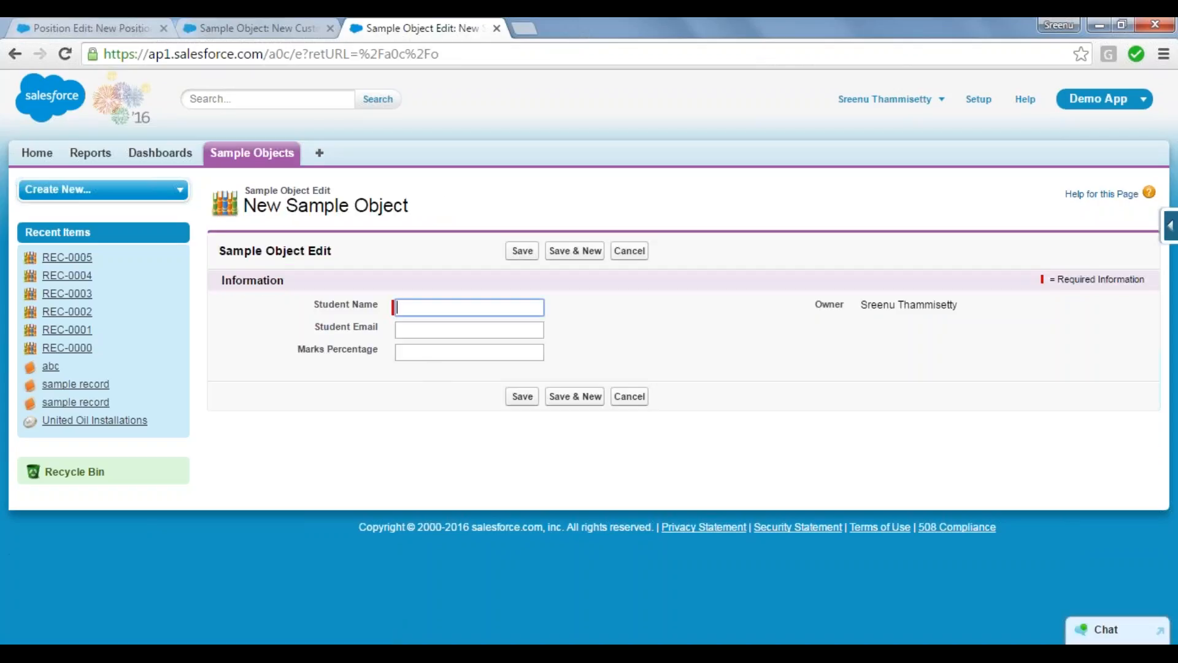
{"action": "type", "text": "abc"}
{"action": "key", "text": "Tab"}
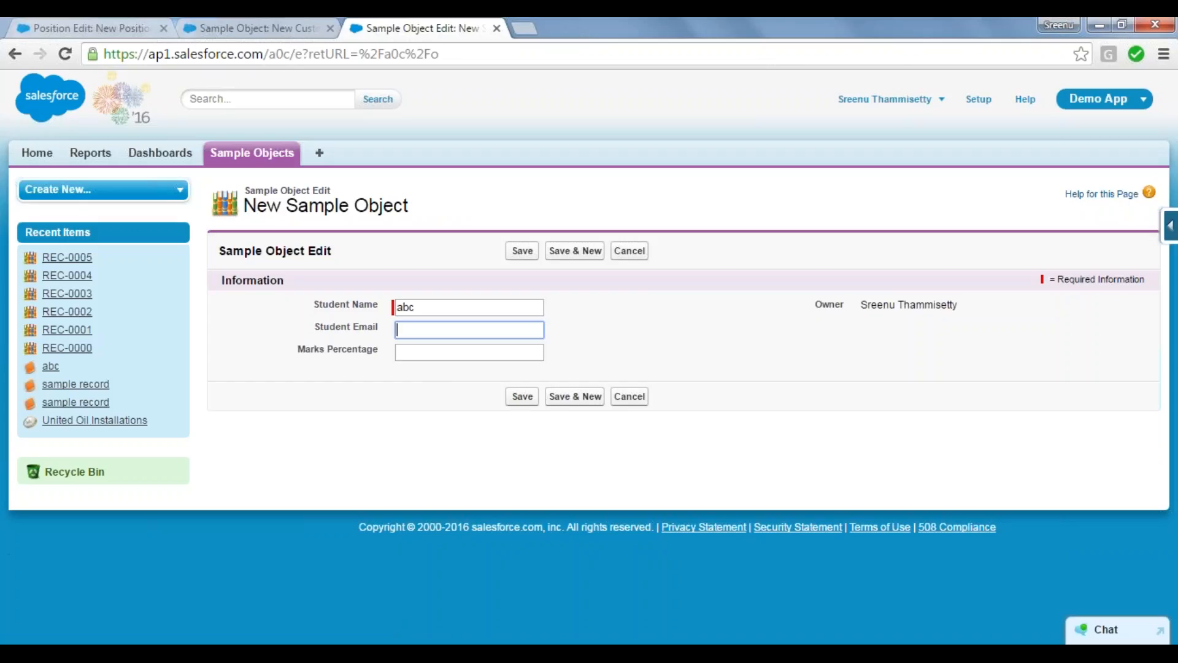
{"action": "type", "text": "ab"}
{"action": "key", "text": "BackSpace"}
{"action": "key", "text": "BackSpace"}
{"action": "key", "text": "Tab"}
{"action": "type", "text": "10"}
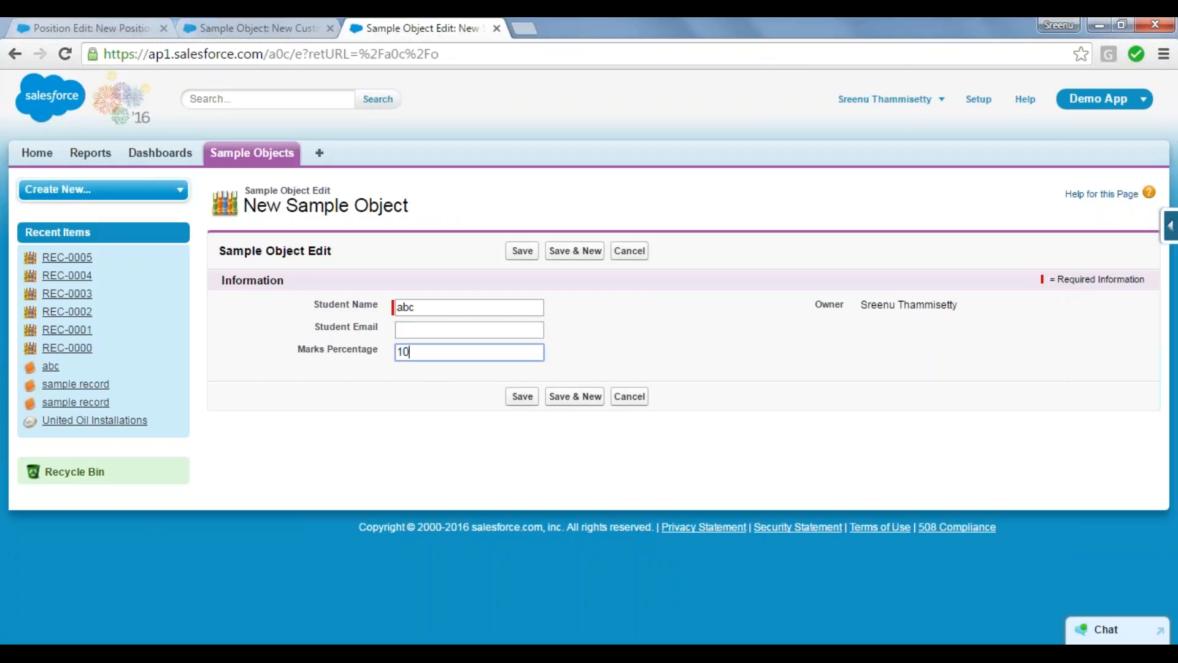
{"action": "left_click", "coordinate": [523, 396]}
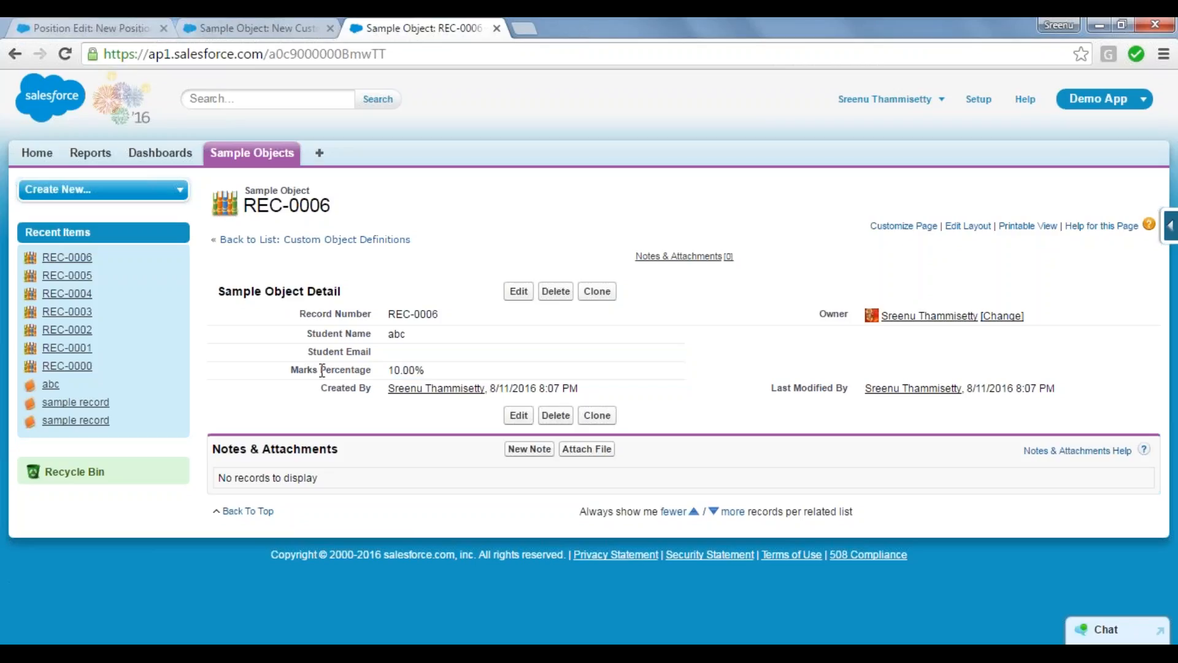
Step: Return to the New Custom Field data types, select Phone briefly, and settle on Picklist
{"action": "left_click", "coordinate": [248, 28]}
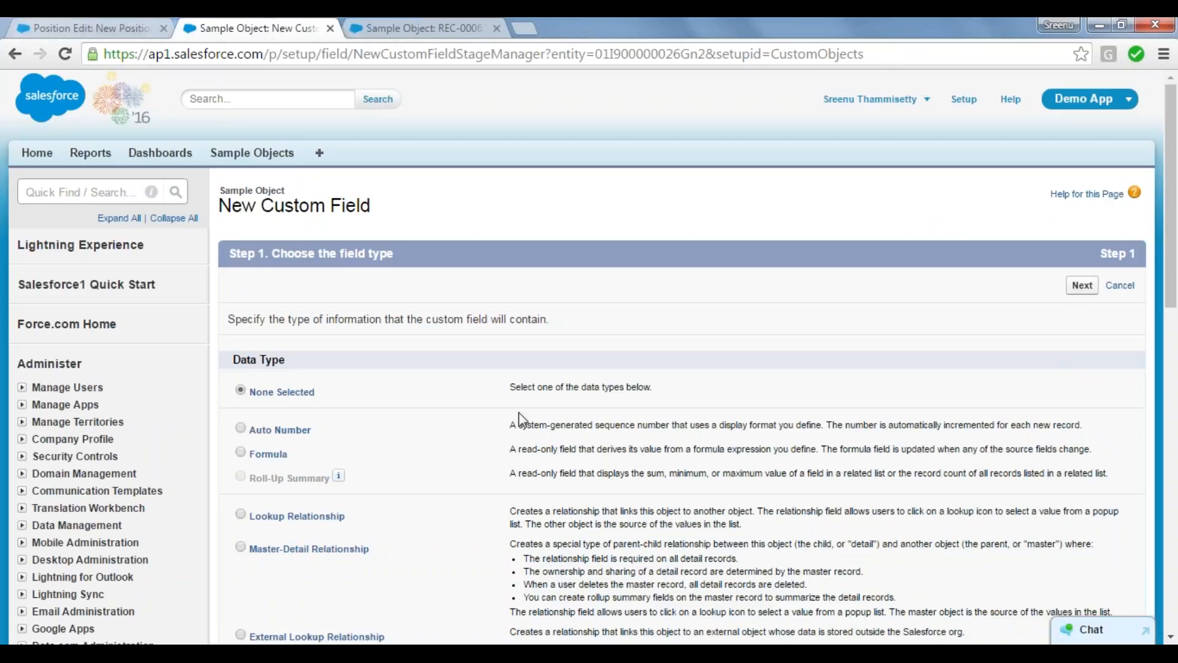
{"action": "scroll", "coordinate": [519, 419], "scroll_direction": "down", "scroll_amount": 9}
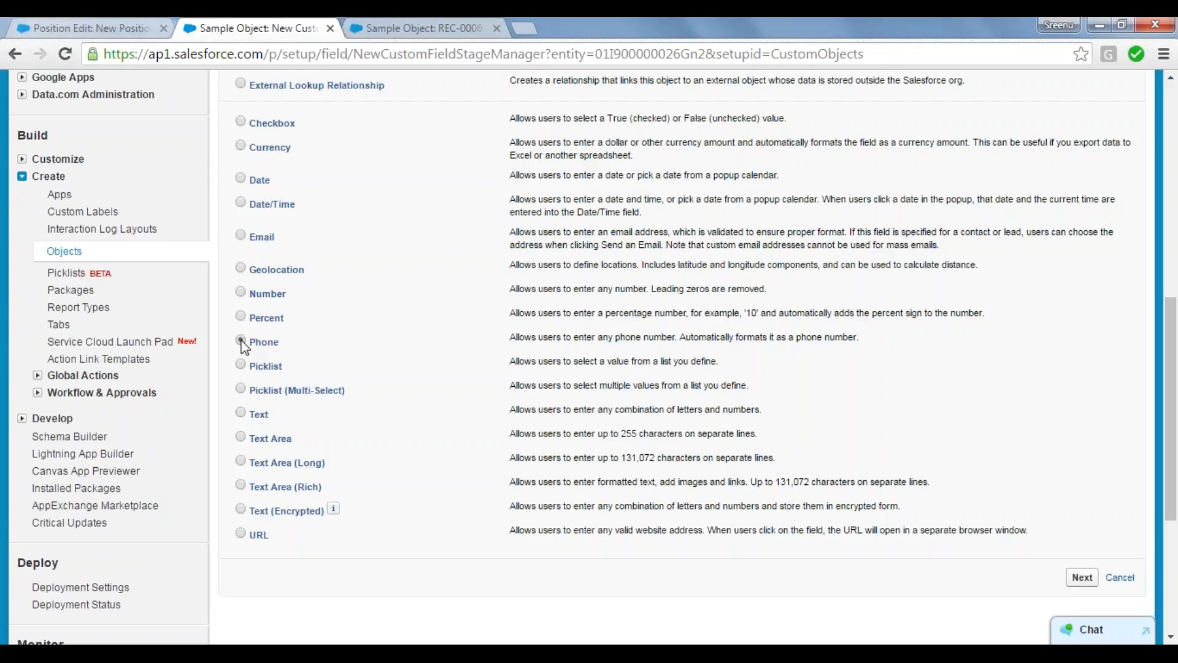
{"action": "left_click", "coordinate": [241, 342]}
{"action": "left_click", "coordinate": [241, 364]}
Step: Switch to the new Position form, review the Status picklist values and set Status to --None--
{"action": "left_click", "coordinate": [55, 25]}
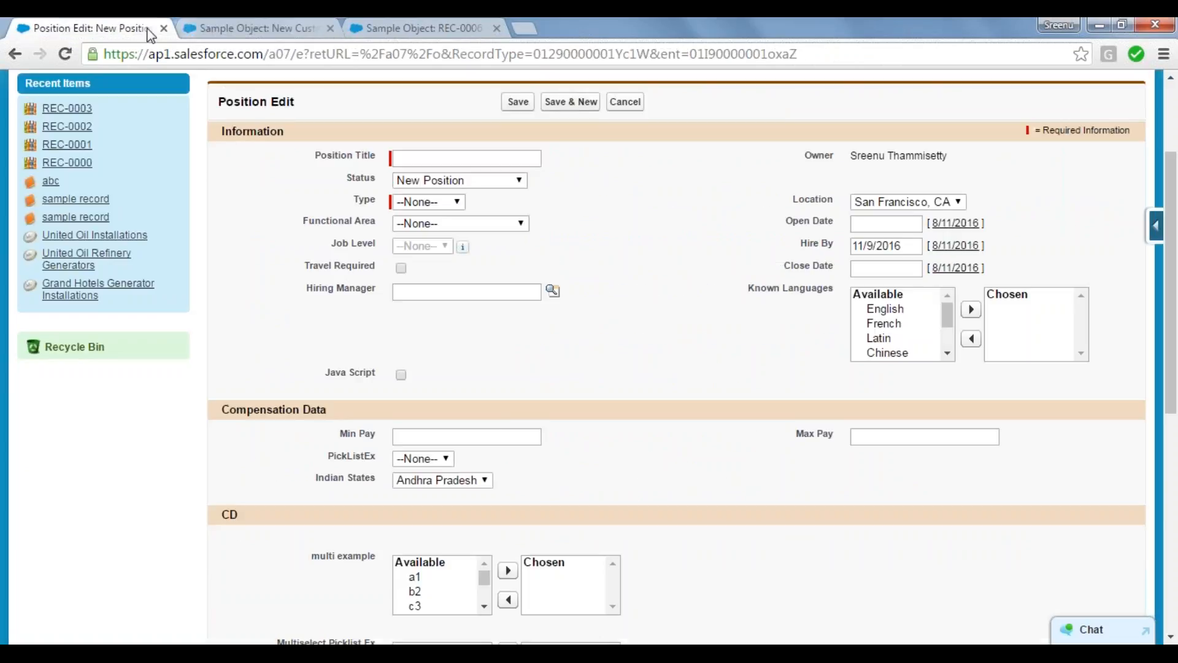
{"action": "left_click", "coordinate": [520, 181]}
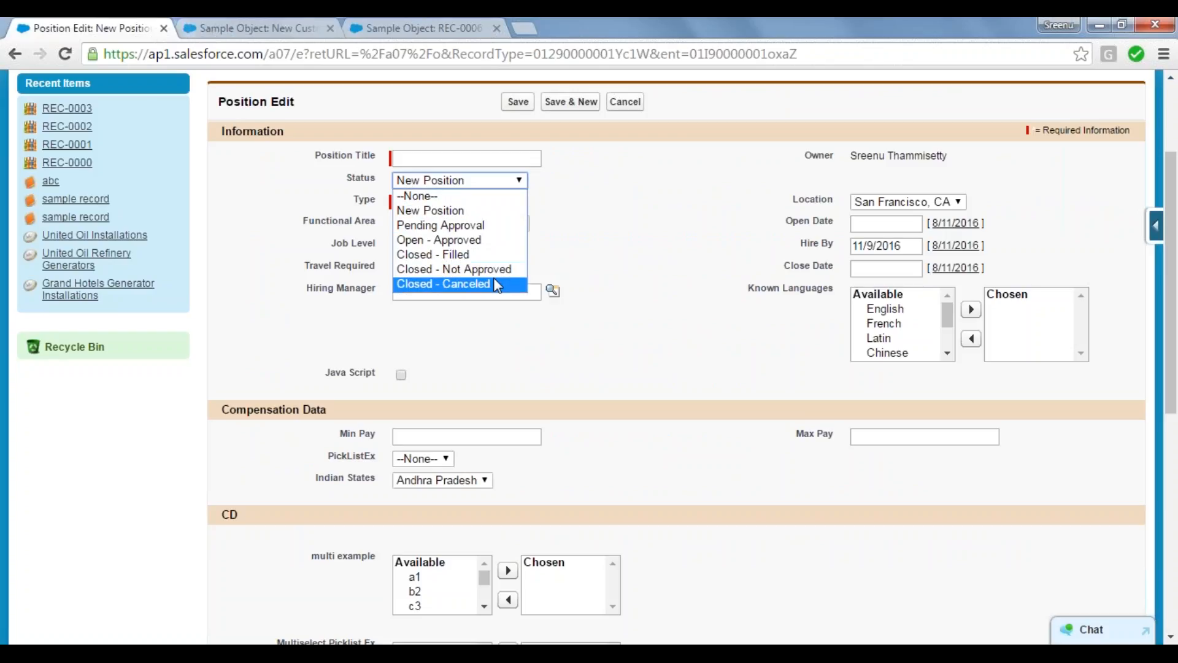
{"action": "left_click", "coordinate": [483, 196]}
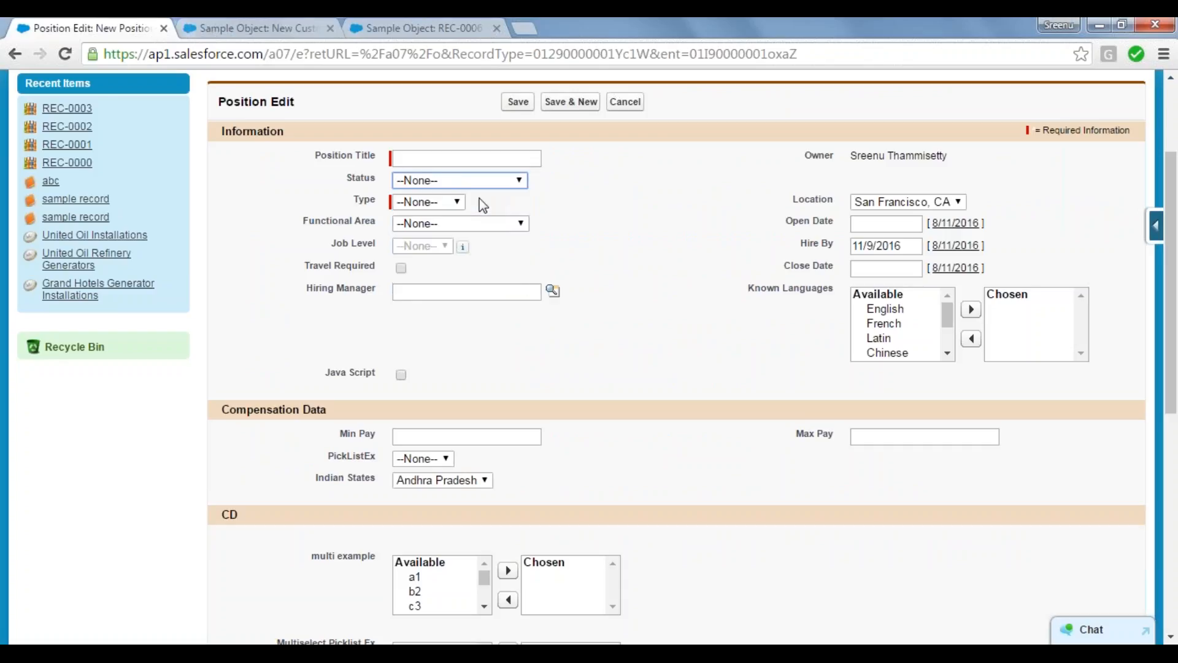
{"action": "left_click", "coordinate": [519, 181]}
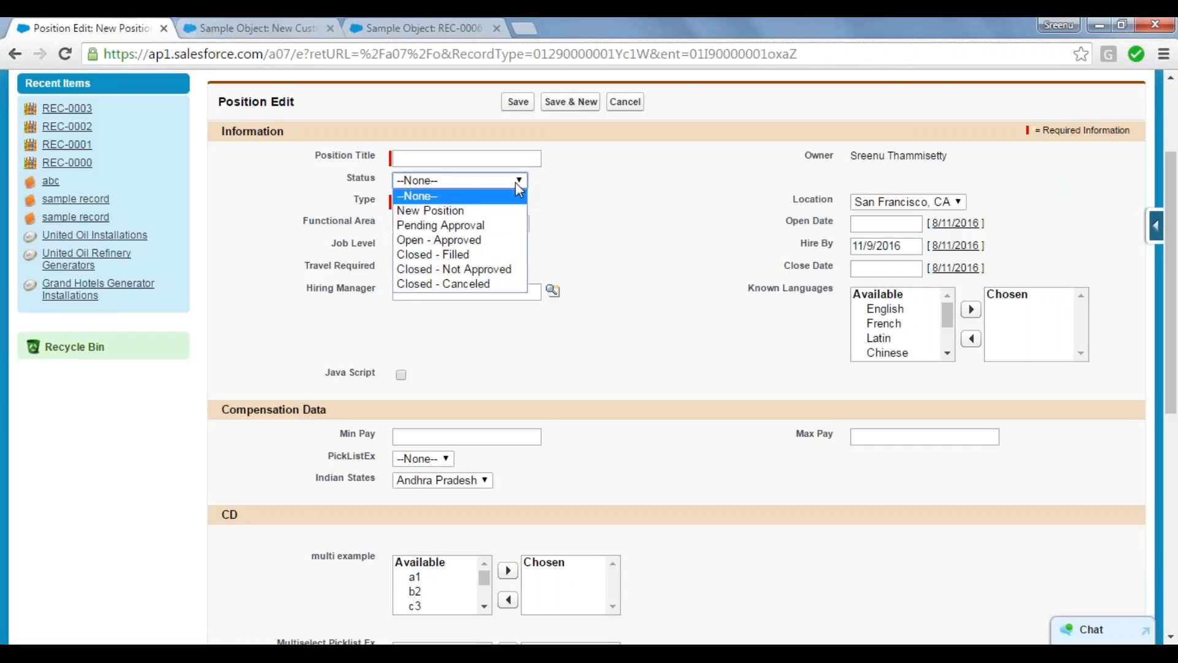
{"action": "left_click", "coordinate": [466, 198]}
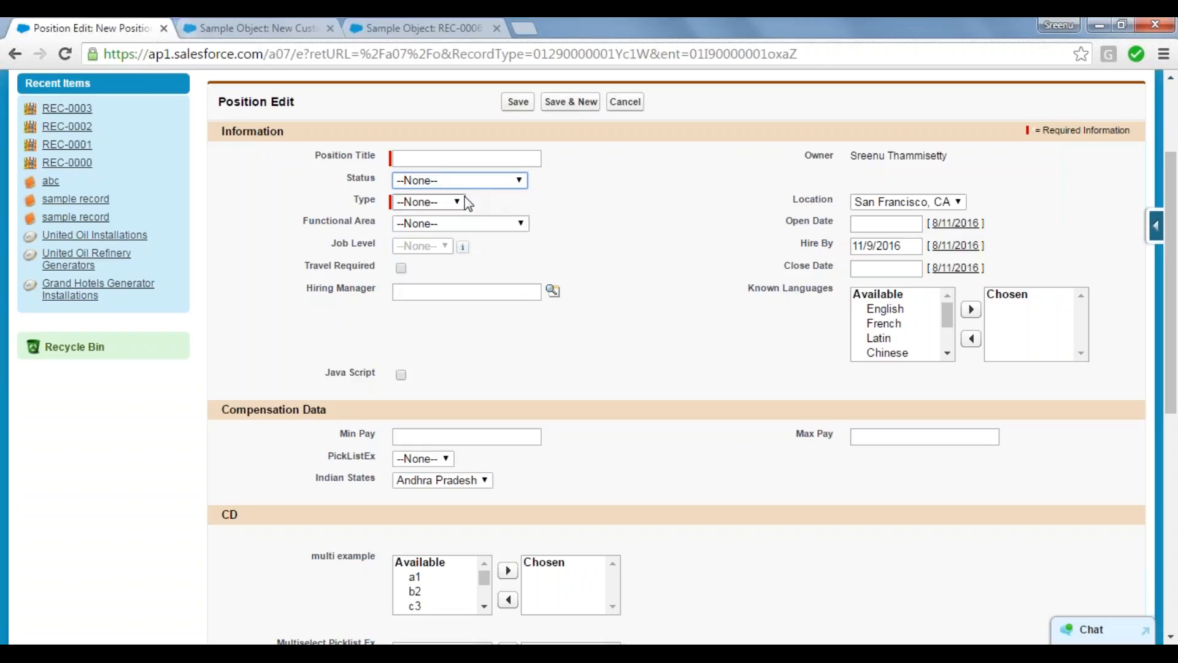
Step: Try Closed - Canceled, Open - Approved and New Position as the Status value, and reset it to --None--
{"action": "left_click", "coordinate": [518, 180]}
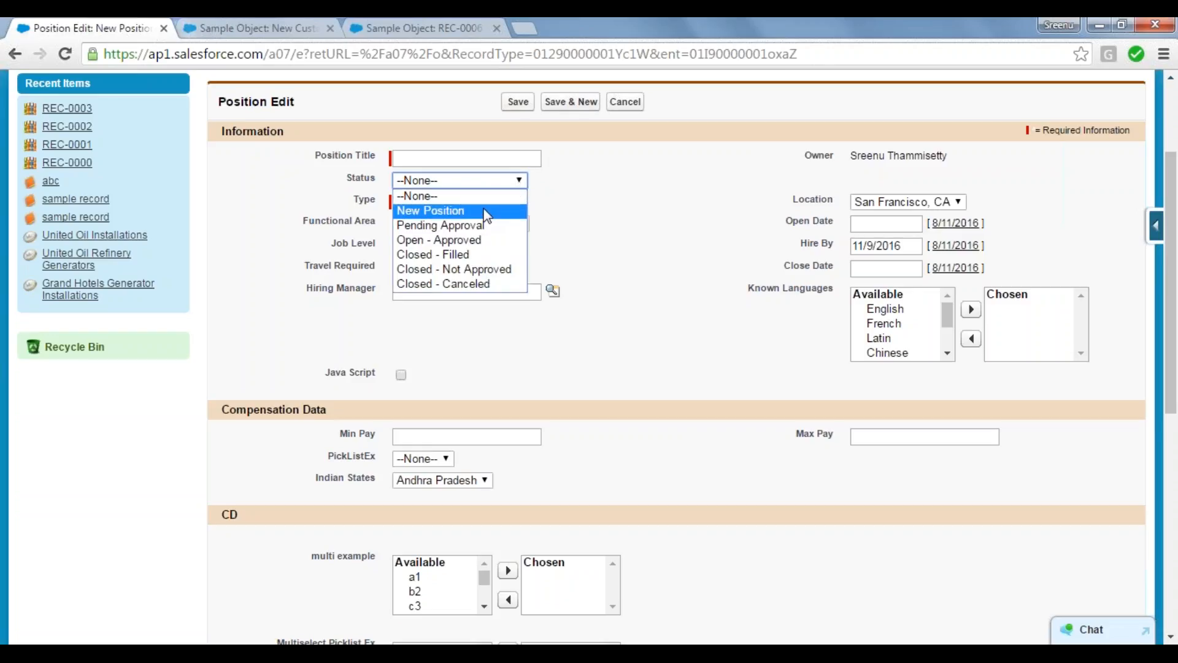
{"action": "left_click", "coordinate": [486, 285]}
{"action": "left_click", "coordinate": [520, 183]}
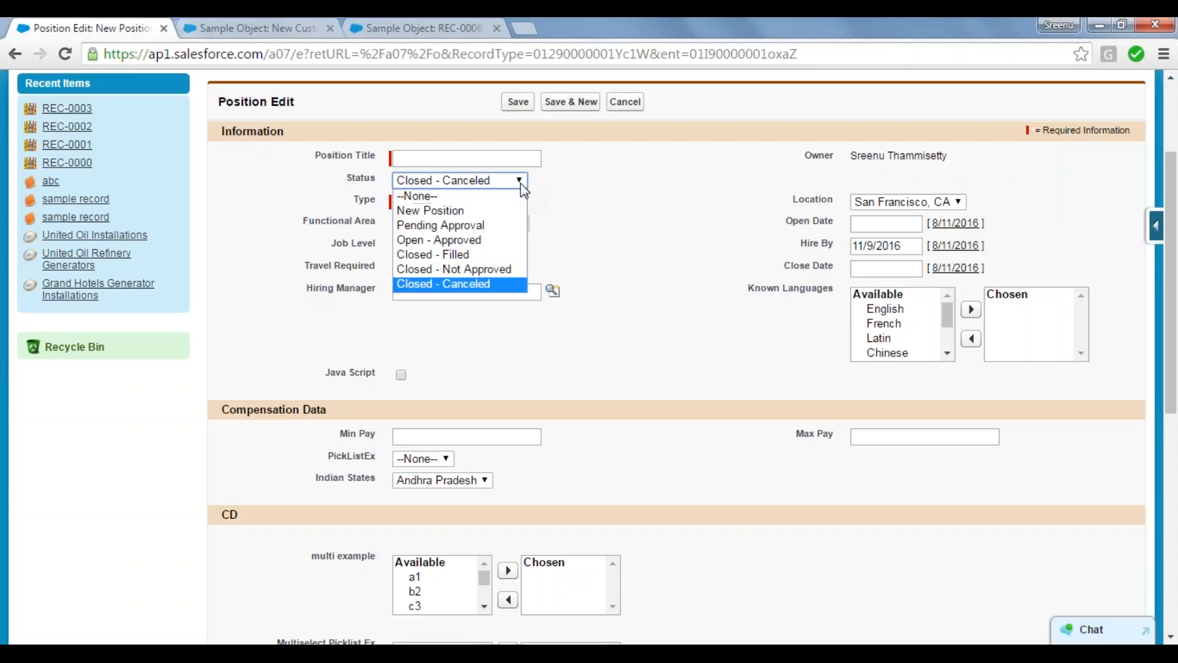
{"action": "left_click", "coordinate": [510, 243]}
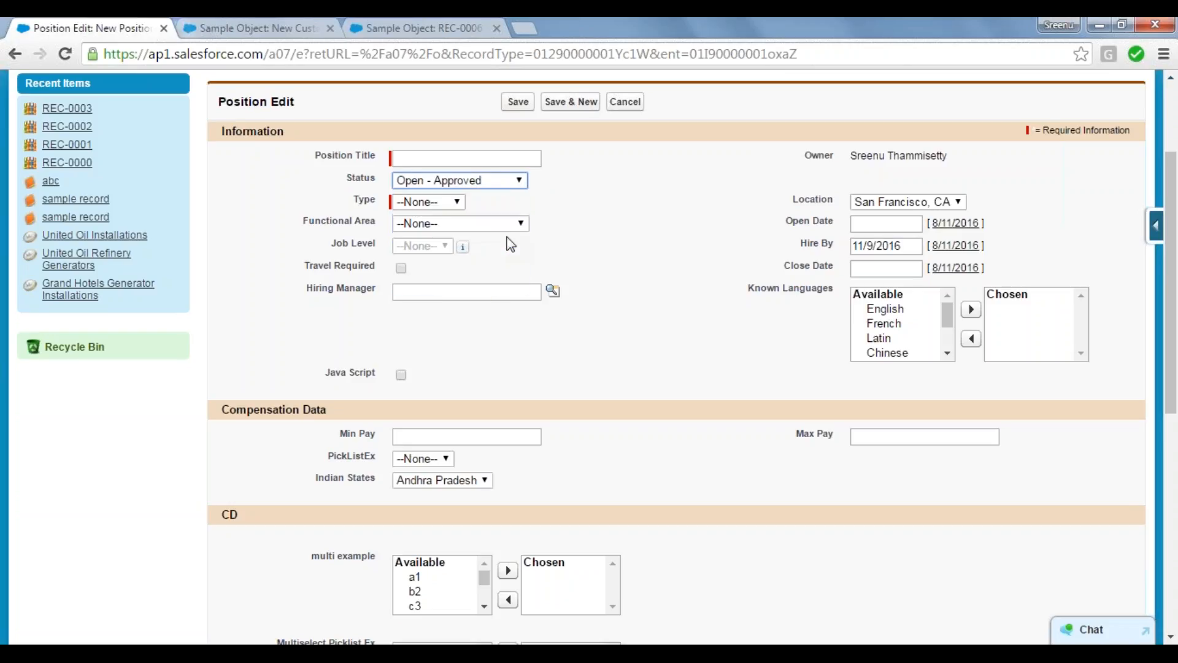
{"action": "left_click", "coordinate": [510, 183]}
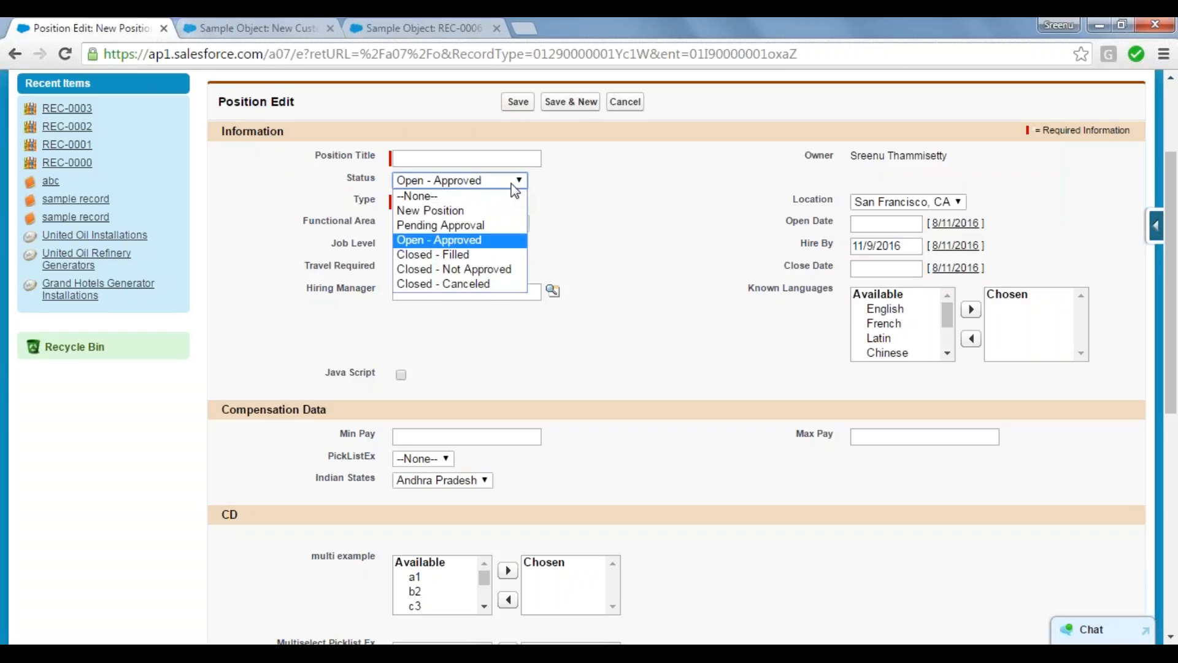
{"action": "left_click", "coordinate": [475, 212]}
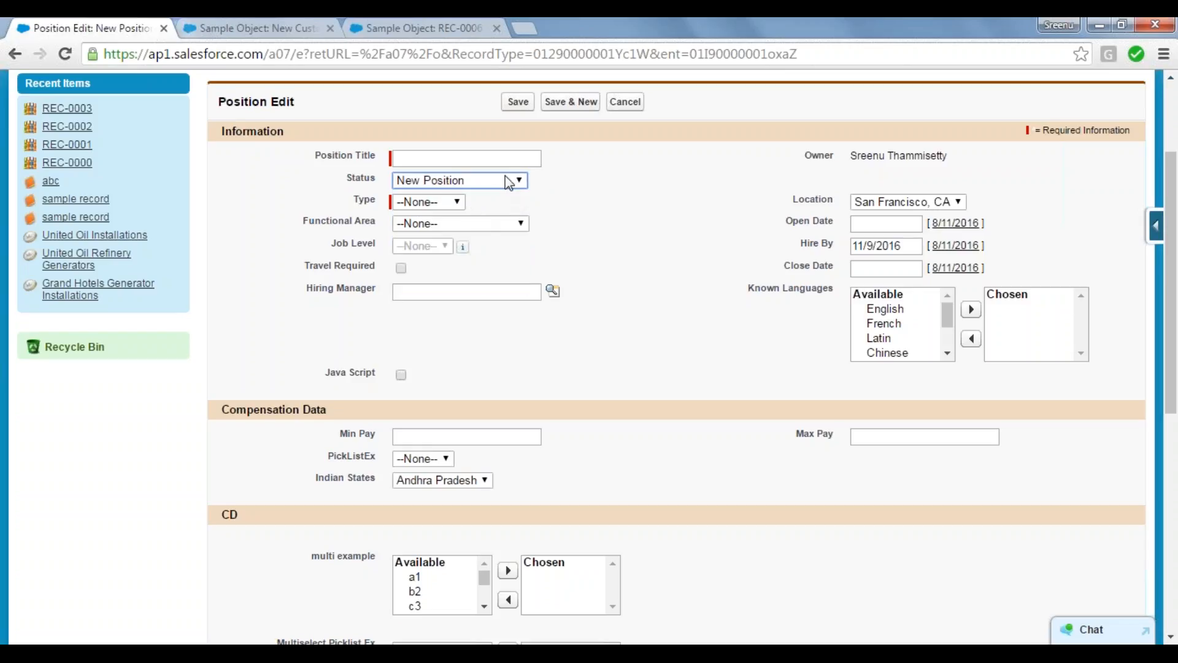
{"action": "left_click", "coordinate": [505, 178]}
{"action": "left_click", "coordinate": [452, 197]}
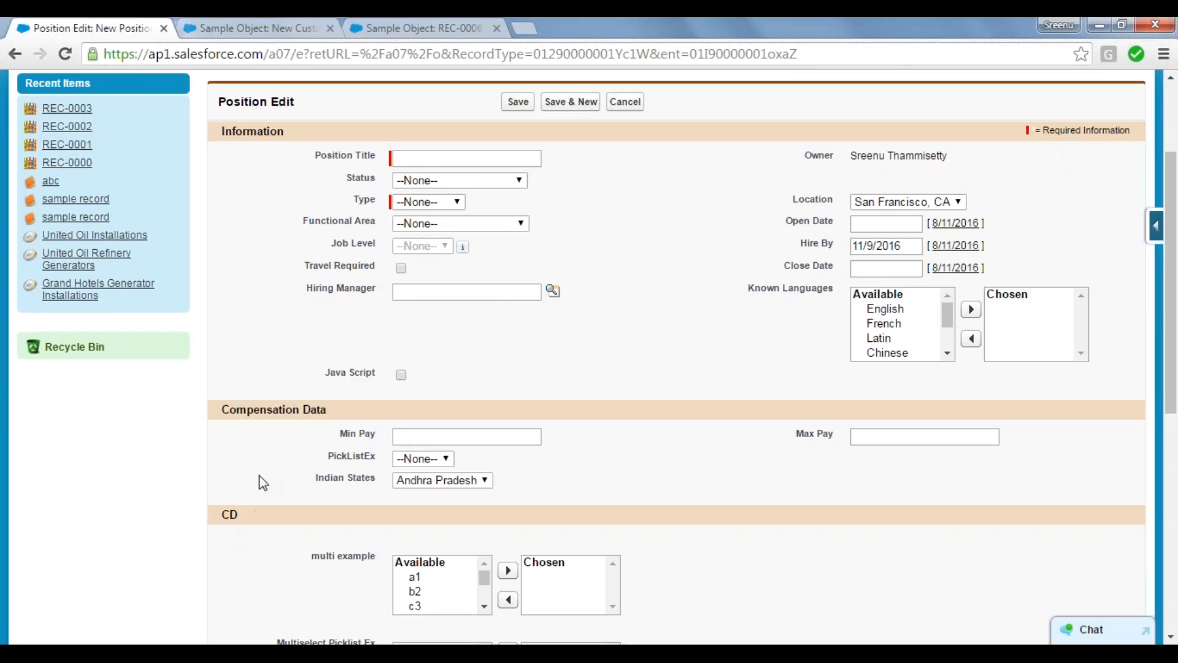
Step: Proceed with the Picklist data type for the new Sample Object field, and return to the Position form's Status field for reference
{"action": "left_click", "coordinate": [410, 19]}
{"action": "left_click", "coordinate": [288, 20]}
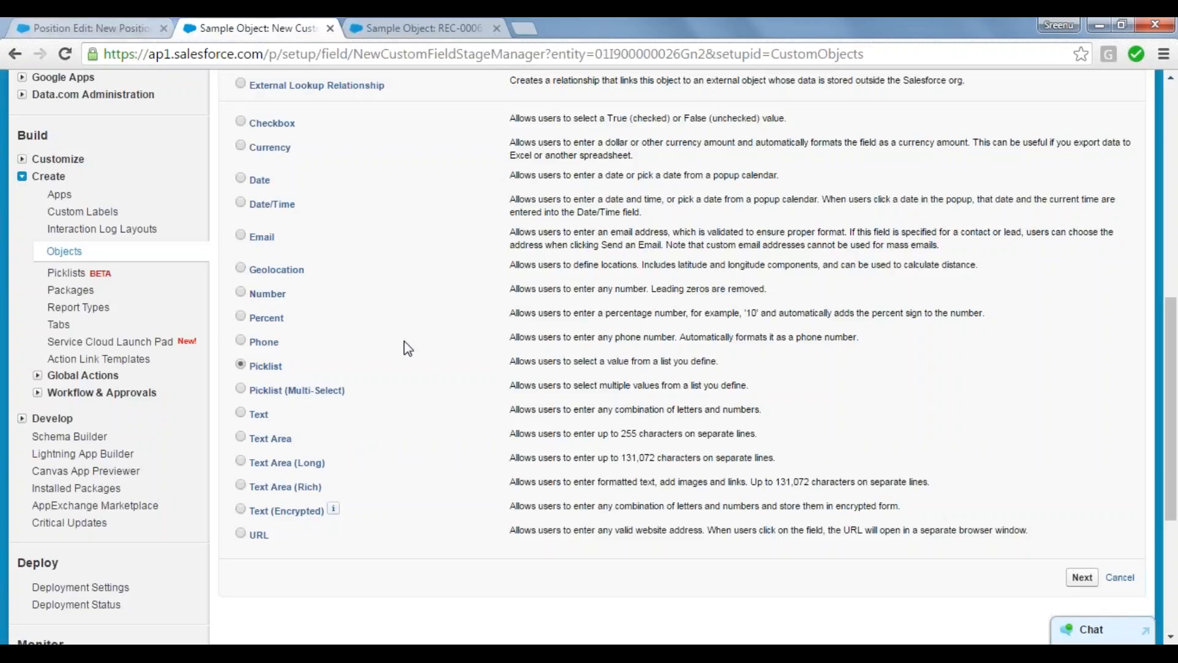
{"action": "left_click", "coordinate": [1079, 581]}
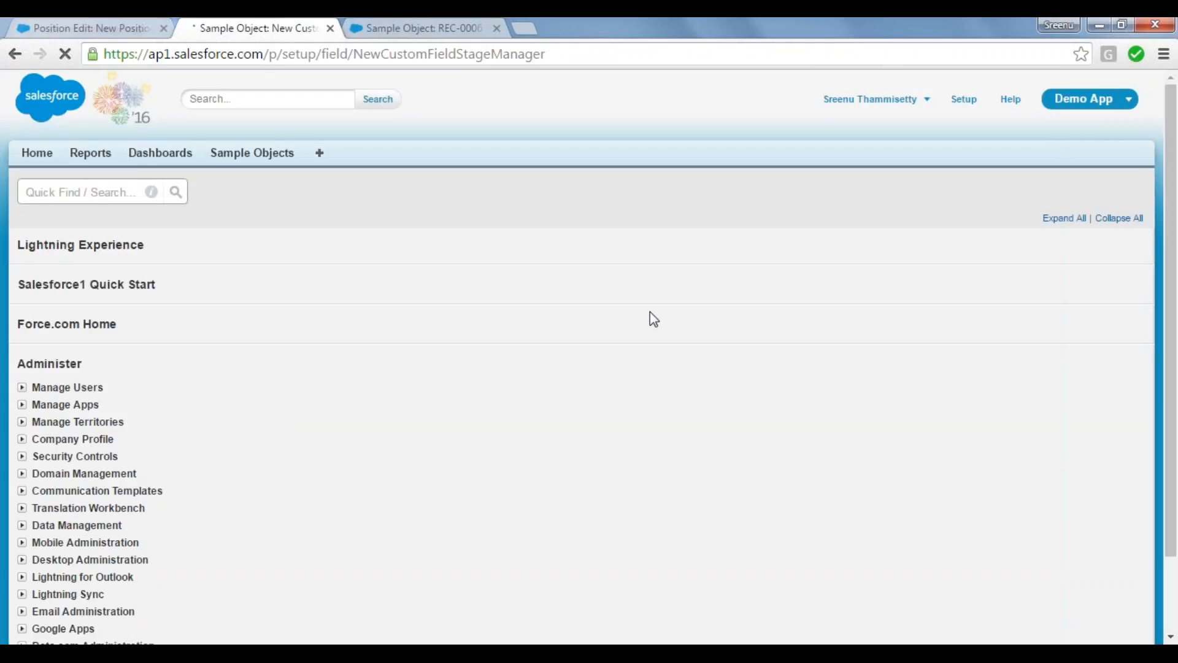
{"action": "left_click", "coordinate": [81, 29]}
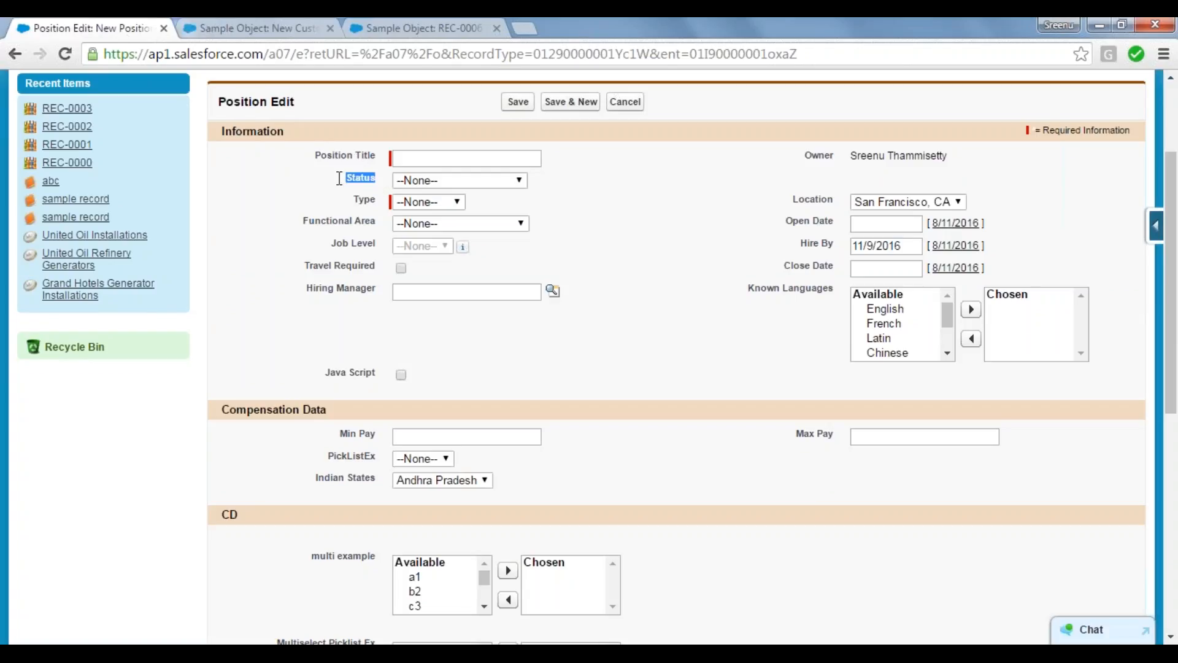
Step: Highlight the Position form's Status label and return to the details page of the new Sample Object picklist field
{"action": "double_click", "coordinate": [360, 178]}
{"action": "left_click", "coordinate": [235, 18]}
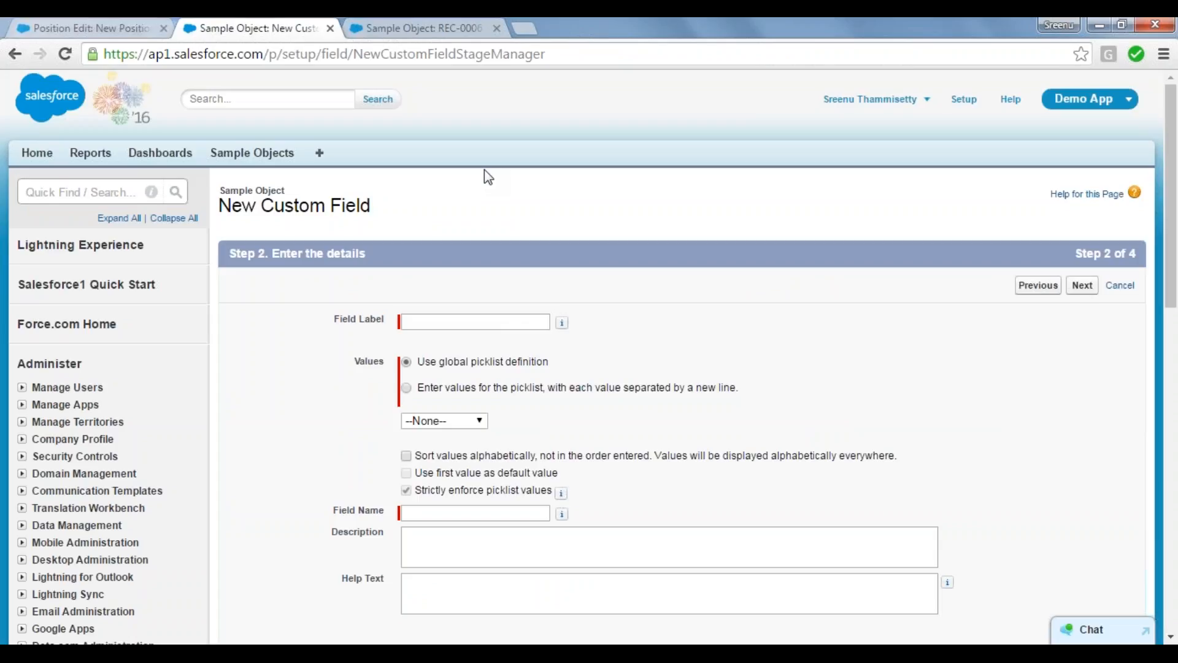
{"action": "left_click", "coordinate": [428, 320]}
{"action": "type", "text": "plz wait"}
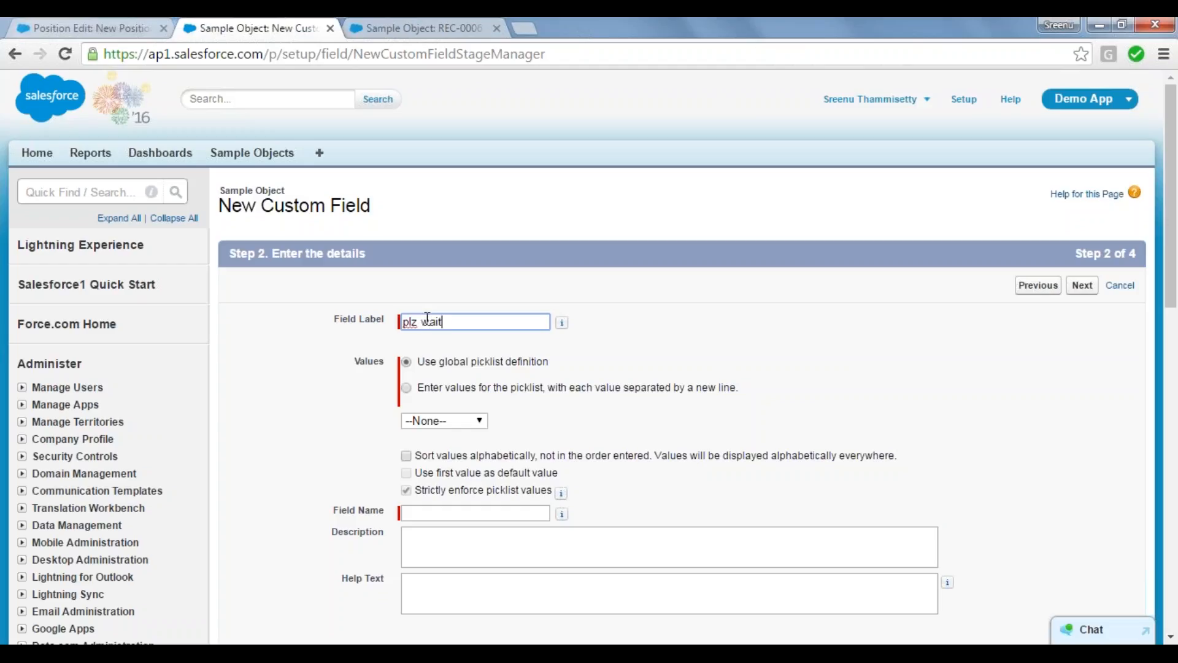
{"action": "type", "text": " 1 min"}
{"action": "key", "text": "BackSpace"}
{"action": "key", "text": "BackSpace"}
{"action": "key", "text": "BackSpace"}
{"action": "key", "text": "BackSpace"}
{"action": "key", "text": "BackSpace"}
{"action": "key", "text": "BackSpace"}
{"action": "key", "text": "BackSpace"}
{"action": "key", "text": "BackSpace"}
{"action": "key", "text": "BackSpace"}
{"action": "key", "text": "BackSpace"}
{"action": "key", "text": "BackSpace"}
{"action": "key", "text": "BackSpace"}
{"action": "key", "text": "BackSpace"}
{"action": "key", "text": "BackSpace"}
Step: Set the new picklist field's label to Course Selection and let the field name fill in from it
{"action": "left_click", "coordinate": [423, 322]}
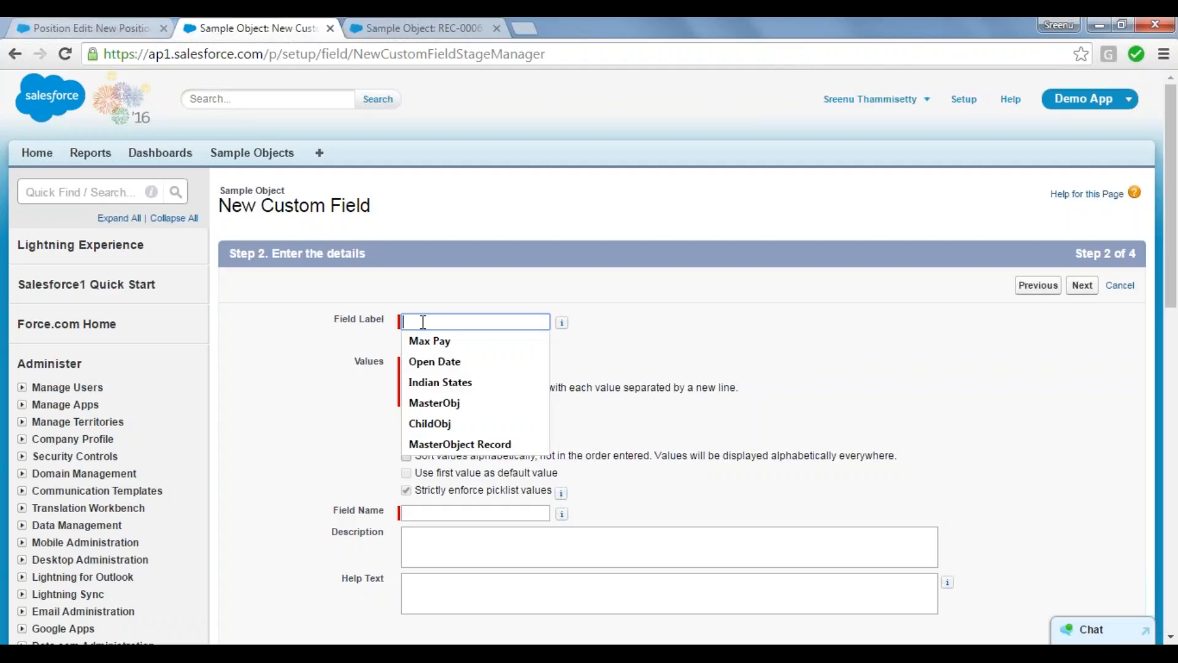
{"action": "left_click", "coordinate": [359, 320]}
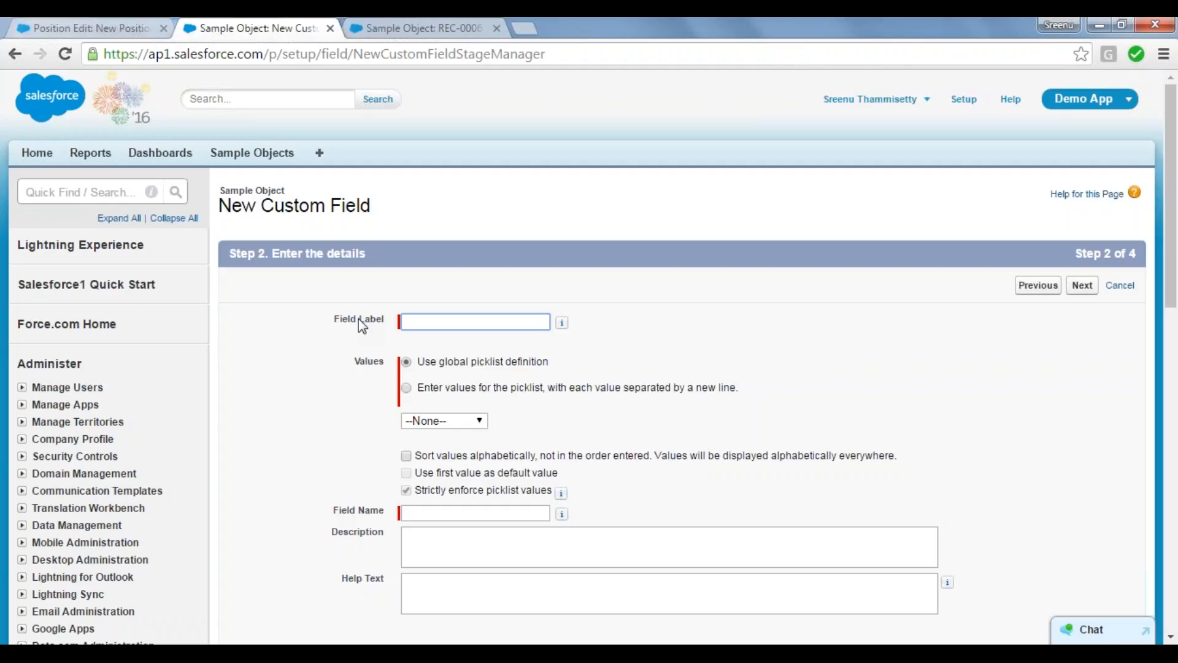
{"action": "type", "text": "Course Selection"}
{"action": "key", "text": "Tab"}
{"action": "key", "text": "Tab"}
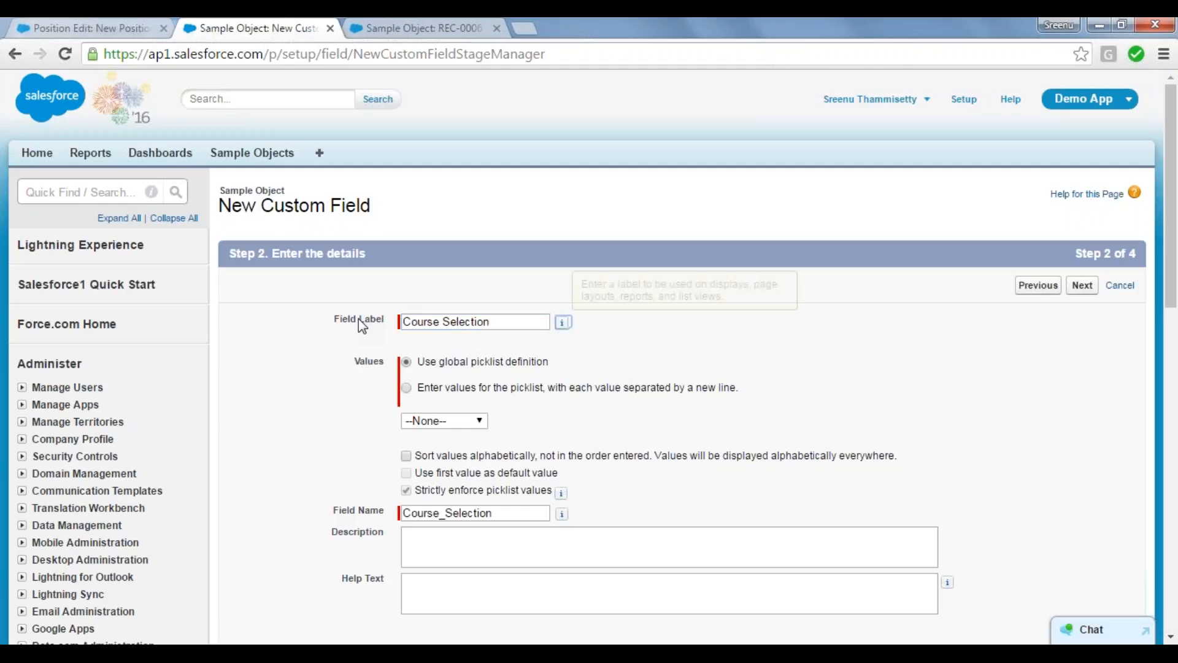
{"action": "key", "text": "Tab"}
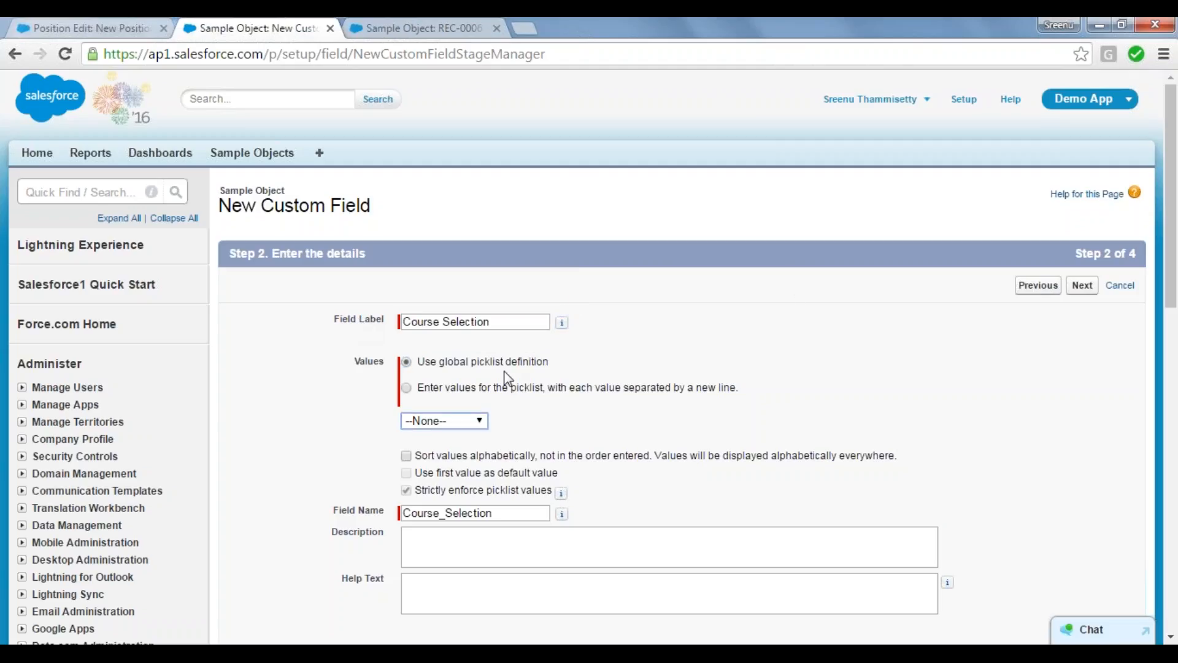
{"action": "left_click", "coordinate": [440, 549]}
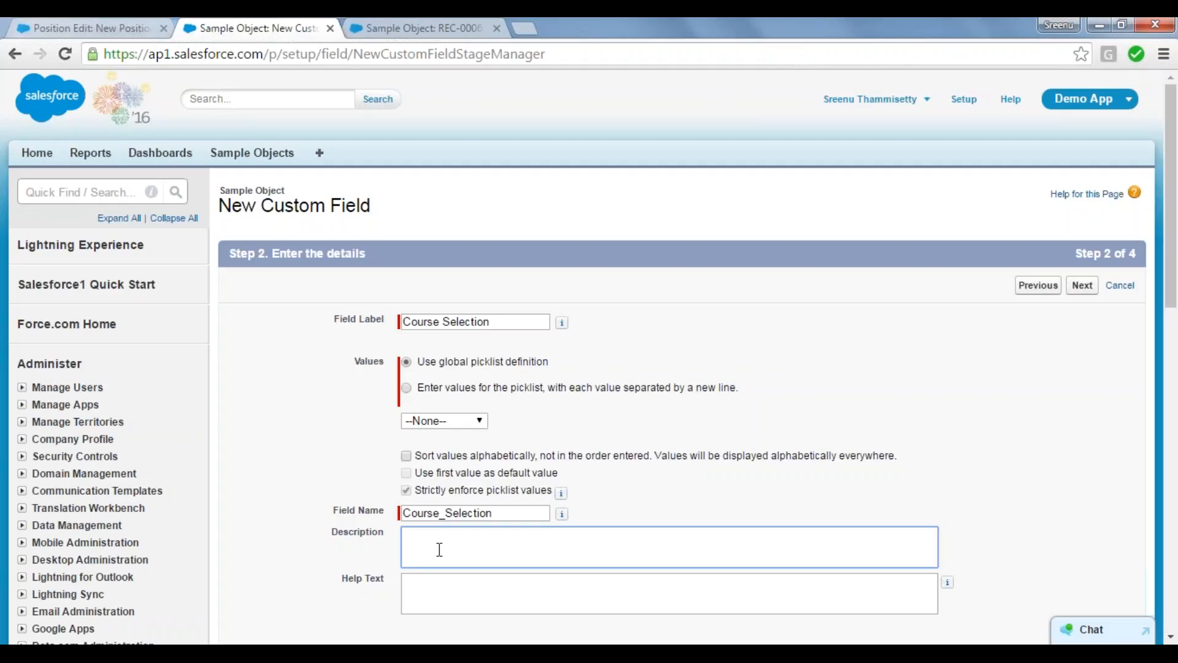
{"action": "left_click", "coordinate": [307, 353]}
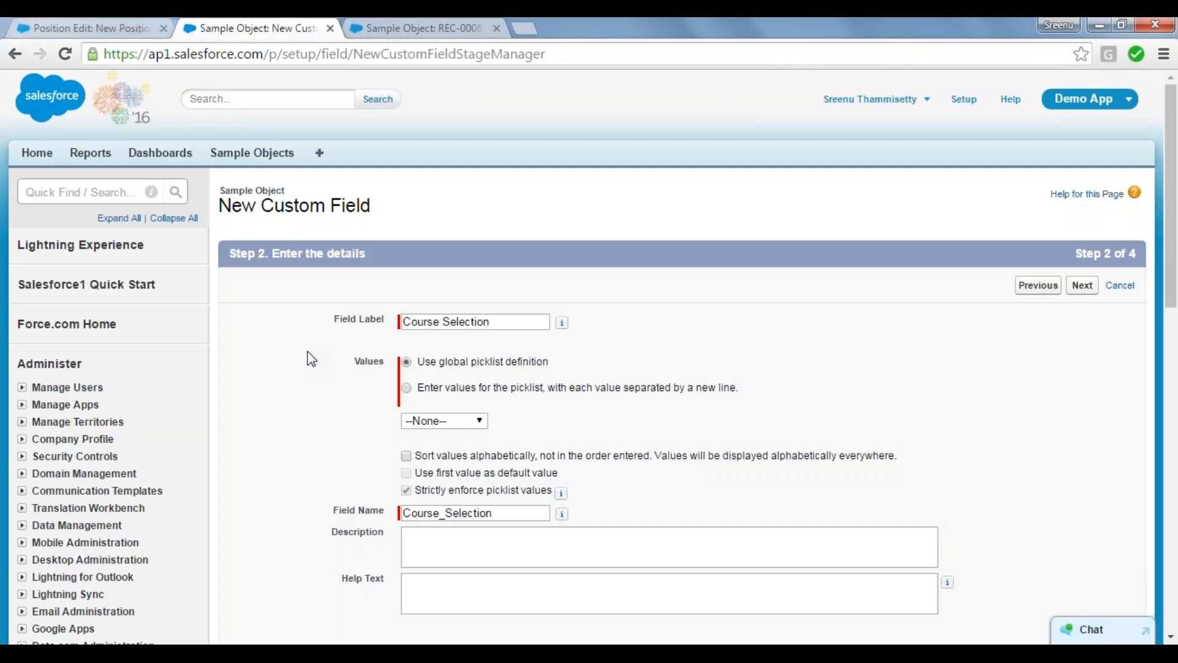
{"action": "left_click", "coordinate": [429, 555]}
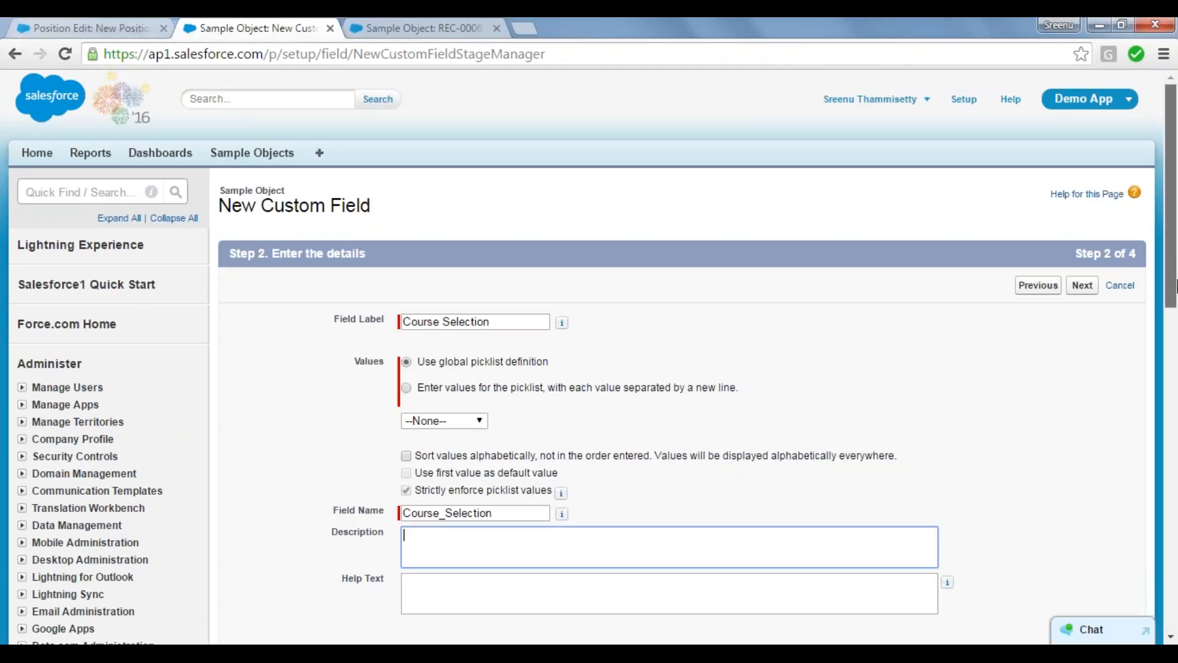
Step: Try both value source options for the picklist, and select demo picklist as the global picklist definition
{"action": "scroll", "coordinate": [1175, 284], "scroll_direction": "down", "scroll_amount": 3}
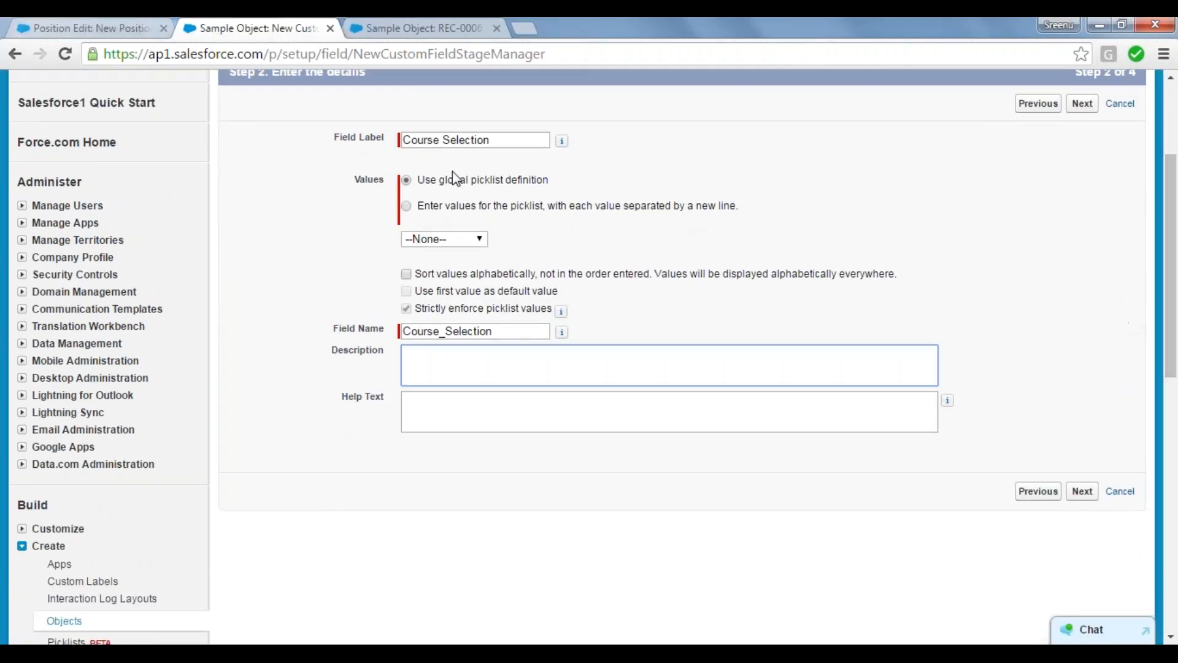
{"action": "left_click", "coordinate": [407, 206]}
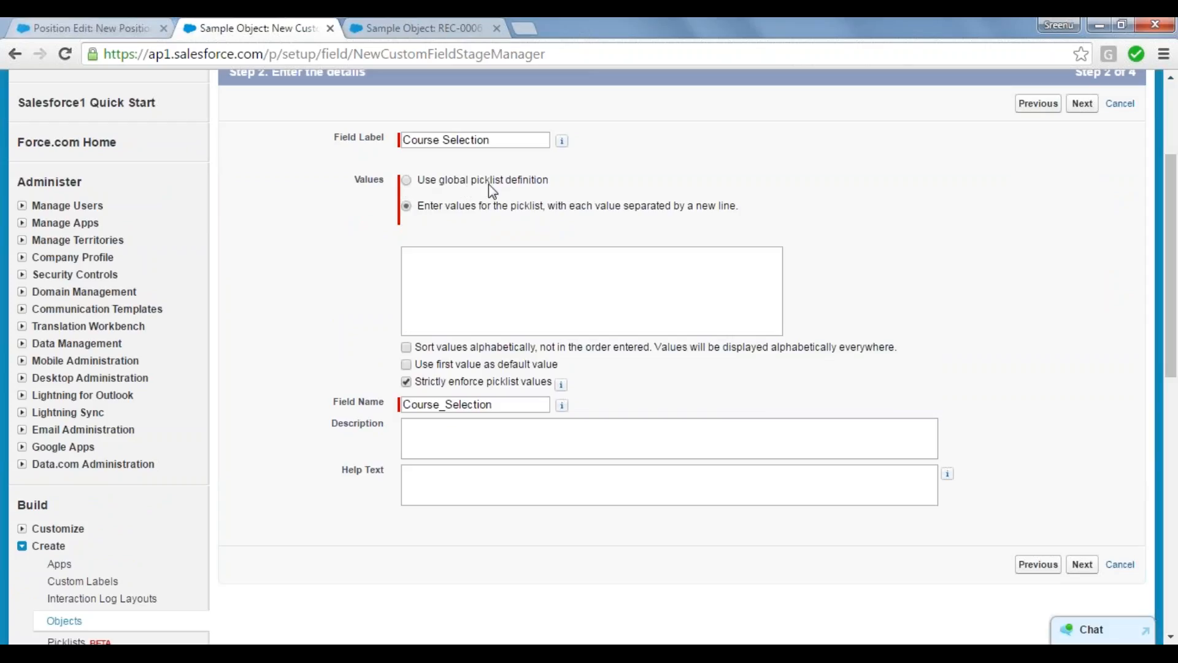
{"action": "left_click", "coordinate": [462, 178]}
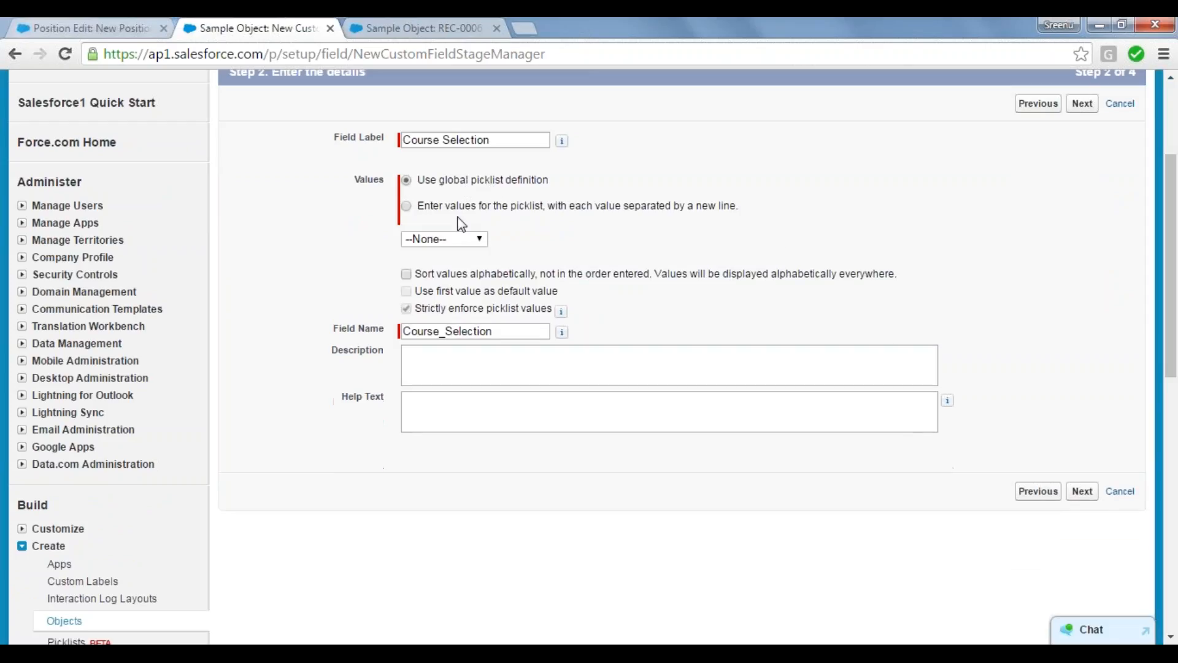
{"action": "left_click", "coordinate": [473, 245]}
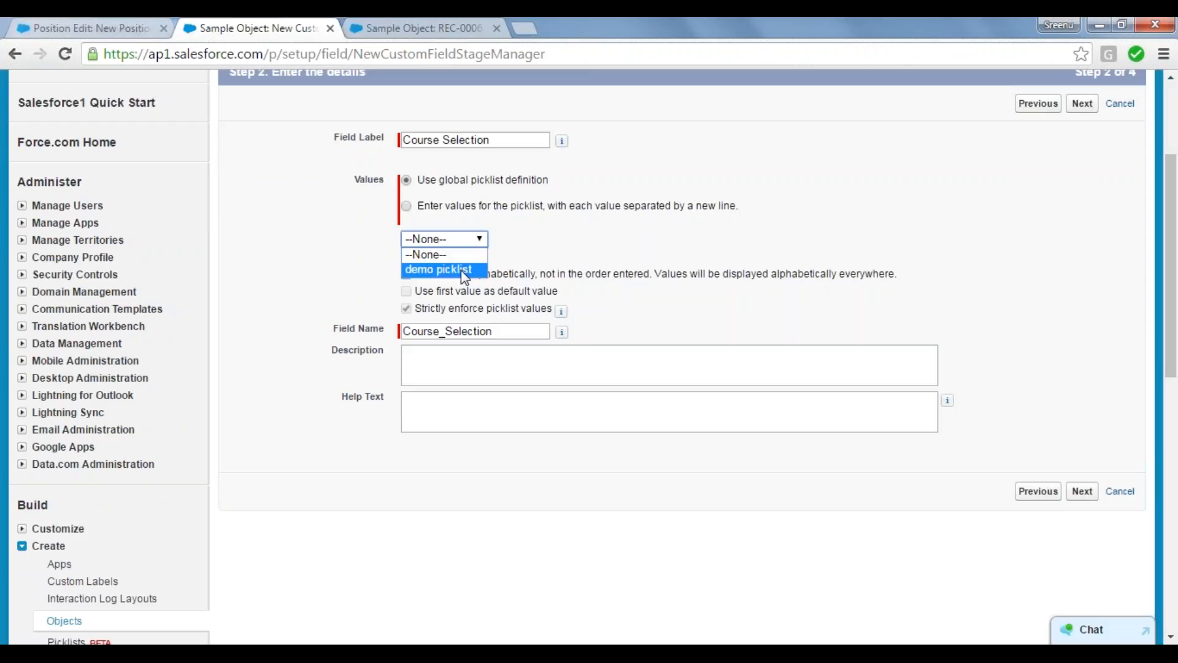
{"action": "left_click", "coordinate": [568, 222]}
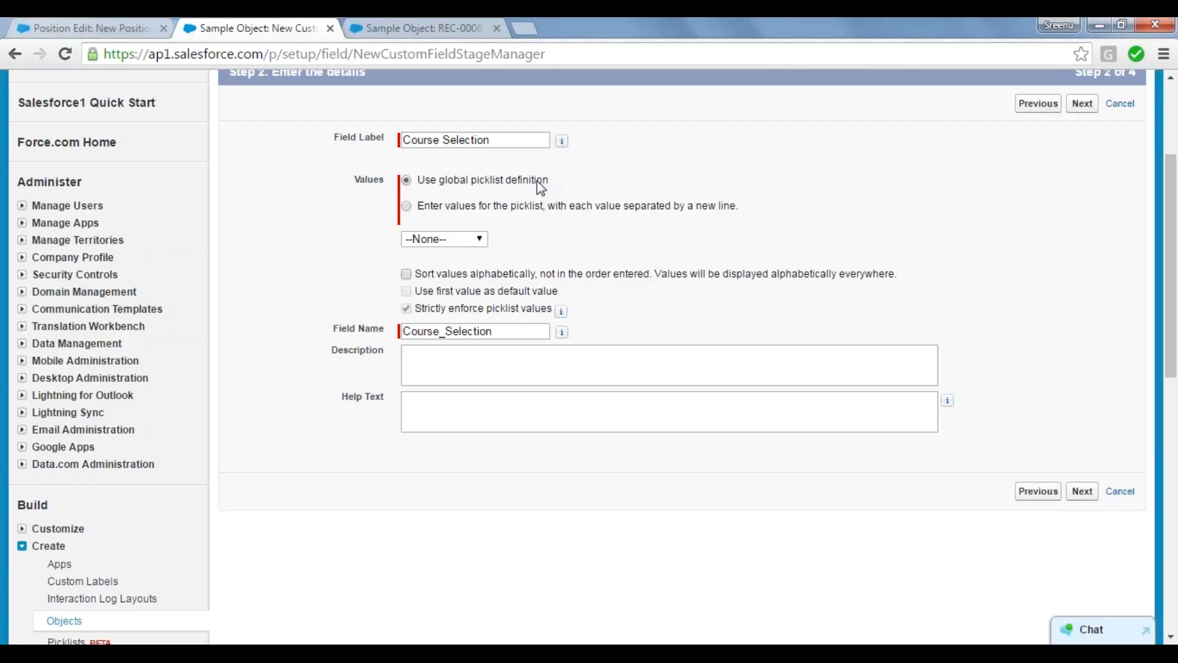
{"action": "left_click", "coordinate": [477, 241]}
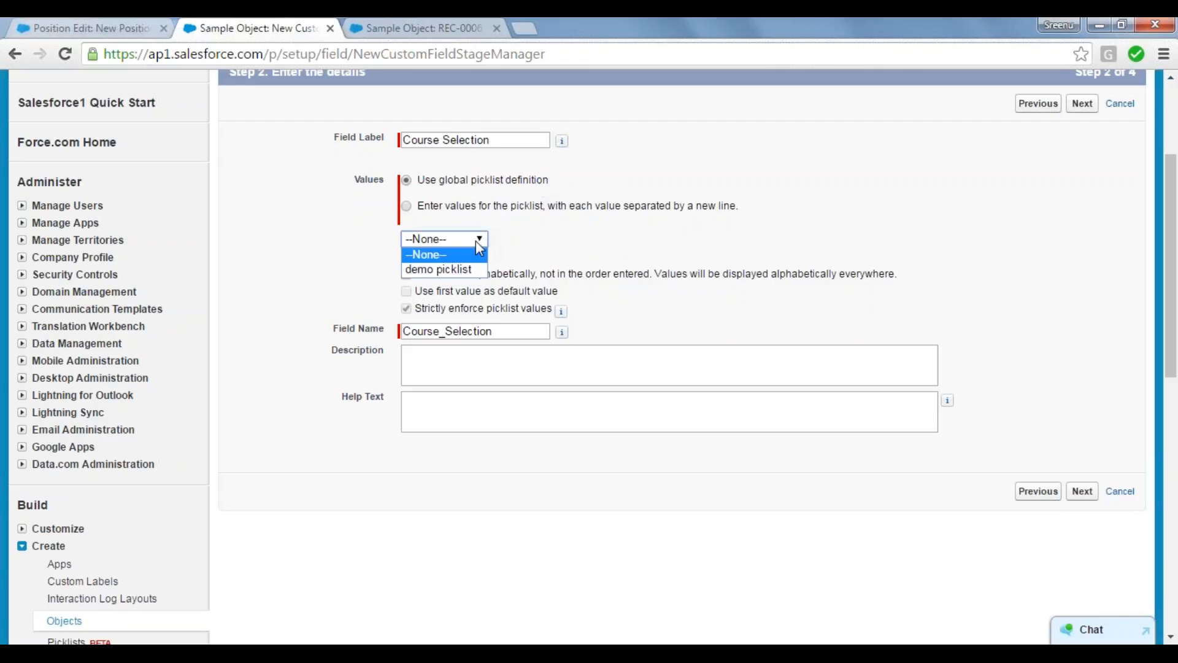
{"action": "left_click", "coordinate": [462, 270]}
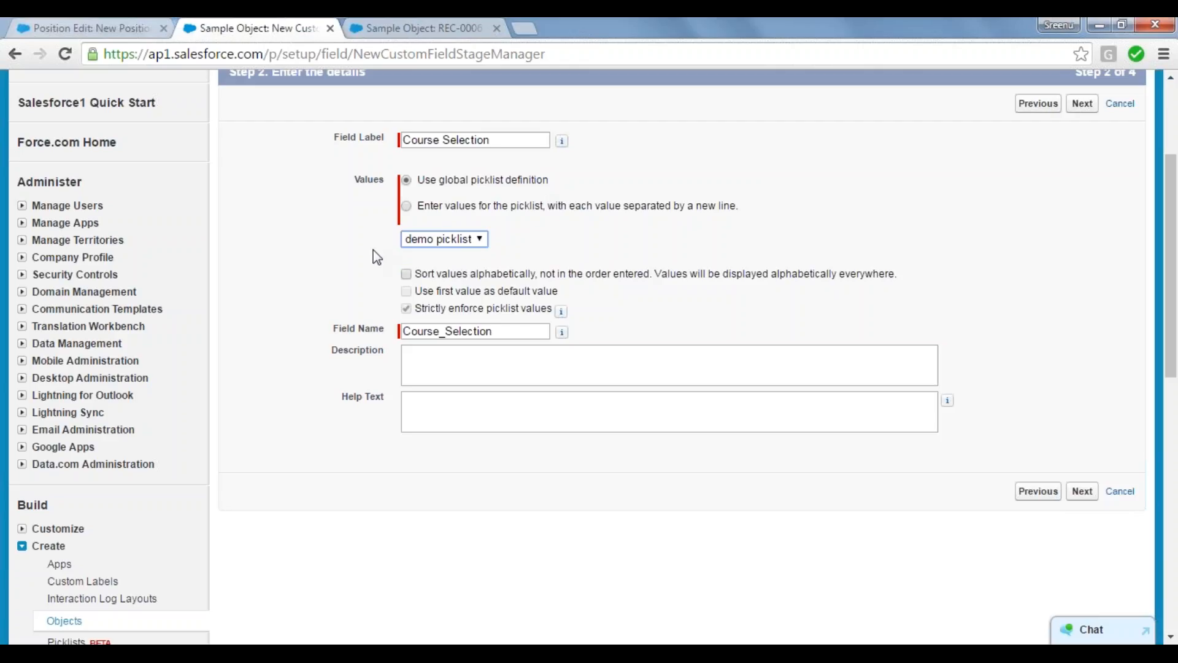
Step: Choose to enter the picklist's own values and list Salesforce, Remedforce, HFM and ESSBASE on separate lines
{"action": "left_click", "coordinate": [407, 207]}
{"action": "left_click", "coordinate": [419, 260]}
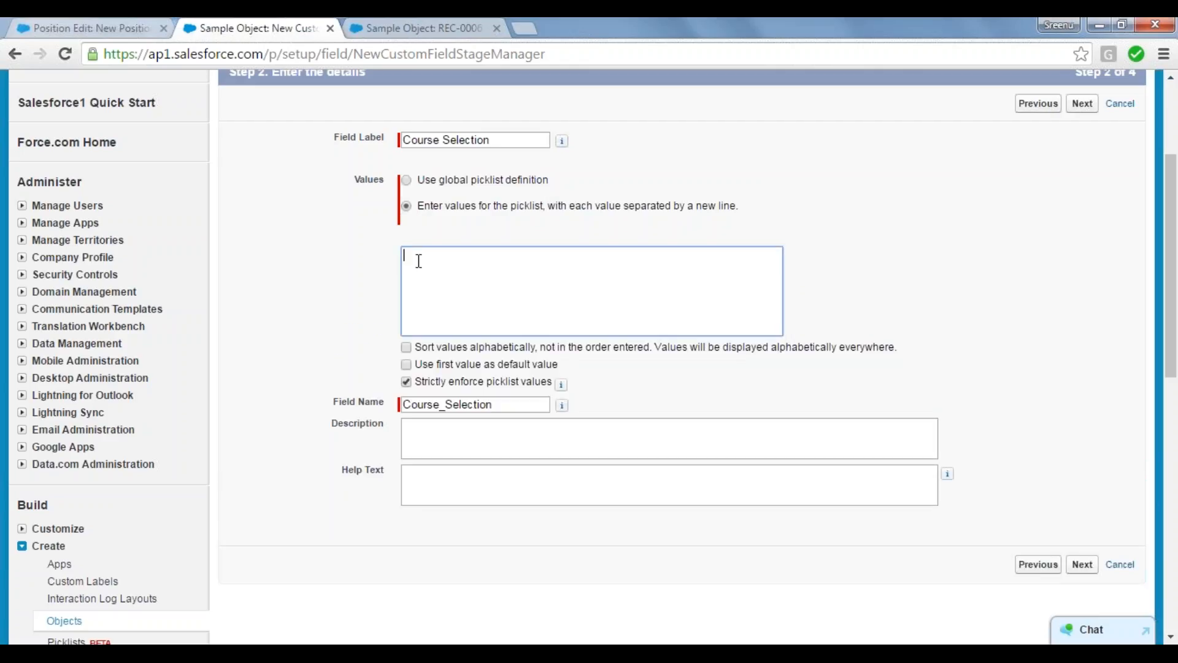
{"action": "left_click", "coordinate": [411, 209]}
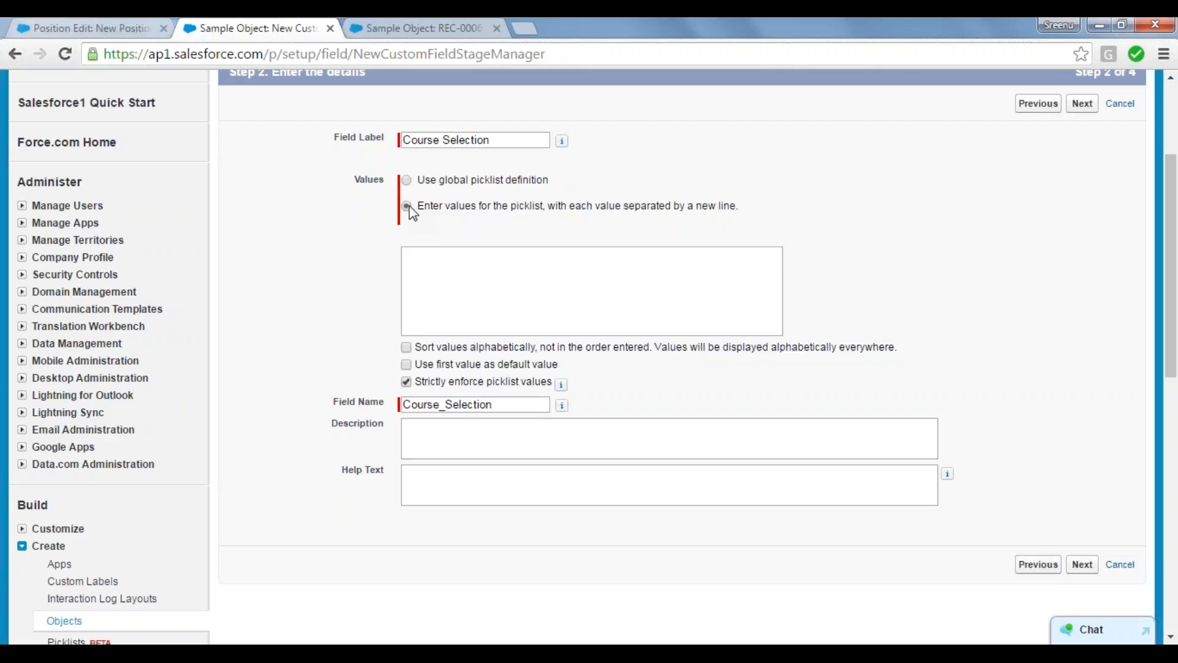
{"action": "left_click", "coordinate": [433, 264]}
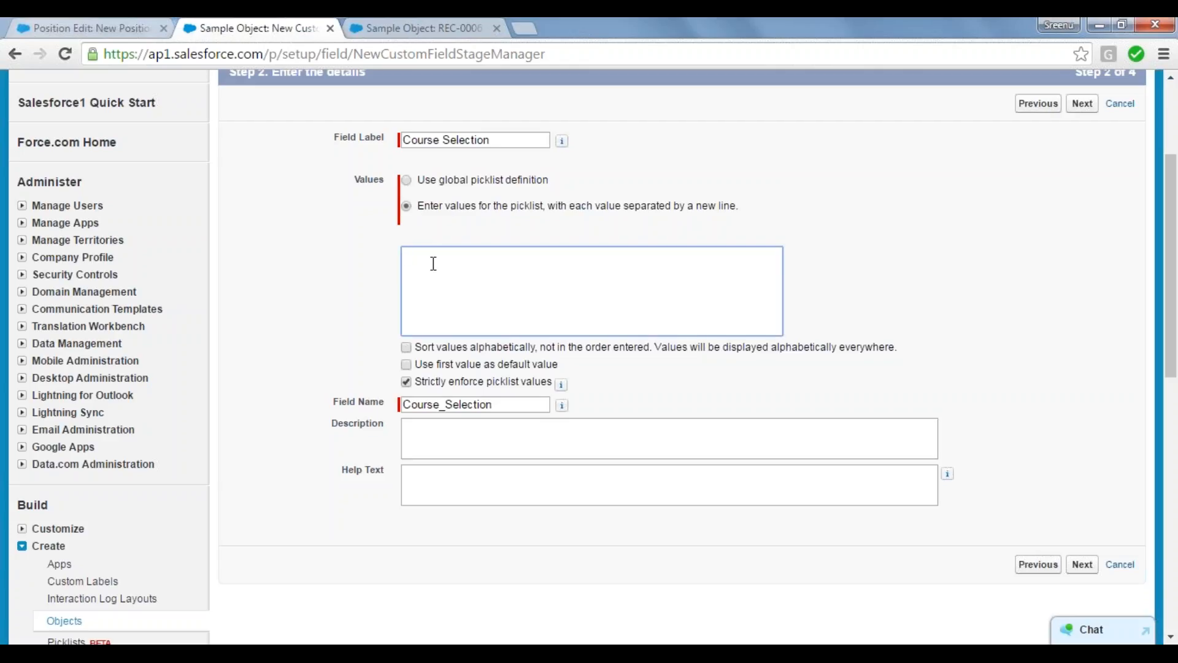
{"action": "type", "text": "Salesforce"}
{"action": "key", "text": "Return"}
{"action": "type", "text": "Remedforce"}
{"action": "key", "text": "Return"}
{"action": "type", "text": "HFM"}
{"action": "key", "text": "Return"}
{"action": "type", "text": "ESS"}
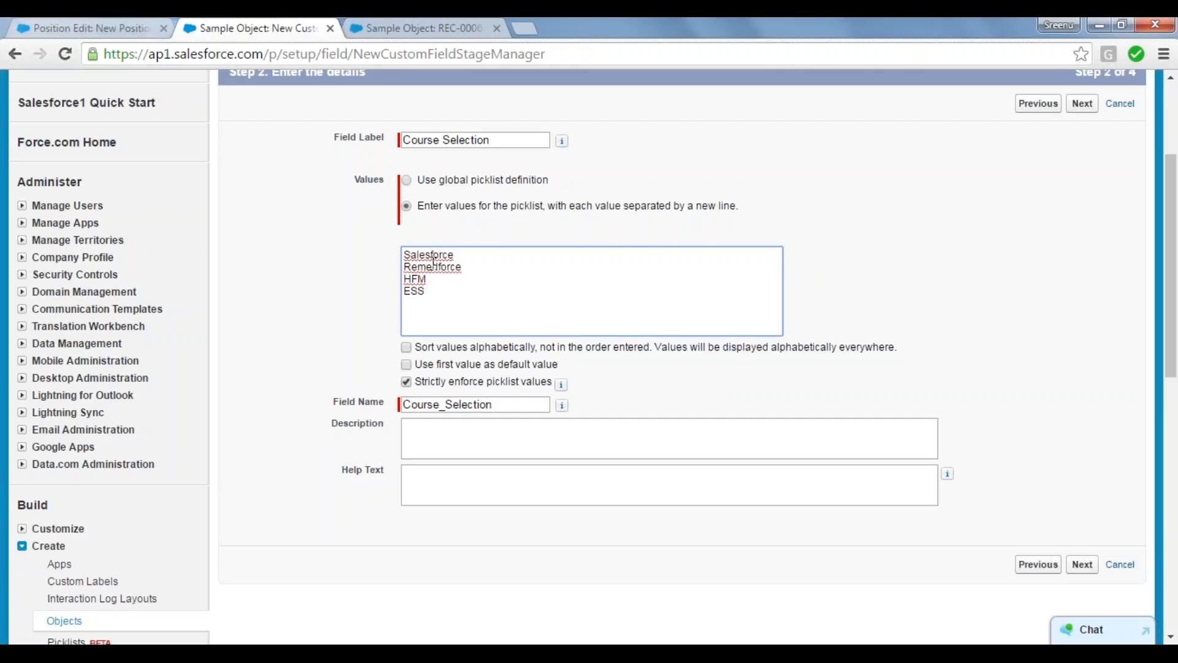
{"action": "type", "text": "BASE"}
{"action": "left_click", "coordinate": [345, 283]}
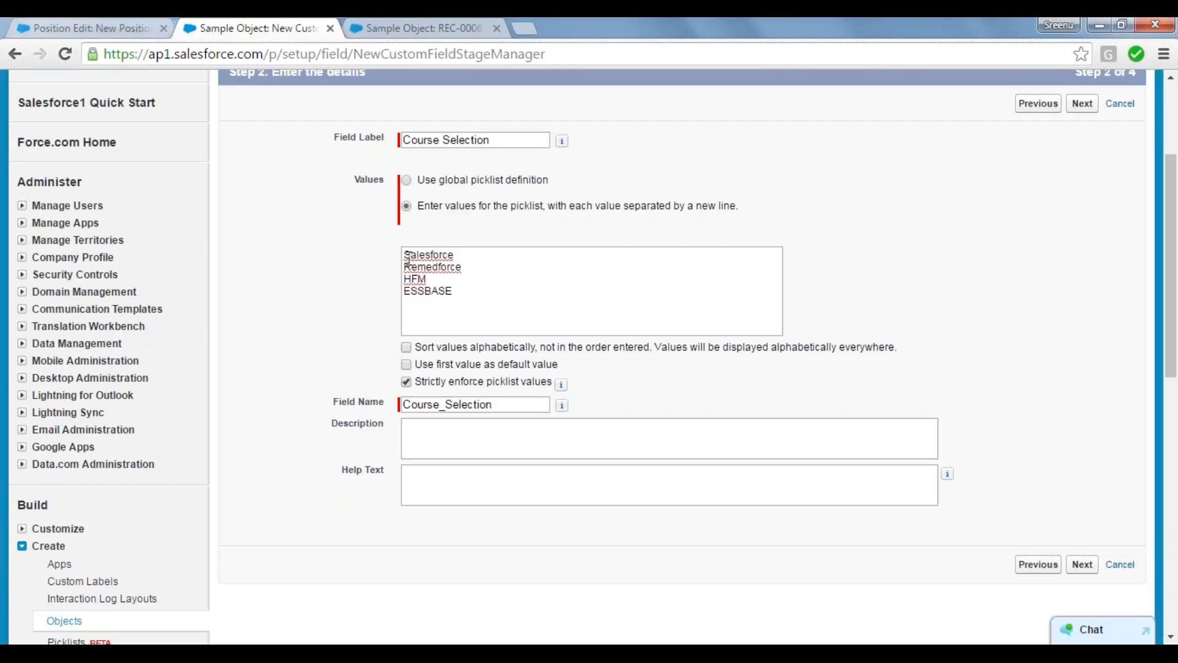
Step: Correct the second picklist value's spelling to Remedyforce
{"action": "left_click", "coordinate": [454, 291]}
{"action": "left_click_drag", "start_coordinate": [454, 291], "coordinate": [371, 250]}
{"action": "left_click", "coordinate": [371, 250]}
{"action": "left_click", "coordinate": [440, 267]}
{"action": "type", "text": "y"}
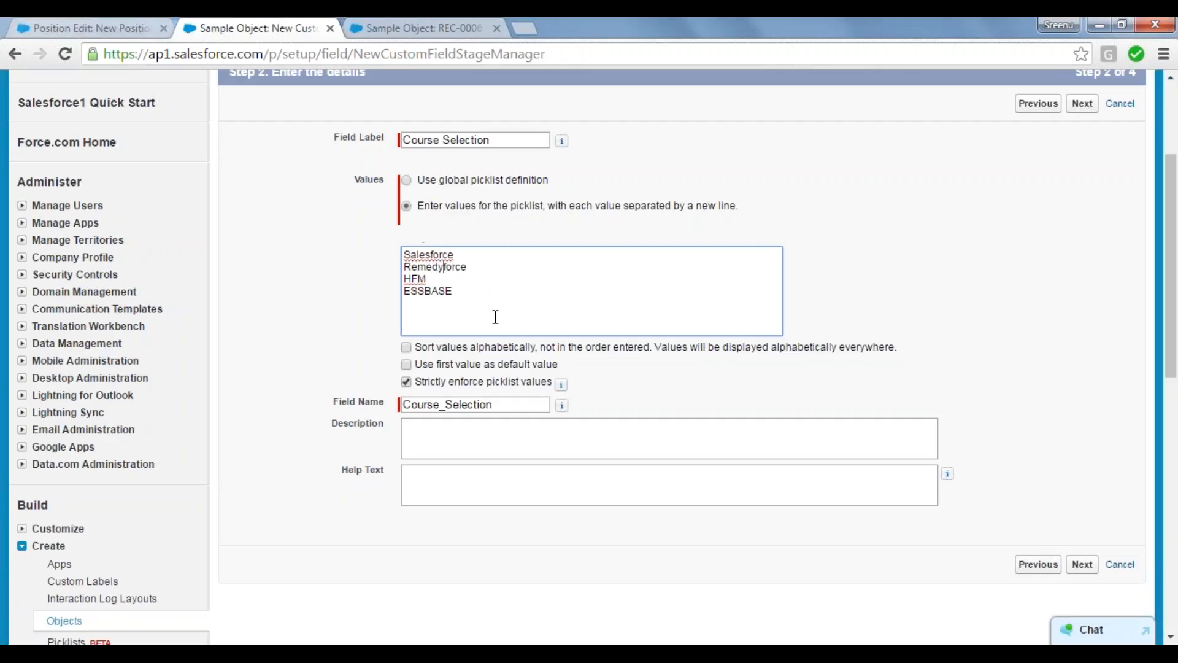
{"action": "left_click", "coordinate": [364, 322]}
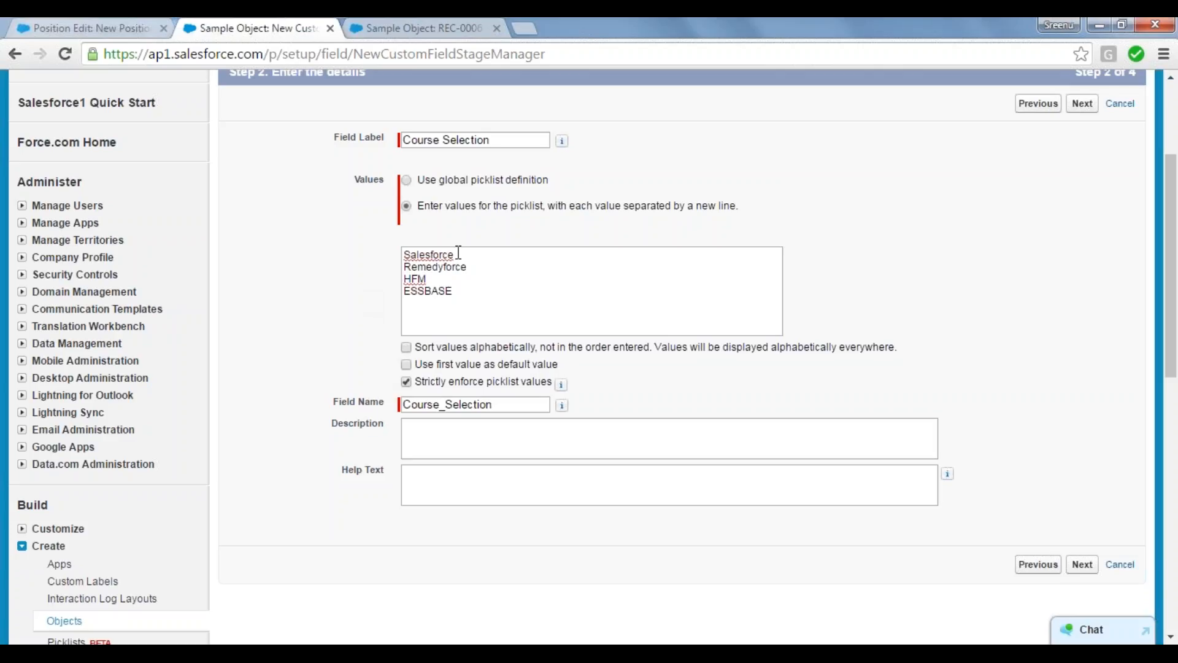
{"action": "left_click_drag", "start_coordinate": [458, 252], "coordinate": [401, 255]}
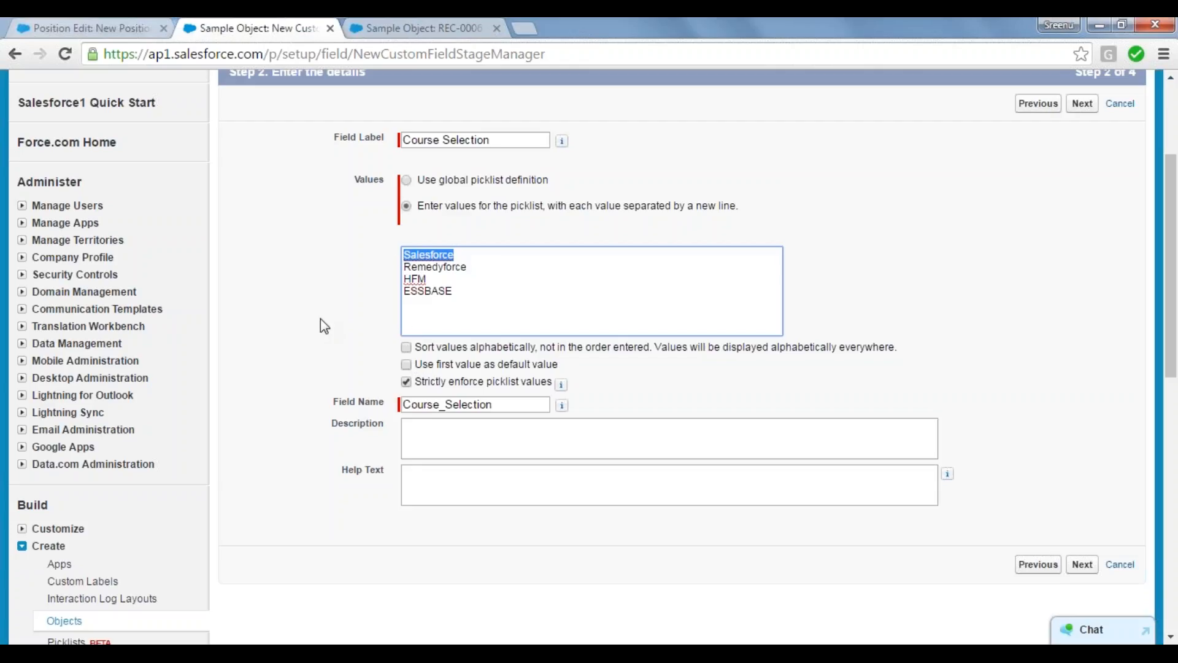
{"action": "left_click", "coordinate": [293, 307]}
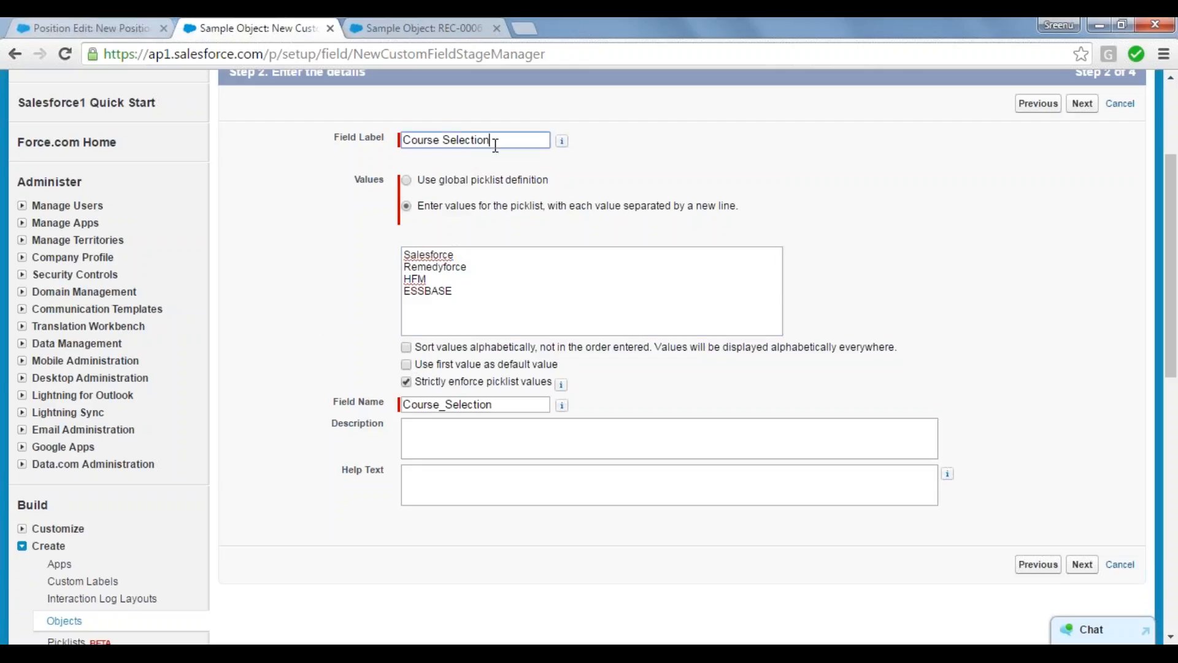
{"action": "left_click_drag", "start_coordinate": [496, 145], "coordinate": [400, 140]}
{"action": "left_click", "coordinate": [353, 303]}
Step: Keep the default field-level security and Sample Object Layout, and save the Course Selection field while starting another new field
{"action": "mouse_move", "coordinate": [560, 391]}
{"action": "left_click", "coordinate": [1083, 565]}
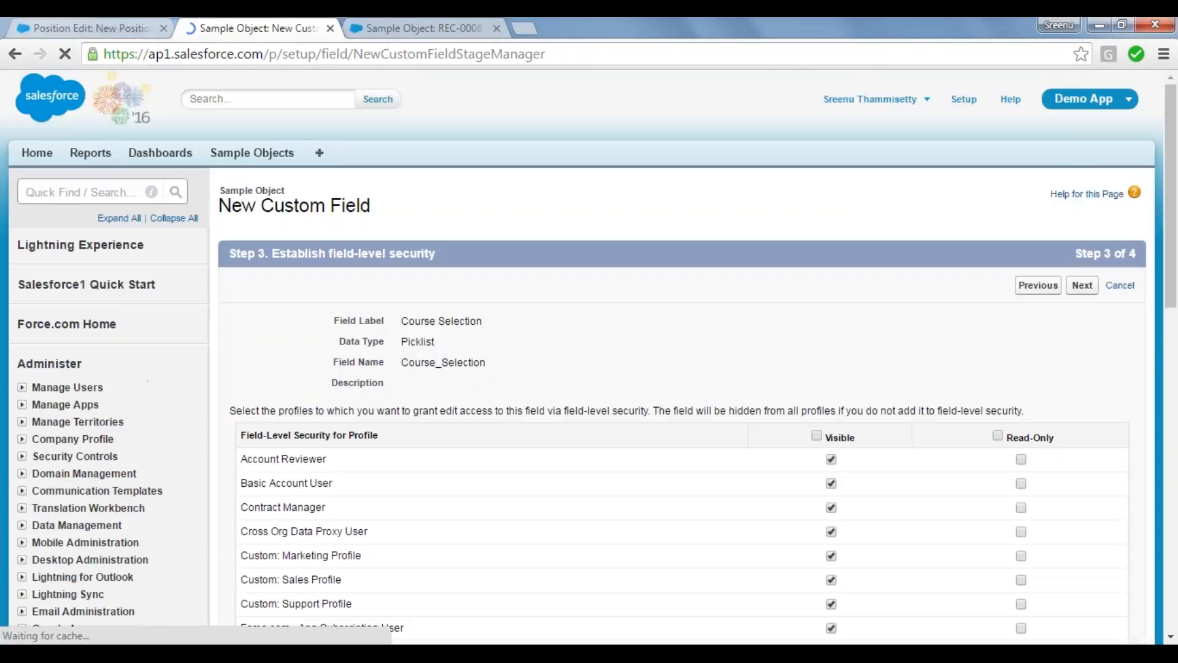
{"action": "left_click", "coordinate": [1082, 285]}
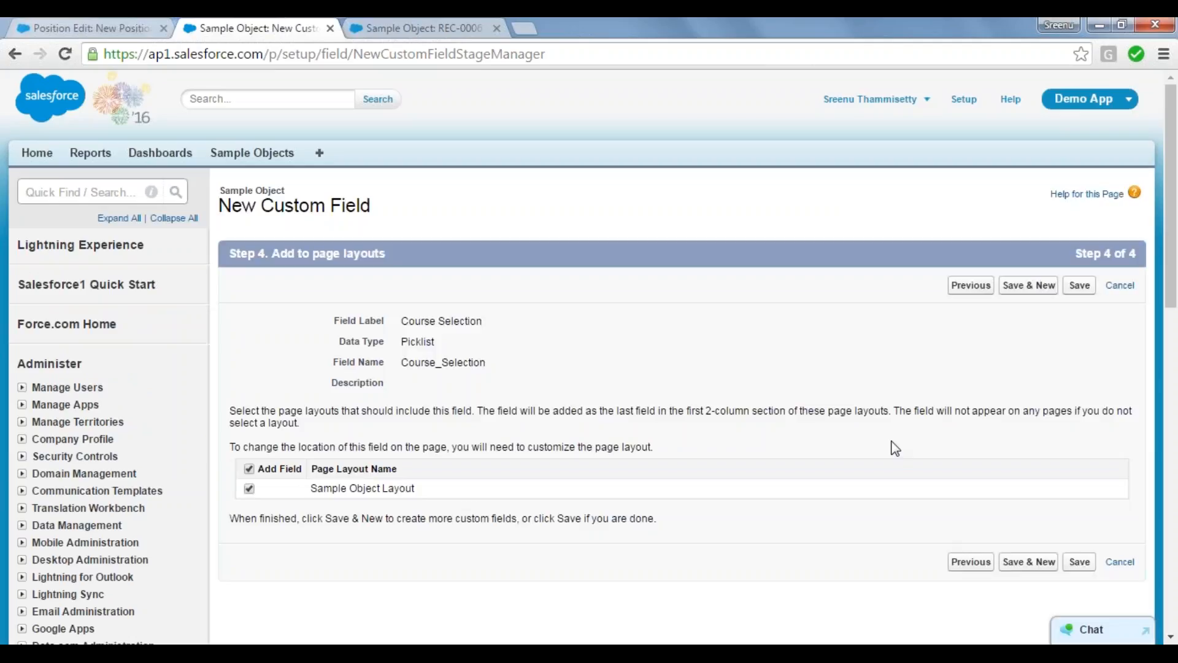
{"action": "left_click", "coordinate": [1029, 286]}
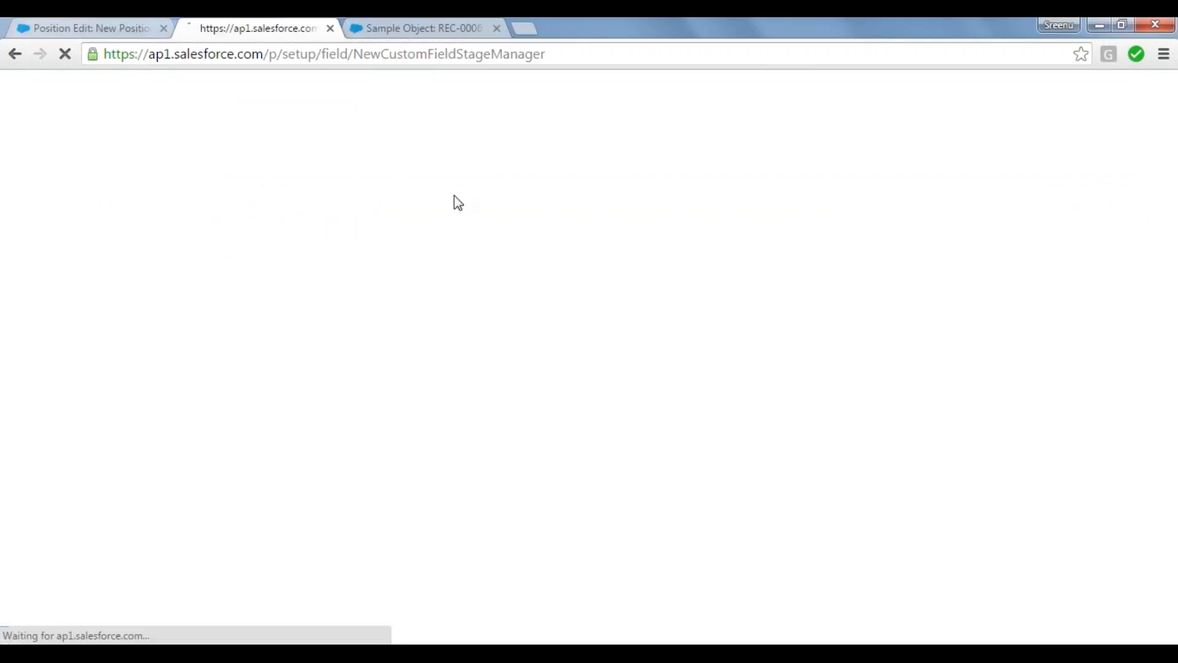
Step: Reload the REC-0006 record to check for the Course Selection field, and start a new Sample Object record
{"action": "key", "text": "ctrl+Tab"}
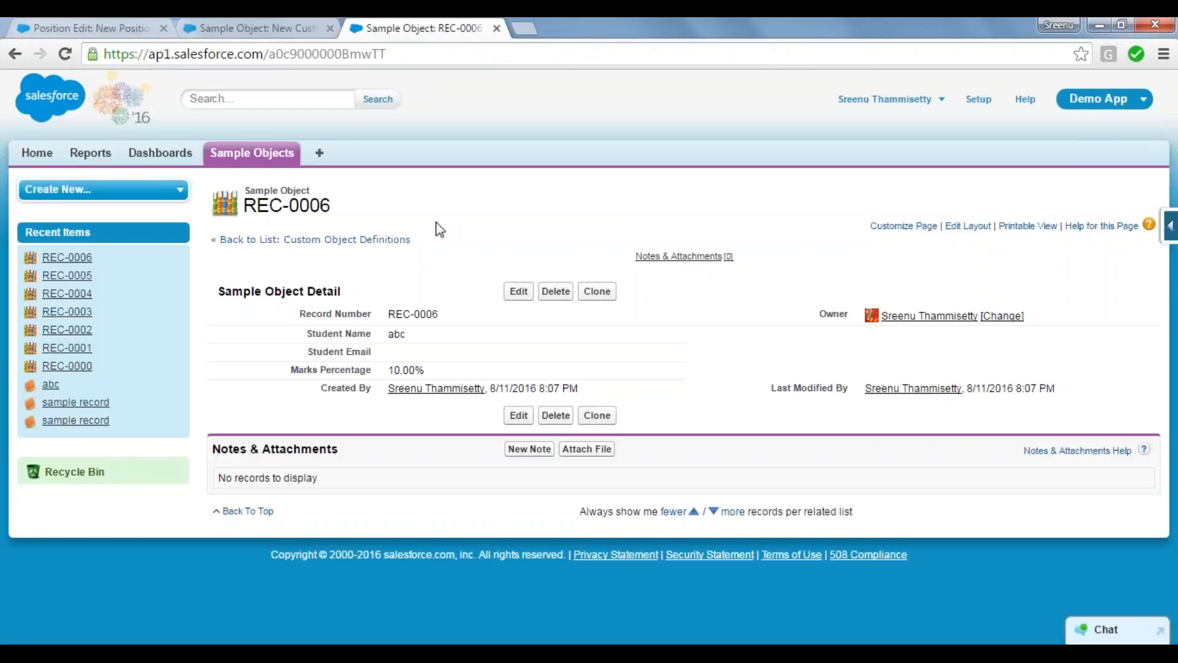
{"action": "key", "text": "F5"}
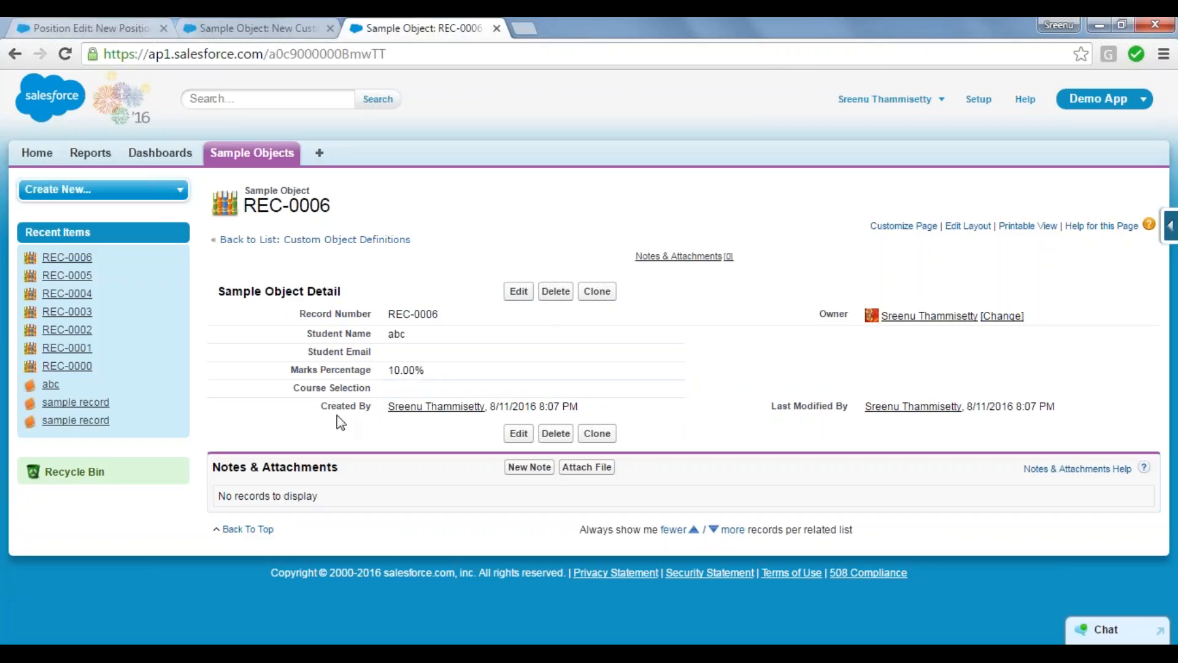
{"action": "left_click", "coordinate": [245, 158]}
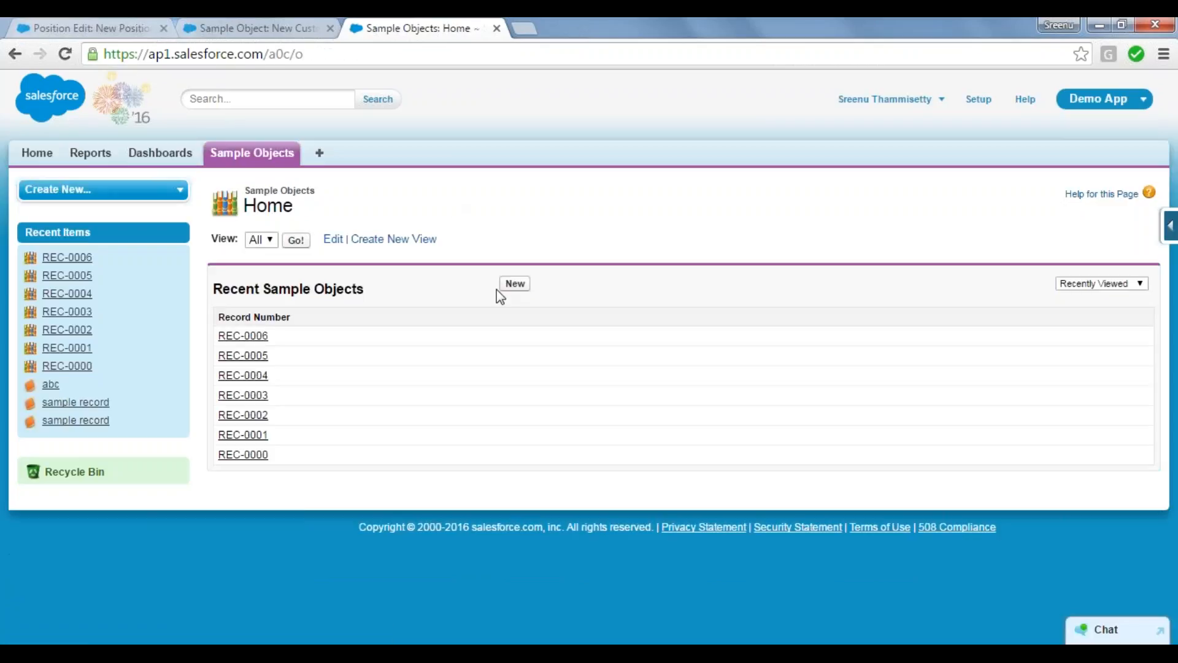
{"action": "left_click", "coordinate": [515, 283]}
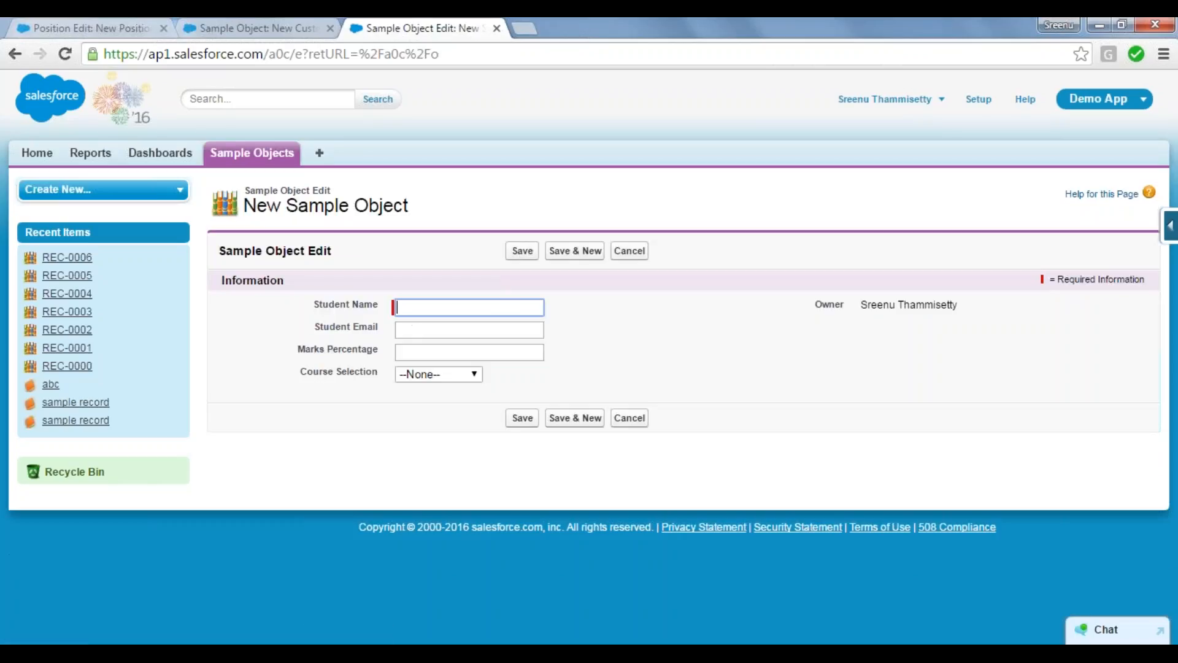
Step: Fill in the new Sample Object record with Student Name bcd and Course Selection HFM, and save it
{"action": "type", "text": "bcd"}
{"action": "key", "text": "Tab"}
{"action": "key", "text": "Tab"}
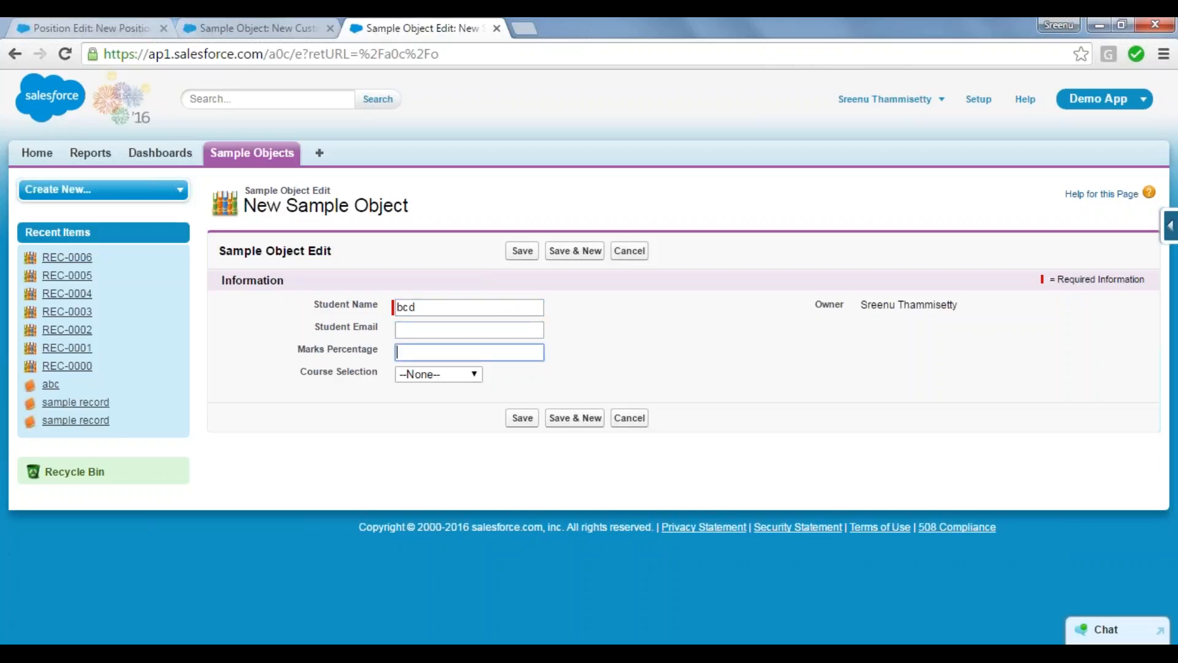
{"action": "key", "text": "Tab"}
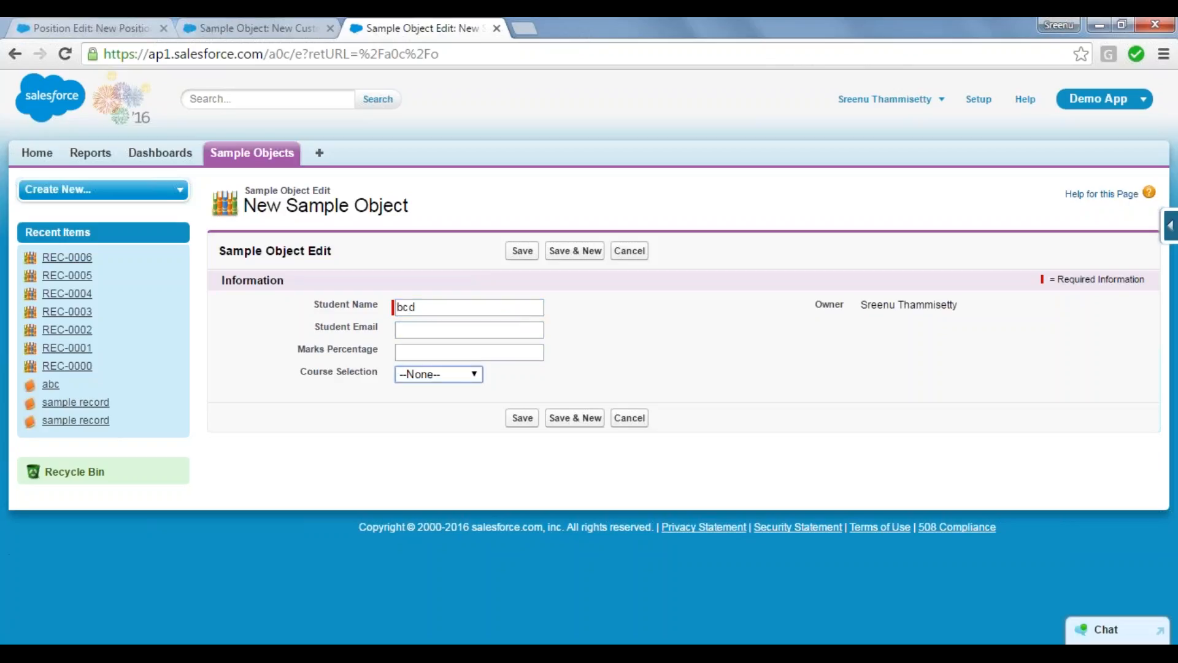
{"action": "left_click", "coordinate": [474, 376]}
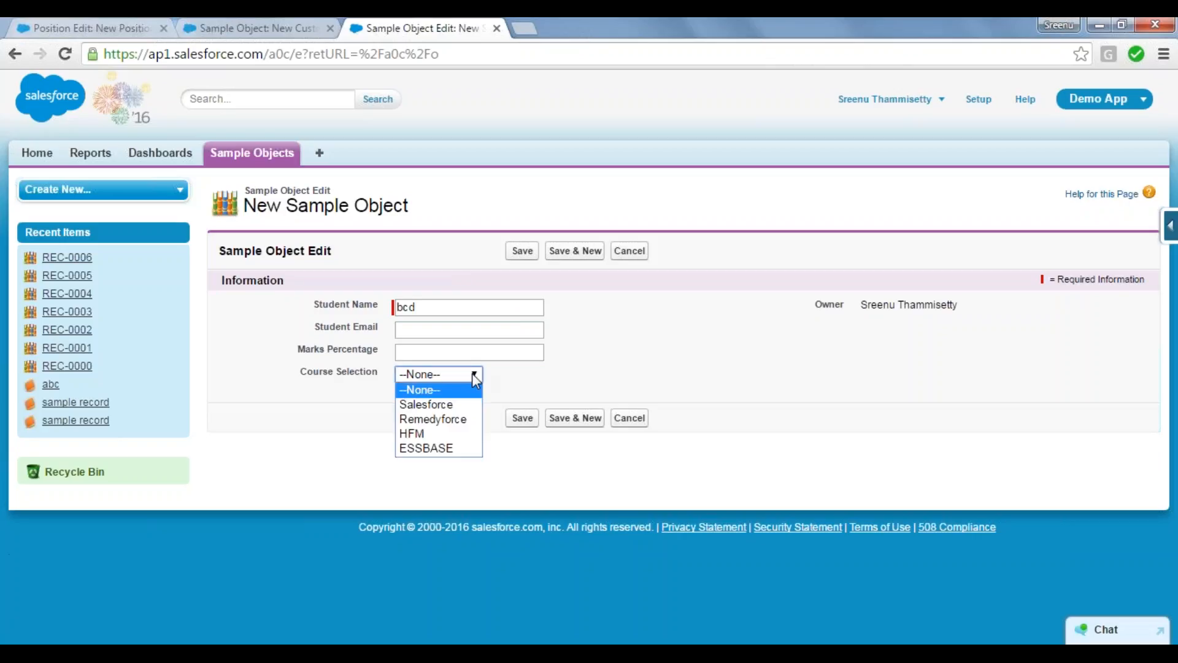
{"action": "left_click", "coordinate": [475, 375]}
{"action": "left_click", "coordinate": [474, 376]}
{"action": "left_click", "coordinate": [455, 434]}
{"action": "left_click", "coordinate": [519, 420]}
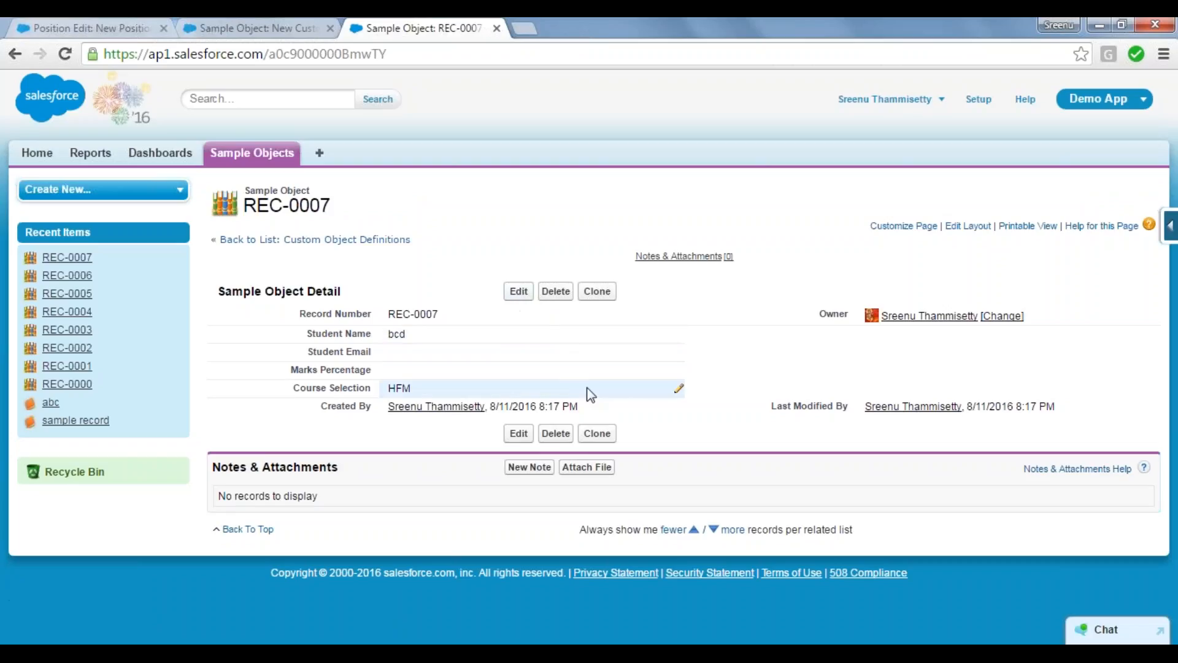
Step: Change the saved record's Course Selection to Remedyforce and save the record
{"action": "left_click", "coordinate": [682, 392]}
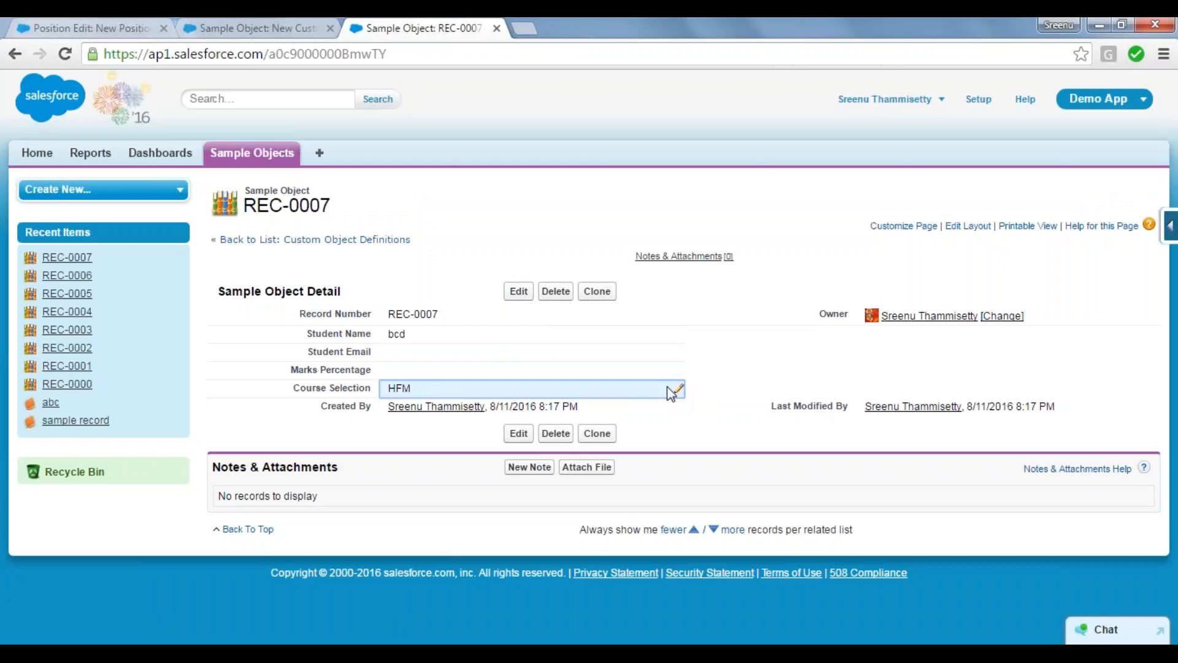
{"action": "double_click", "coordinate": [672, 392]}
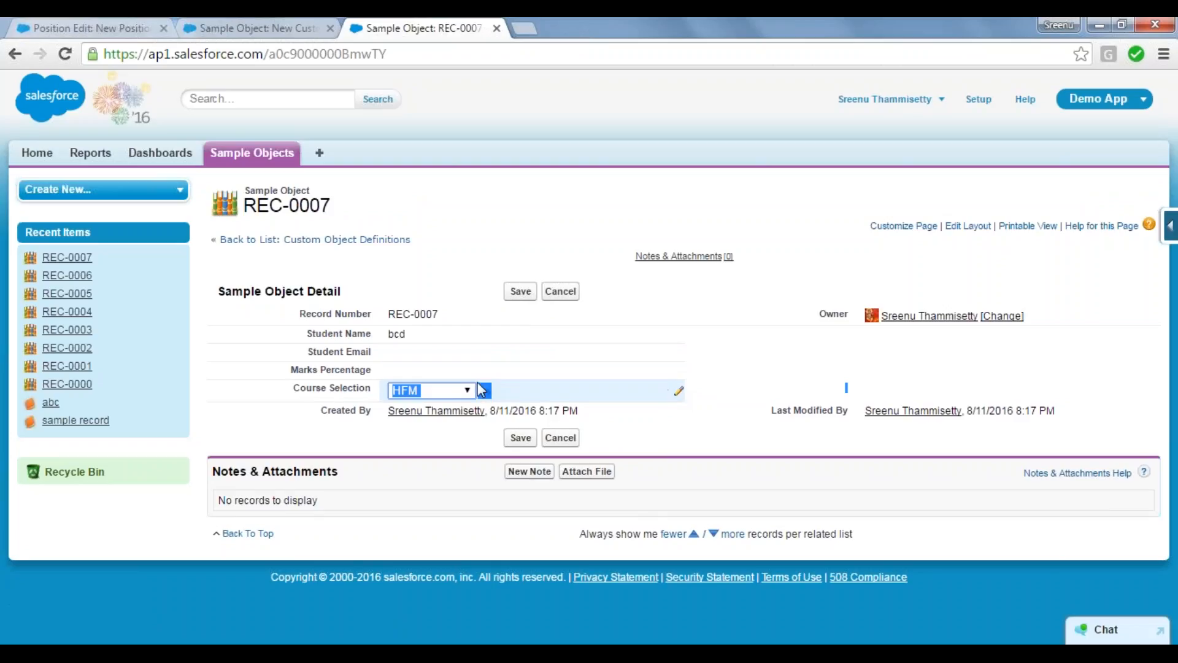
{"action": "left_click", "coordinate": [470, 390]}
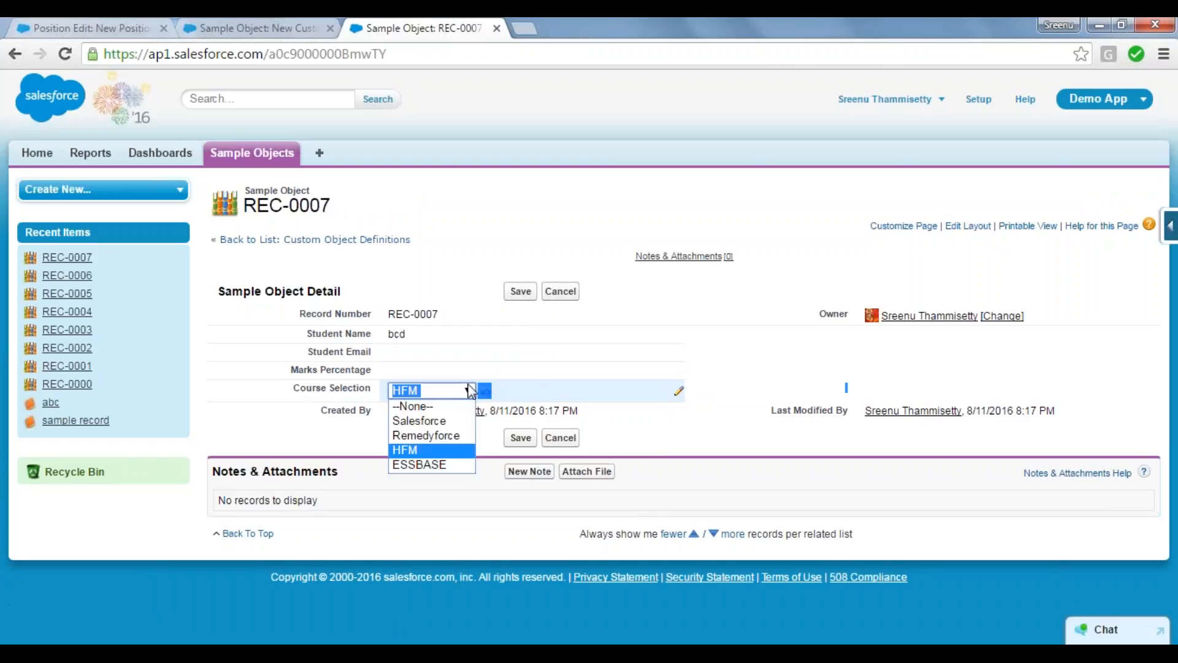
{"action": "left_click", "coordinate": [437, 436]}
{"action": "left_click", "coordinate": [523, 292]}
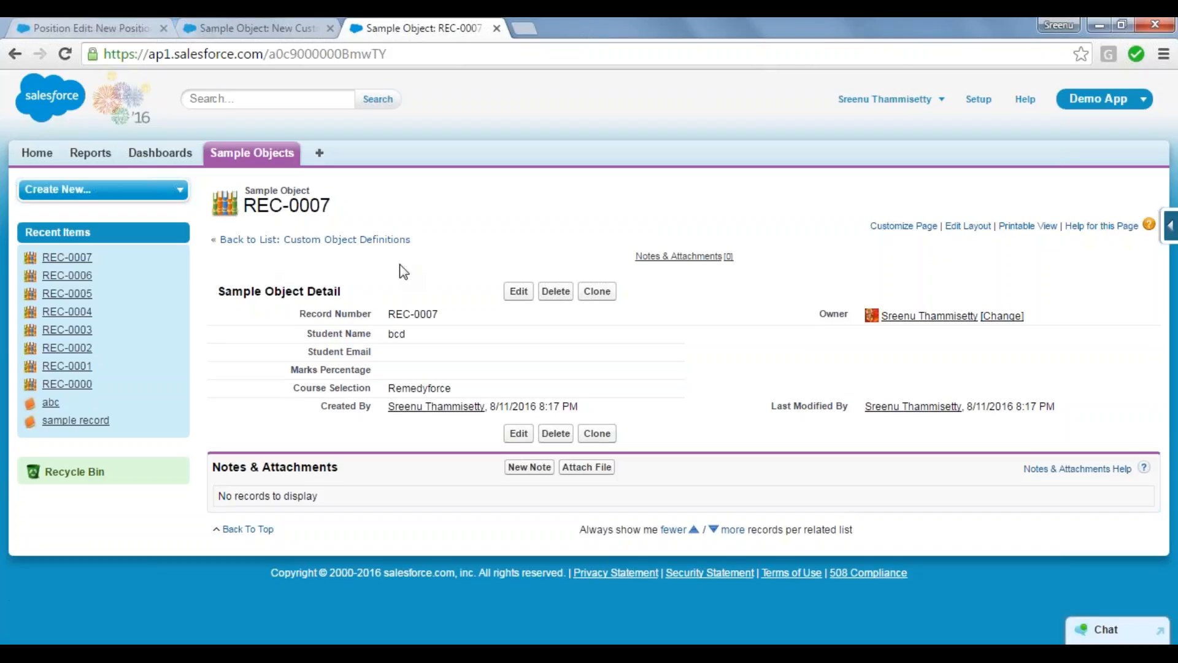
Step: Return to the new custom field setup for Sample Object and choose Picklist (Multi-Select) as the data type
{"action": "left_click", "coordinate": [276, 27]}
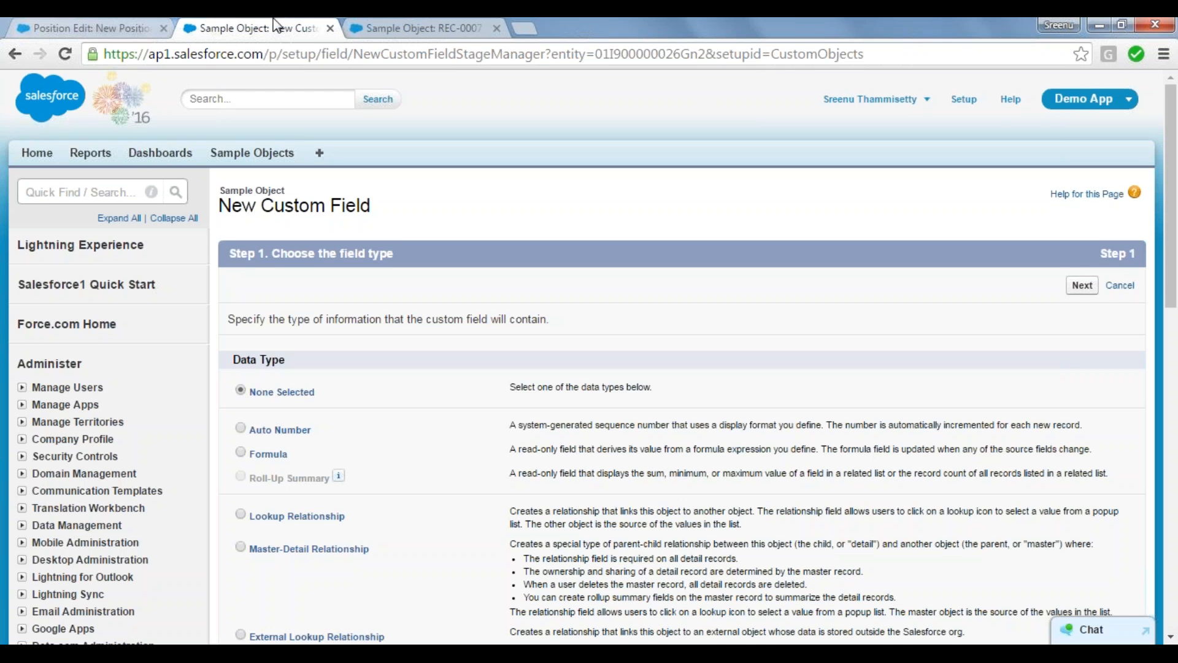
{"action": "scroll", "coordinate": [275, 335], "scroll_direction": "down", "scroll_amount": 12}
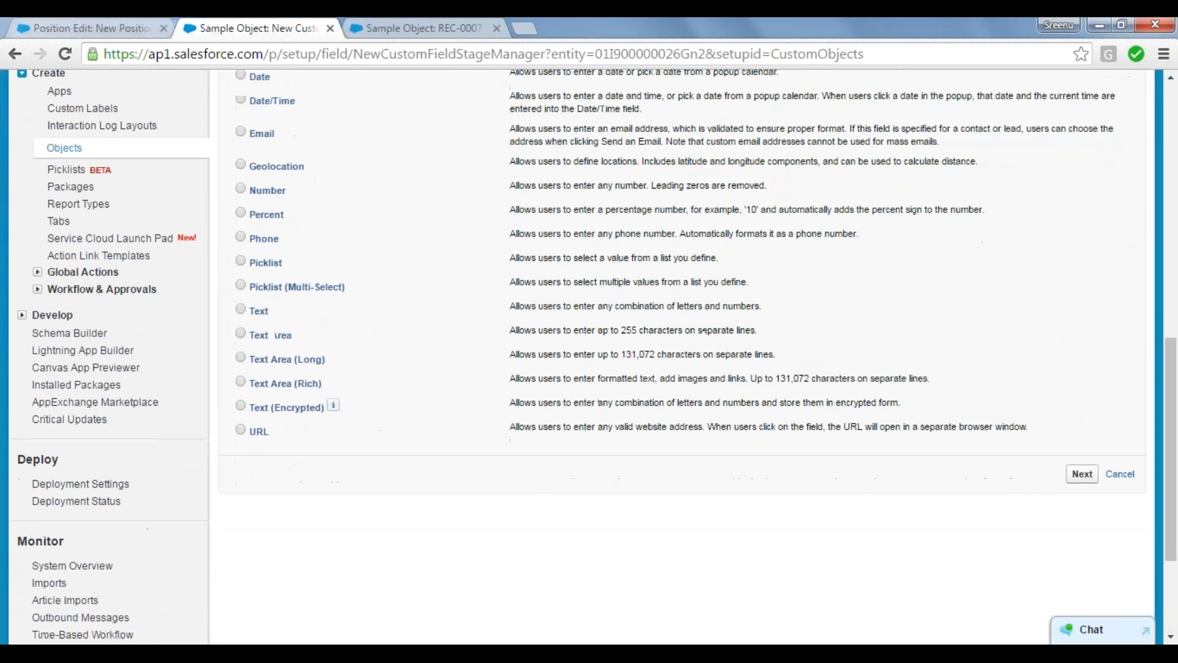
{"action": "scroll", "coordinate": [274, 334], "scroll_direction": "up", "scroll_amount": 2}
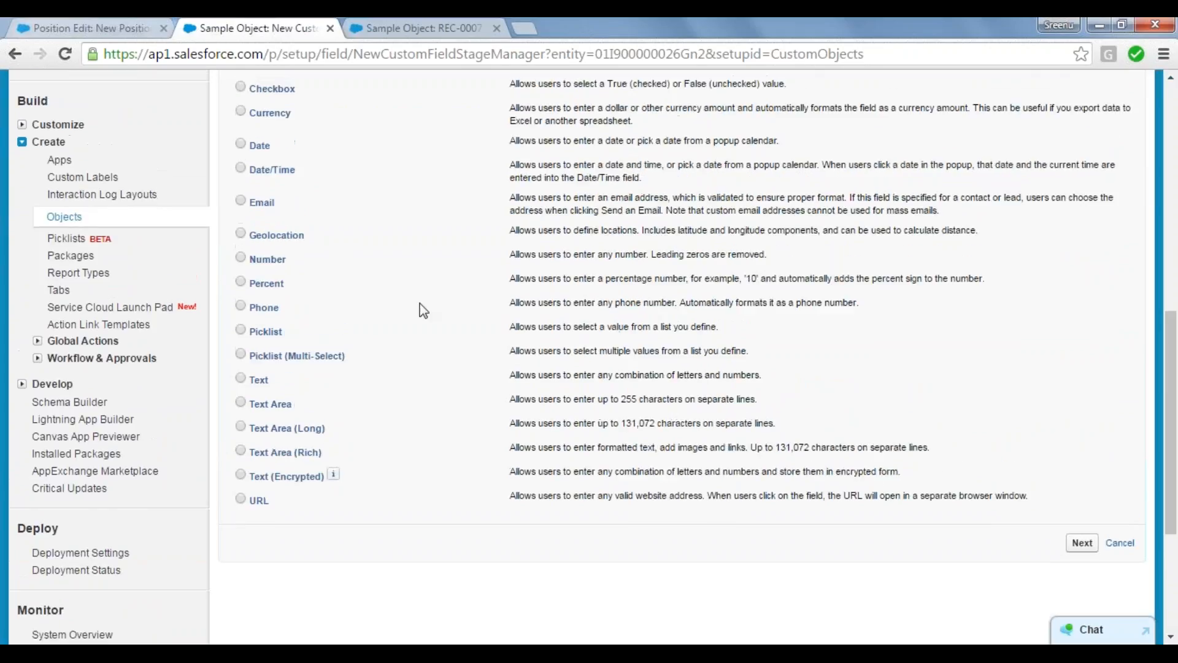
{"action": "left_click", "coordinate": [240, 354]}
Step: On the new Position form, move English, Latin and Hindi to the chosen values of Known Languages
{"action": "left_click", "coordinate": [86, 28]}
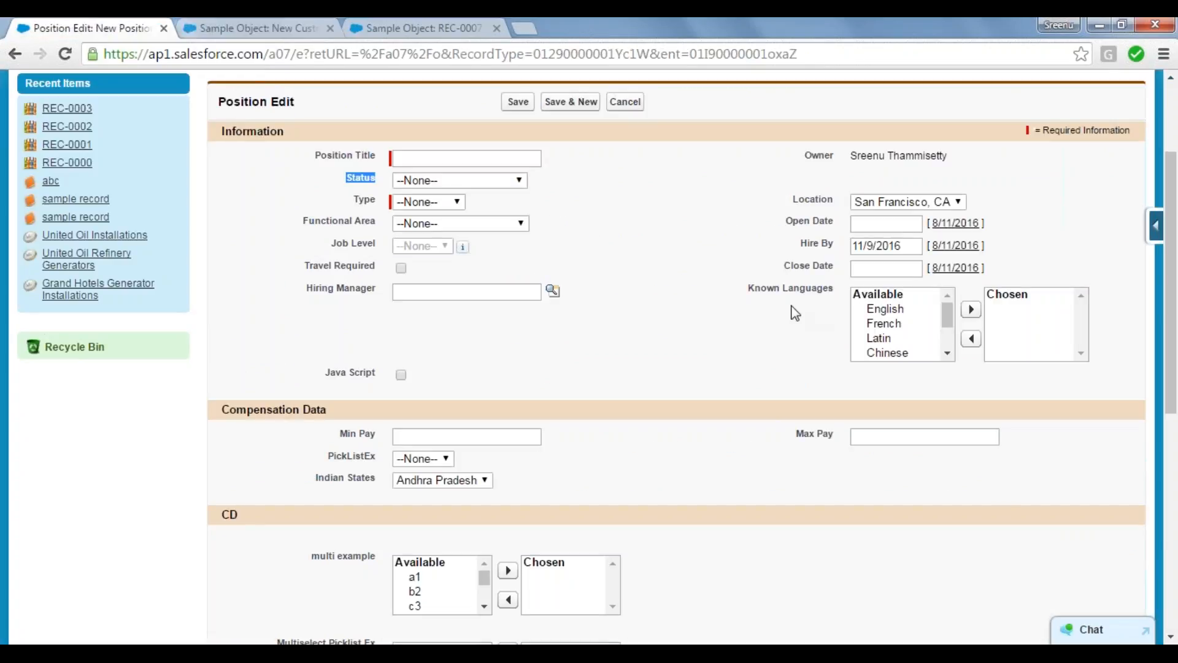
{"action": "left_click_drag", "start_coordinate": [749, 294], "coordinate": [836, 292]}
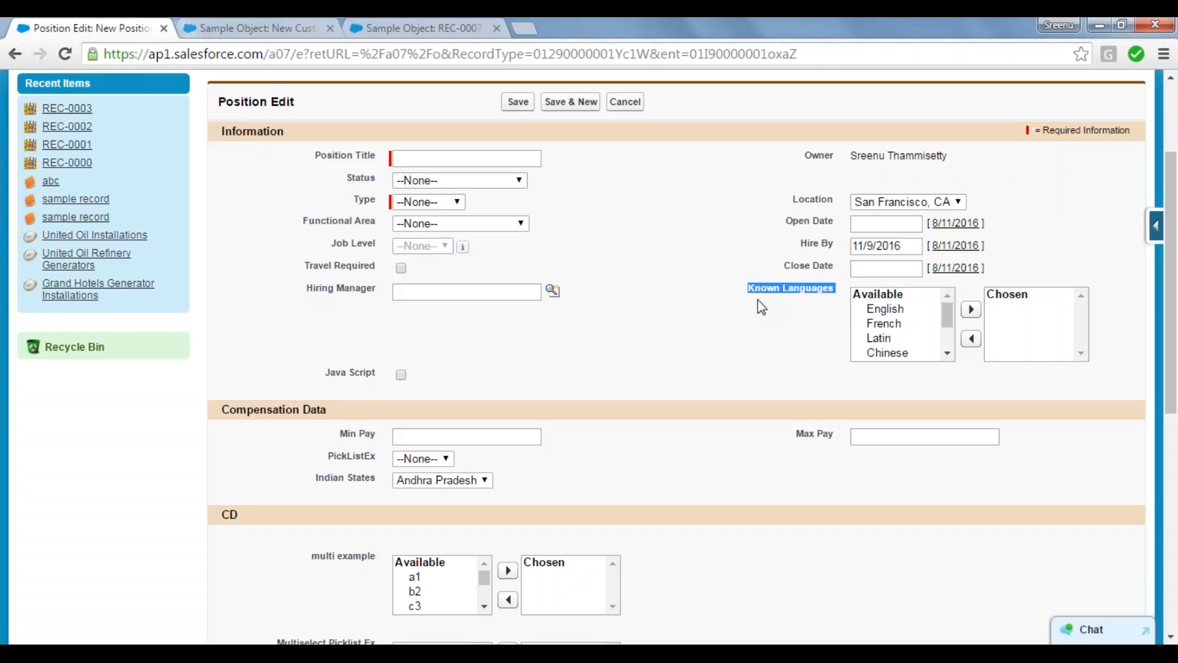
{"action": "left_click", "coordinate": [874, 309]}
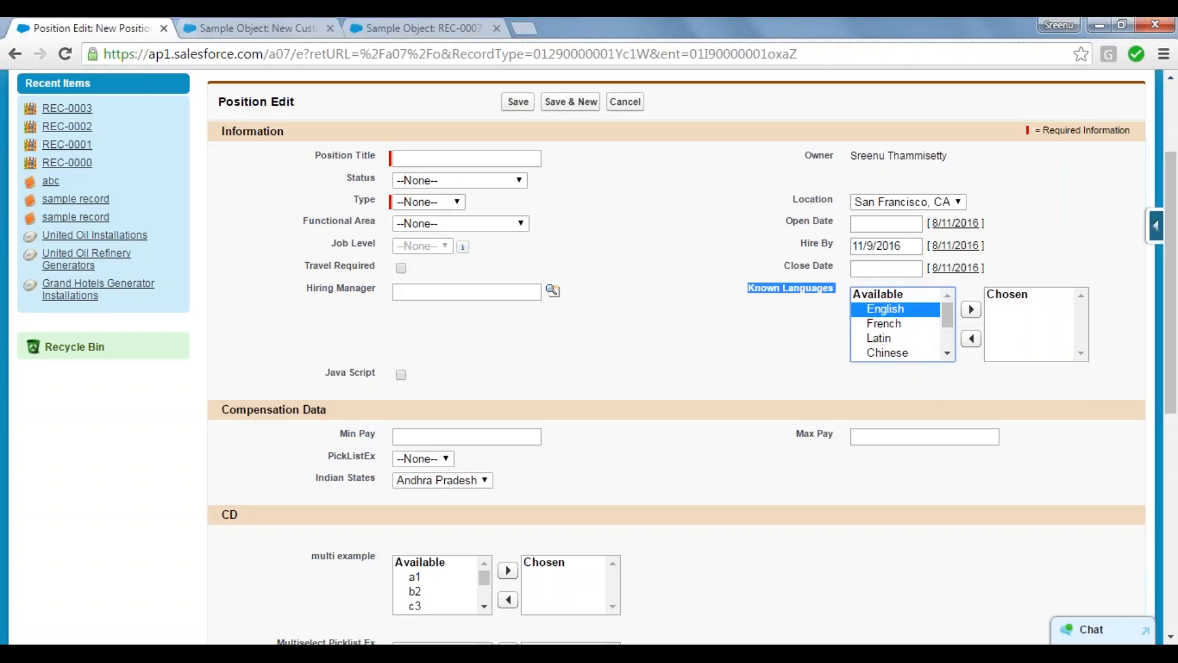
{"action": "left_click", "coordinate": [971, 309]}
{"action": "left_click", "coordinate": [887, 325]}
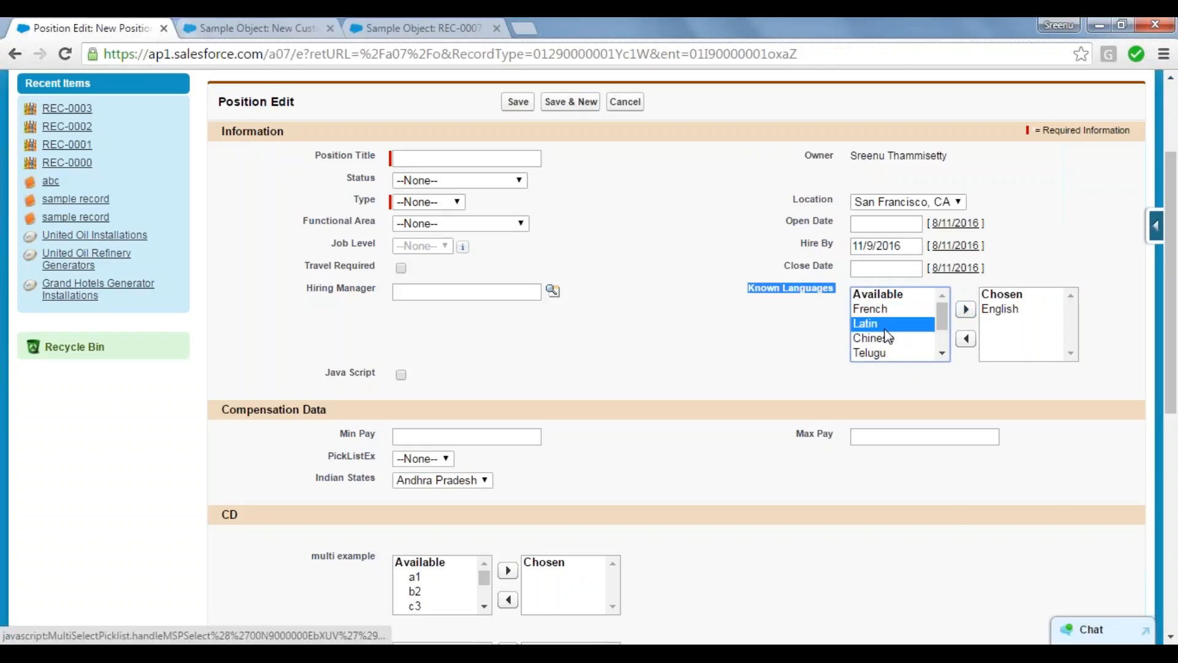
{"action": "left_click", "coordinate": [966, 309]}
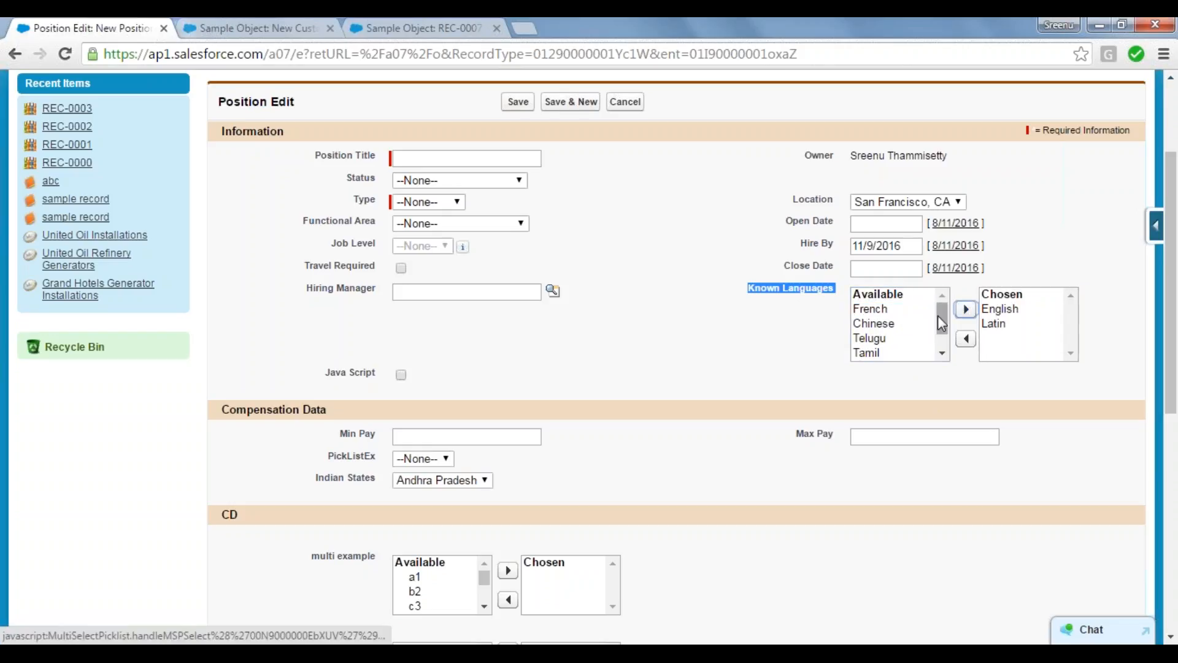
{"action": "left_click_drag", "start_coordinate": [942, 316], "coordinate": [941, 361]}
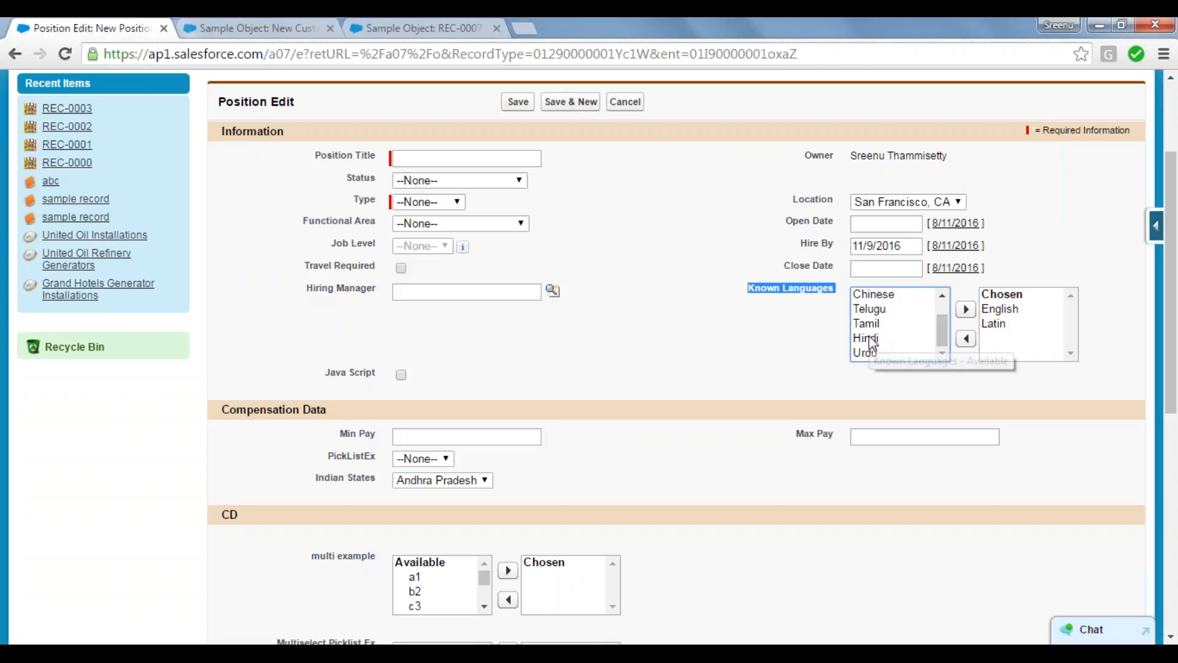
{"action": "left_click", "coordinate": [870, 338]}
{"action": "left_click", "coordinate": [967, 310]}
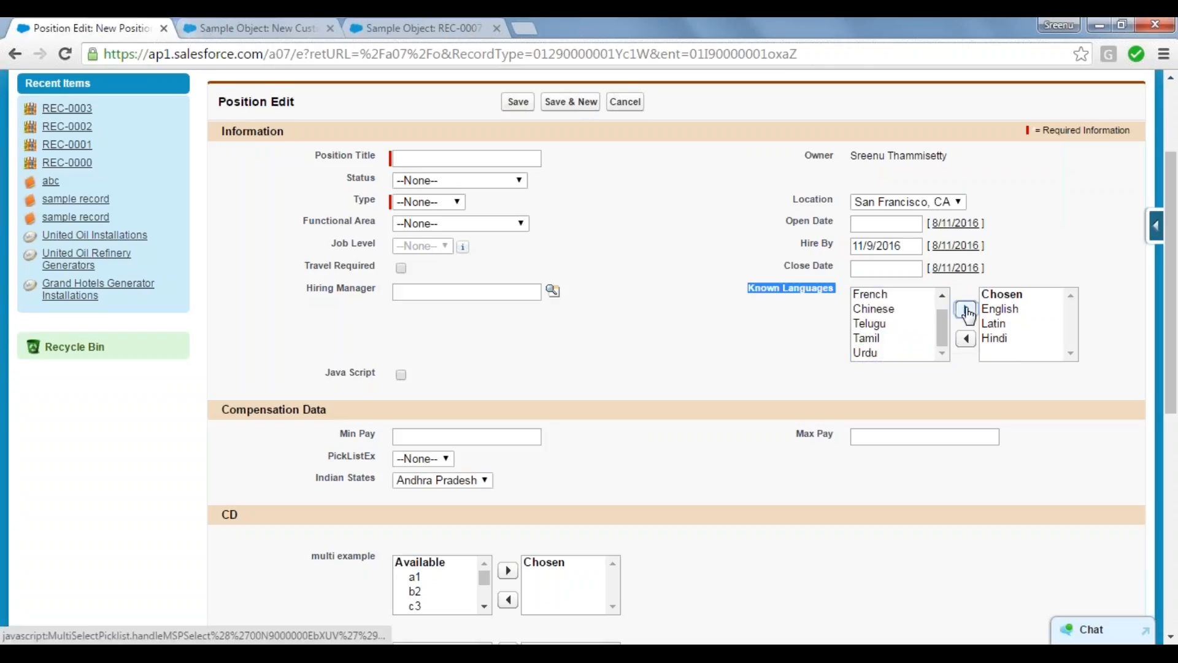
{"action": "left_click", "coordinate": [942, 295]}
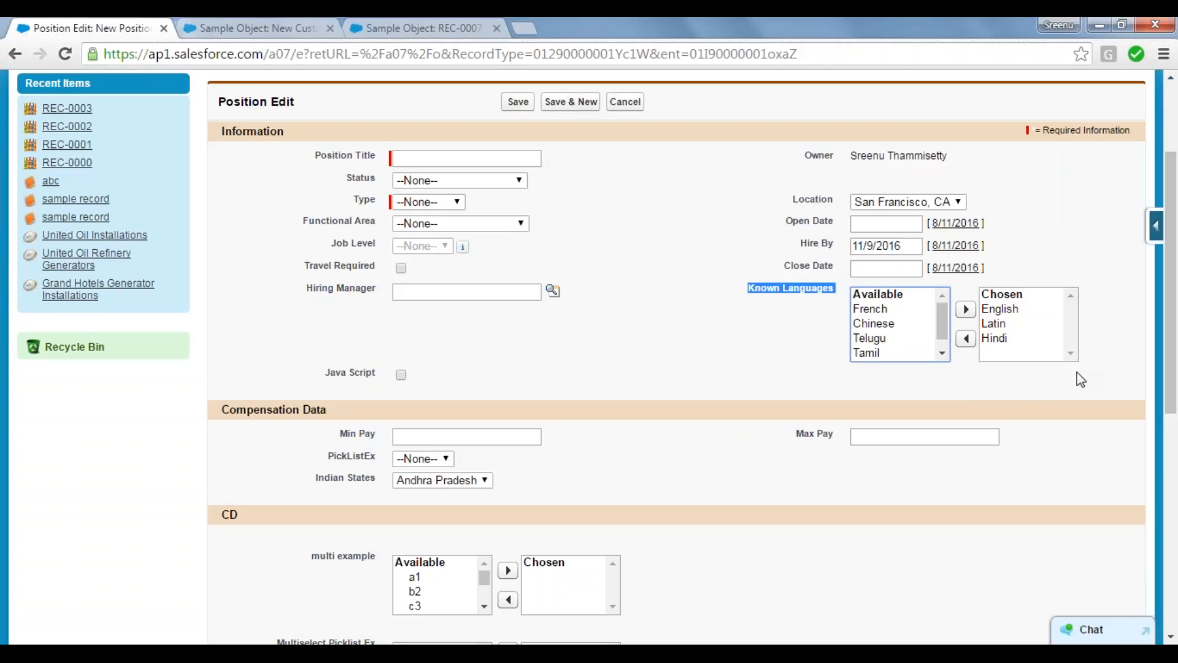
Step: Go back to the Sample Object custom field setup and continue to the multi-select picklist's details
{"action": "left_click", "coordinate": [387, 24]}
{"action": "left_click", "coordinate": [256, 25]}
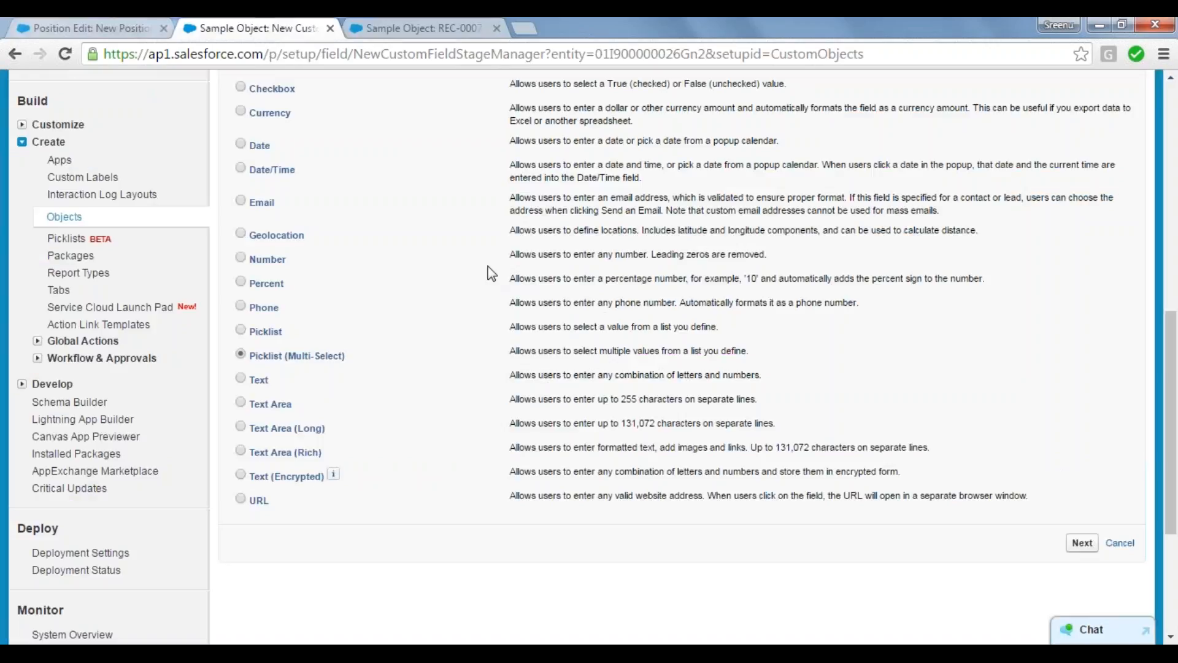
{"action": "left_click", "coordinate": [1082, 543]}
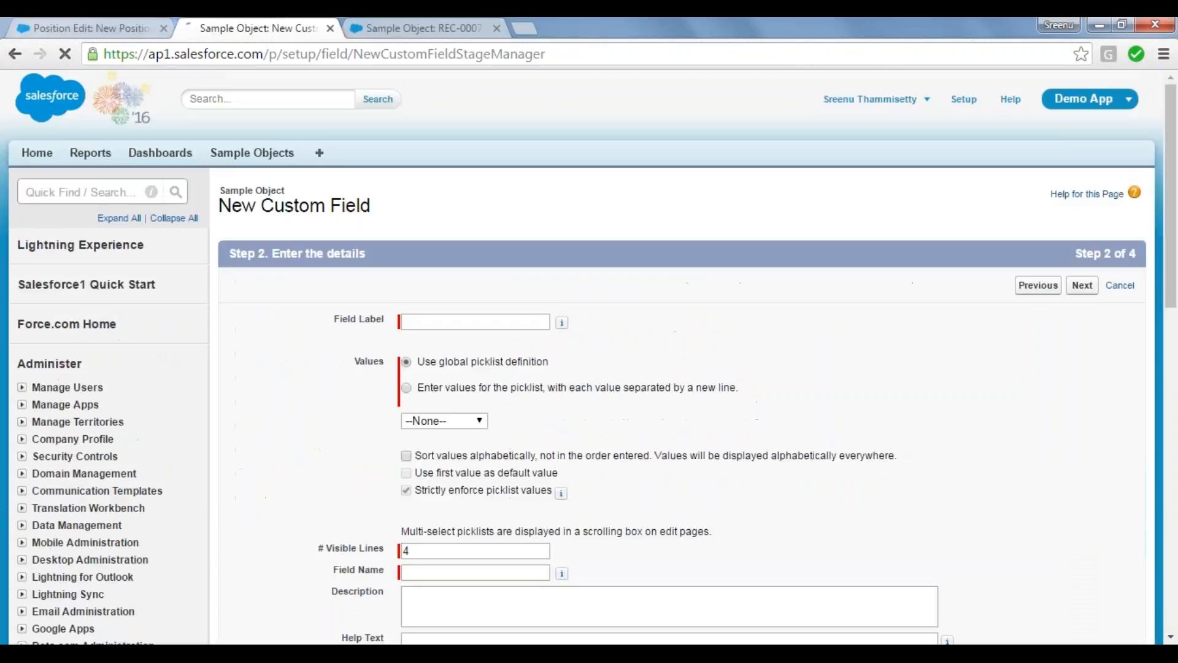
Step: Label the multi-select picklist field Known Languages and let its field name fill in
{"action": "left_click", "coordinate": [441, 323]}
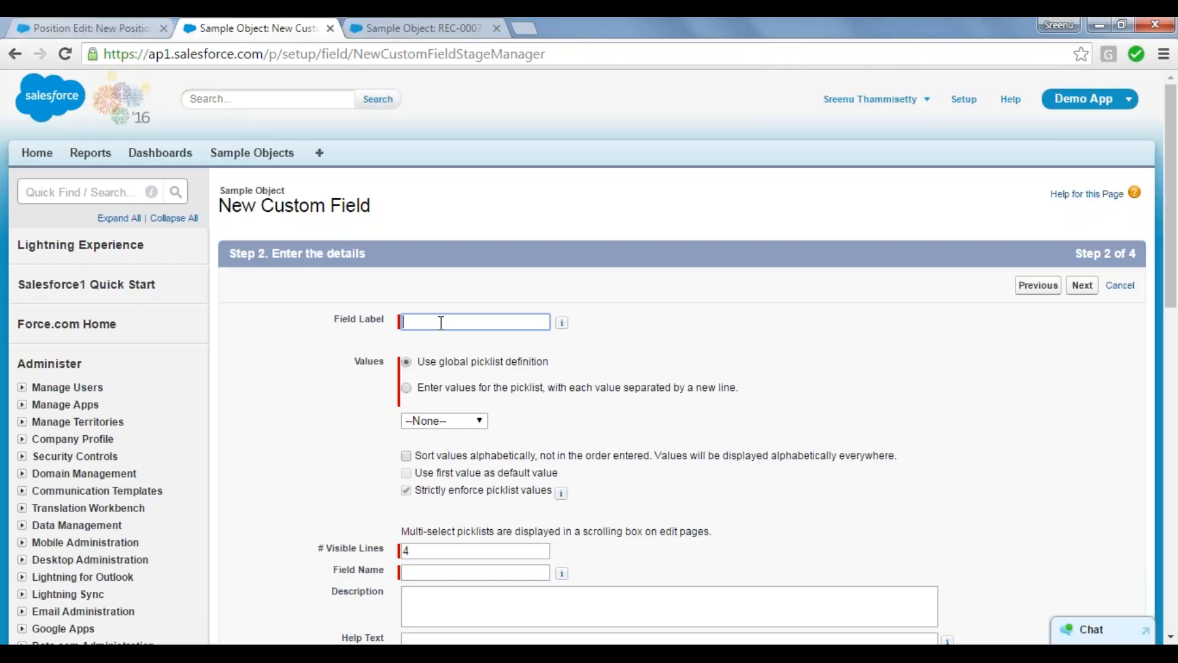
{"action": "type", "text": "K"}
{"action": "key", "text": "BackSpace"}
{"action": "type", "text": "Know"}
{"action": "type", "text": "n Ka"}
{"action": "key", "text": "BackSpace"}
{"action": "key", "text": "BackSpace"}
{"action": "key", "text": "BackSpace"}
{"action": "type", "text": "Languages"}
{"action": "key", "text": "Tab"}
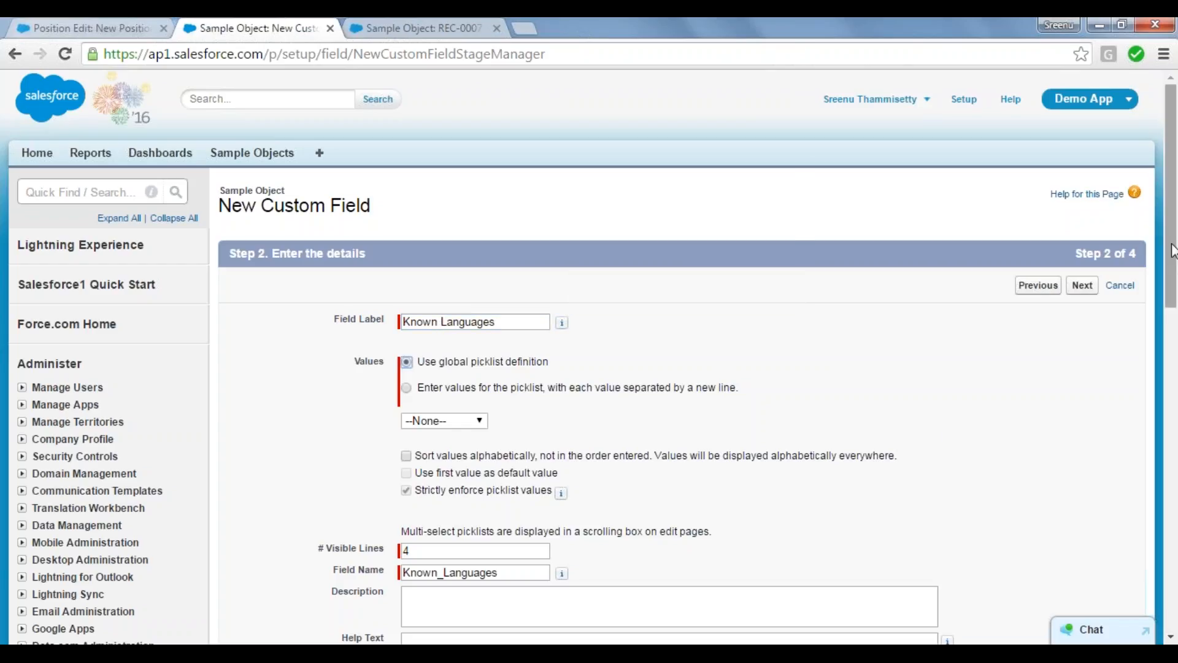
Step: Choose to enter the picklist's own values and list Hindi, English, Telugu, Tamil and Marathi on separate lines
{"action": "left_click_drag", "start_coordinate": [1176, 227], "coordinate": [1177, 282]}
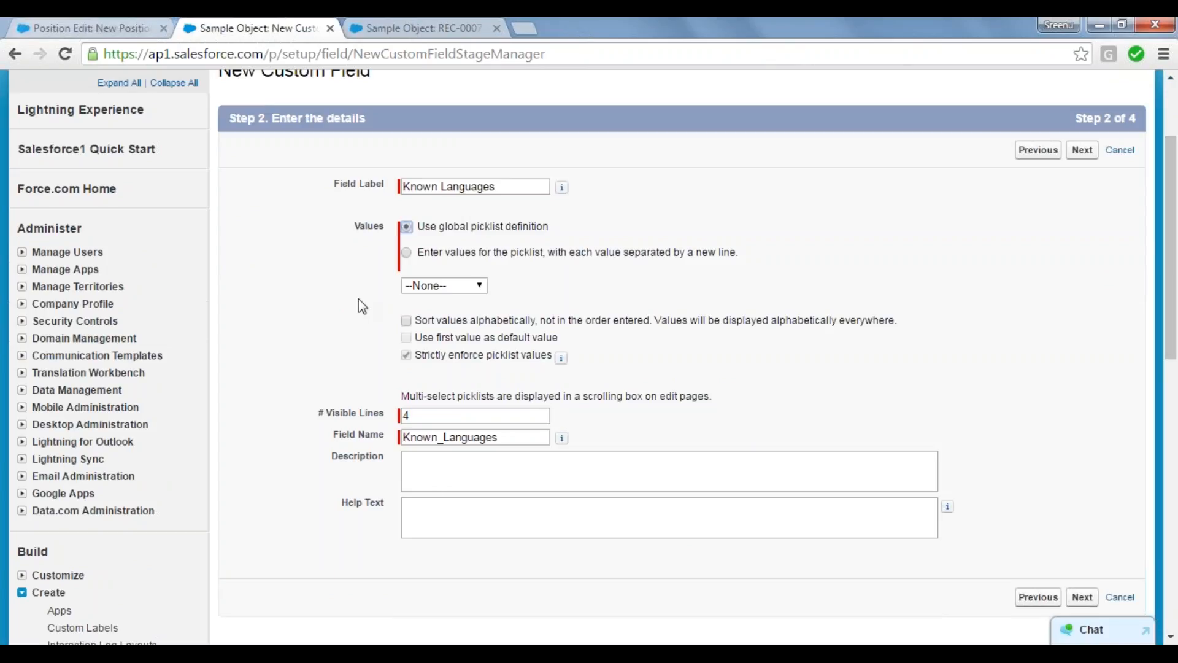
{"action": "left_click", "coordinate": [407, 254]}
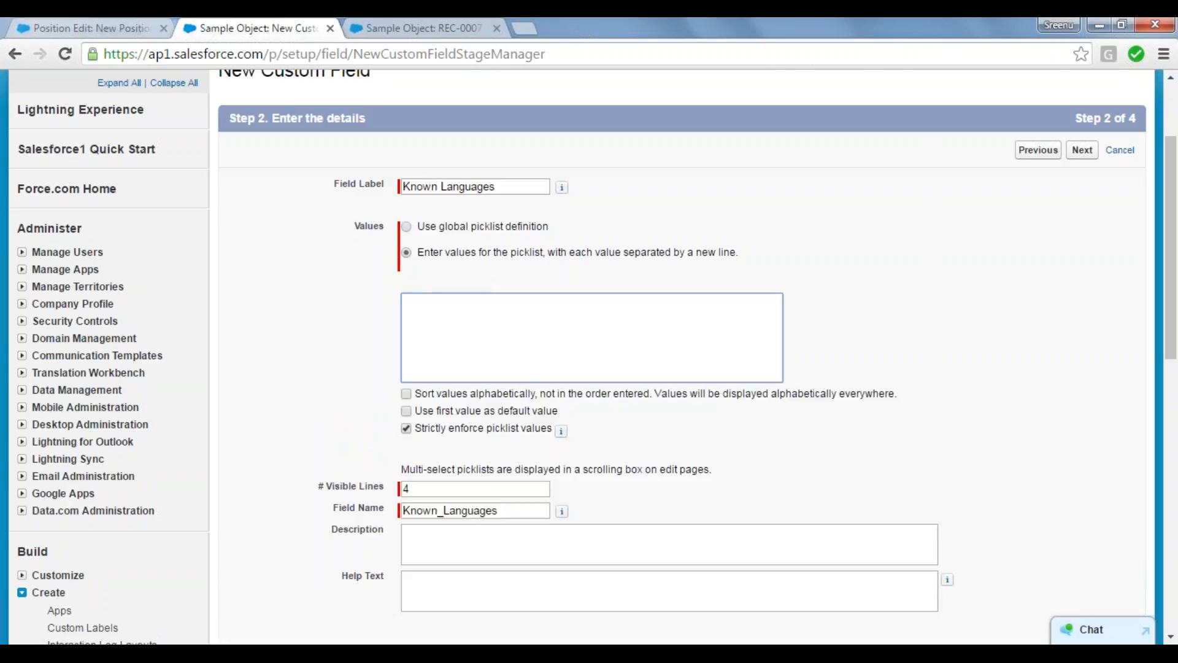
{"action": "type", "text": "Hindi"}
{"action": "key", "text": "Return"}
{"action": "type", "text": "English"}
{"action": "key", "text": "Return"}
{"action": "type", "text": "Telugu"}
{"action": "key", "text": "Return"}
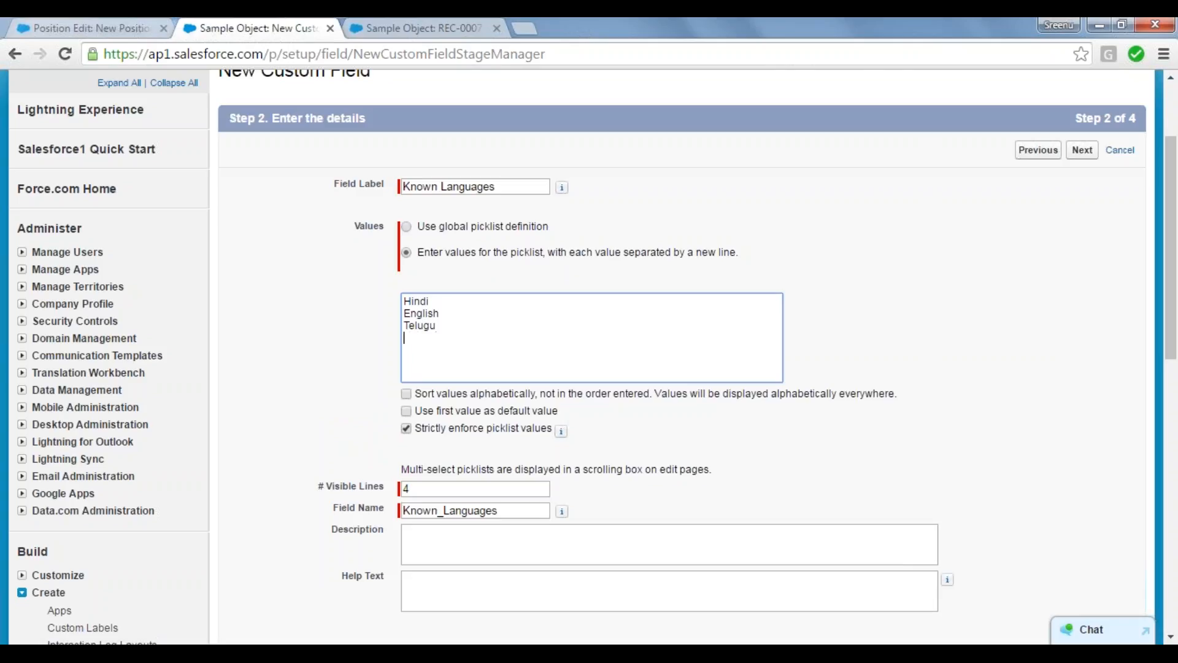
{"action": "type", "text": "Tamil"}
{"action": "key", "text": "Return"}
{"action": "type", "text": "Marathi"}
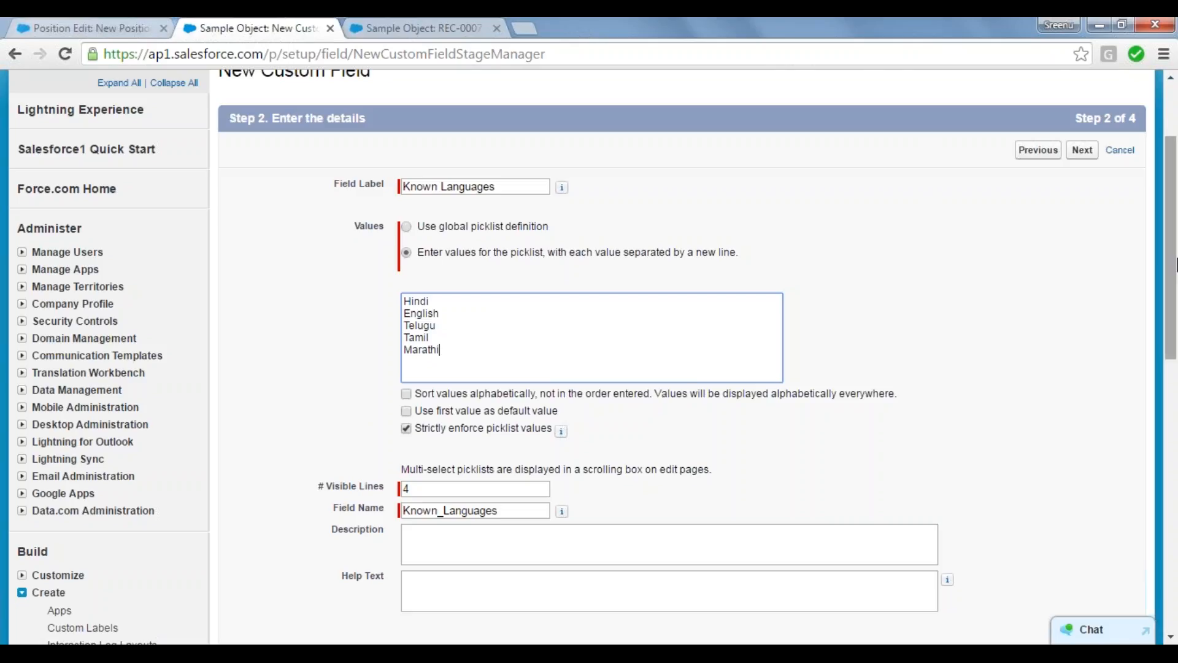
Step: Examine the field's visible lines setting, compare it with the Position form's Known Languages list, and return to the field details
{"action": "scroll", "coordinate": [1175, 263], "scroll_direction": "down", "scroll_amount": 2}
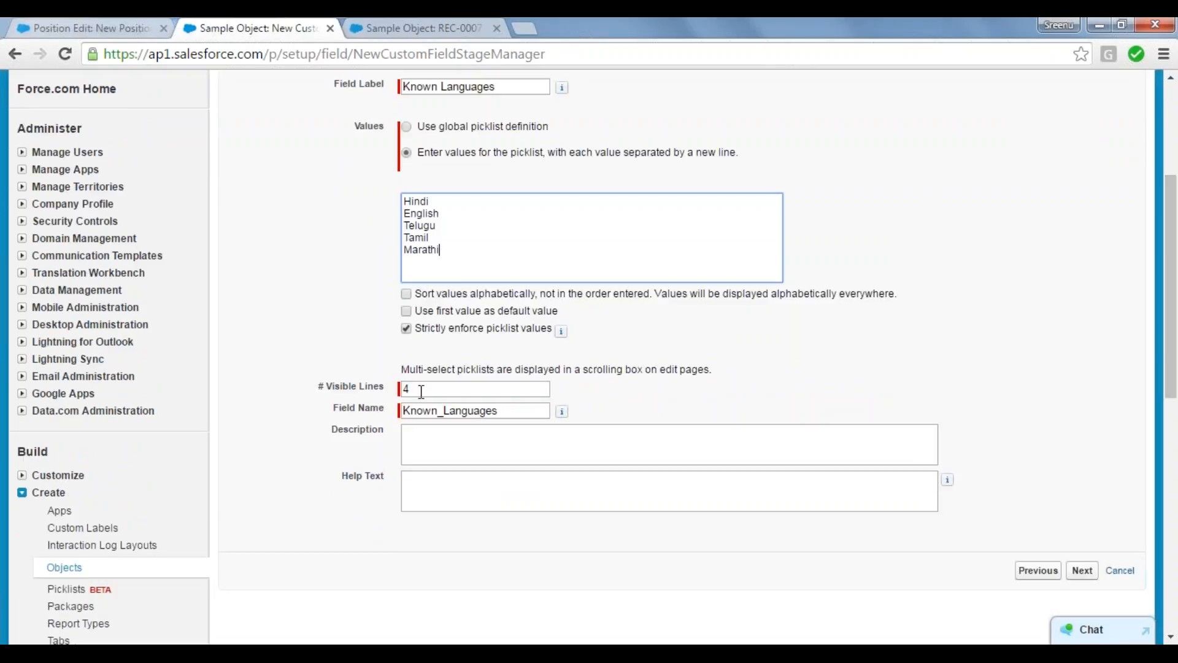
{"action": "left_click_drag", "start_coordinate": [421, 391], "coordinate": [346, 388]}
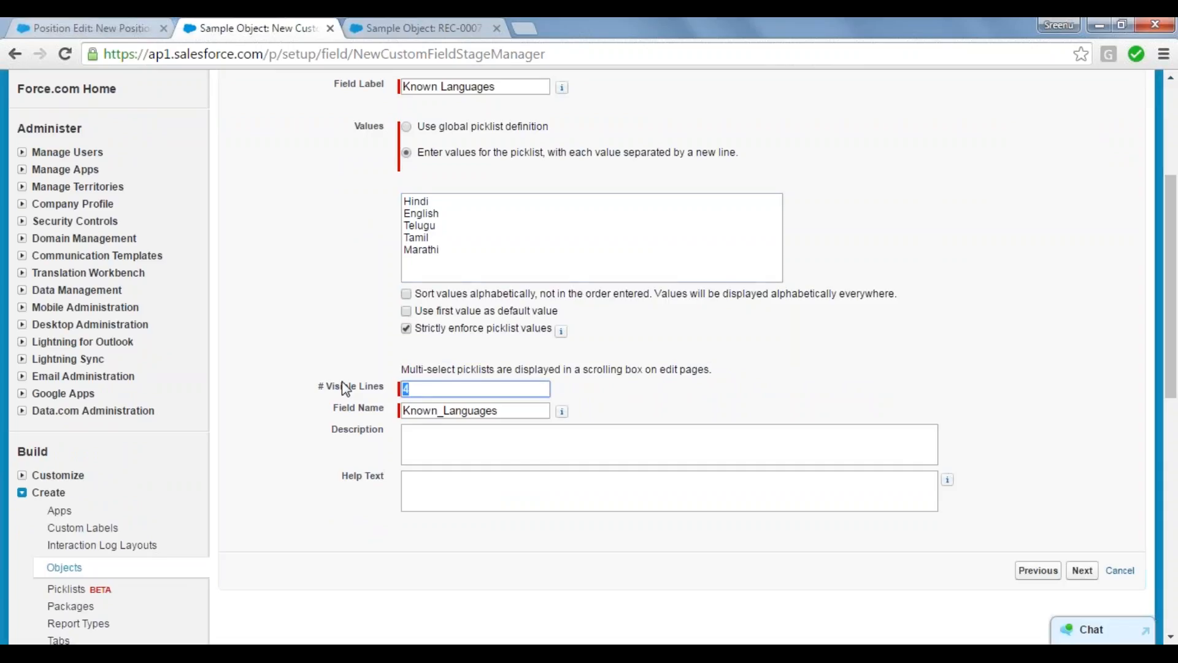
{"action": "left_click", "coordinate": [296, 384]}
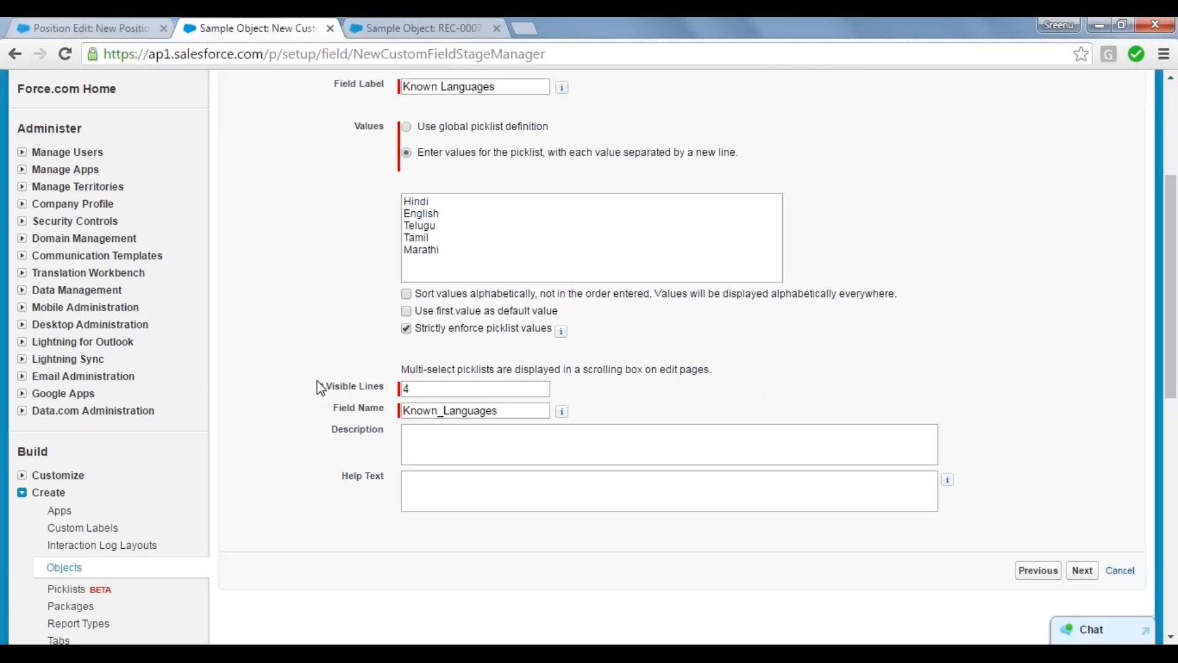
{"action": "left_click", "coordinate": [105, 24]}
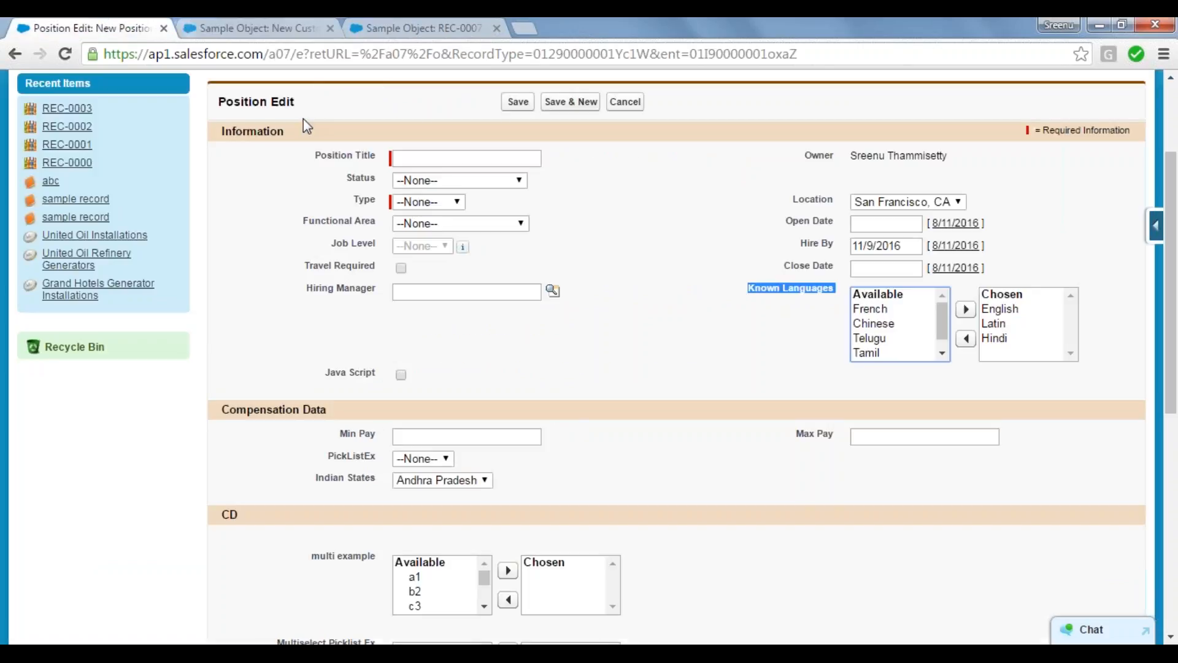
{"action": "left_click", "coordinate": [695, 352]}
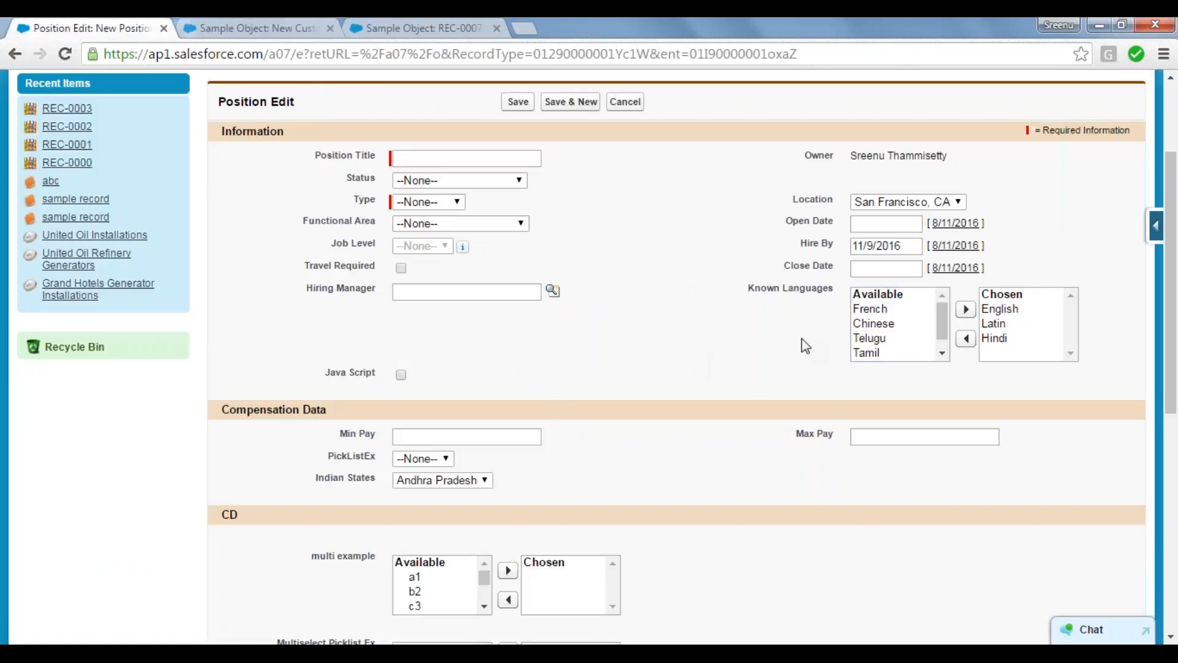
{"action": "left_click", "coordinate": [865, 301]}
{"action": "left_click", "coordinate": [237, 22]}
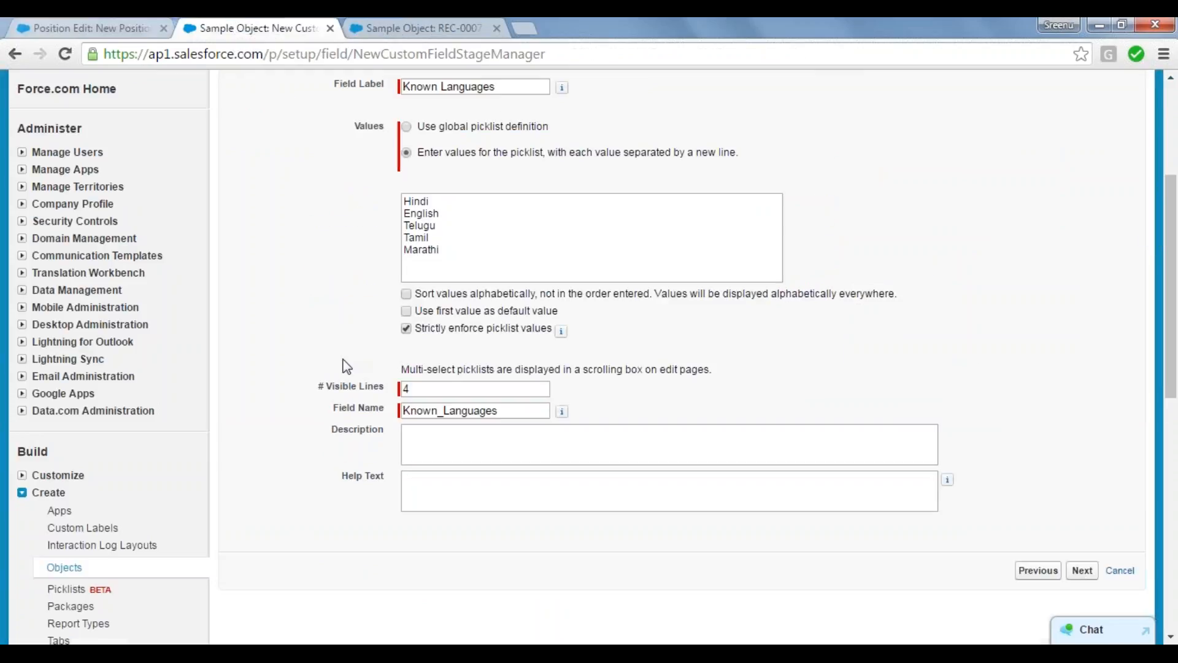
Step: Set the Known Languages multi-select picklist to 3 visible lines, leaving its description and help text empty
{"action": "left_click", "coordinate": [433, 392]}
{"action": "key", "text": "BackSpace"}
{"action": "type", "text": "3"}
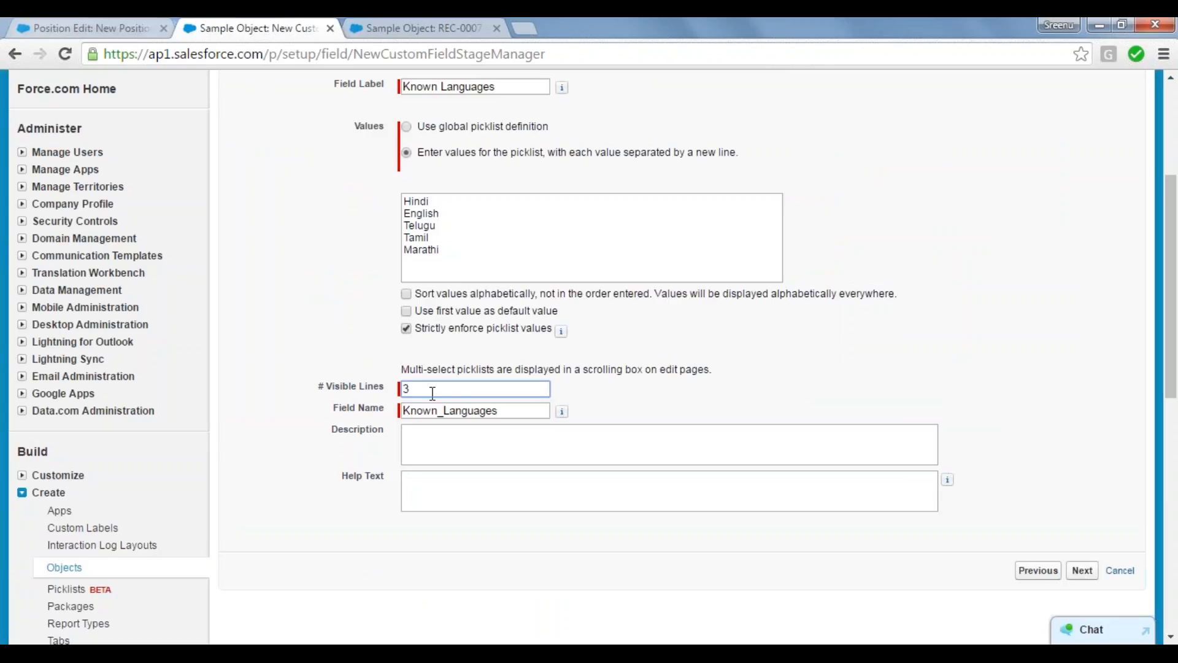
{"action": "left_click", "coordinate": [333, 481]}
{"action": "left_click", "coordinate": [726, 433]}
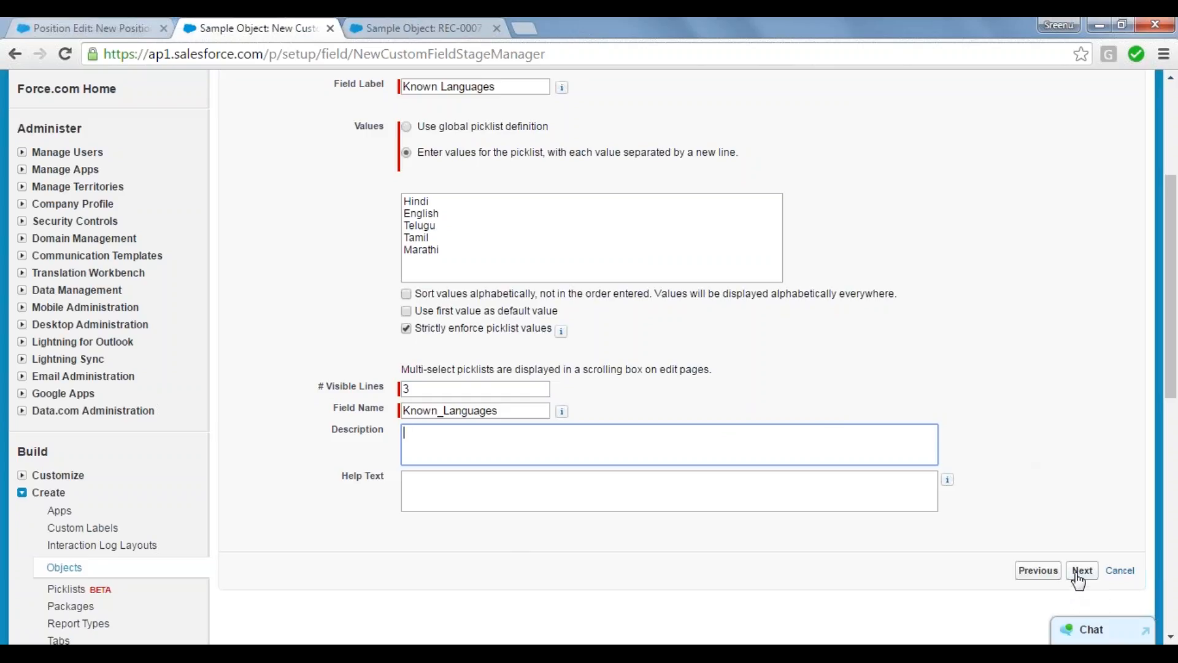
Step: Accept the default field security, save Known Languages on the Sample Object Layout and start another new custom field
{"action": "left_click", "coordinate": [1079, 577]}
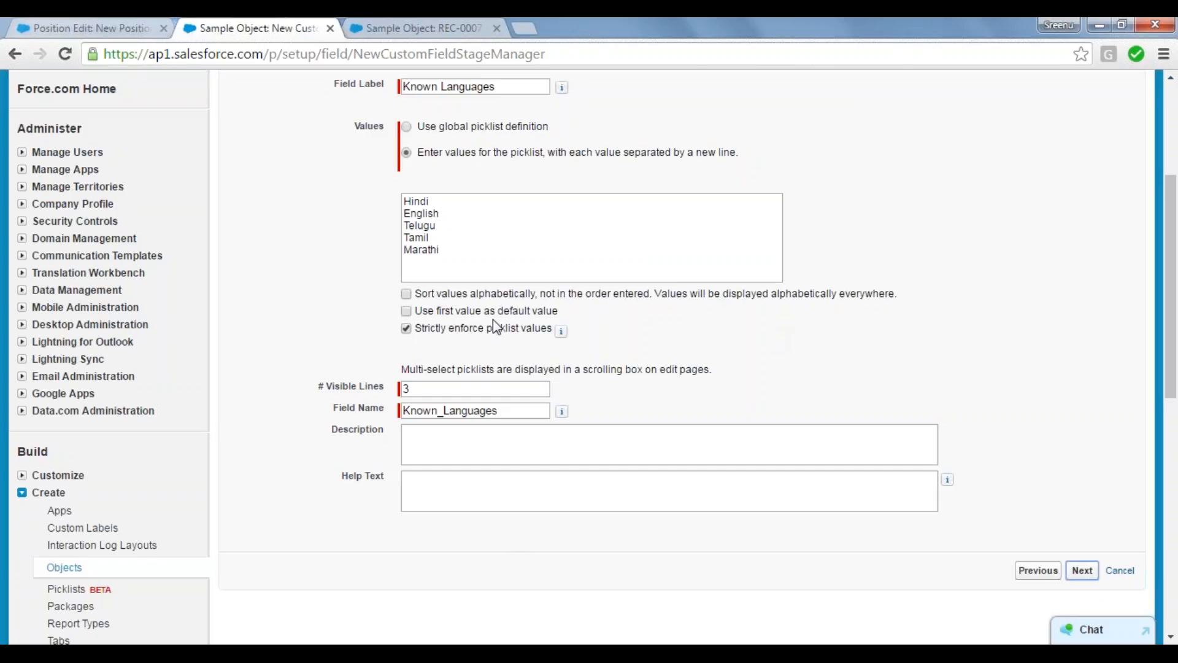
{"action": "left_click", "coordinate": [1082, 570]}
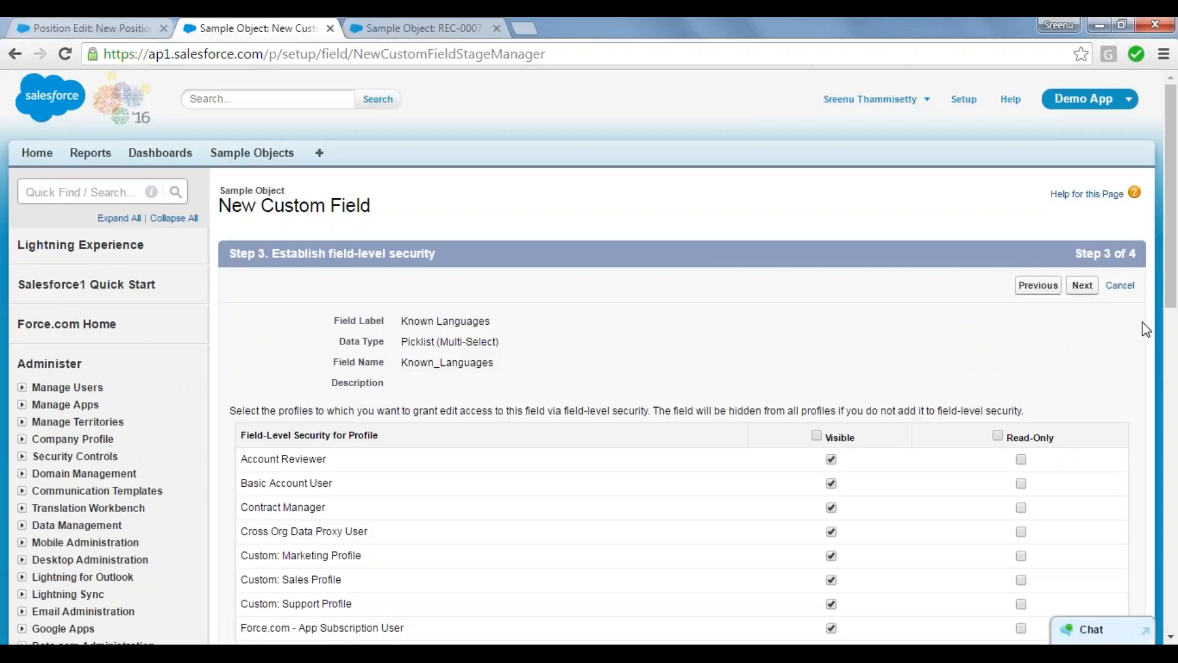
{"action": "left_click", "coordinate": [1082, 284]}
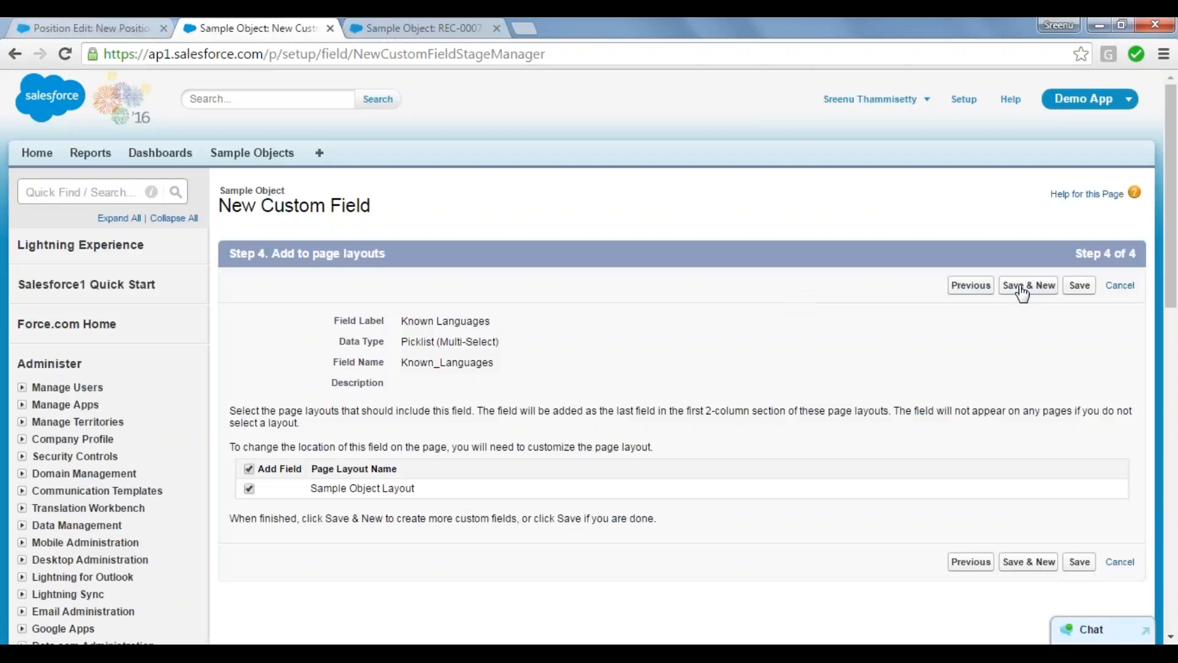
{"action": "left_click", "coordinate": [1026, 286]}
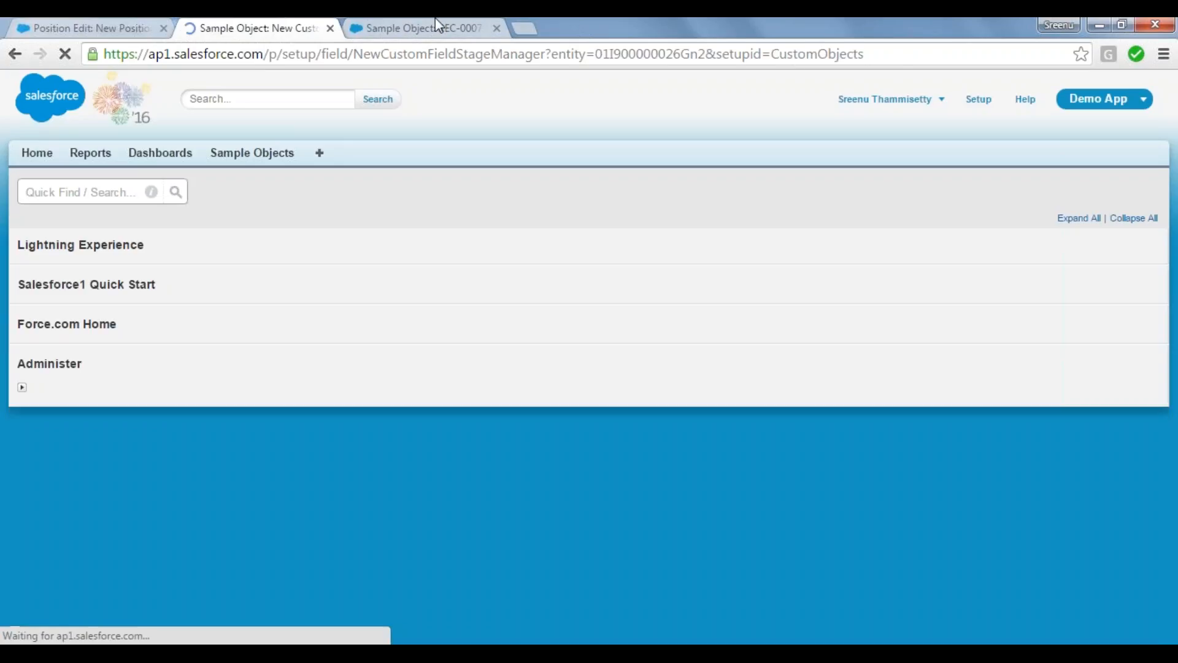
Step: Go to the Sample Objects records and start a new record
{"action": "left_click", "coordinate": [436, 19]}
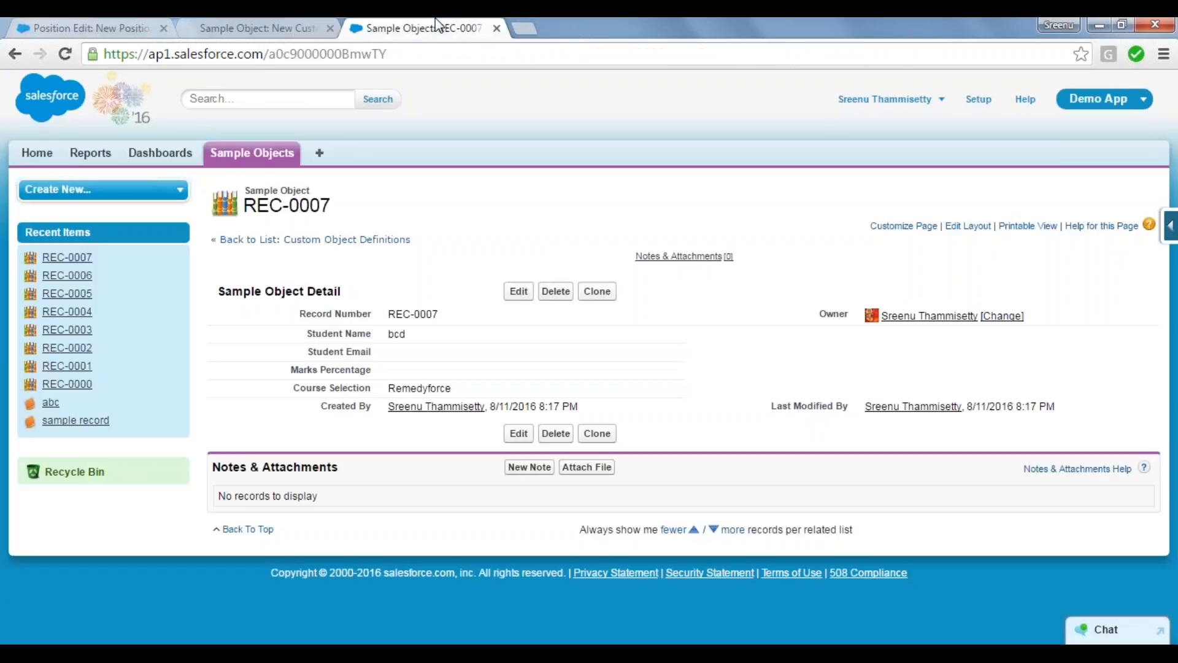
{"action": "left_click", "coordinate": [251, 152]}
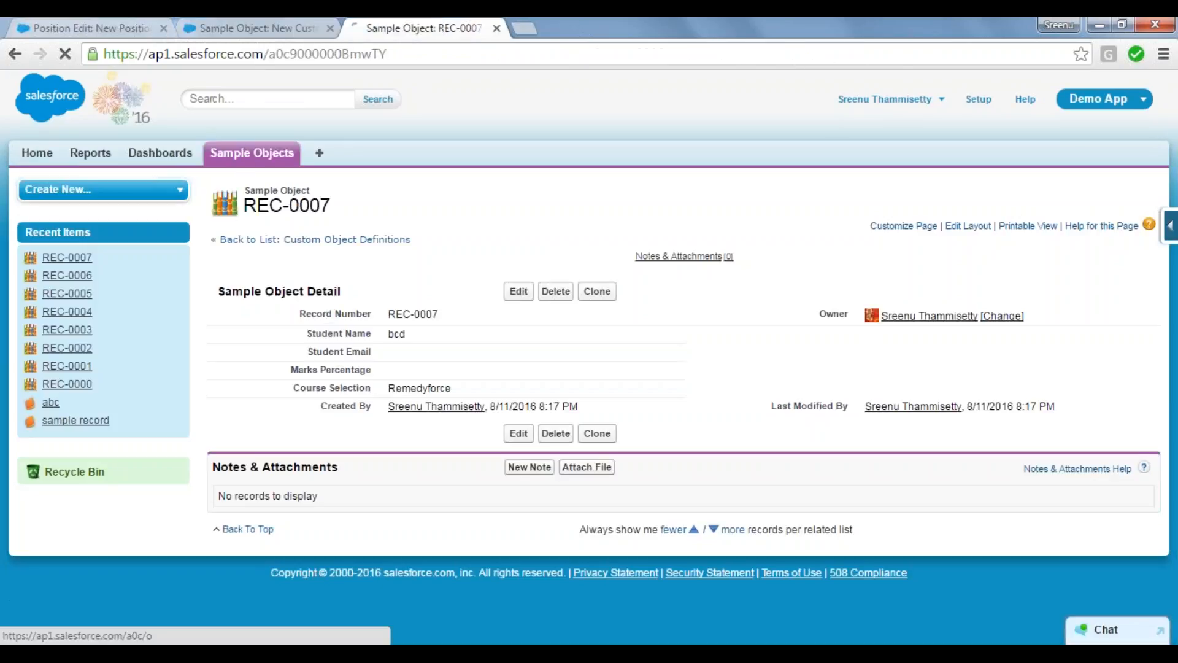
{"action": "left_click", "coordinate": [514, 283]}
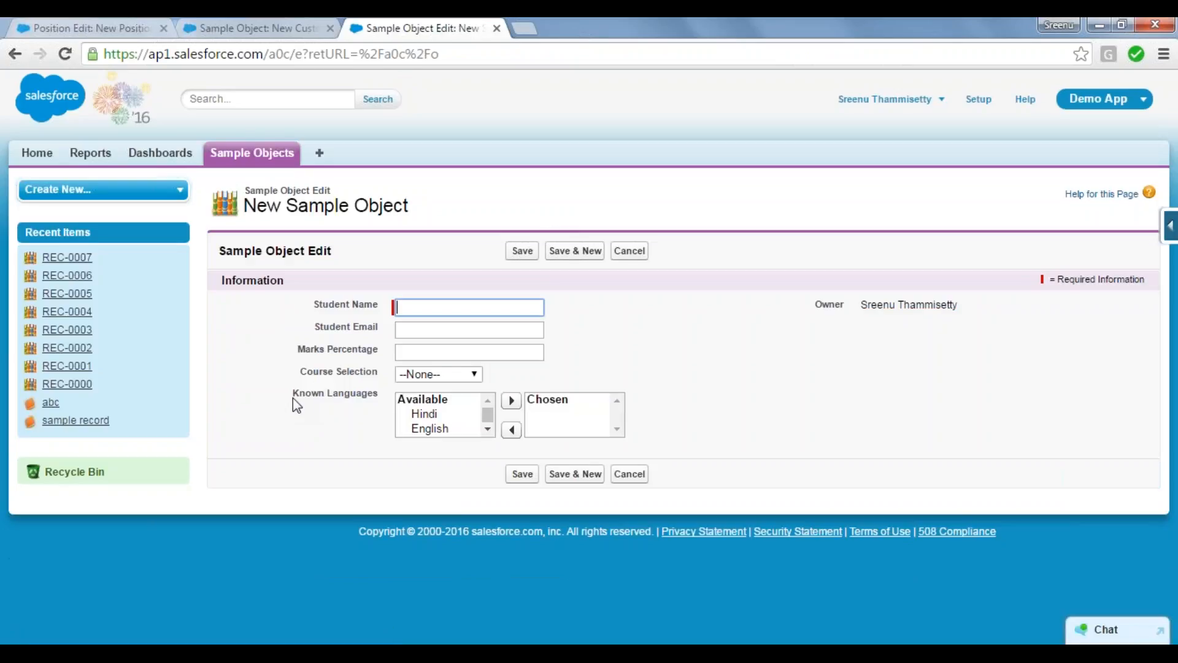
Step: Look through the available Known Languages on the new record and add Telugu to the chosen ones
{"action": "left_click_drag", "start_coordinate": [293, 398], "coordinate": [381, 411]}
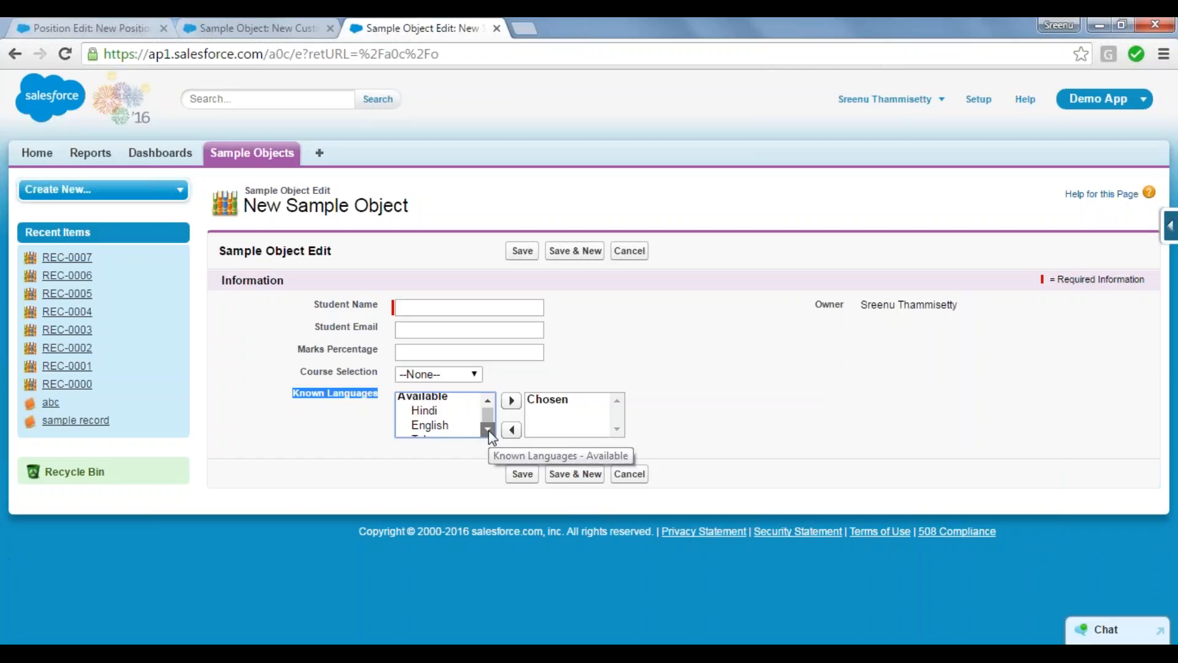
{"action": "scroll", "coordinate": [489, 431], "scroll_direction": "down", "scroll_amount": 1}
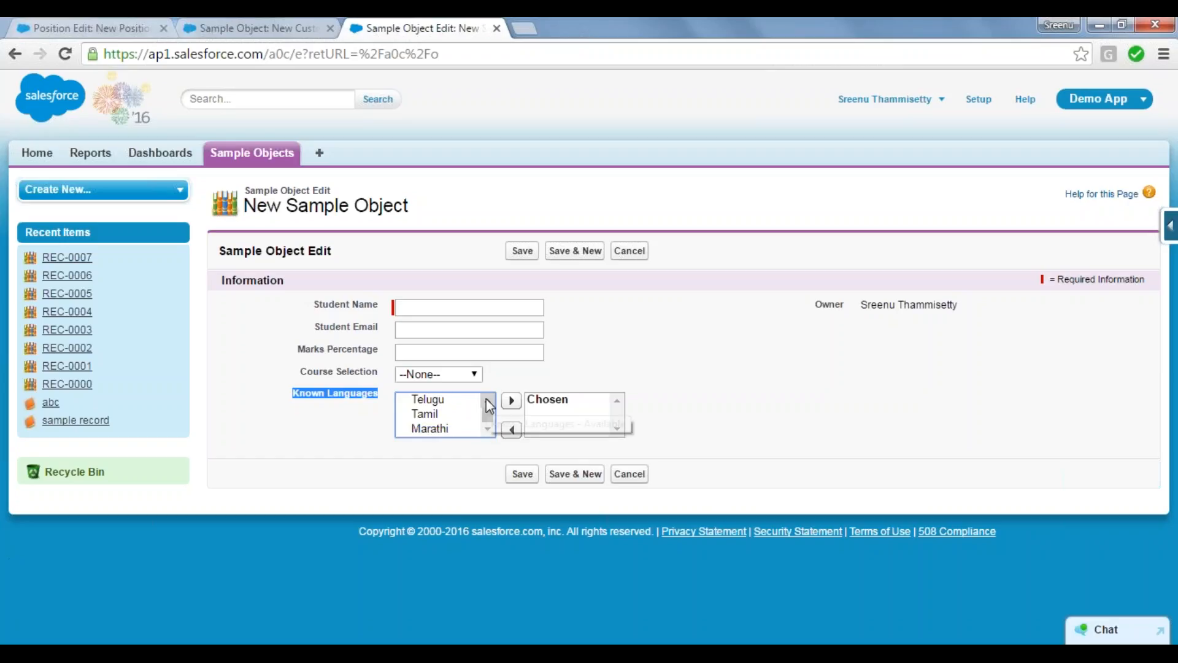
{"action": "scroll", "coordinate": [488, 410], "scroll_direction": "up", "scroll_amount": 1}
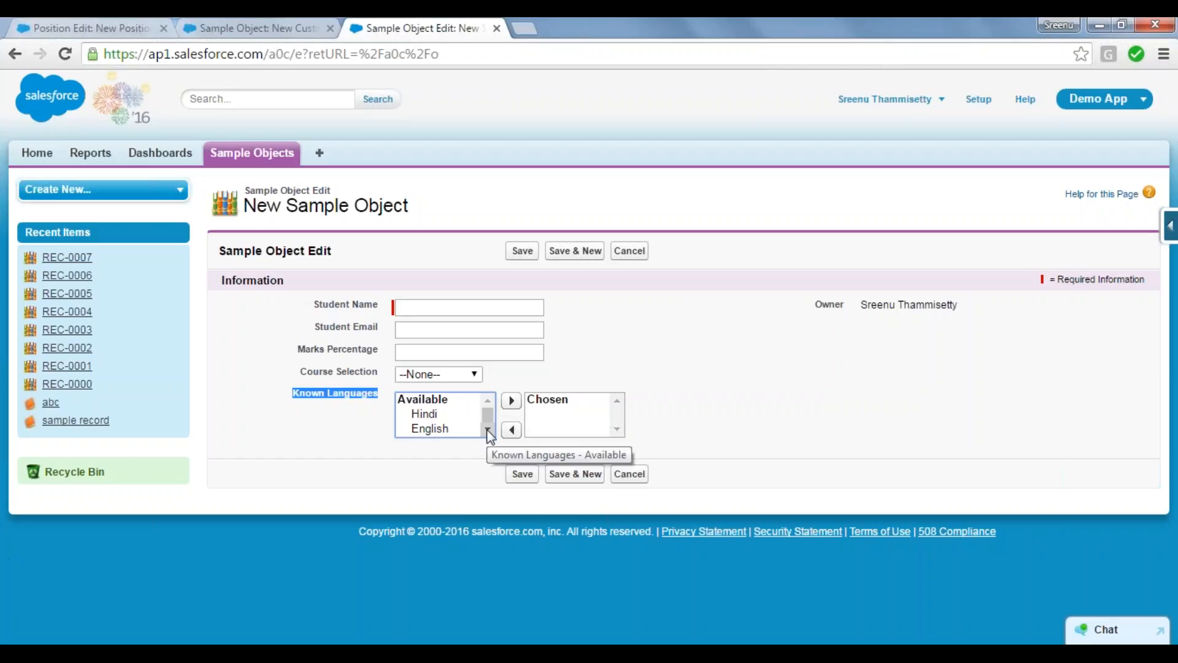
{"action": "scroll", "coordinate": [489, 433], "scroll_direction": "down", "scroll_amount": 1}
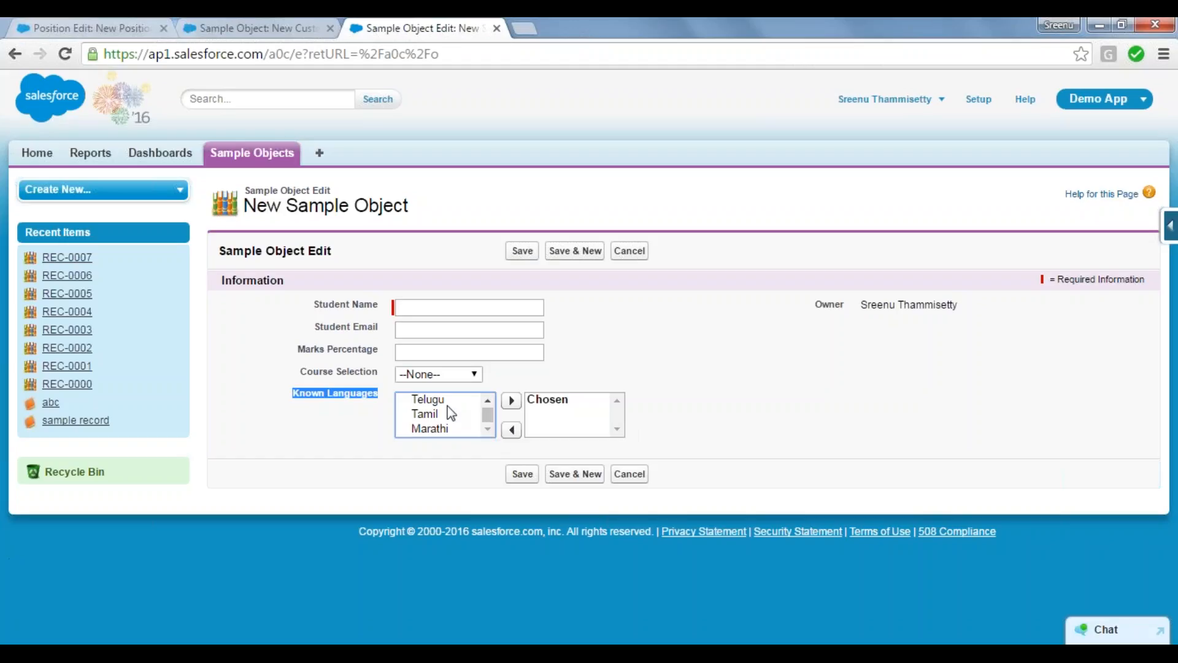
{"action": "left_click", "coordinate": [425, 400]}
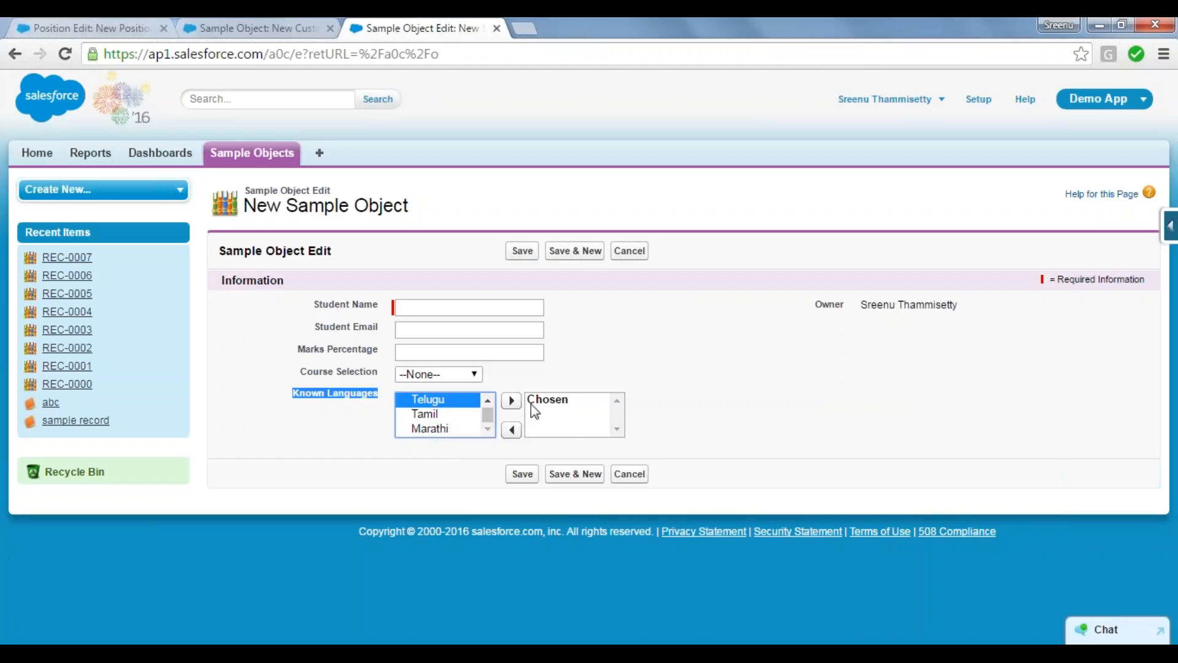
{"action": "left_click", "coordinate": [512, 400]}
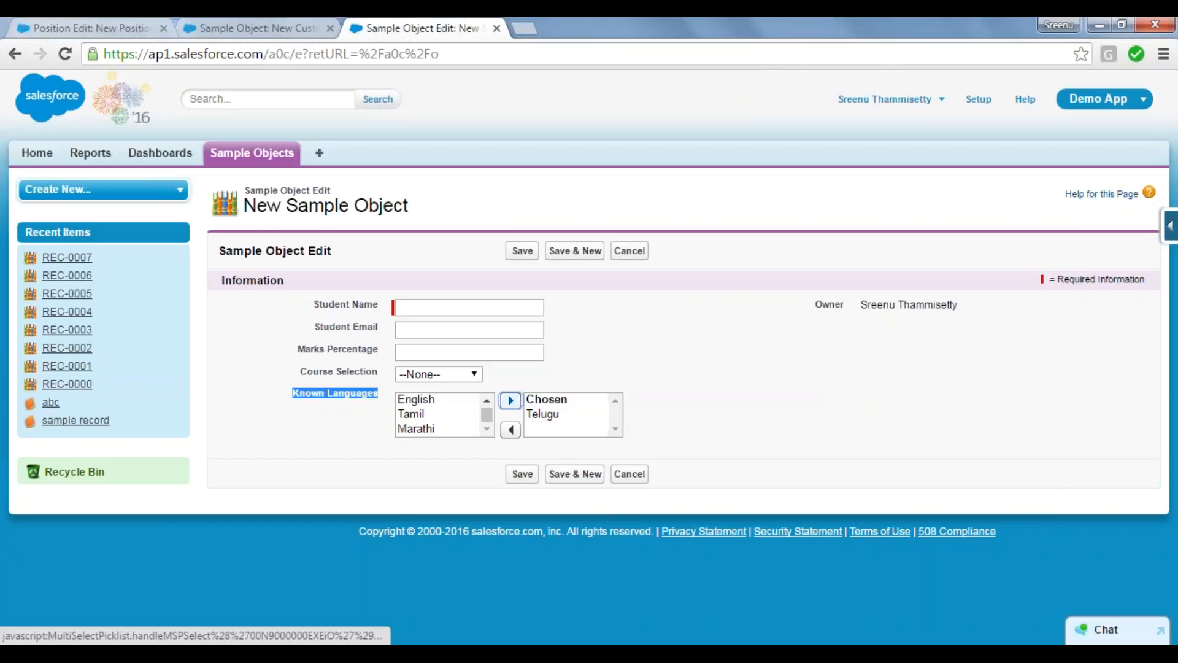
Step: Enter efd as the student name and save the Sample Object record
{"action": "left_click", "coordinate": [429, 305]}
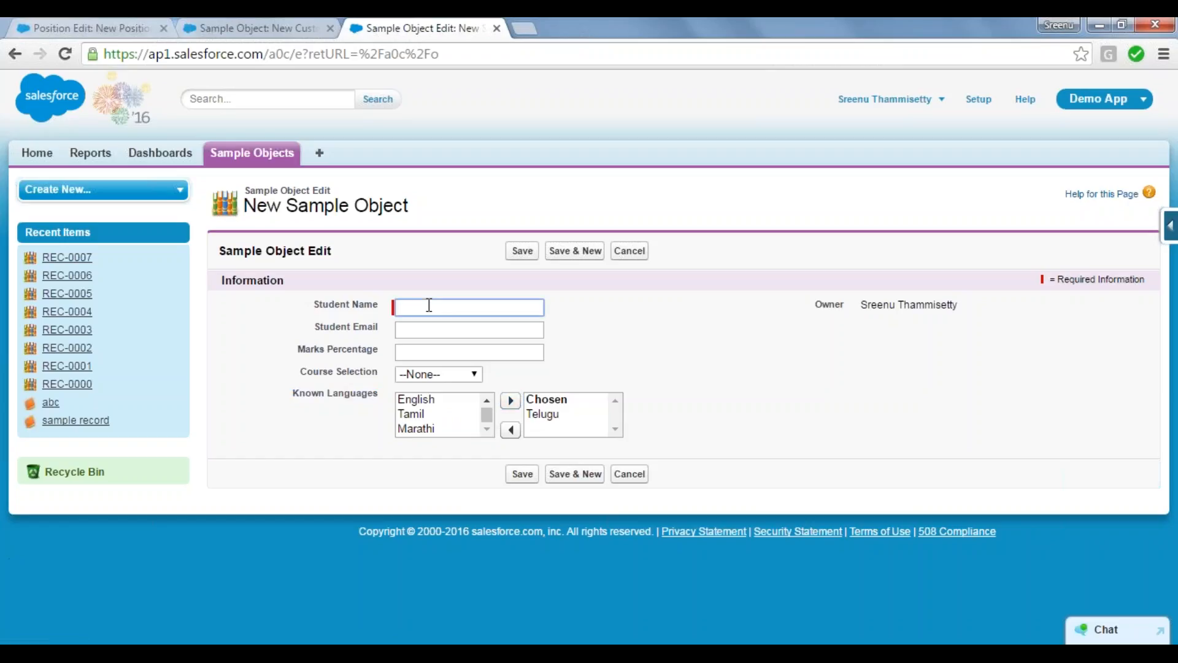
{"action": "type", "text": "efd"}
{"action": "left_click", "coordinate": [520, 475]}
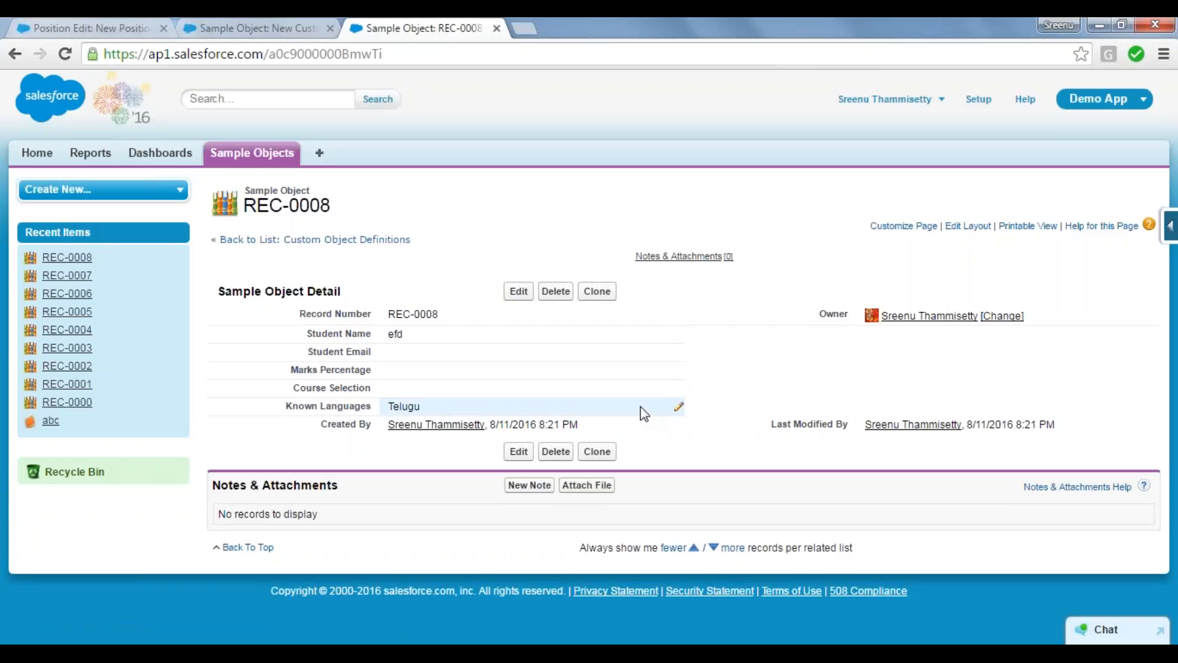
Step: Edit the saved record's Known Languages to add Hindi beside Telugu, and save the record
{"action": "double_click", "coordinate": [677, 406]}
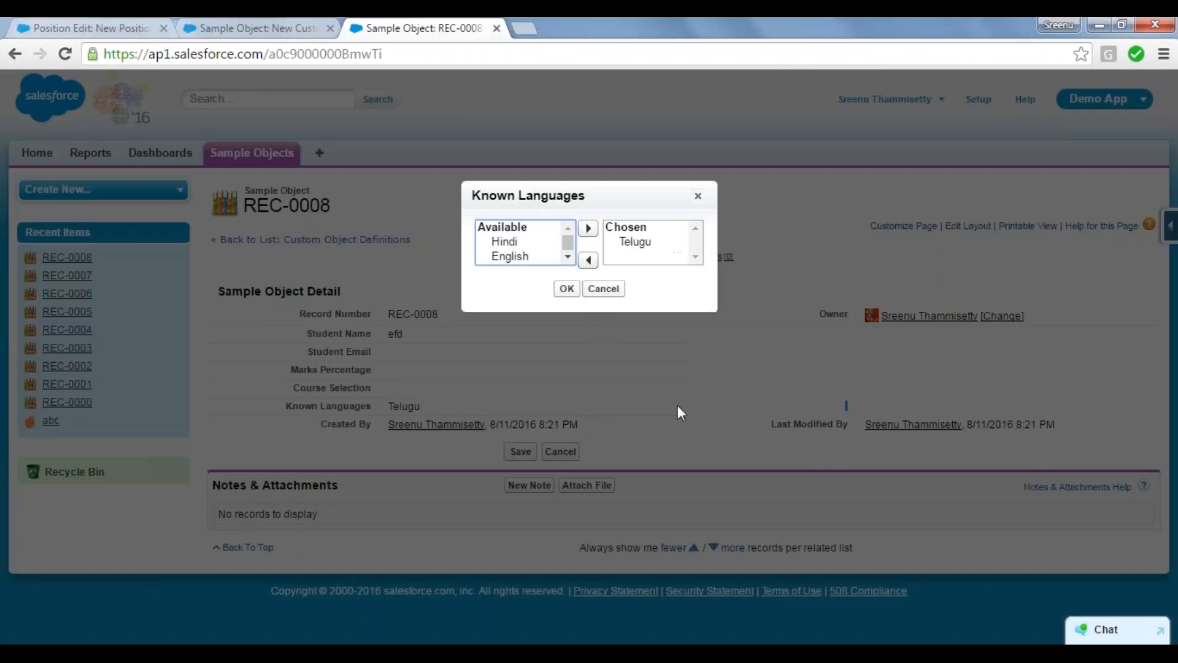
{"action": "left_click", "coordinate": [506, 241]}
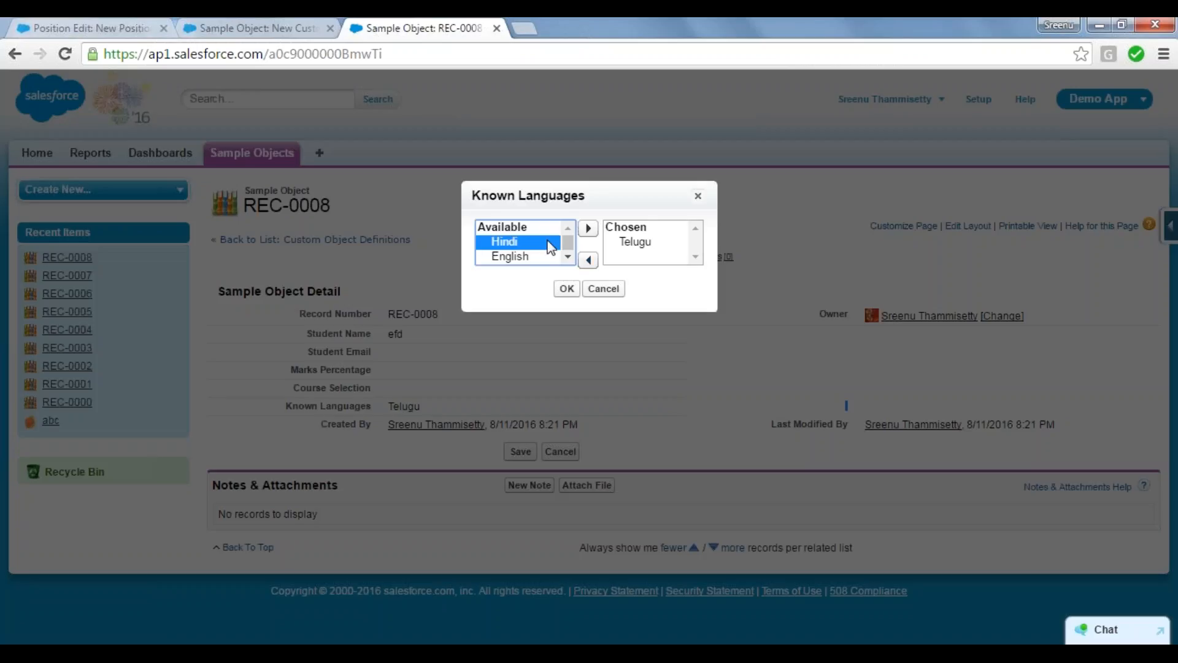
{"action": "left_click", "coordinate": [600, 234]}
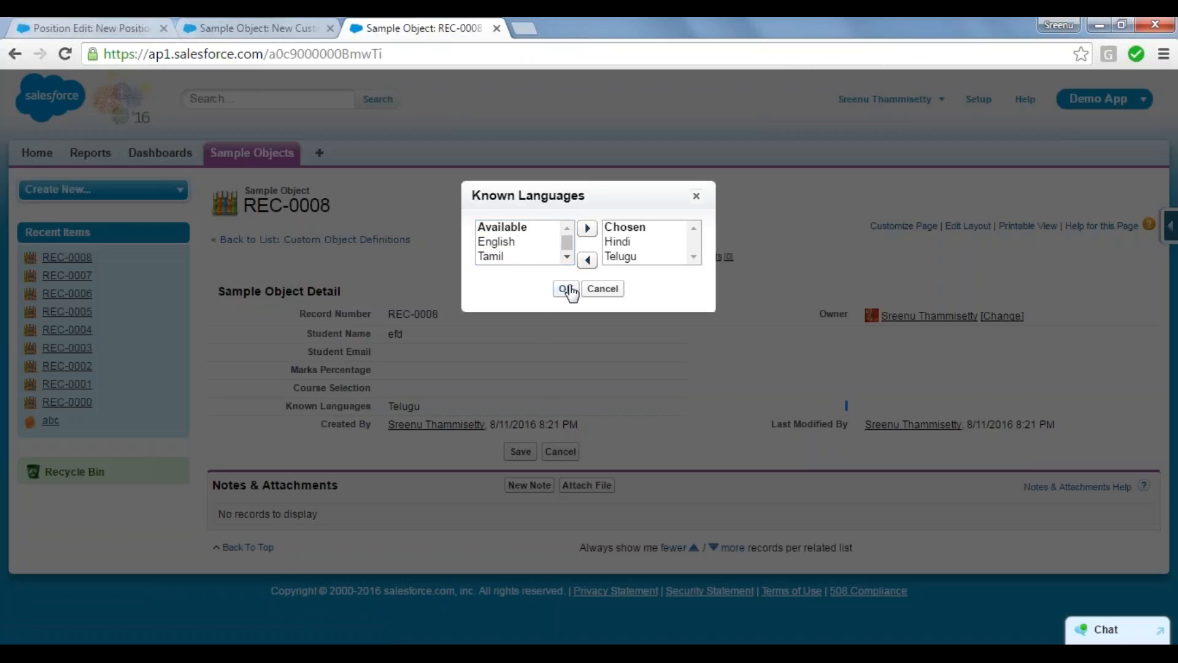
{"action": "left_click", "coordinate": [567, 289]}
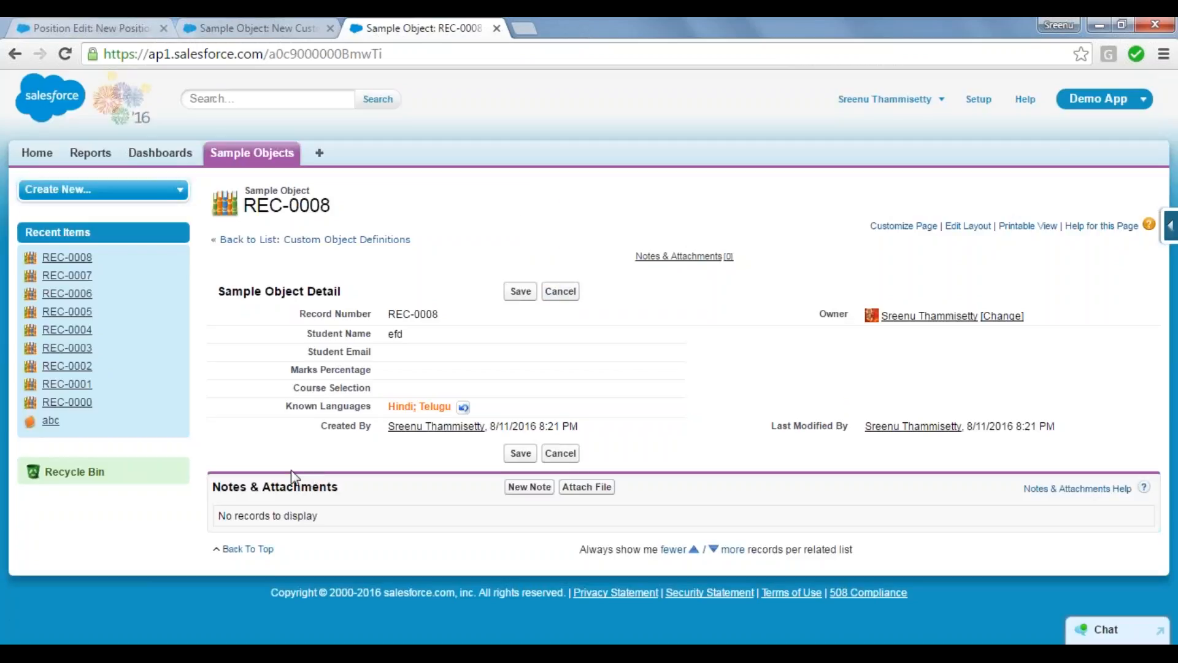
{"action": "left_click", "coordinate": [518, 291]}
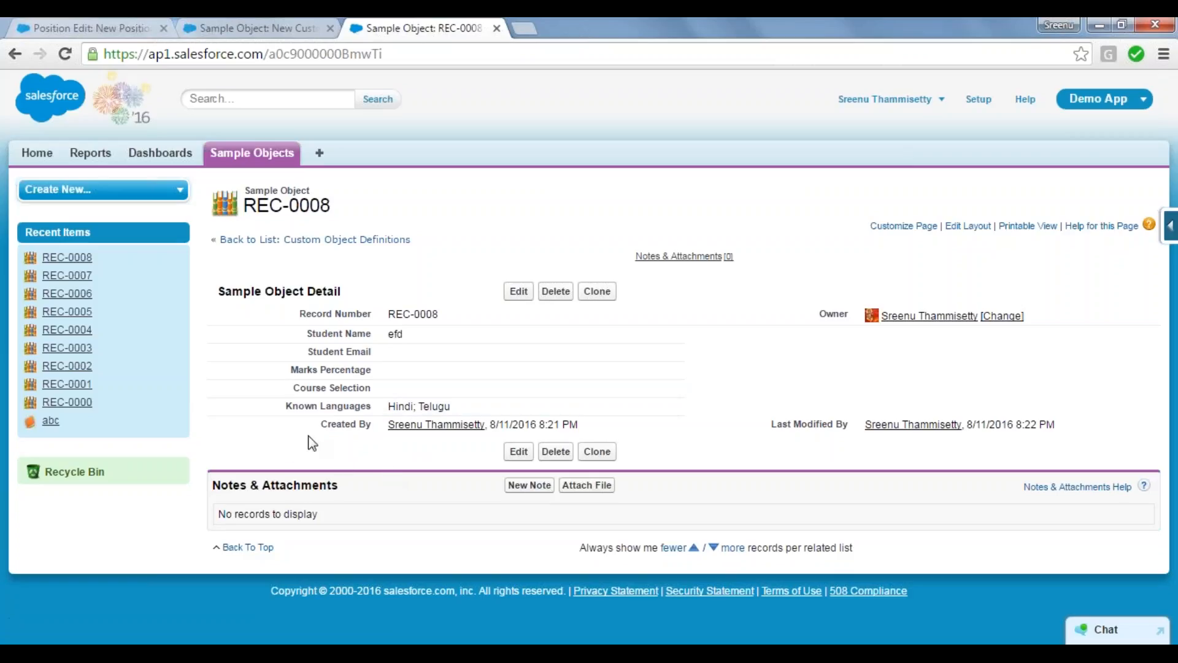
Step: Return to the new custom field setup and examine the text data types' descriptions and character limits
{"action": "left_click", "coordinate": [301, 20]}
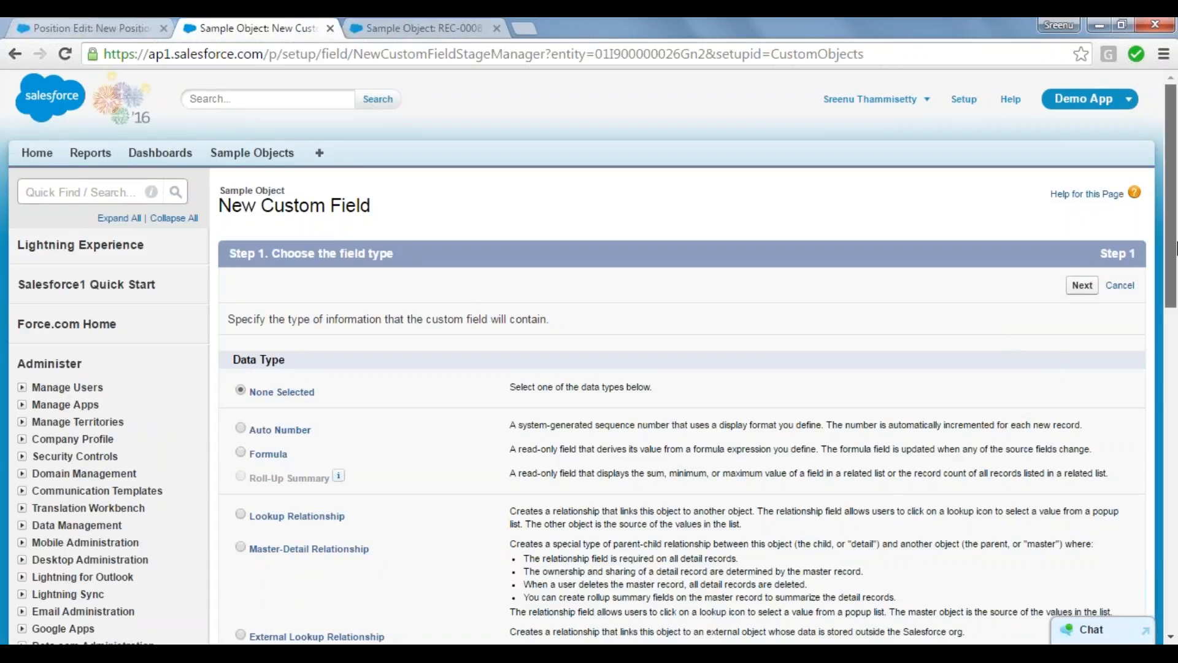
{"action": "left_click_drag", "start_coordinate": [1175, 248], "coordinate": [1175, 497]}
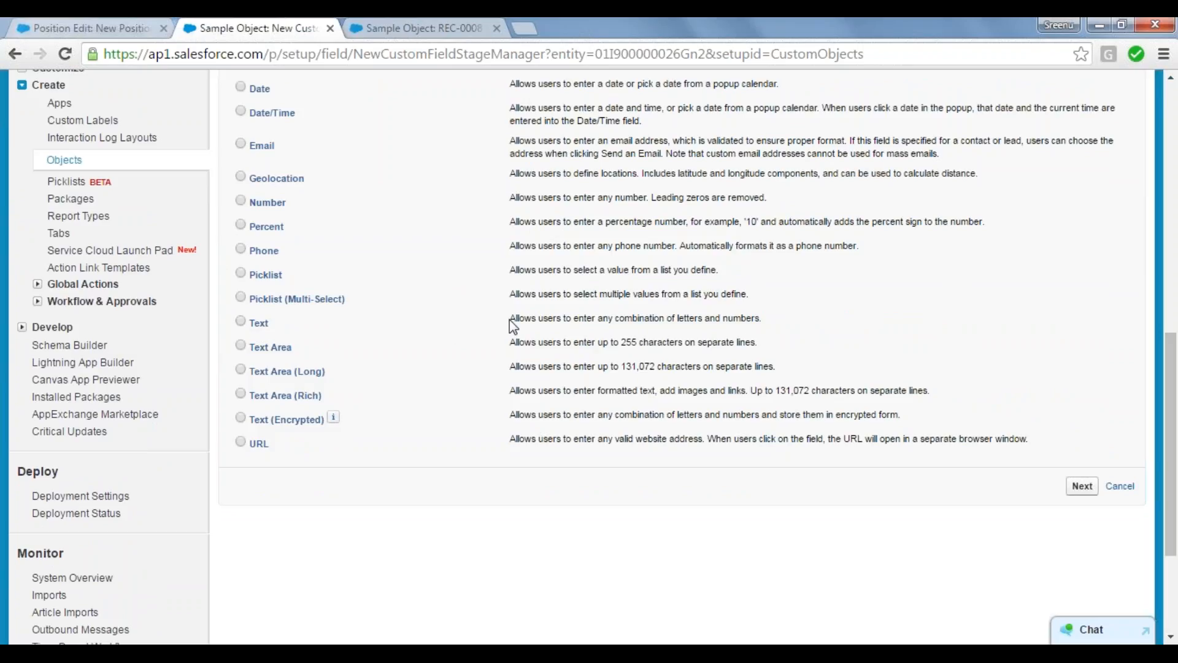
{"action": "left_click_drag", "start_coordinate": [510, 320], "coordinate": [898, 395]}
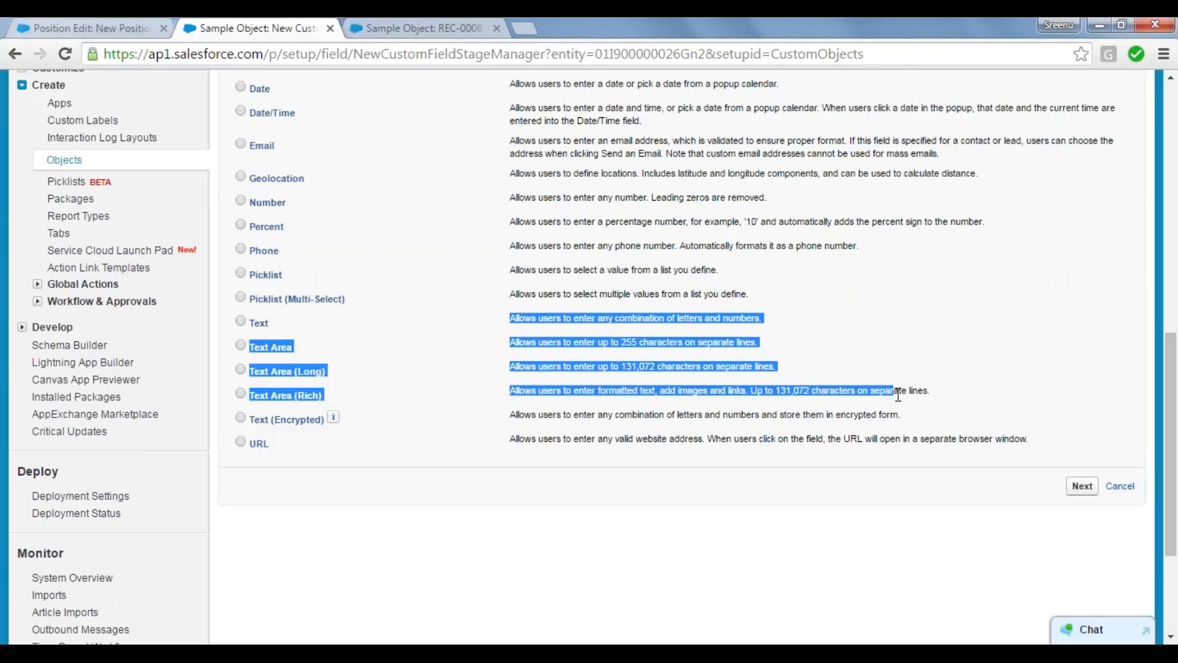
{"action": "left_click", "coordinate": [889, 394]}
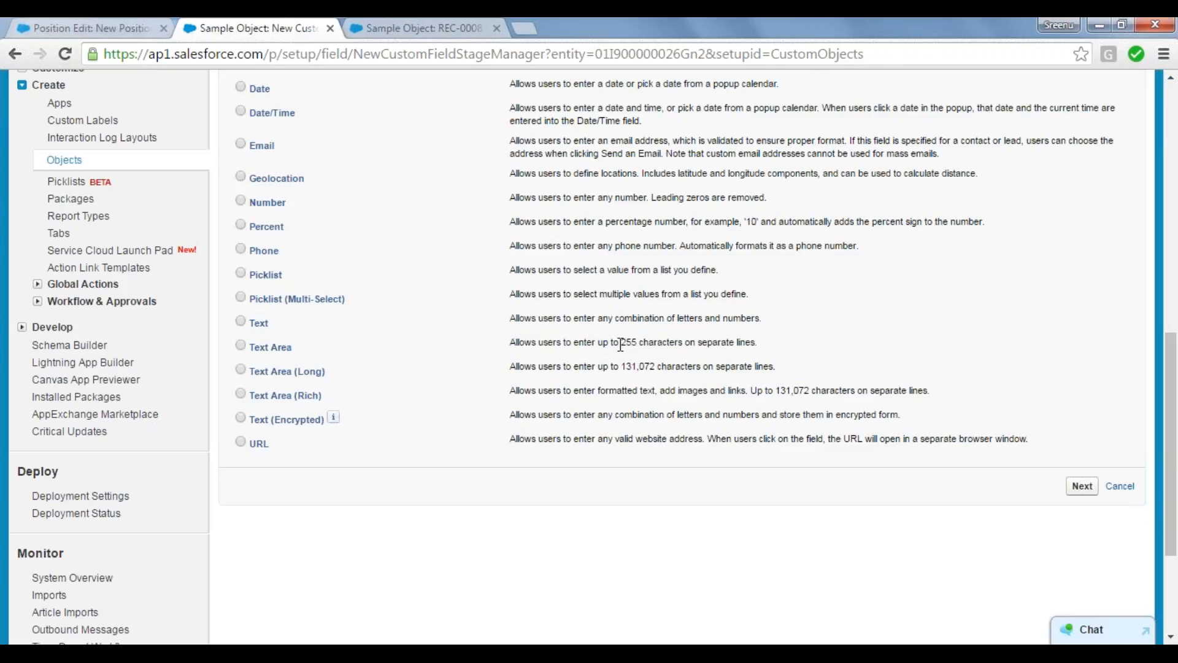
{"action": "left_click_drag", "start_coordinate": [620, 344], "coordinate": [643, 343]}
{"action": "left_click", "coordinate": [621, 369]}
{"action": "left_click_drag", "start_coordinate": [621, 368], "coordinate": [678, 371]}
{"action": "left_click", "coordinate": [332, 381]}
{"action": "left_click_drag", "start_coordinate": [332, 381], "coordinate": [251, 331]}
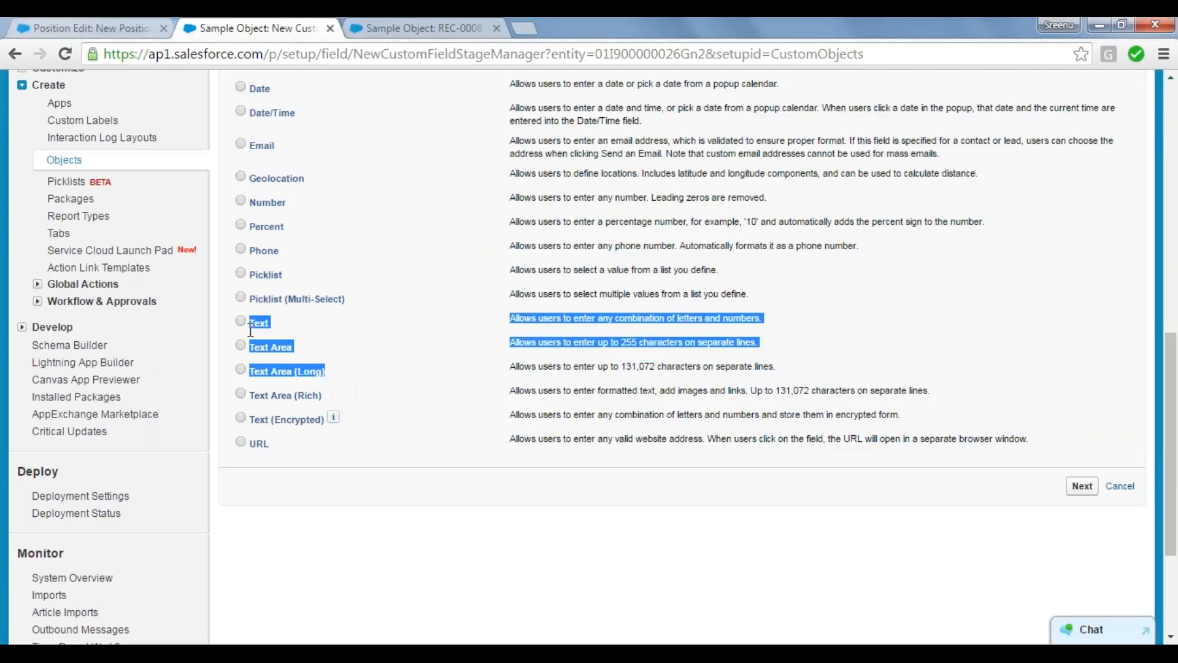
{"action": "left_click", "coordinate": [210, 390]}
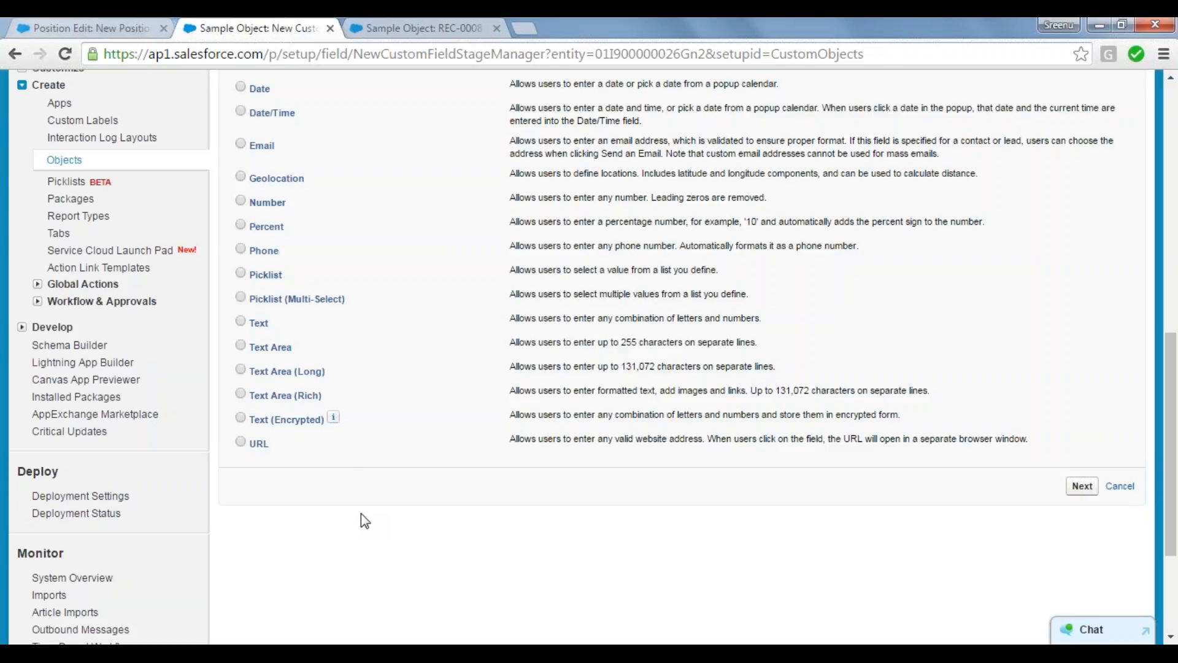
{"action": "left_click", "coordinate": [417, 28]}
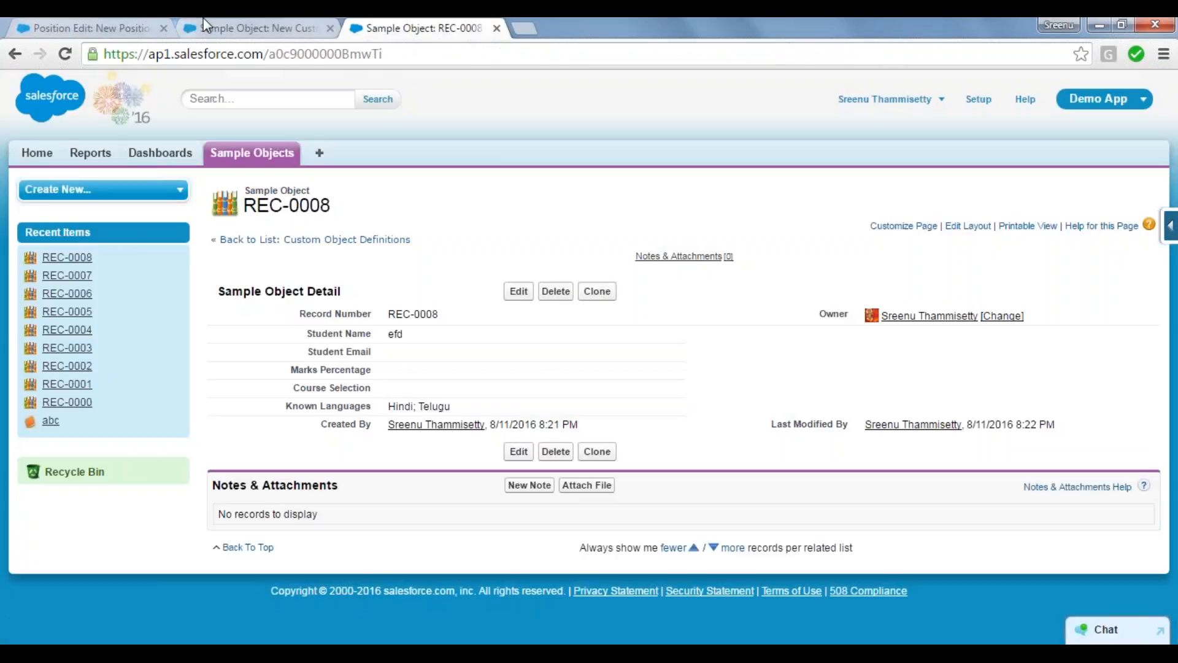
{"action": "left_click", "coordinate": [212, 25]}
{"action": "left_click", "coordinate": [80, 27]}
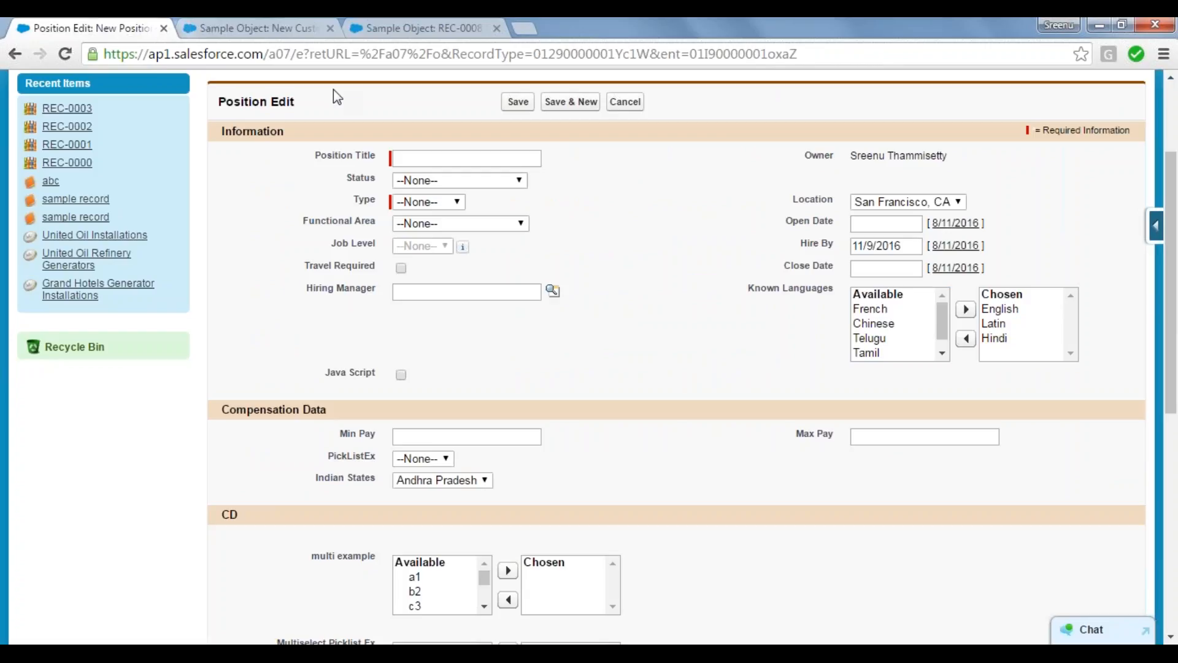
{"action": "left_click", "coordinate": [279, 27]}
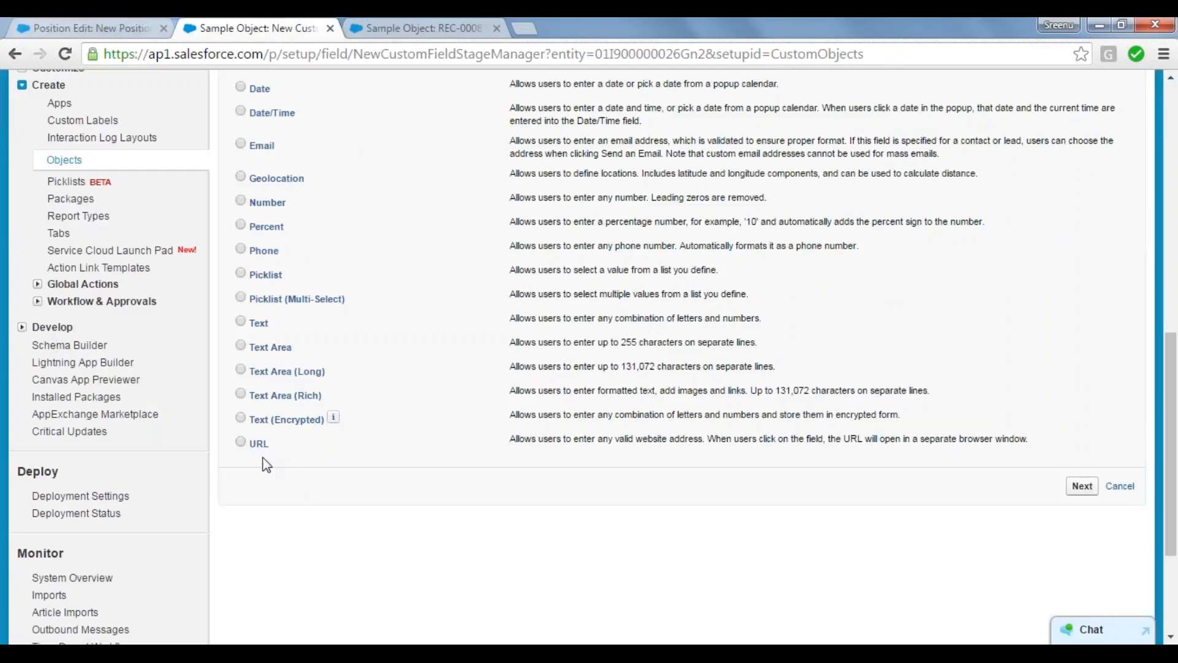
Step: Choose Text Area (Rich) as the new custom field's data type and continue to its details
{"action": "left_click", "coordinate": [241, 393]}
{"action": "left_click_drag", "start_coordinate": [323, 424], "coordinate": [248, 422]}
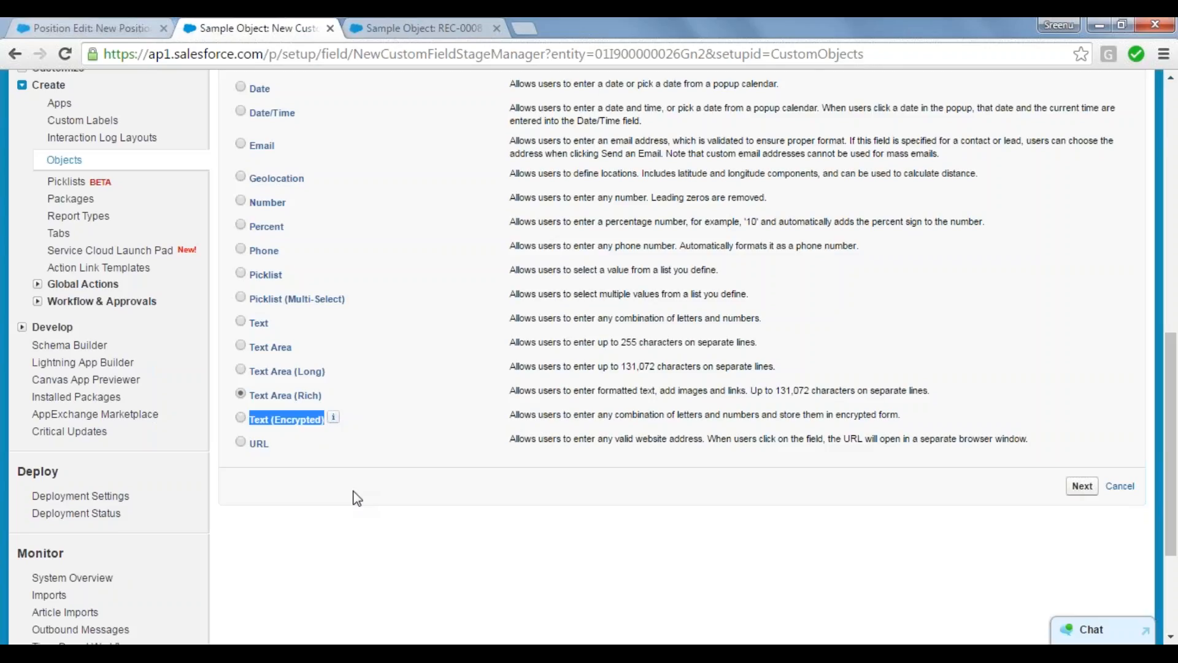
{"action": "left_click", "coordinate": [262, 422]}
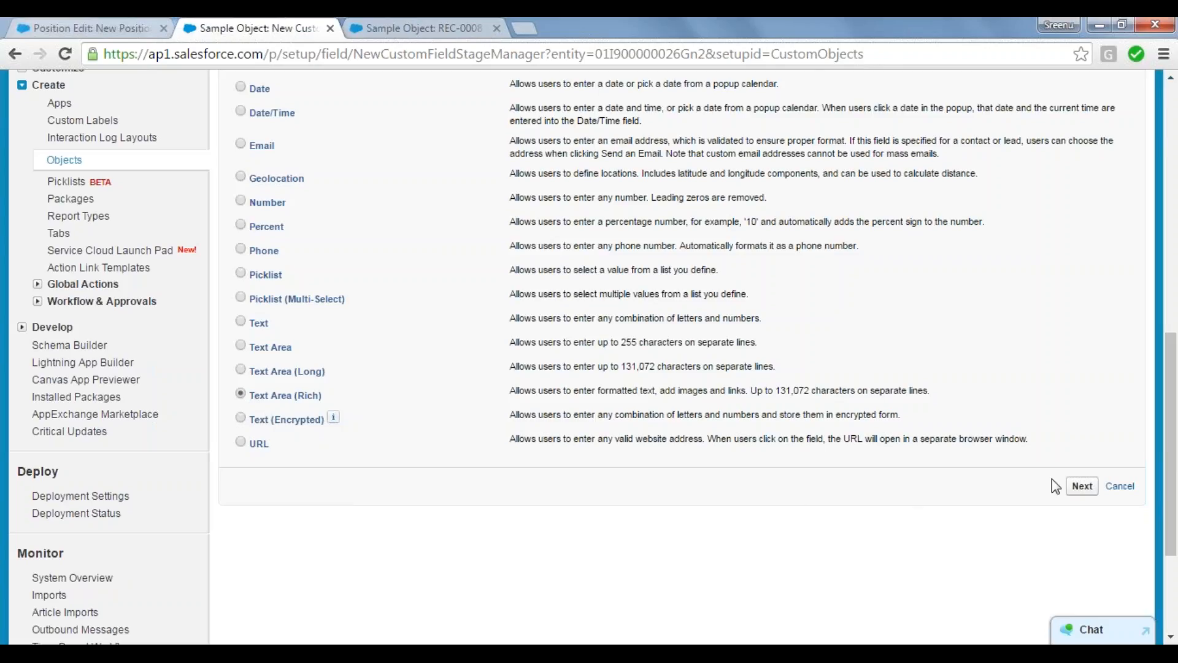
{"action": "left_click", "coordinate": [1082, 488]}
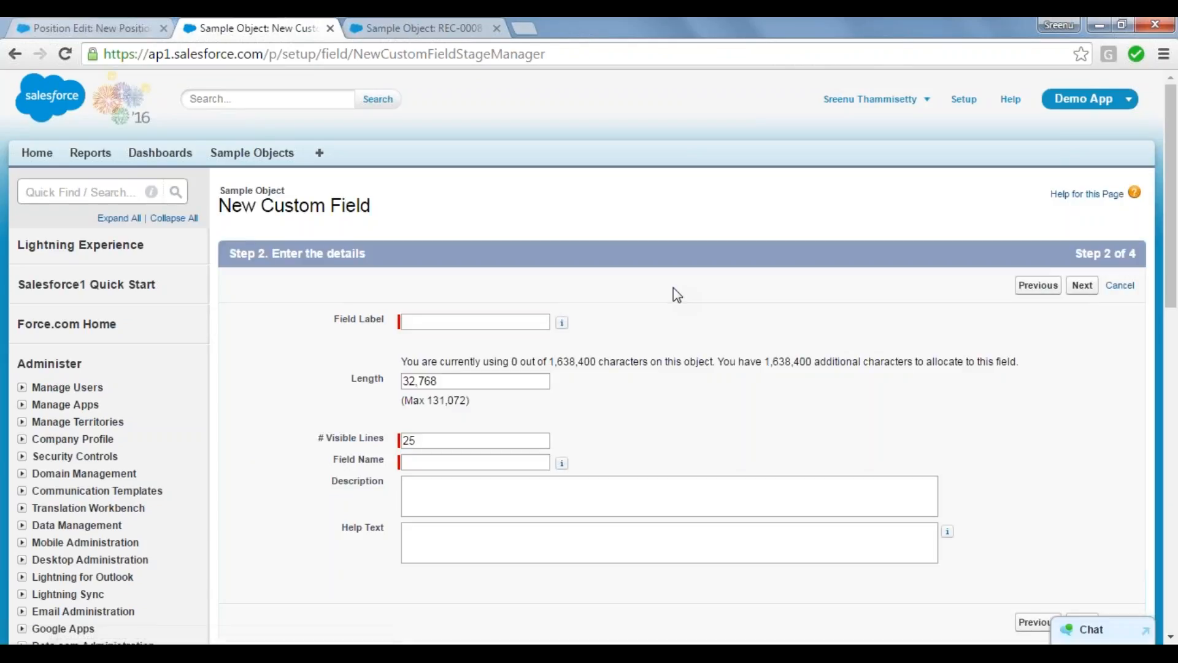
Step: Label the rich text area field Student Profile and let the field name fill in as Student_Profile
{"action": "left_click", "coordinate": [466, 322]}
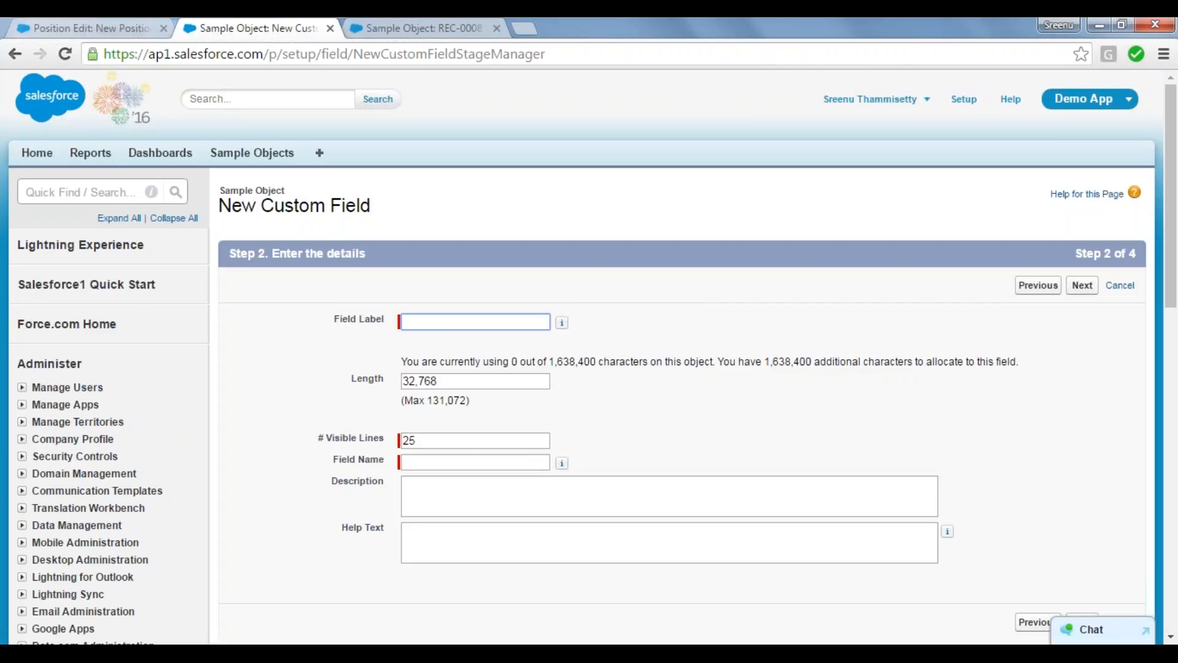
{"action": "type", "text": "St"}
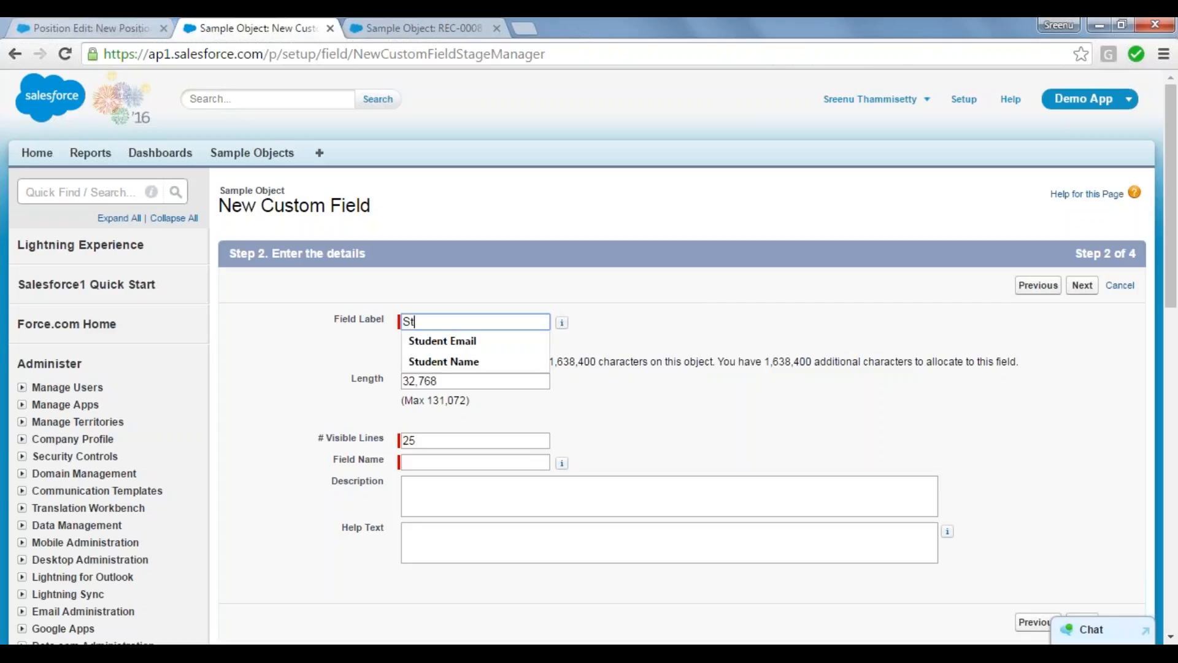
{"action": "type", "text": "udent Profile"}
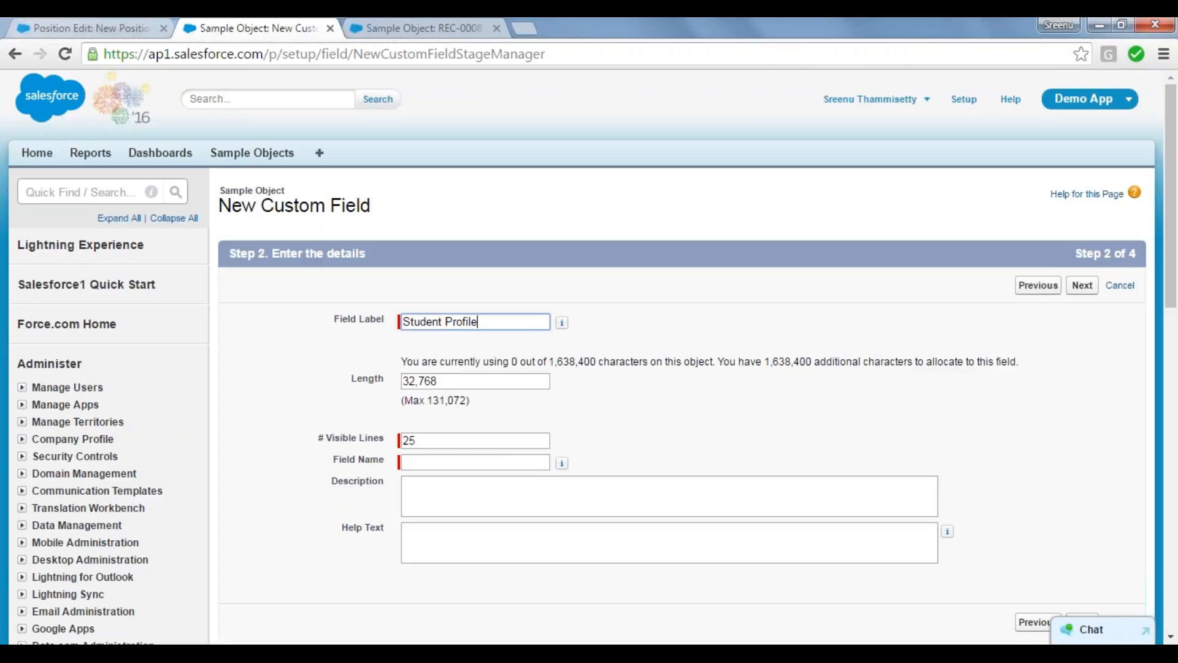
{"action": "left_click", "coordinate": [562, 322]}
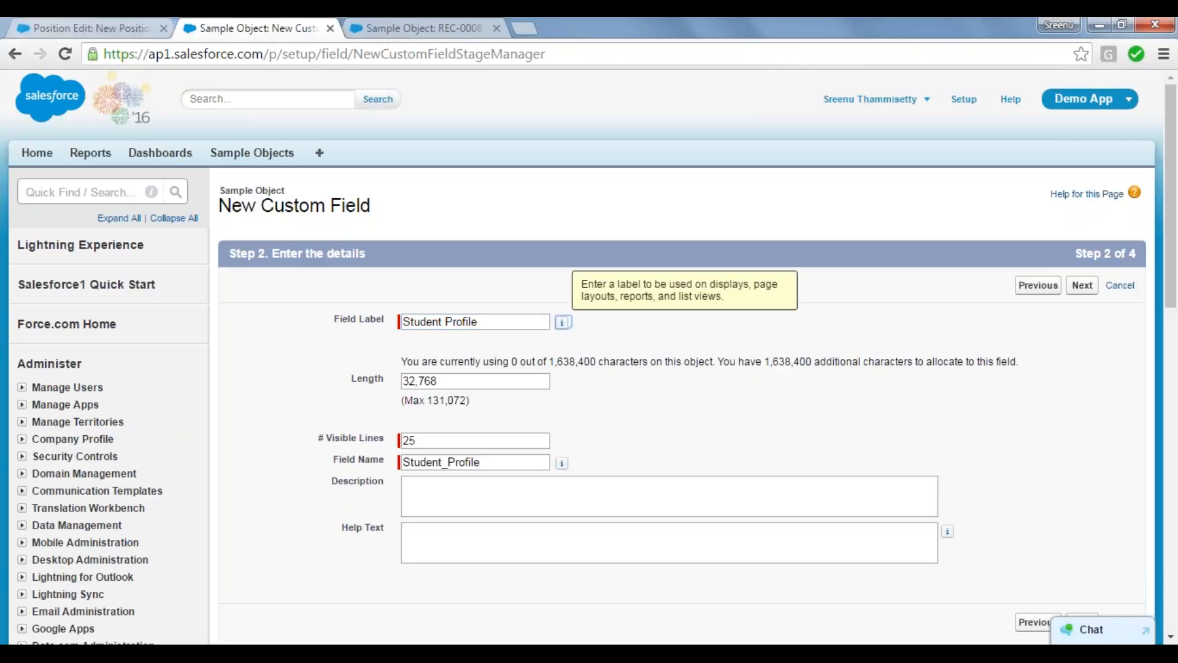
{"action": "key", "text": "Tab"}
{"action": "key", "text": "Tab"}
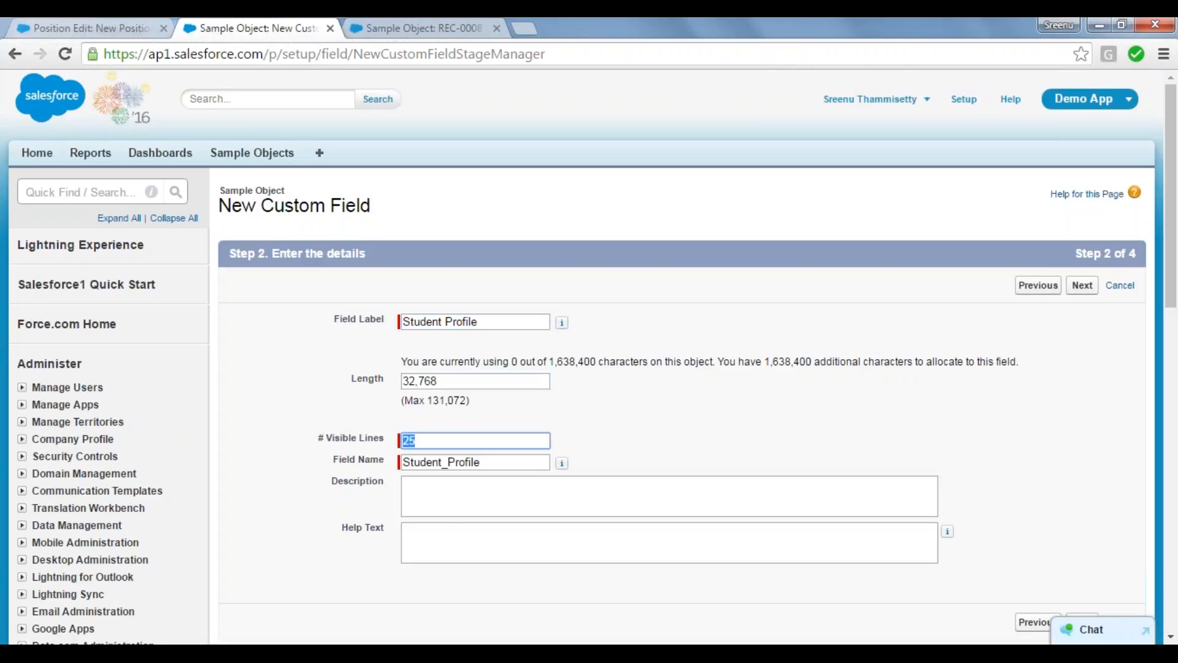
{"action": "left_click", "coordinate": [451, 490]}
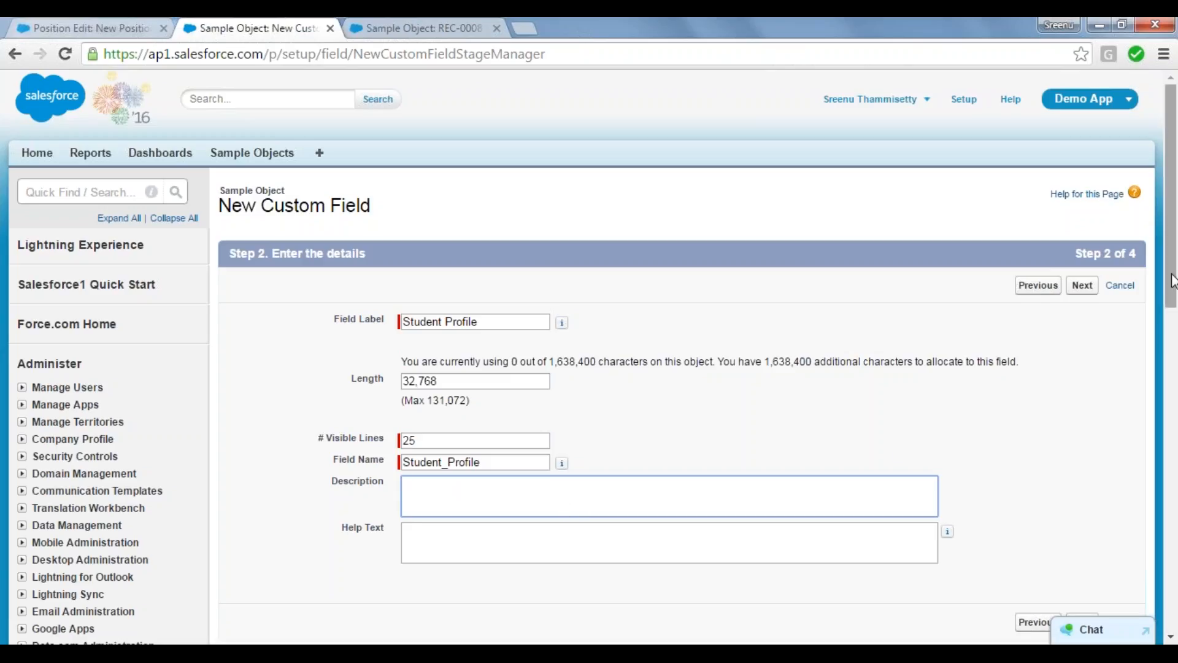
Step: Set the Student Profile field's number of visible lines to 10
{"action": "left_click_drag", "start_coordinate": [1172, 281], "coordinate": [1172, 342]}
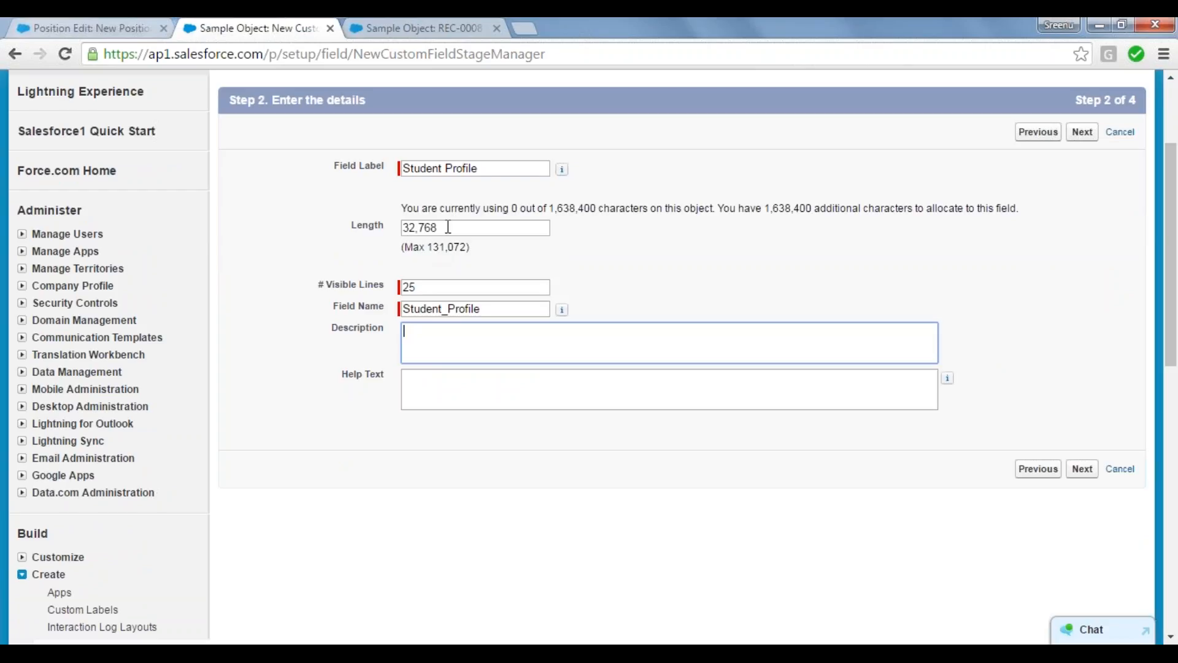
{"action": "mouse_move", "coordinate": [448, 227]}
{"action": "left_mouse_down"}
{"action": "mouse_move", "coordinate": [422, 227]}
{"action": "mouse_move", "coordinate": [437, 227]}
{"action": "left_mouse_up"}
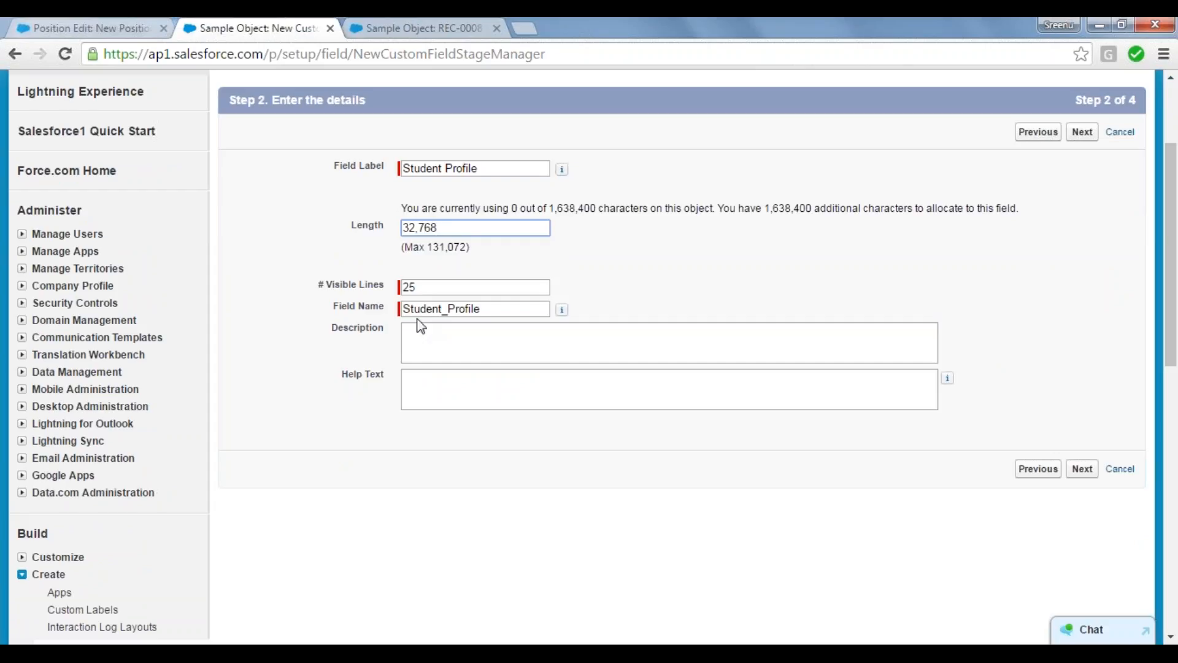
{"action": "left_click", "coordinate": [431, 285]}
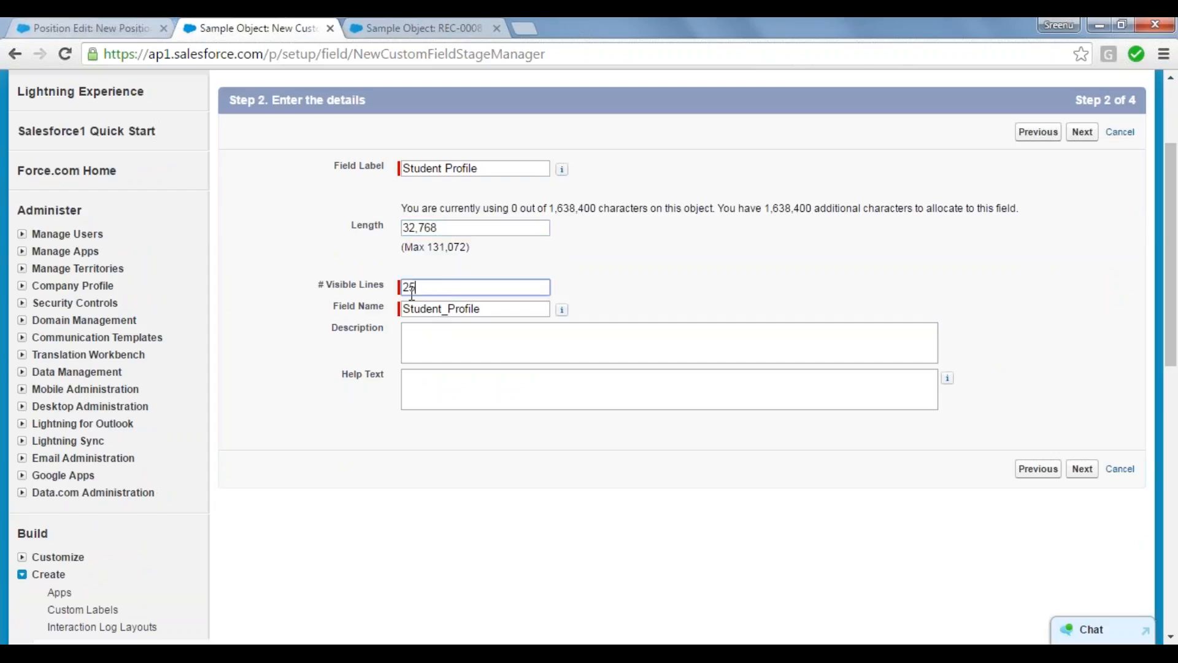
{"action": "left_click_drag", "start_coordinate": [415, 294], "coordinate": [405, 294]}
{"action": "type", "text": "10"}
{"action": "left_click", "coordinate": [476, 335]}
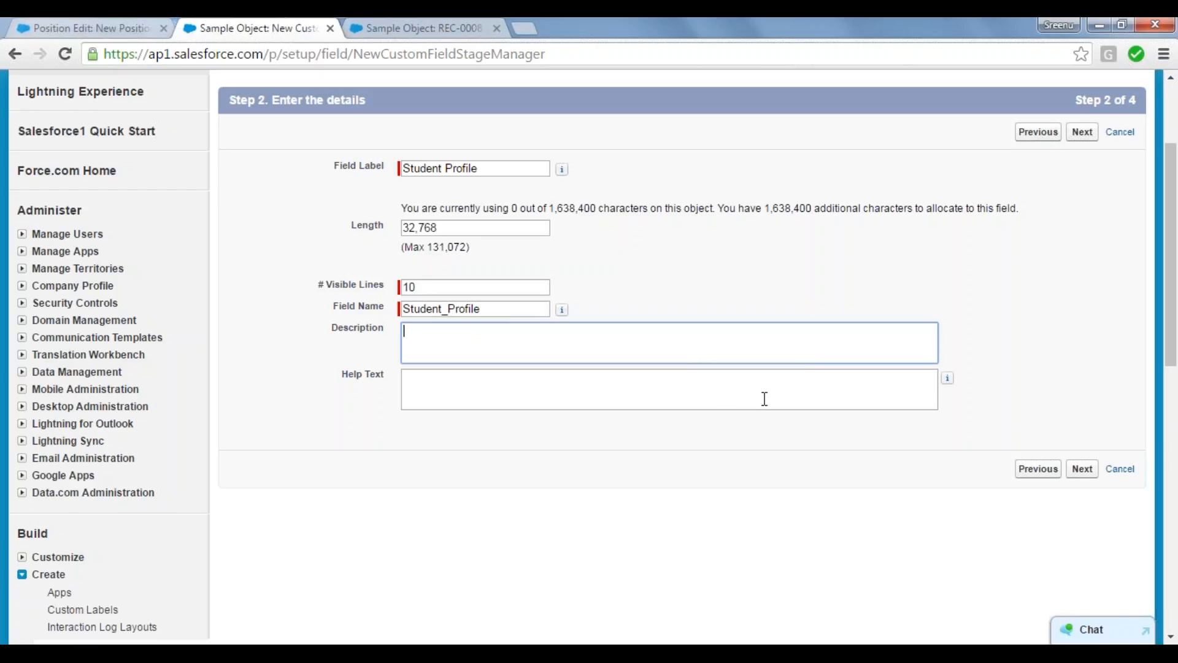
Step: Accept the default field-level security and page layout for Student Profile, then save it and start another new field
{"action": "left_click", "coordinate": [1080, 471]}
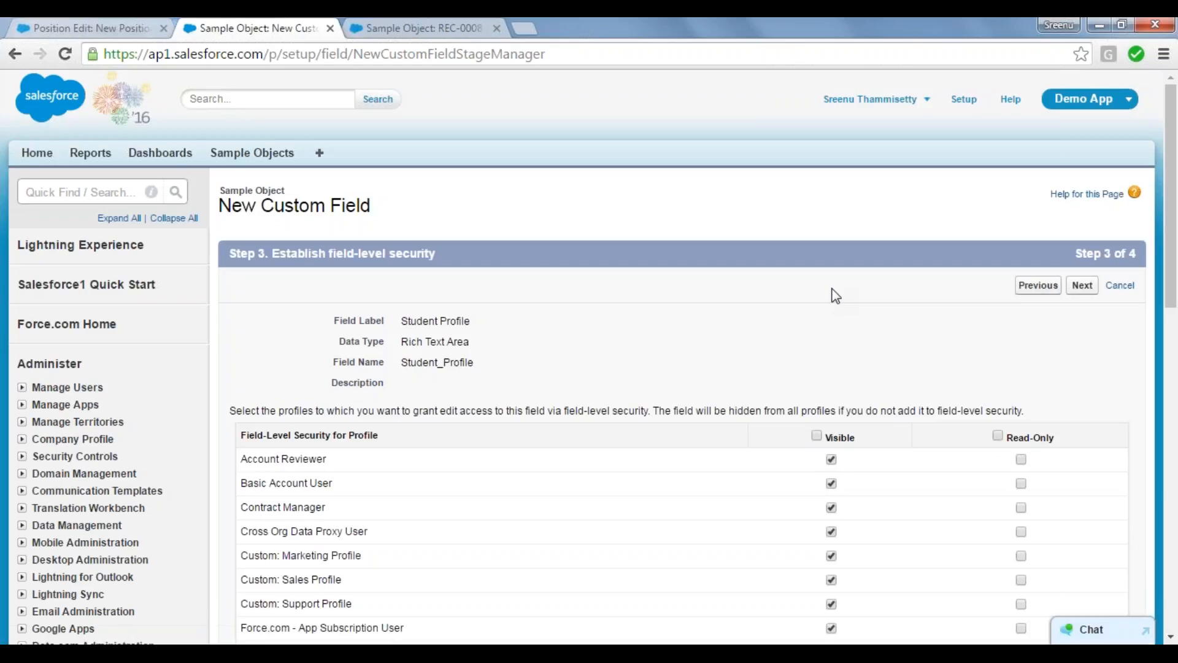
{"action": "left_click", "coordinate": [1081, 285]}
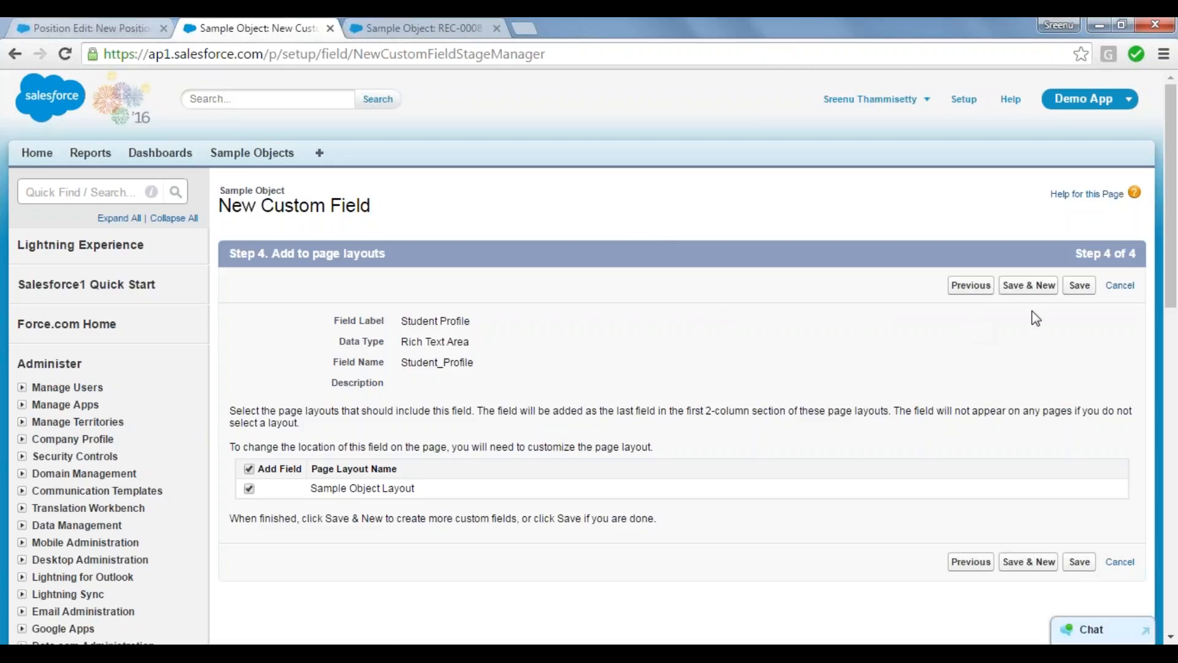
{"action": "left_click", "coordinate": [1038, 287]}
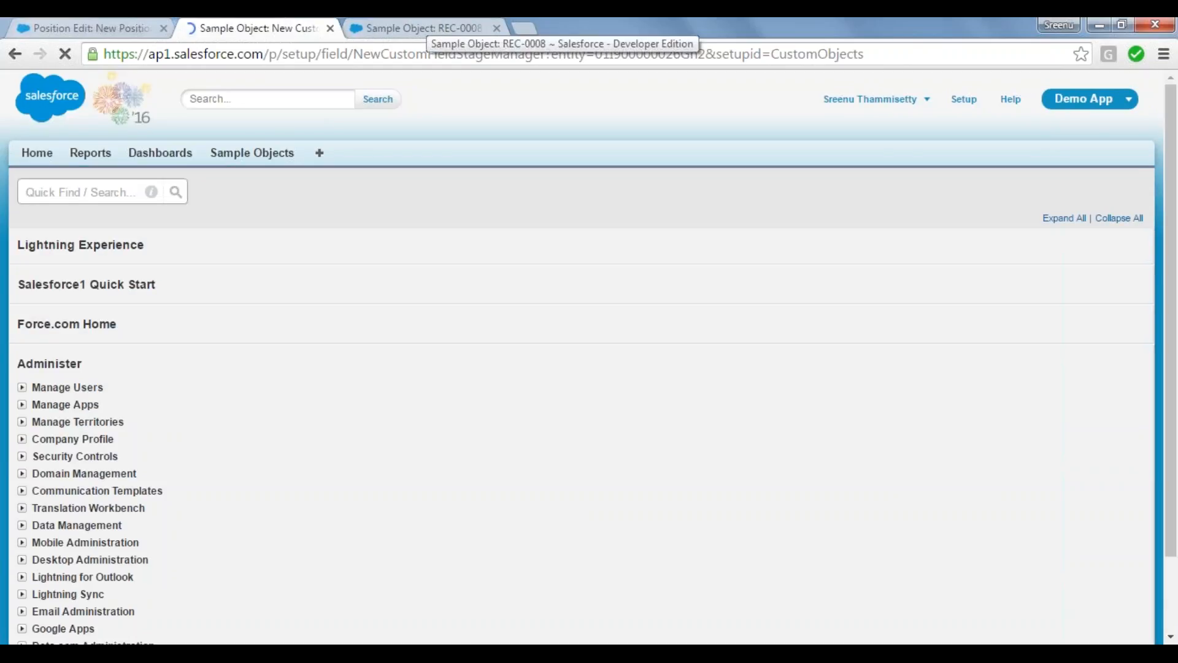
Step: Start a new Sample Object record and try the bold option in the Student Profile rich text editor
{"action": "left_click", "coordinate": [423, 28]}
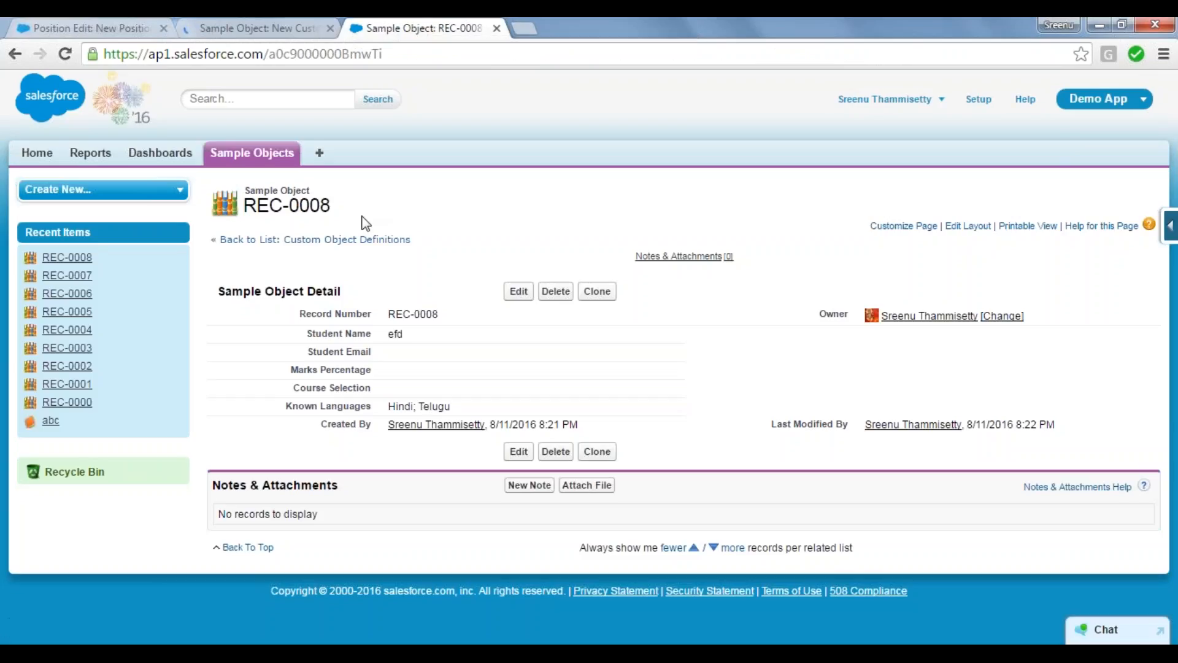
{"action": "left_click", "coordinate": [257, 158]}
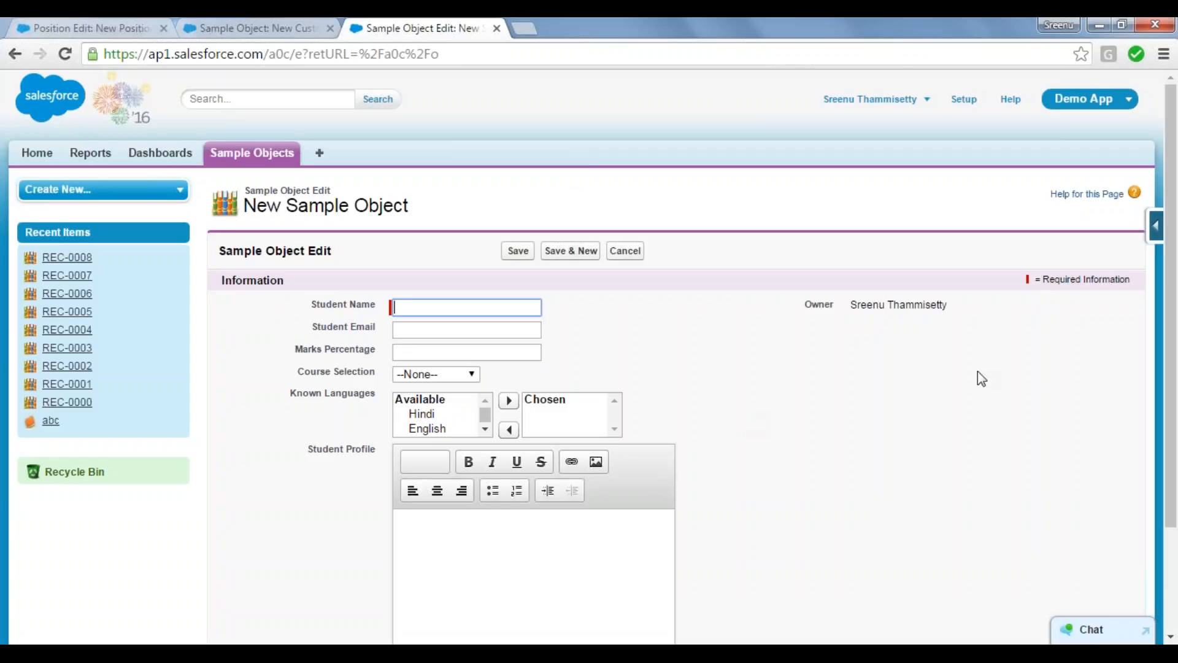
{"action": "scroll", "coordinate": [1175, 405], "scroll_direction": "down", "scroll_amount": 2}
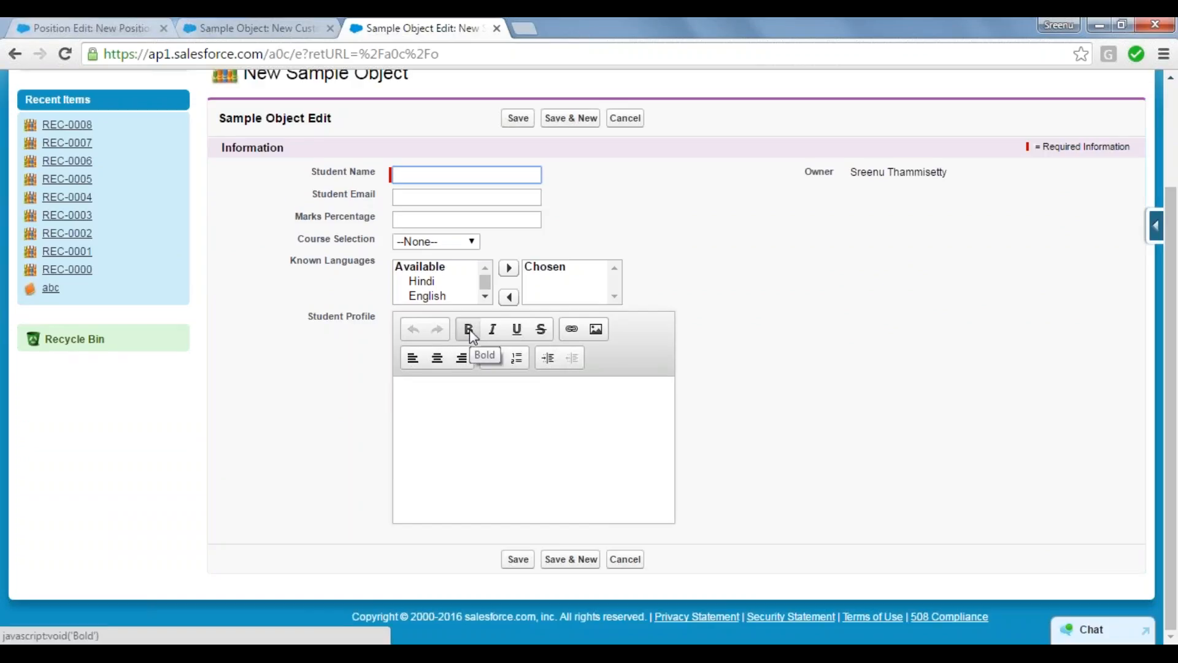
{"action": "left_click", "coordinate": [470, 329]}
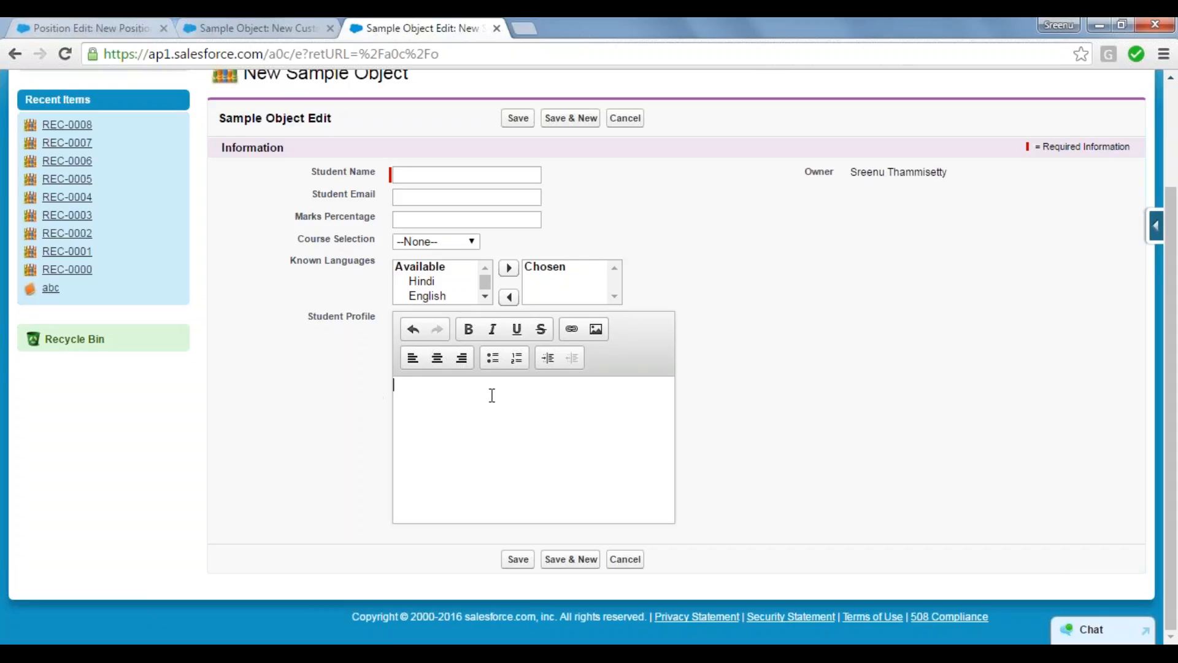
{"action": "type", "text": "a"}
{"action": "key", "text": "Return"}
{"action": "key", "text": "Return"}
{"action": "type", "text": "s"}
{"action": "key", "text": "Return"}
{"action": "key", "text": "BackSpace"}
{"action": "key", "text": "BackSpace"}
{"action": "key", "text": "BackSpace"}
{"action": "key", "text": "BackSpace"}
{"action": "key", "text": "BackSpace"}
{"action": "type", "text": "a"}
{"action": "key", "text": "Return"}
{"action": "type", "text": "a"}
{"action": "key", "text": "Return"}
{"action": "type", "text": "a"}
Step: Fill the Student Profile text area with the numbers 1 to 10, each on its own line
{"action": "key", "text": "Return"}
{"action": "key", "text": "BackSpace"}
{"action": "key", "text": "BackSpace"}
{"action": "key", "text": "BackSpace"}
{"action": "key", "text": "BackSpace"}
{"action": "key", "text": "BackSpace"}
{"action": "key", "text": "BackSpace"}
{"action": "type", "text": "1"}
{"action": "key", "text": "Return"}
{"action": "type", "text": "2"}
{"action": "key", "text": "Return"}
{"action": "type", "text": "3"}
{"action": "key", "text": "Return"}
{"action": "type", "text": "4"}
{"action": "key", "text": "Return"}
{"action": "type", "text": "5"}
{"action": "key", "text": "Return"}
{"action": "type", "text": "6"}
{"action": "key", "text": "Return"}
{"action": "type", "text": "7"}
{"action": "key", "text": "Return"}
{"action": "type", "text": "8"}
{"action": "key", "text": "Return"}
{"action": "type", "text": "9"}
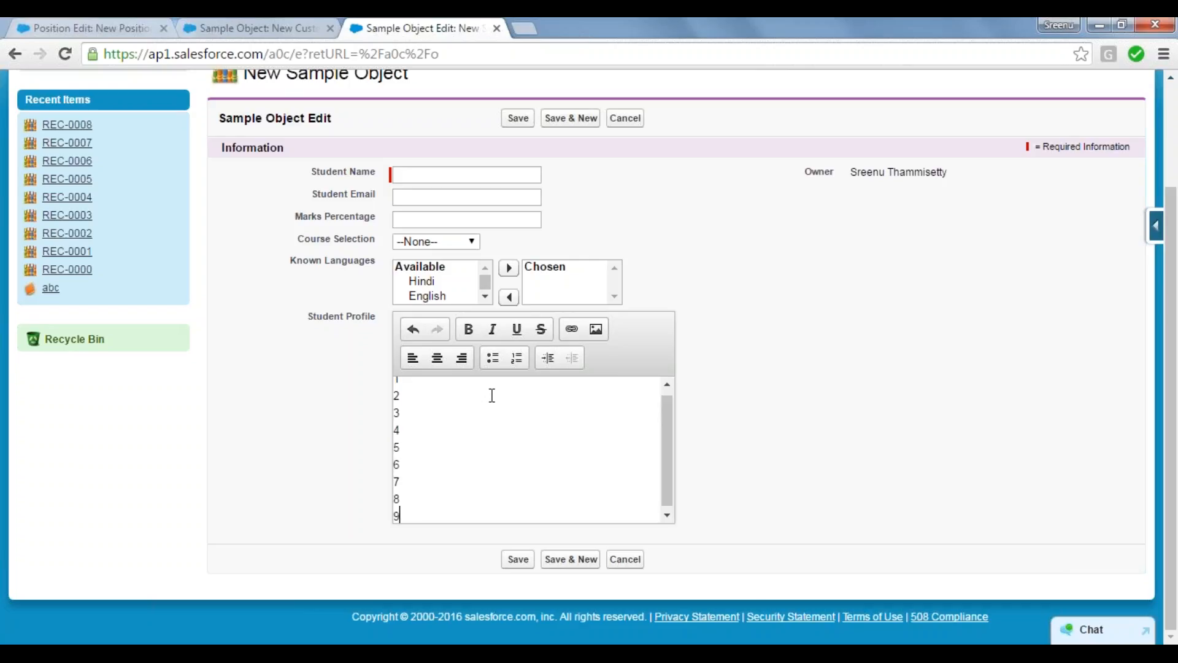
{"action": "key", "text": "Return"}
{"action": "type", "text": "10"}
{"action": "key", "text": "Return"}
{"action": "left_click_drag", "start_coordinate": [668, 452], "coordinate": [668, 343]}
{"action": "left_click_drag", "start_coordinate": [668, 443], "coordinate": [671, 421]}
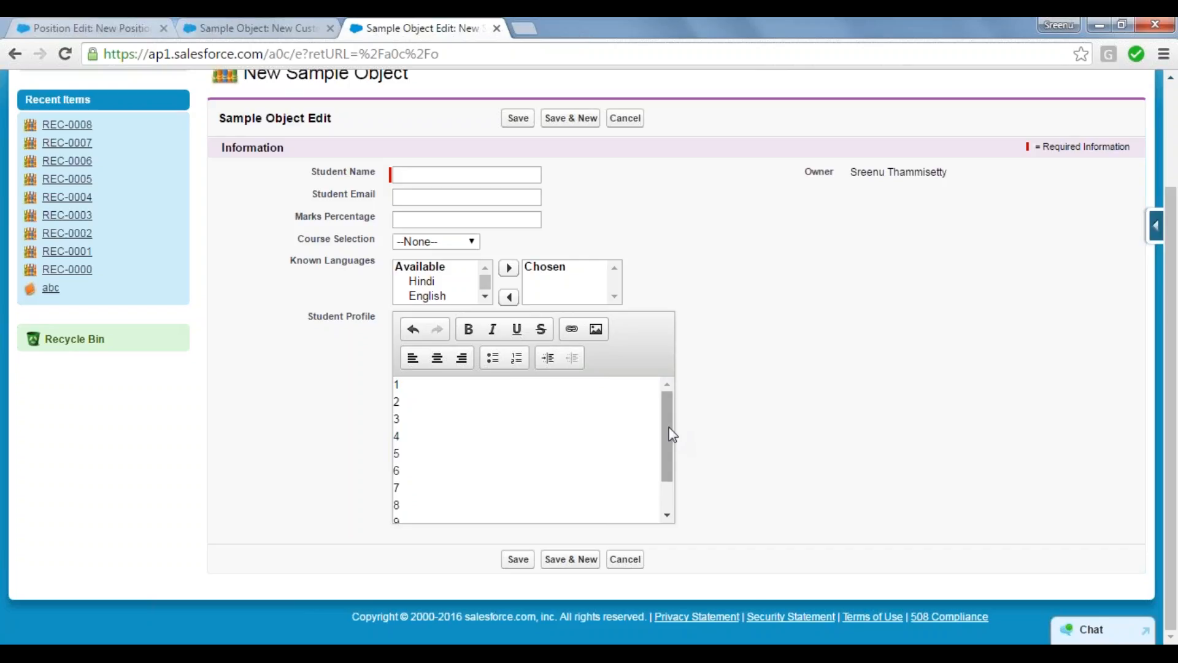
{"action": "left_click_drag", "start_coordinate": [672, 435], "coordinate": [675, 493]}
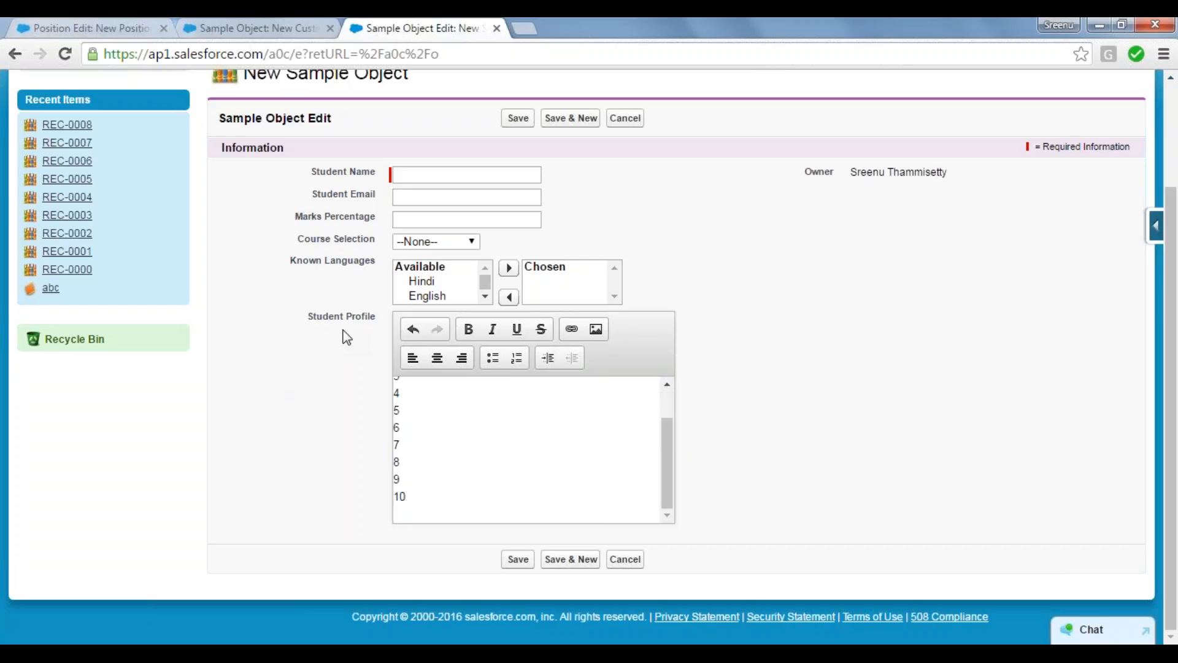
Step: Return to the new custom field setup and select URL as the data type
{"action": "left_click", "coordinate": [277, 26]}
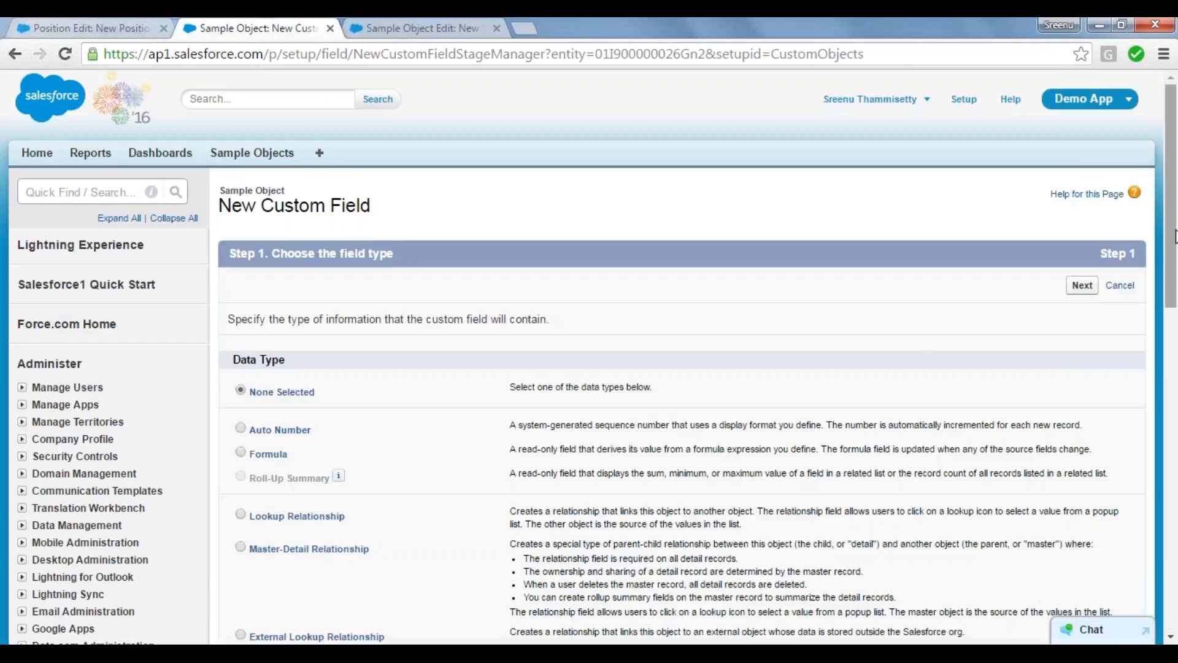
{"action": "left_click_drag", "start_coordinate": [1173, 246], "coordinate": [1176, 480]}
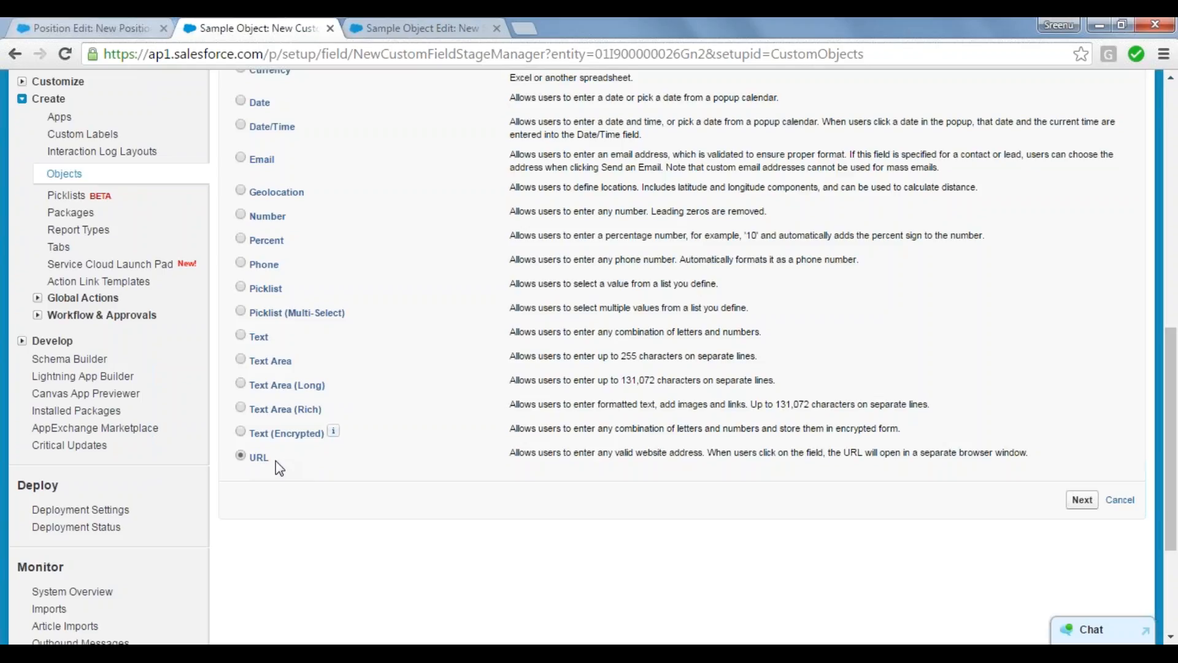
{"action": "left_click_drag", "start_coordinate": [276, 461], "coordinate": [250, 462]}
{"action": "double_click", "coordinate": [256, 459]}
{"action": "left_click", "coordinate": [337, 486]}
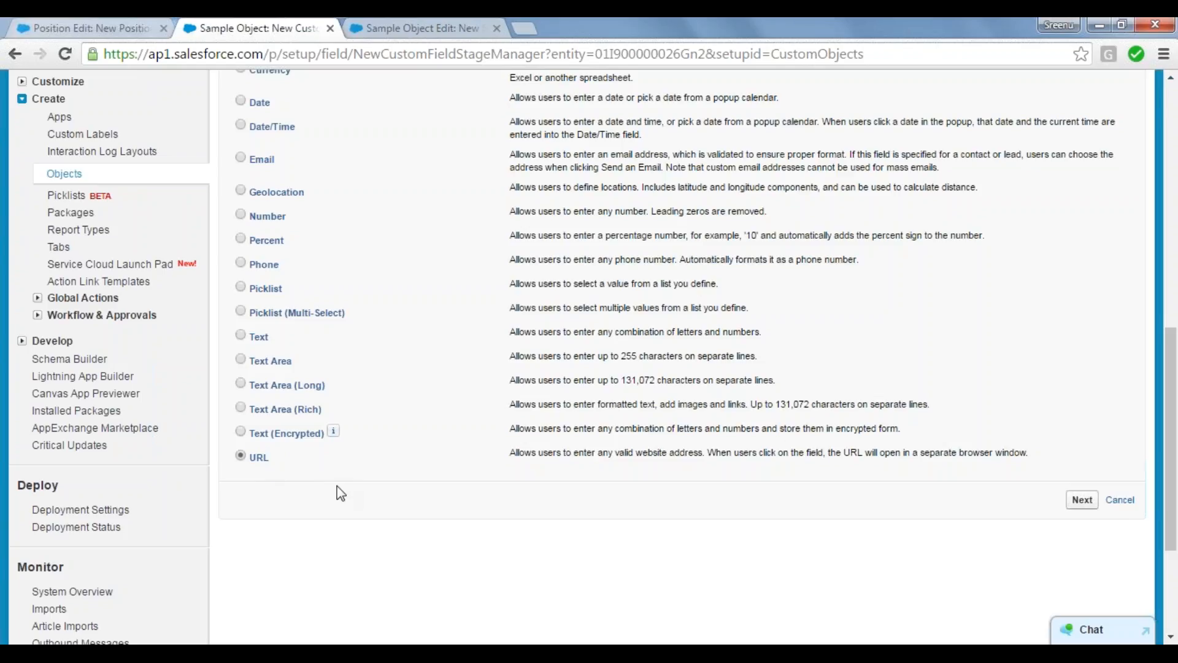